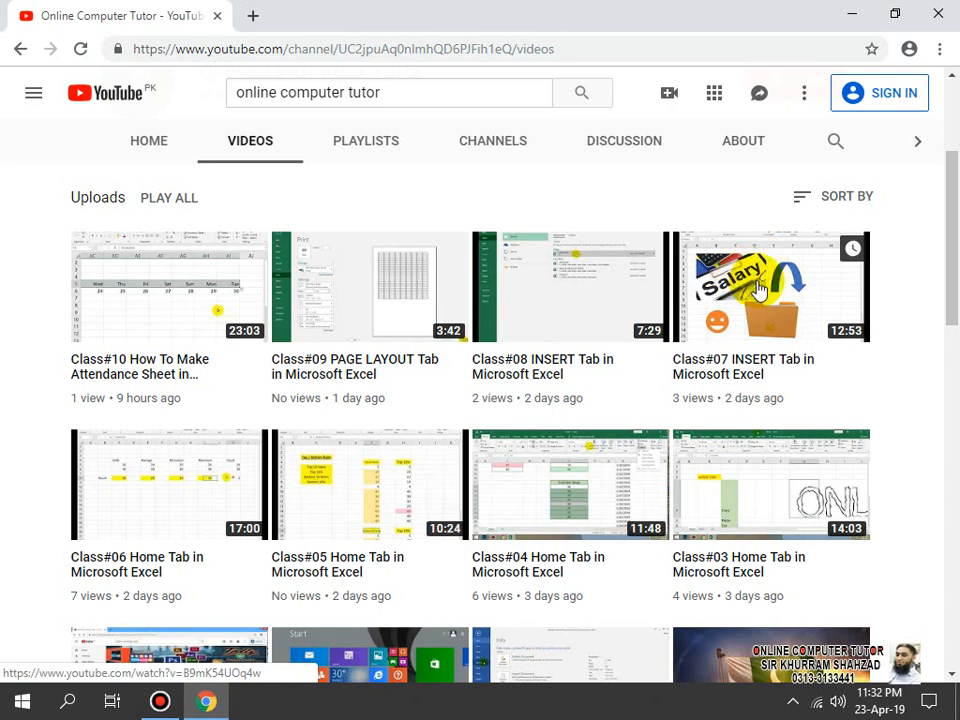
- Minimize the browser, switch to Excel and create a blank workbook
click(852, 15)
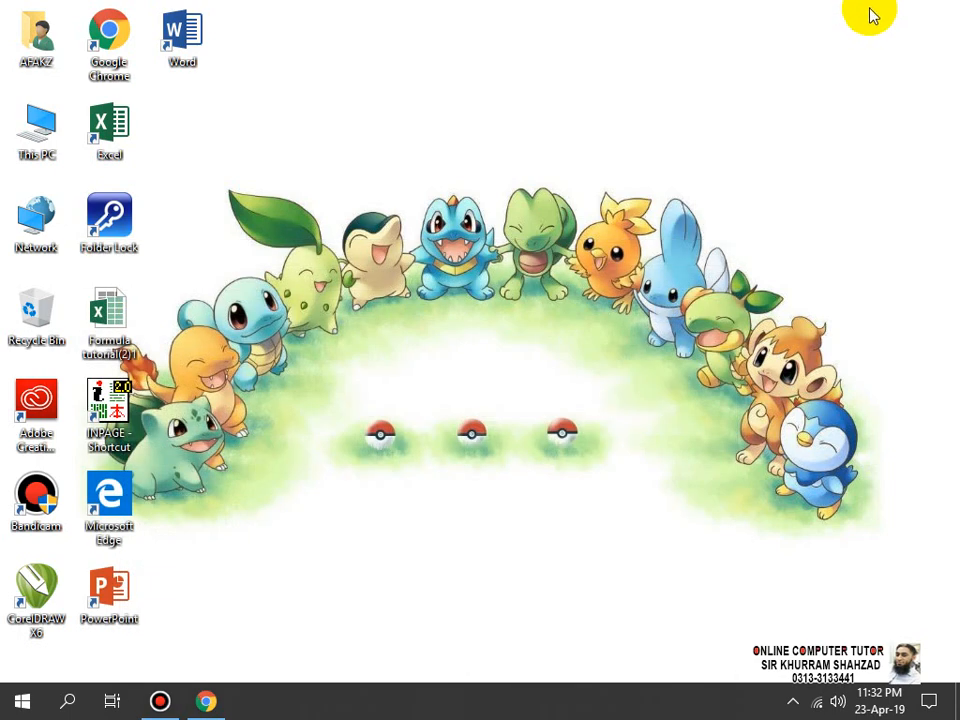
double_click(106, 126)
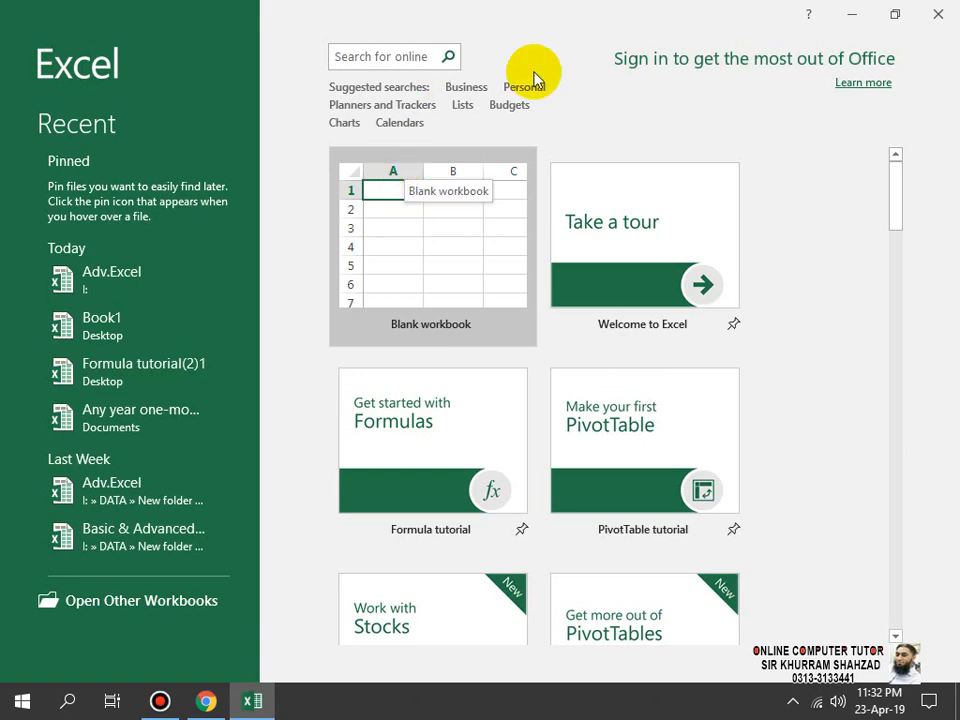
click(491, 253)
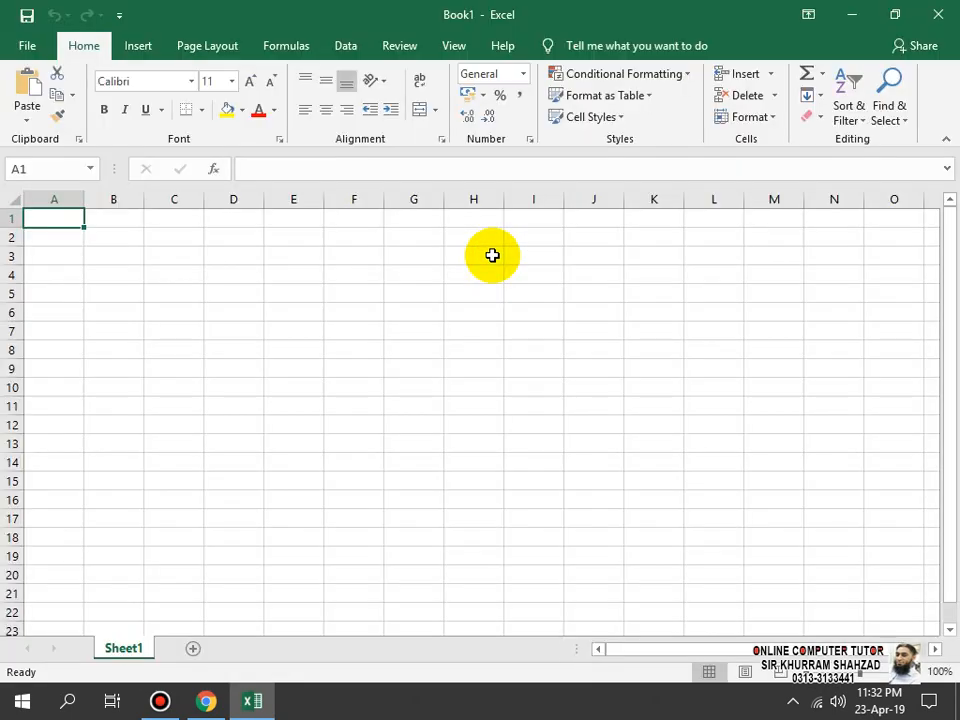
- Enter the title "ONLINE COMPUTER SERVICES" in cell A1
drag(869, 677, 849, 669)
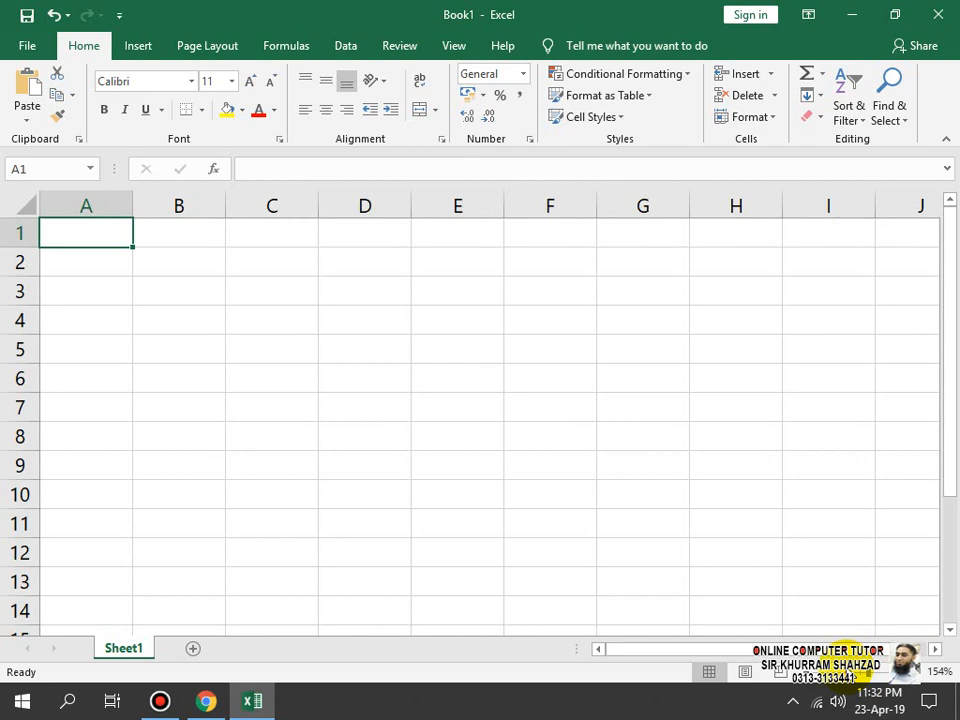
text(ONLIN)
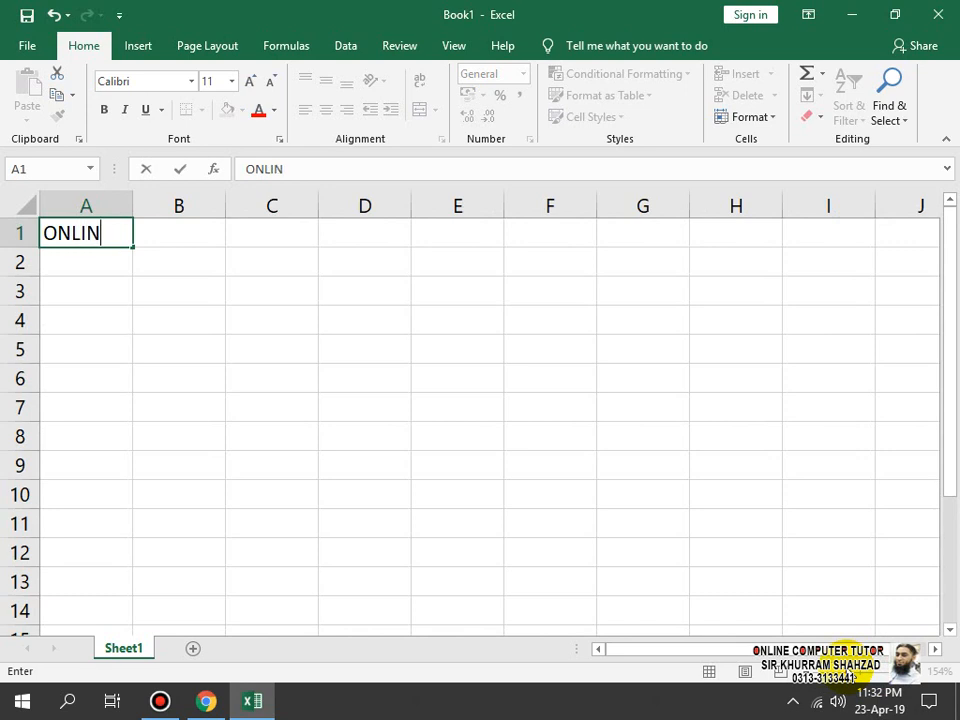
text(E COMPUTE)
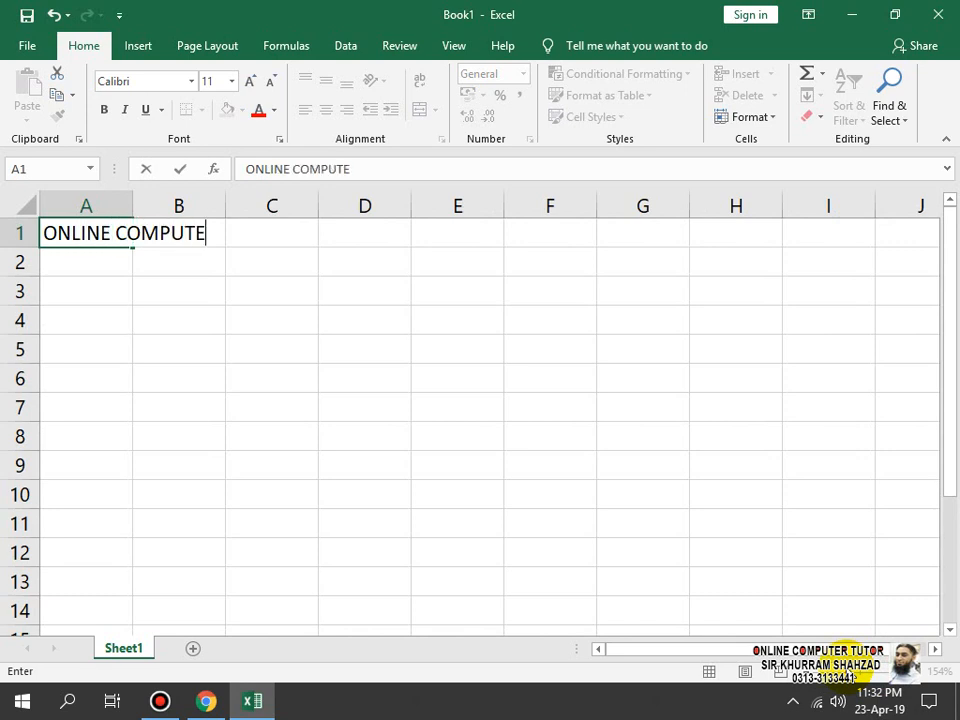
text(R SERVICES)
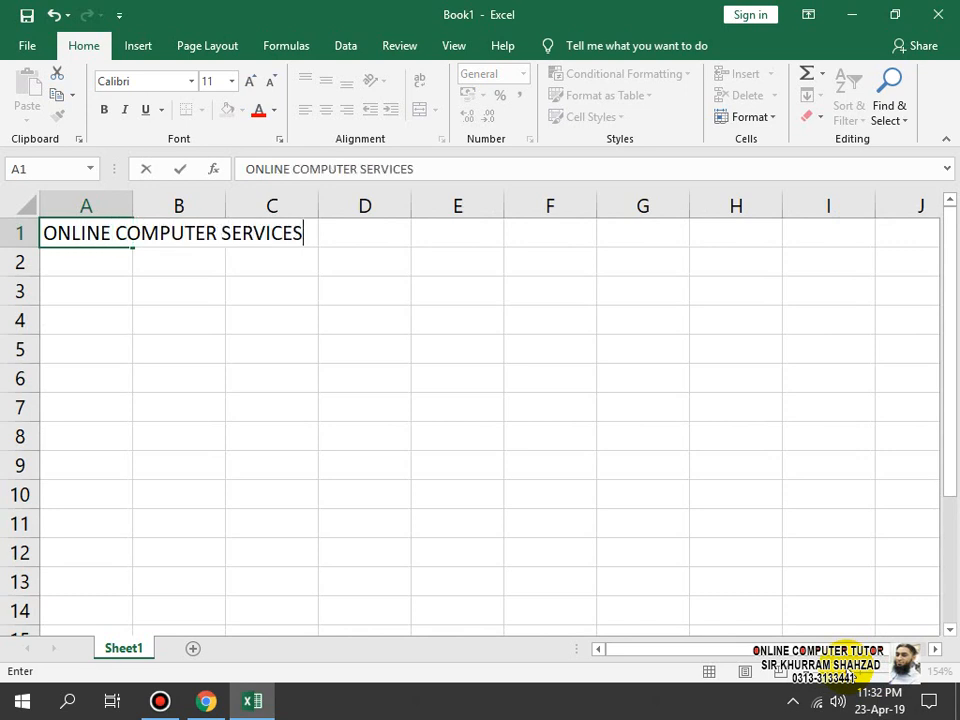
key(Return)
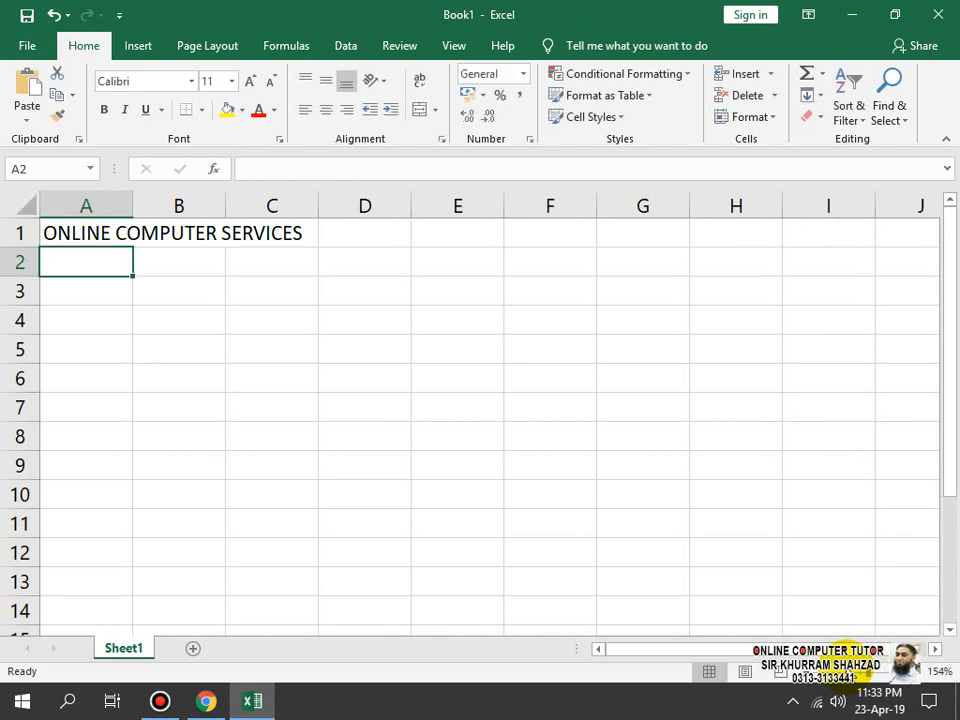
- Enter the subtitle "PROFIT & LOSS DISTRIBUTE STATEMENT" in cell A3
key(Return)
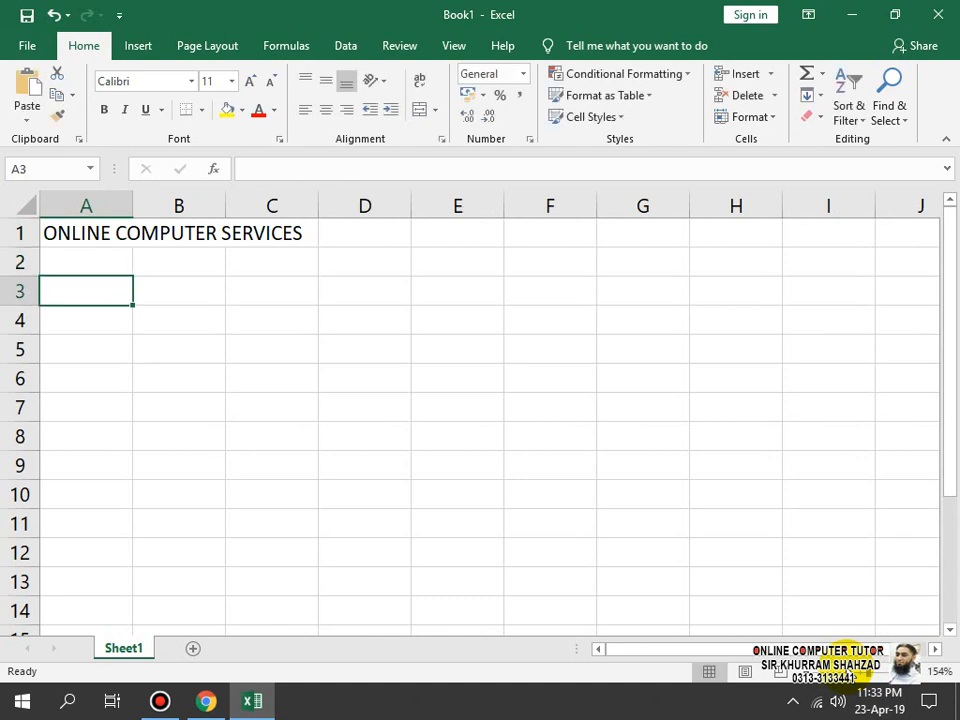
text(PROFIT)
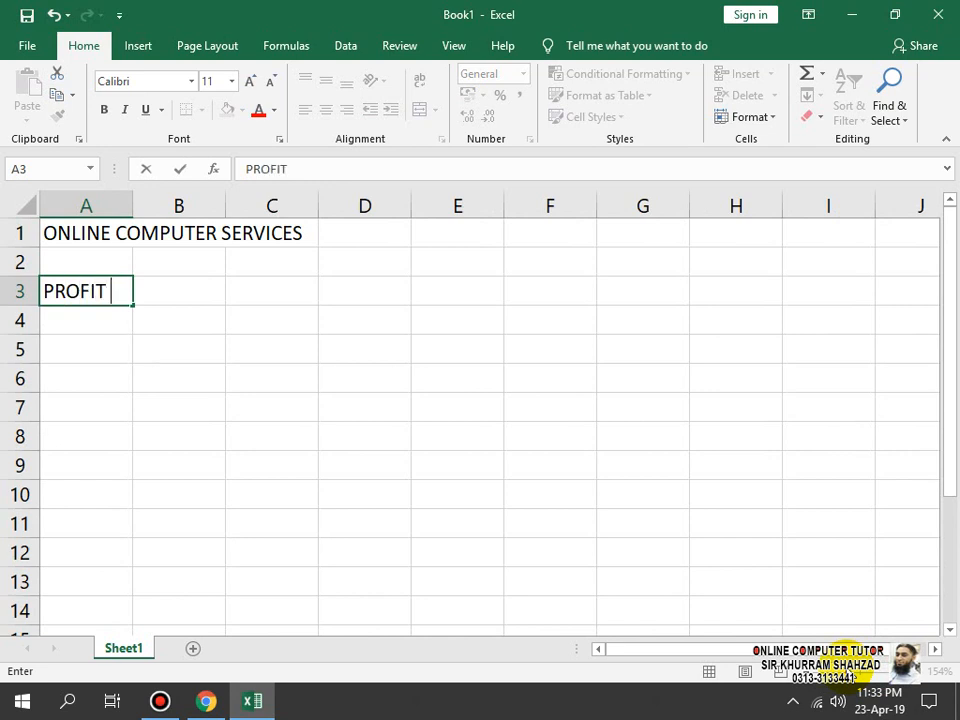
text( & IOSS)
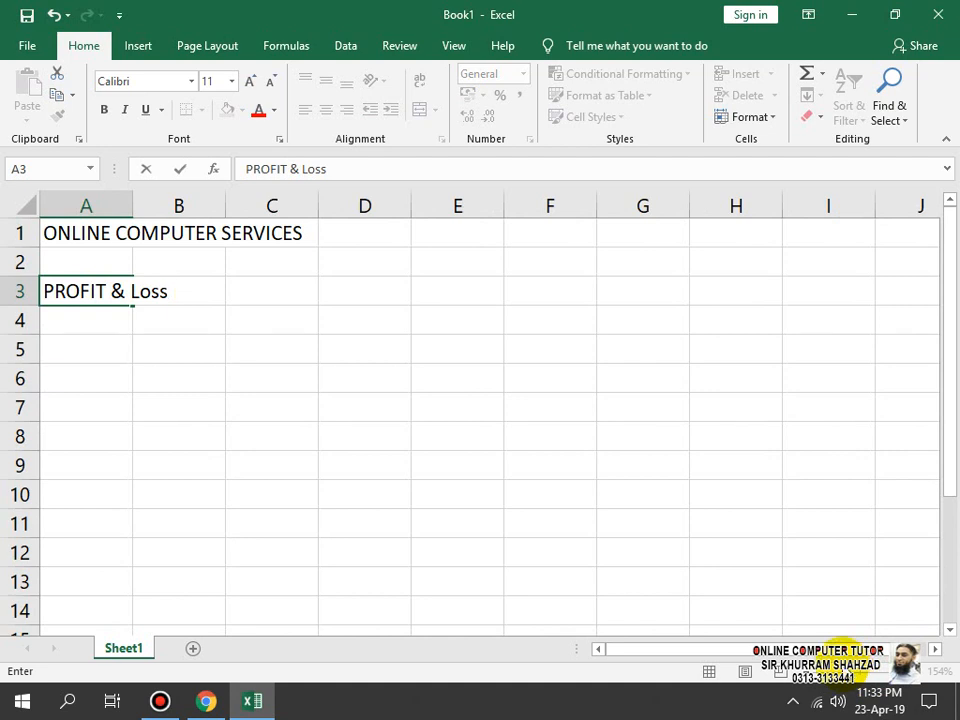
key(BackSpace)
key(BackSpace)
key(BackSpace)
text(OSS D)
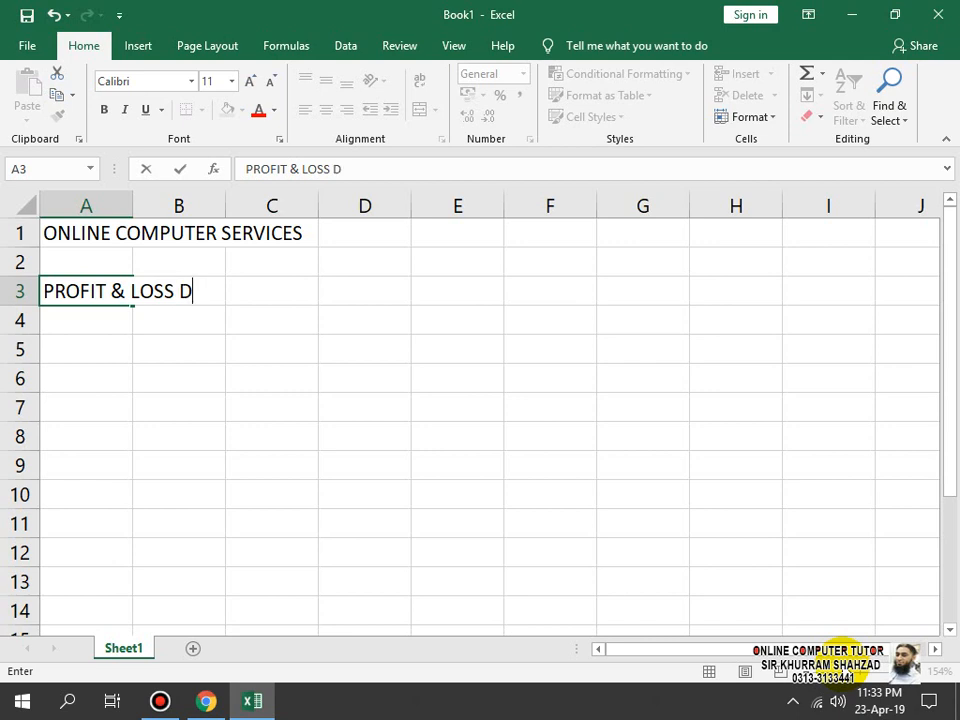
text(ISTRIBUT)
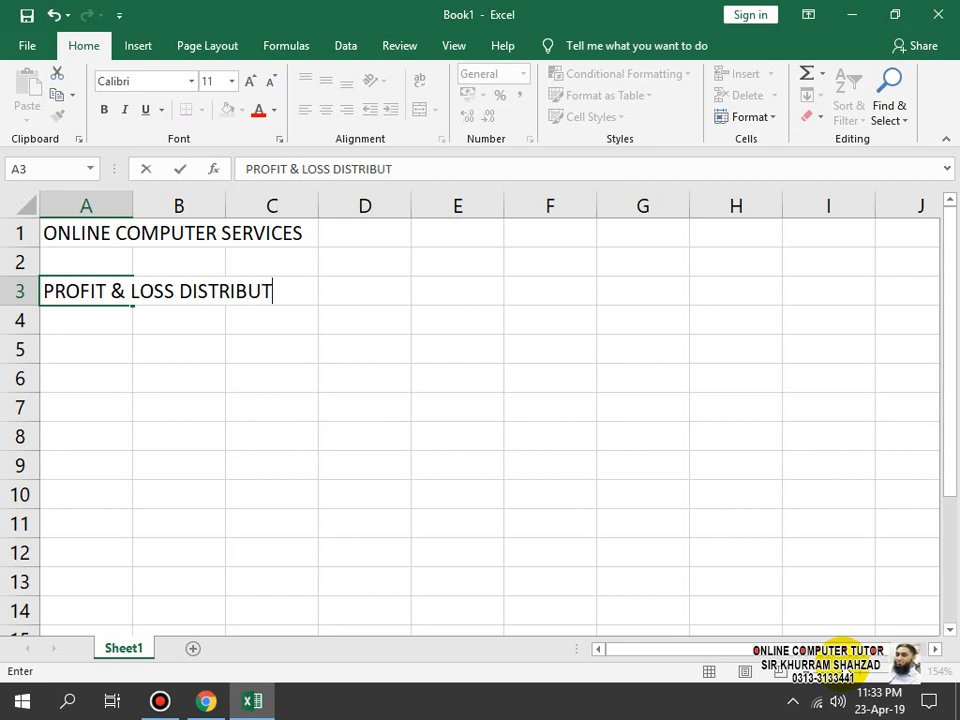
text(E STA)
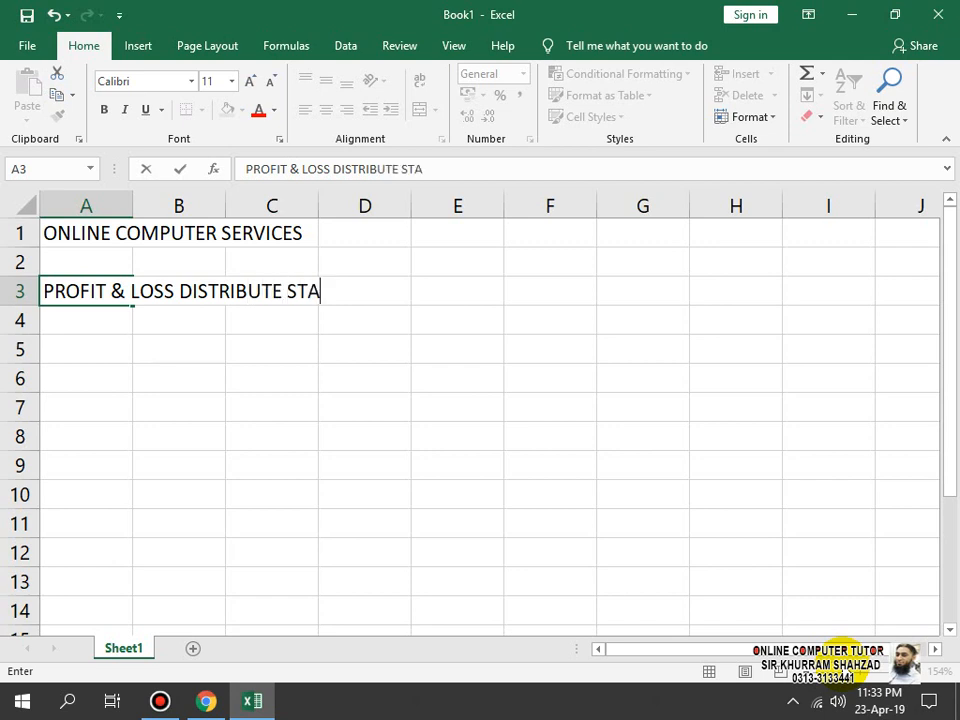
text(TEMENT)
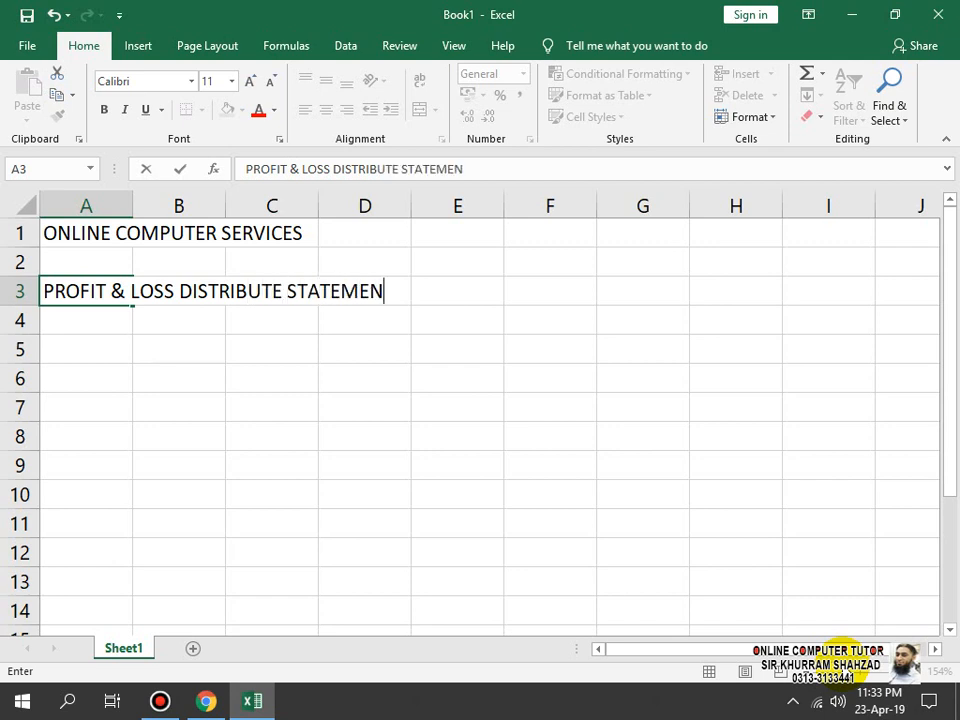
key(Return)
- Enter the column headings "S#", "Product Name" and "Qty" in cells A6 to C6
key(Return)
key(Return)
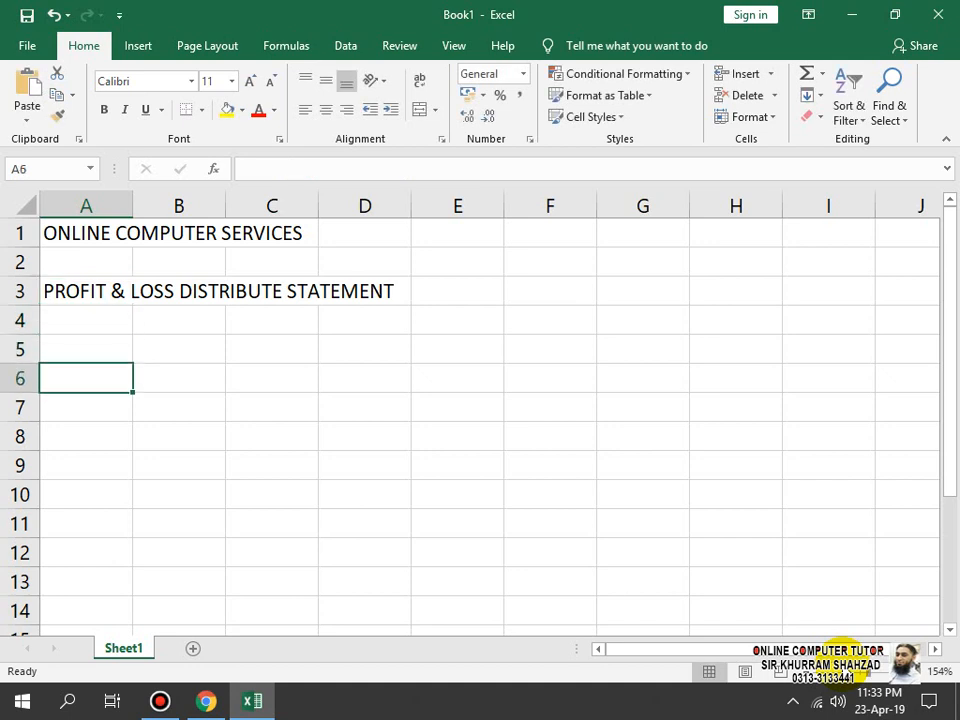
text(S#)
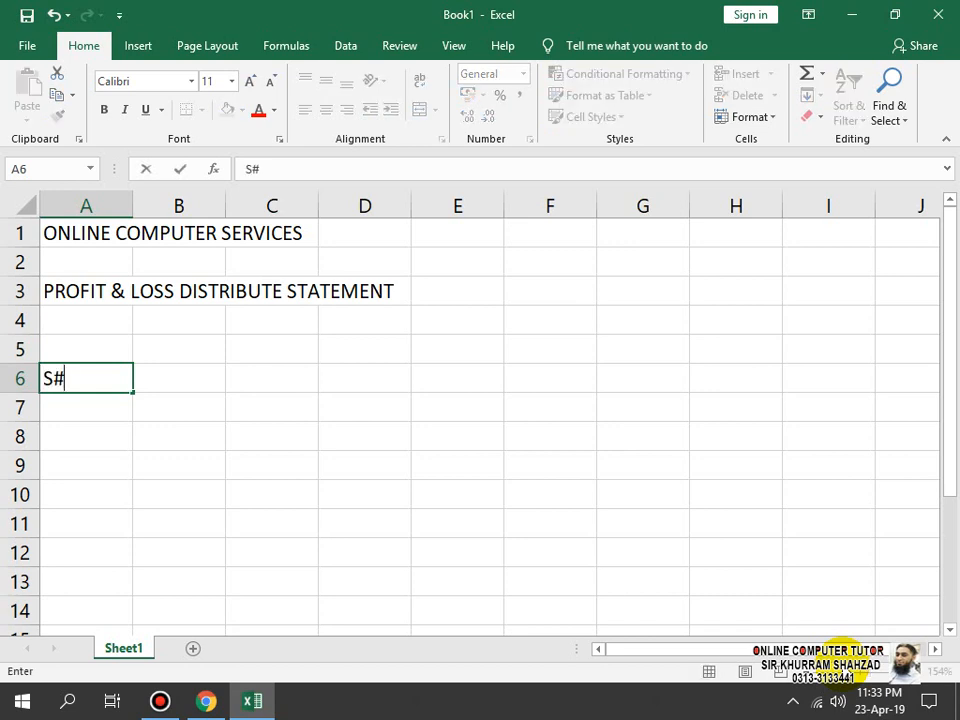
key(Tab)
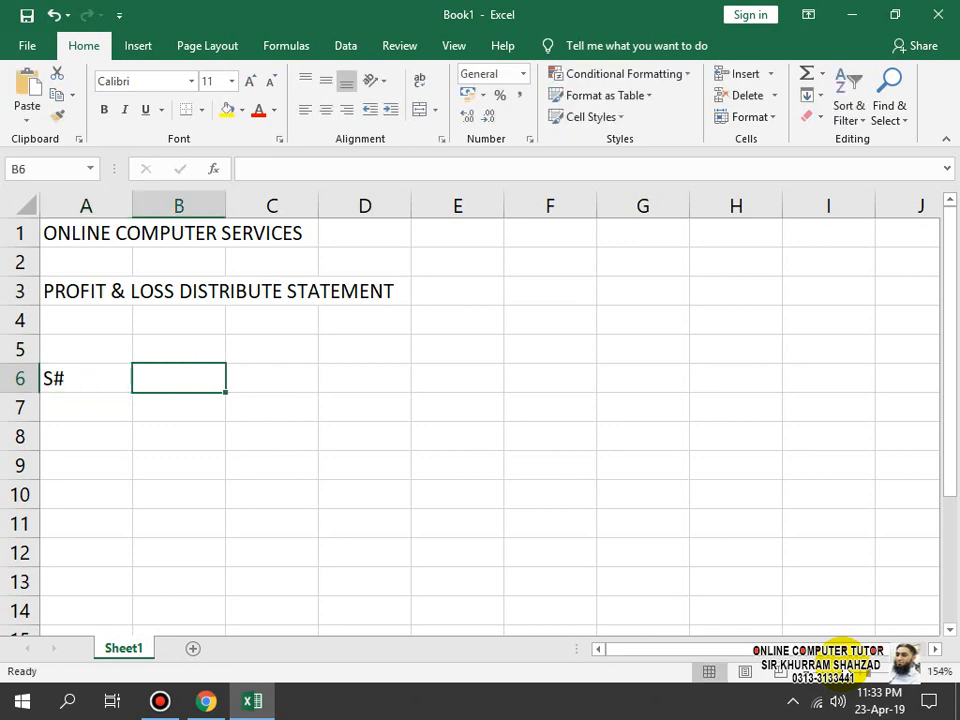
text(Pr)
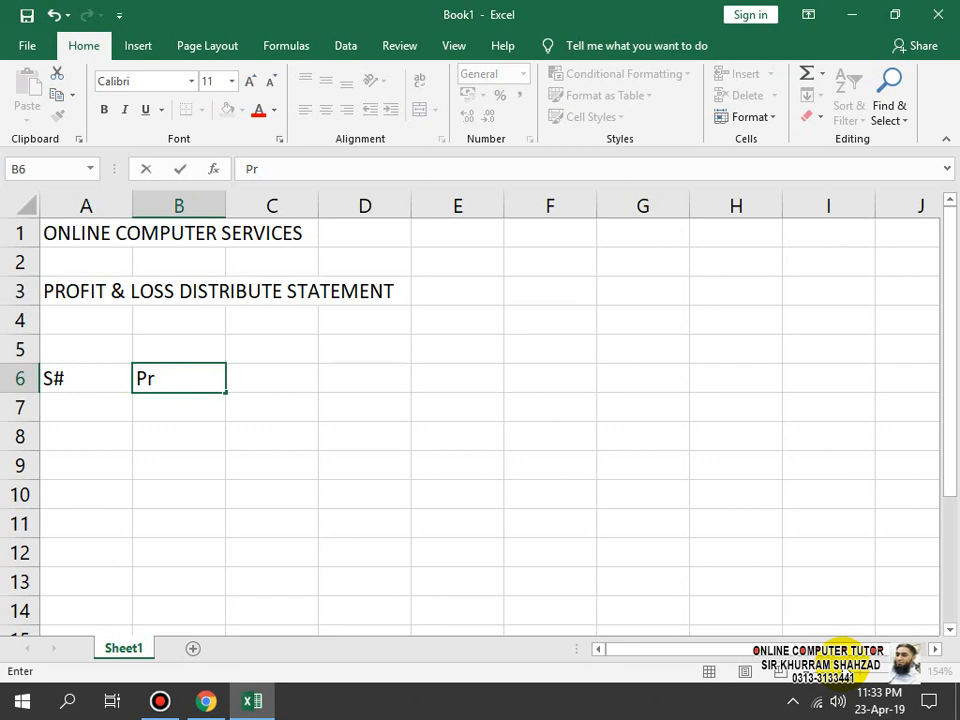
text(oduct N)
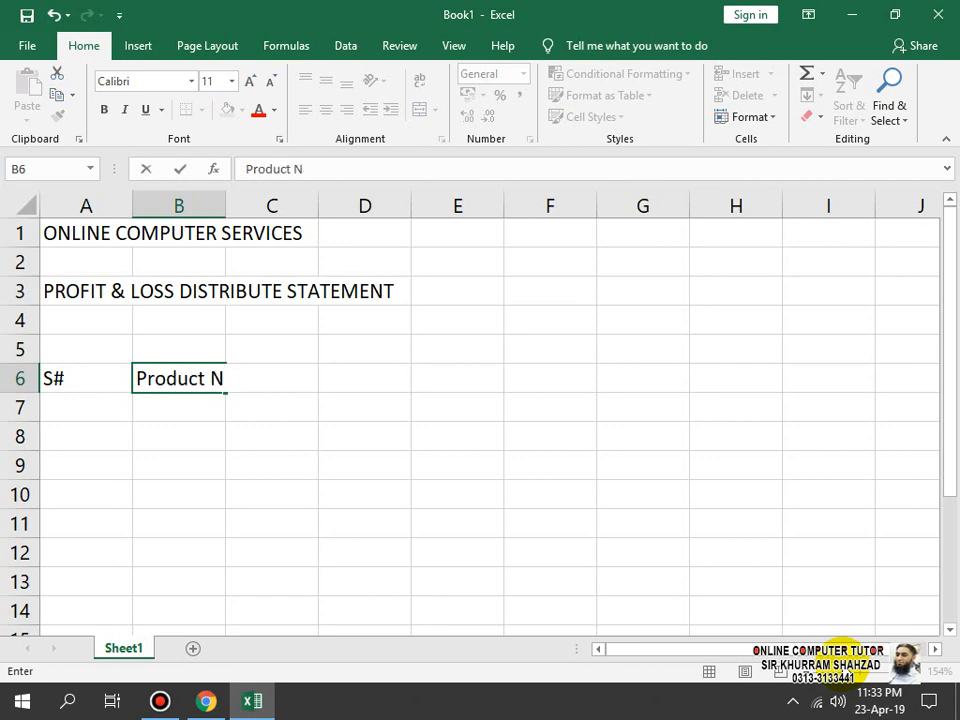
text(ame)
key(Return)
key(Right)
key(Up)
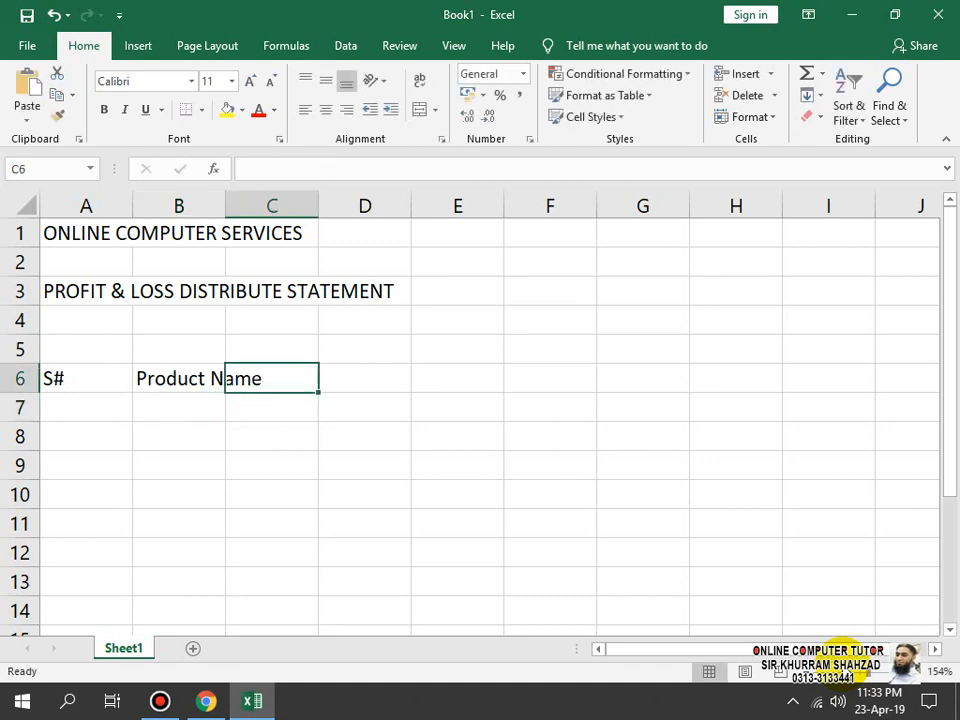
text(Qty)
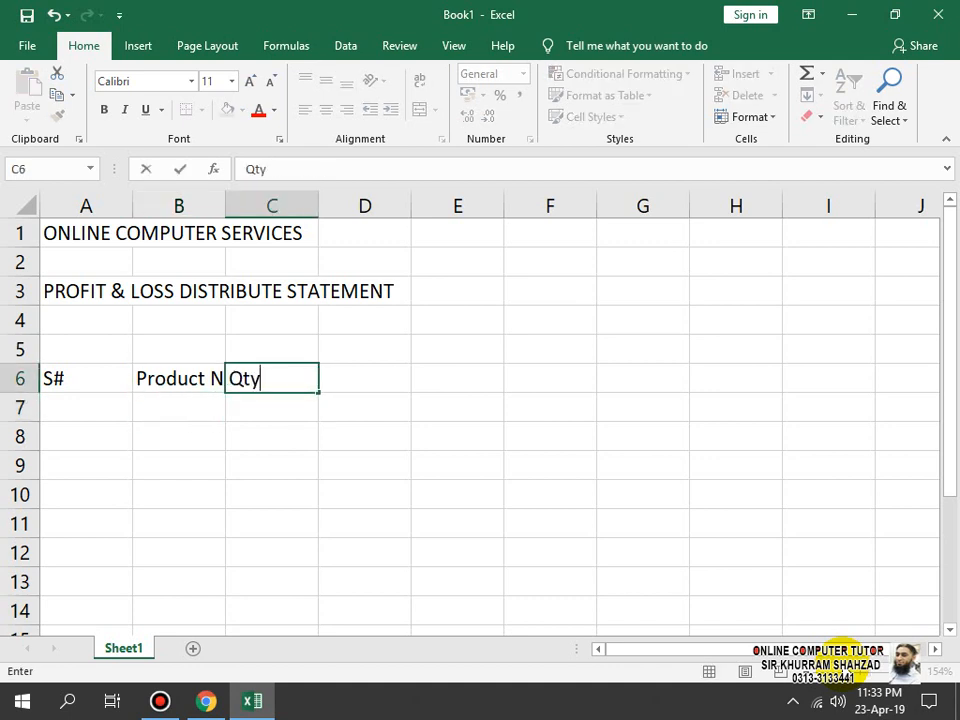
key(Right)
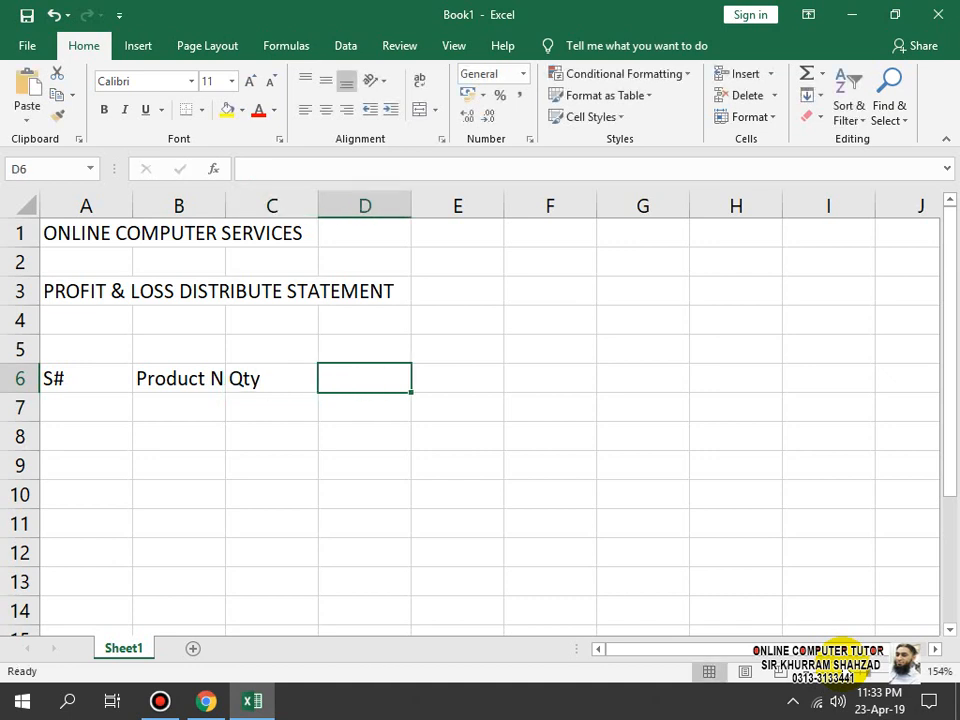
- Enter the group heading "Purchase" in cell D5, above the heading row
key(Up)
text(P)
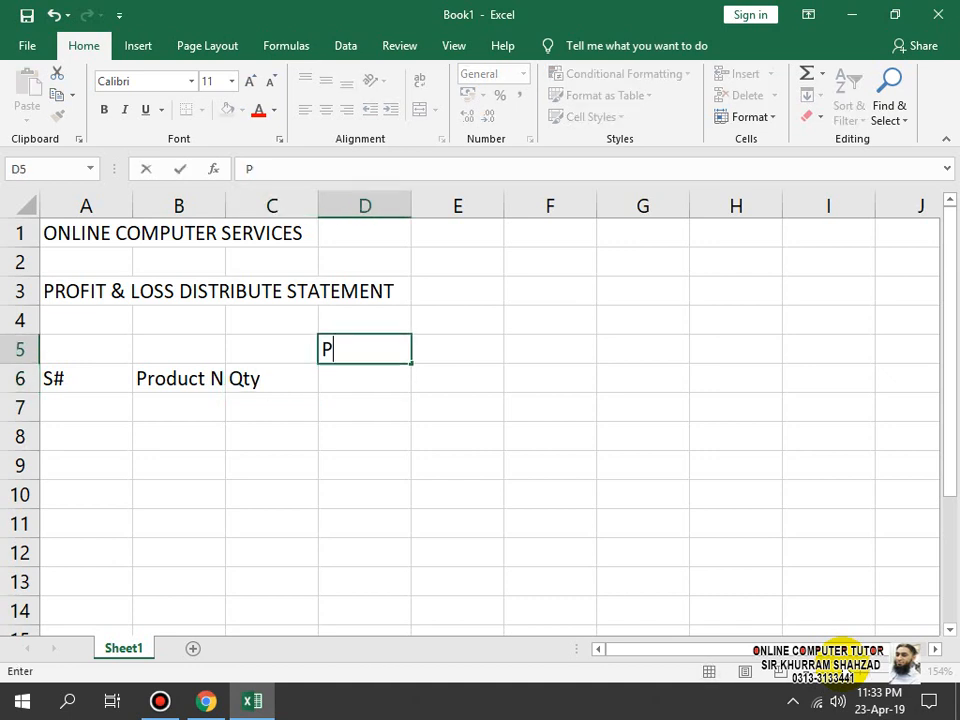
text(urchse)
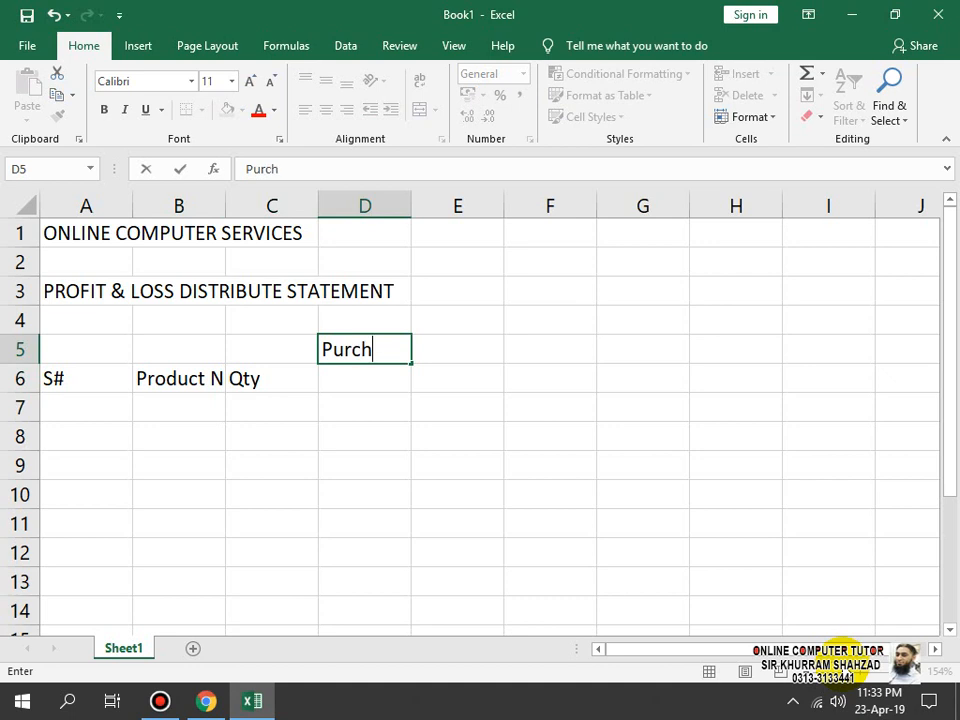
key(BackSpace)
key(BackSpace)
key(BackSpace)
text(hase)
key(Return)
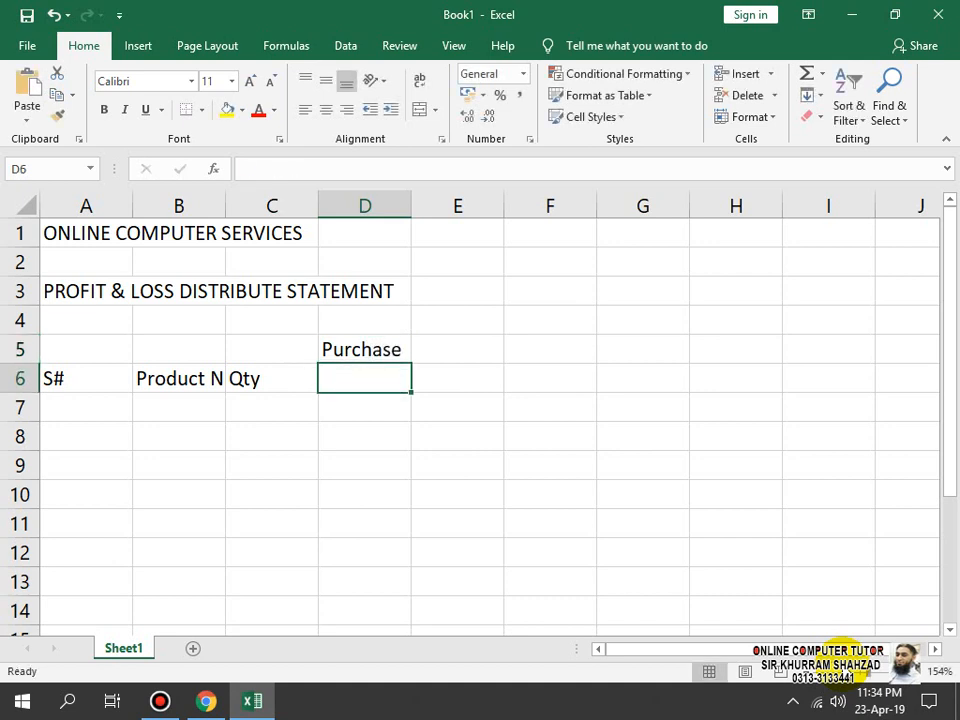
- Enter the subheadings "unit price" in D6 and "Amount" in E6 under Purchase
text(unit pr)
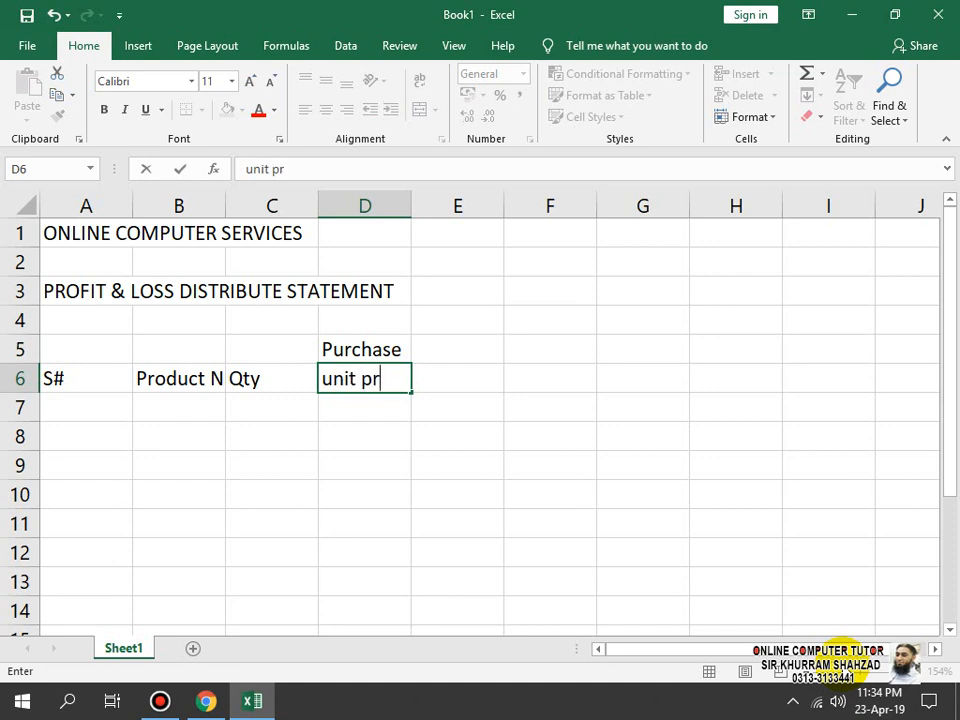
text(ice)
key(Tab)
text(A)
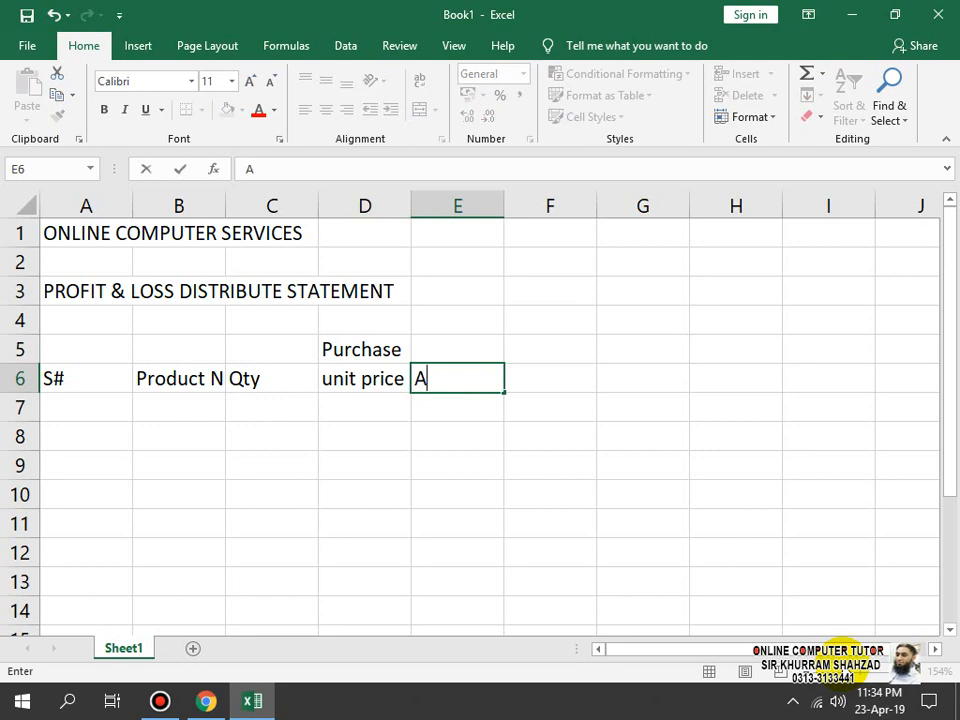
text(mount)
key(Return)
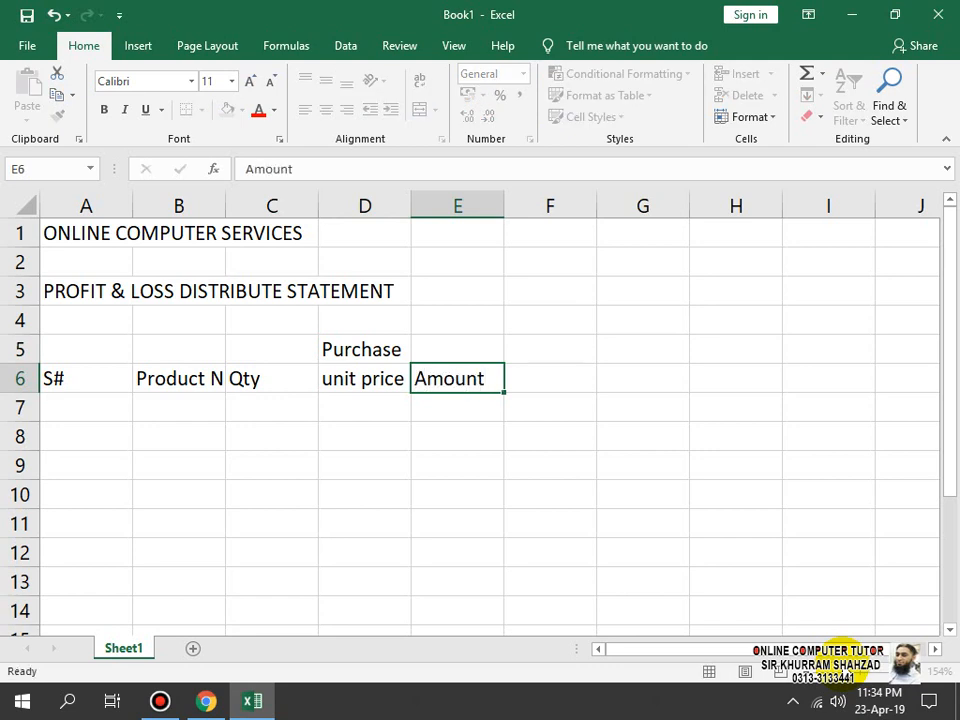
- Enter the group heading "Sale" in cell F5, in the same row as Purchase
key(Right)
key(Right)
key(Up)
key(Up)
key(Left)
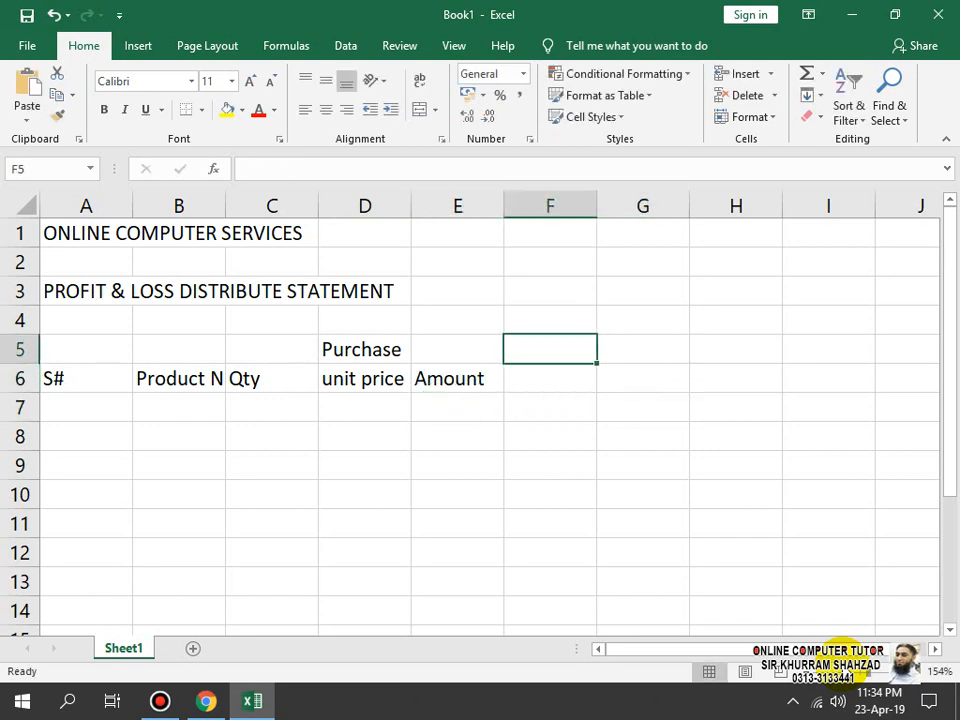
text(Sale)
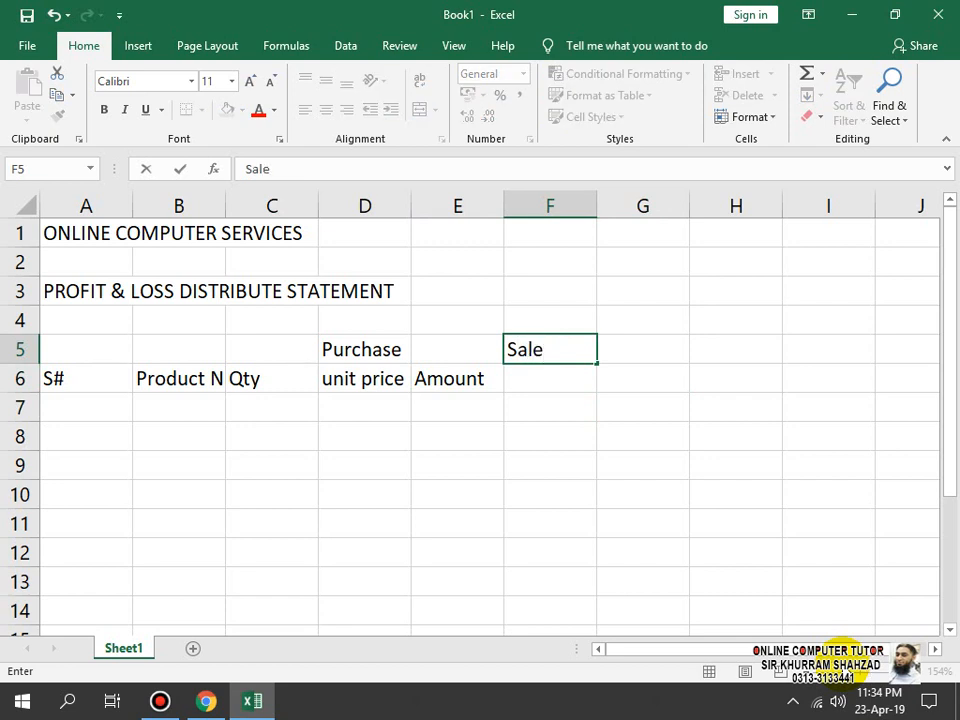
key(Return)
- Copy the "unit price" and "Amount" subheadings from D6:E6 to F6:G6 under Sale
key(Left)
key(Left)
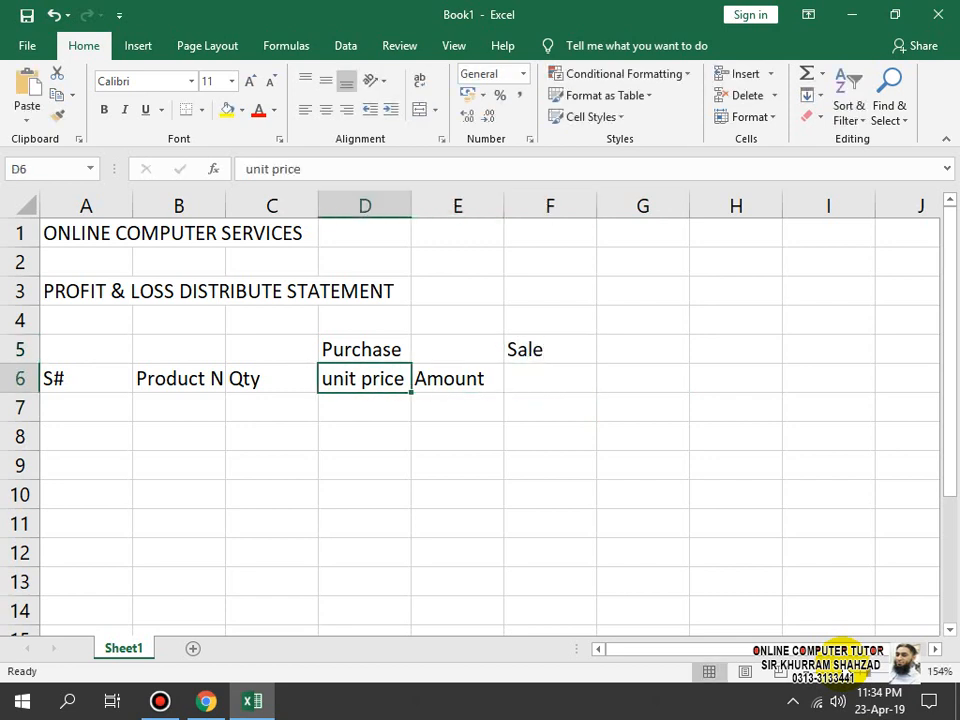
key(shift+Up)
key(Down)
key(Up)
key(shift+Right)
key(ctrl+c)
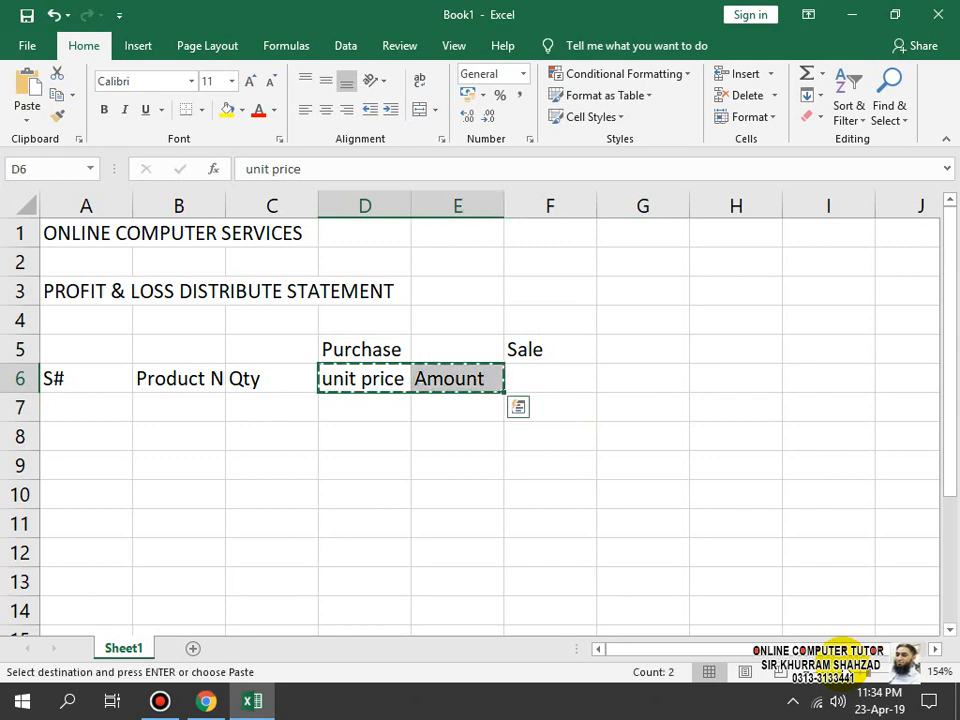
key(Right)
key(Right)
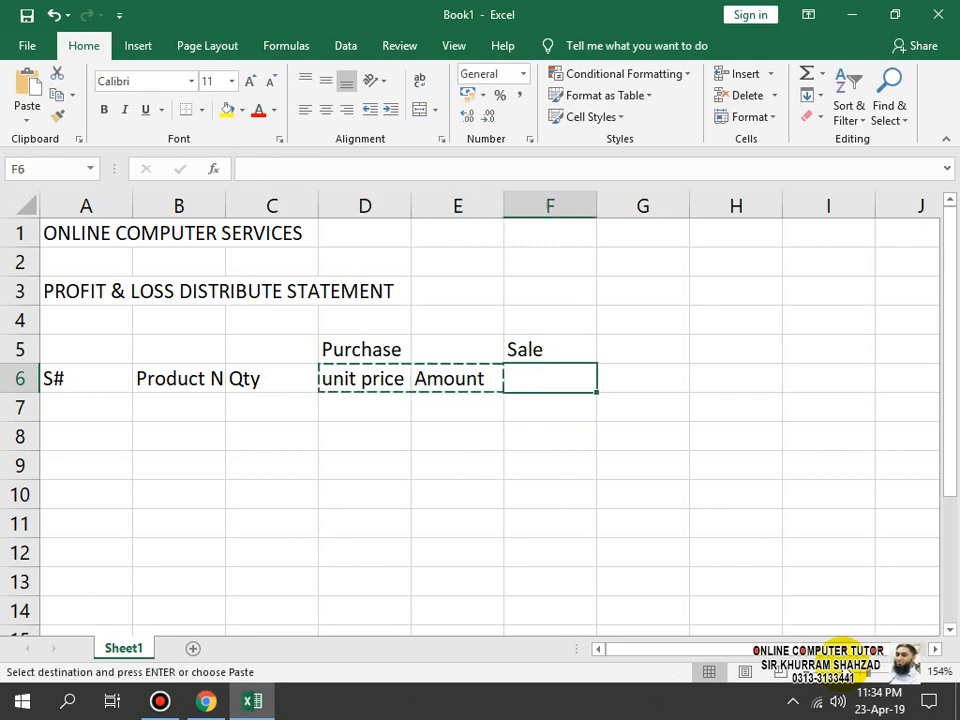
key(ctrl+v)
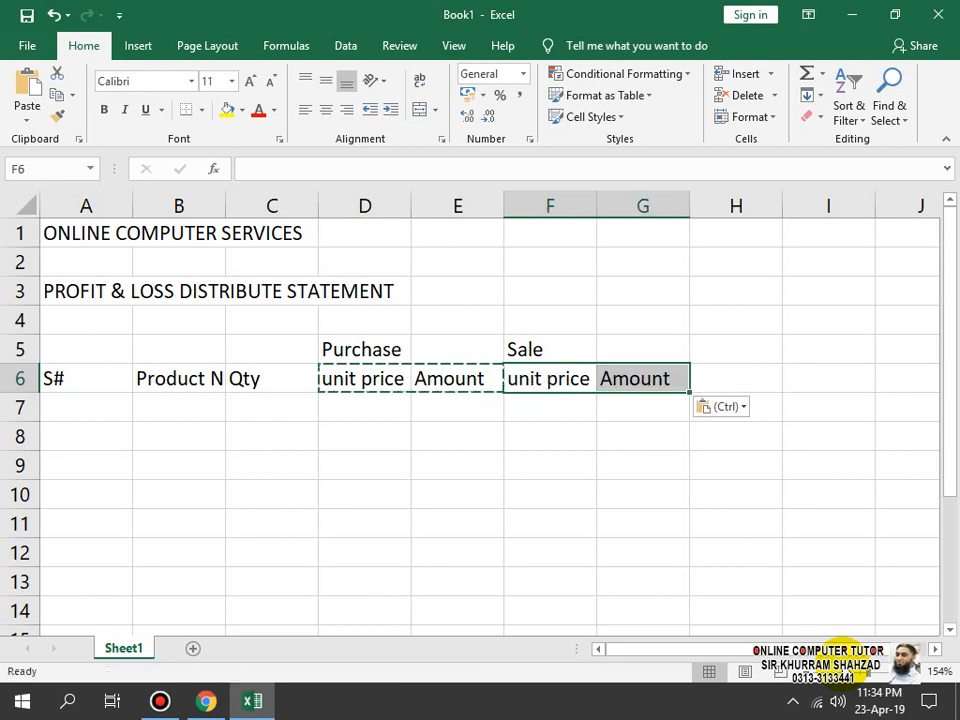
- Enter the heading "Profit or Loss" in cell H5, in the same row as Purchase and Sale
key(Right)
key(Right)
key(Right)
key(Up)
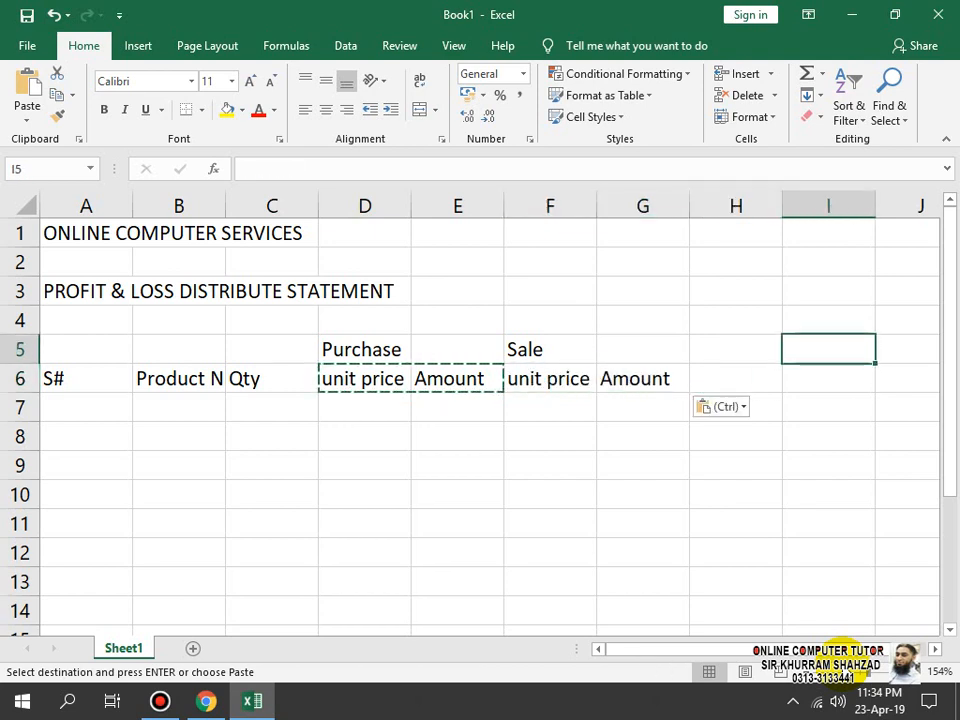
key(Up)
key(Left)
key(Down)
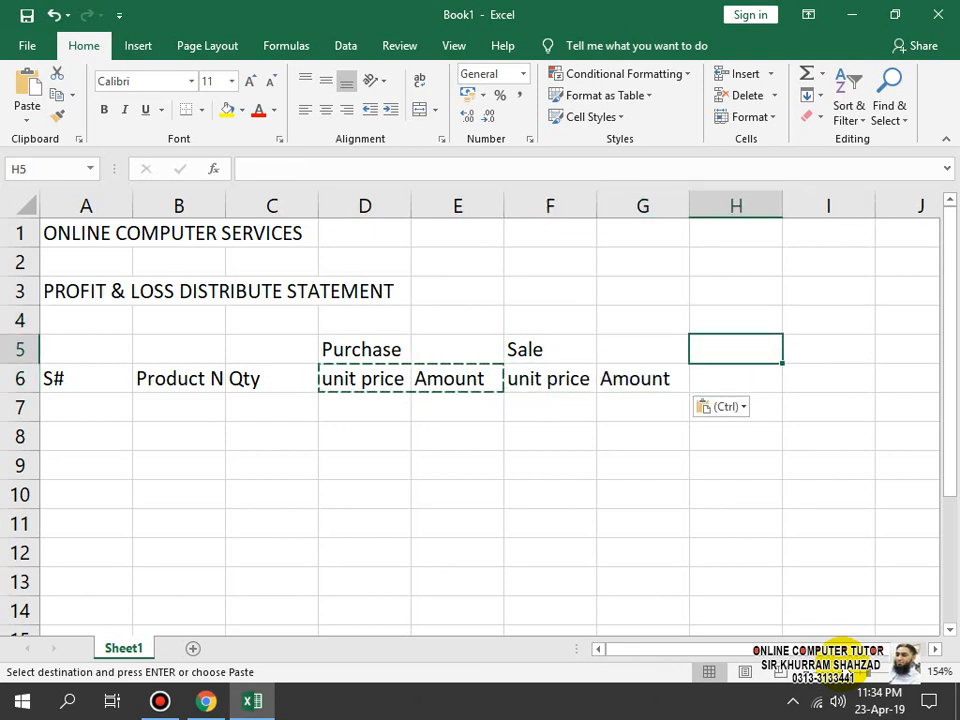
text(Proft=)
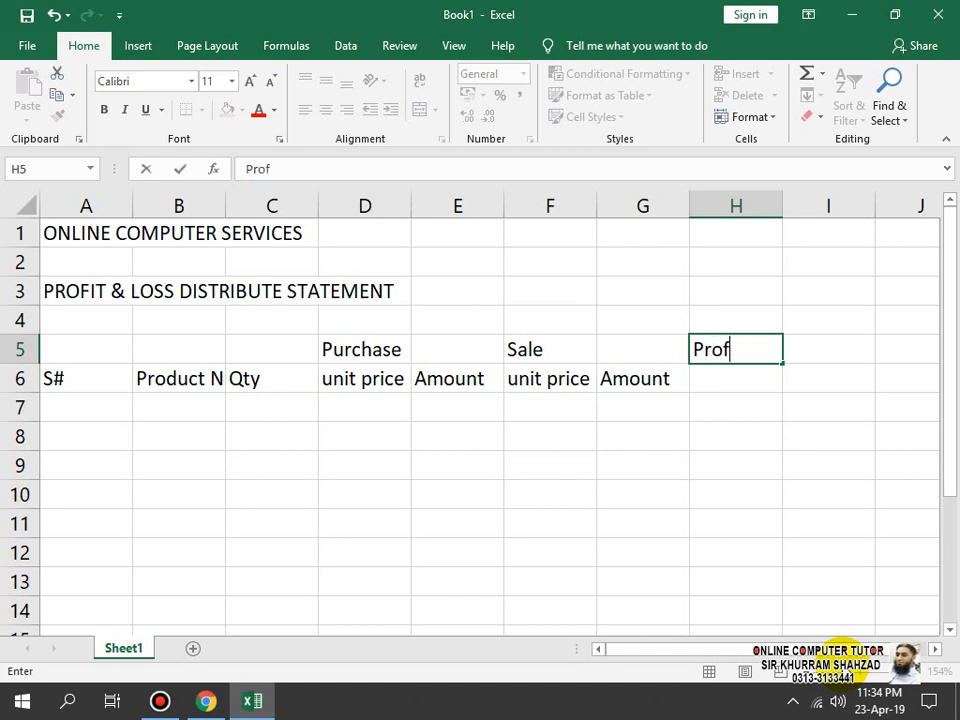
key(BackSpace)
key(BackSpace)
text(it or Loss)
key(Tab)
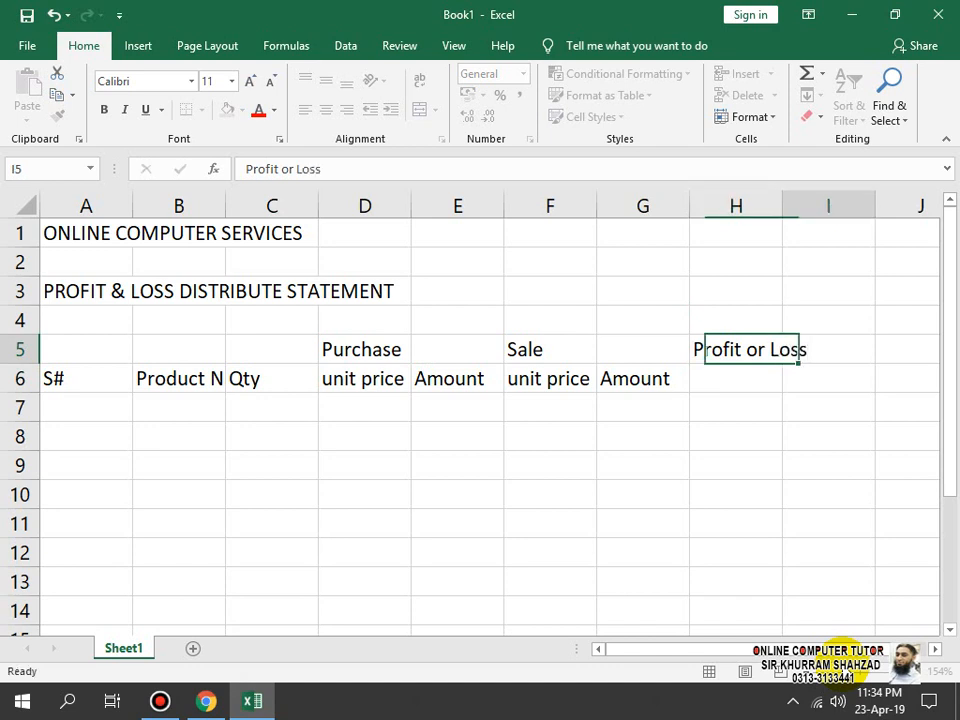
- Enter the heading "Amount of Profit / Loss" in cell I5
text(Amount )
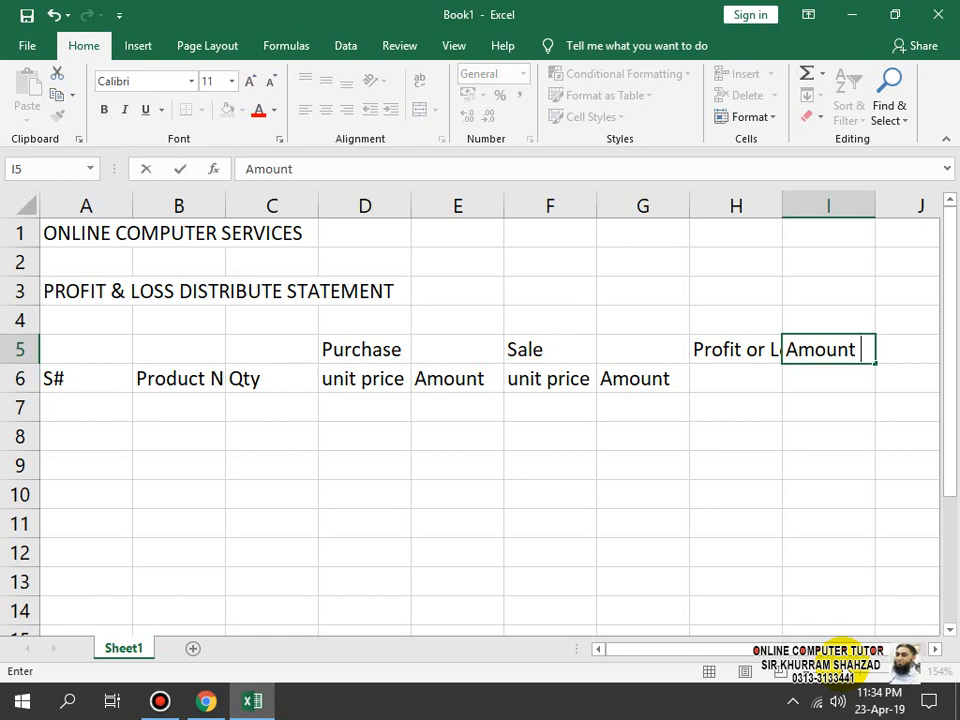
text(of Profit)
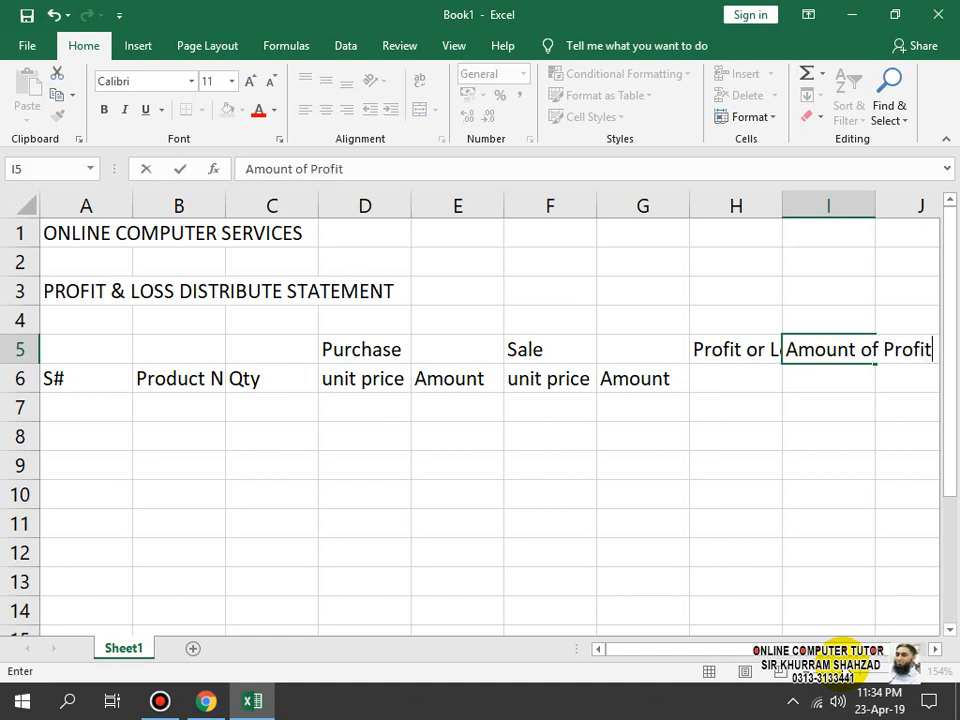
text( / Loss)
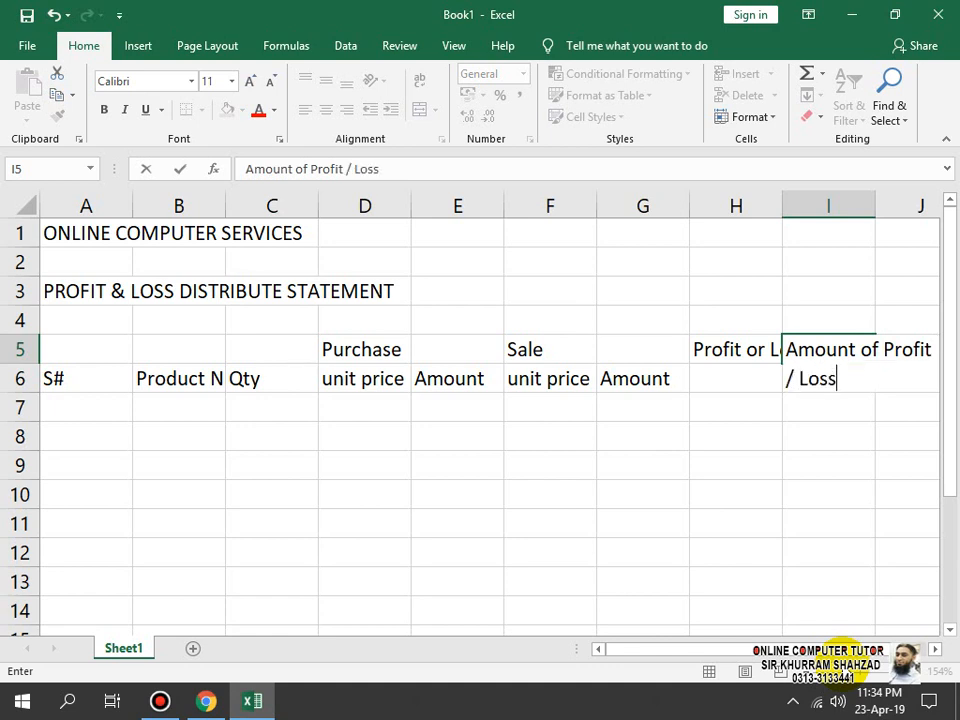
key(Return)
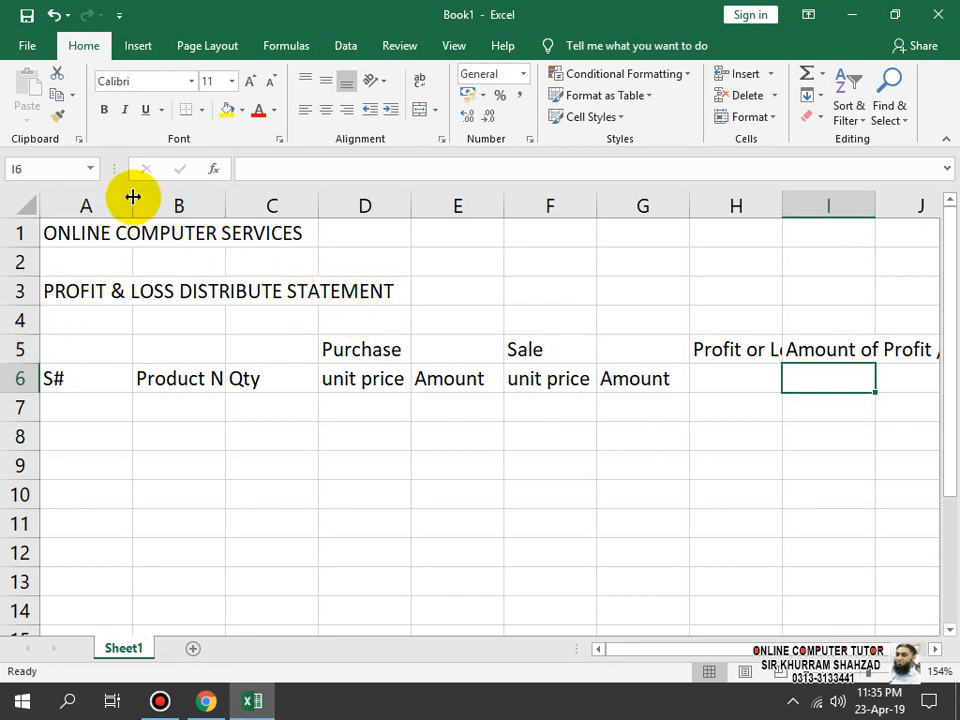
- Narrow column A to suit the short "S#" heading
drag(132, 197, 91, 191)
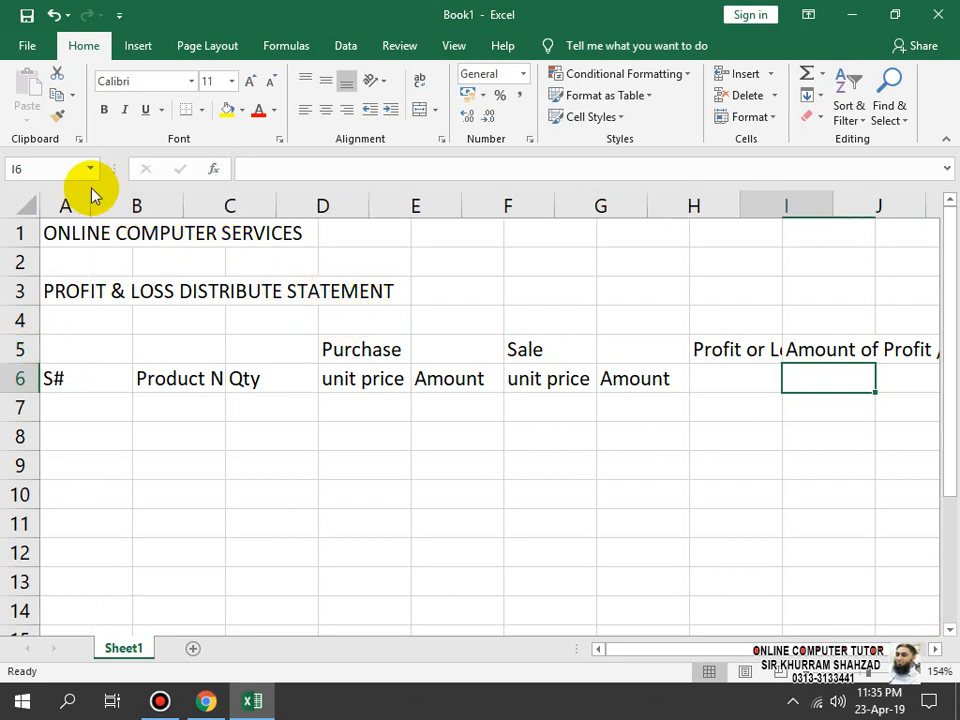
click(168, 376)
drag(33, 396, 51, 407)
key(ctrl+z)
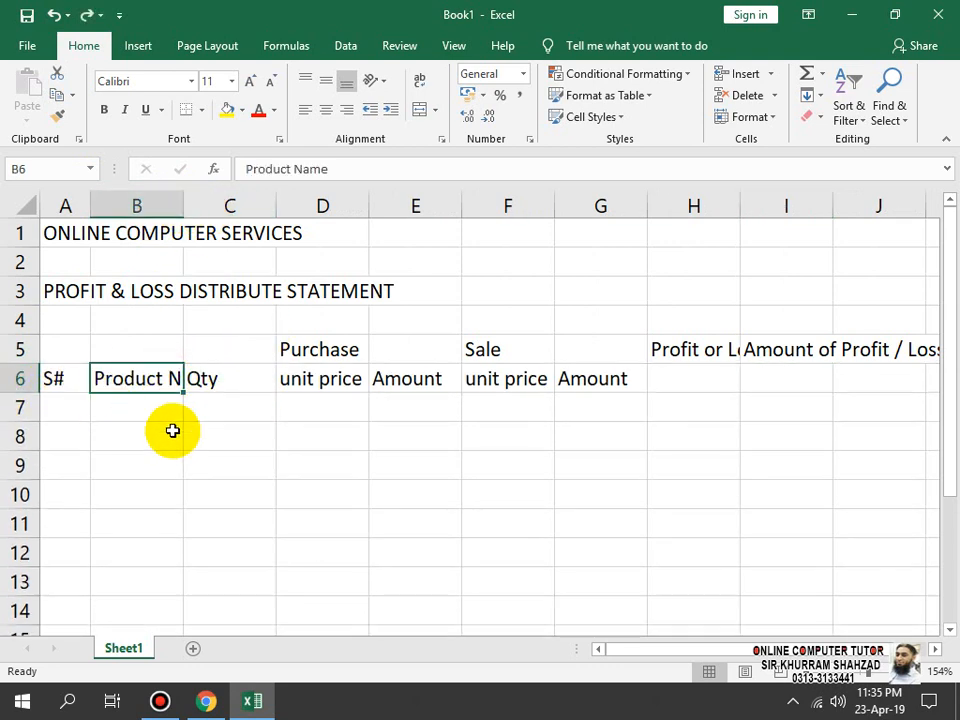
click(188, 433)
- Merge and center the Qty, Product Name and S# headings over rows 5 and 6, each in its own column
drag(249, 351, 245, 380)
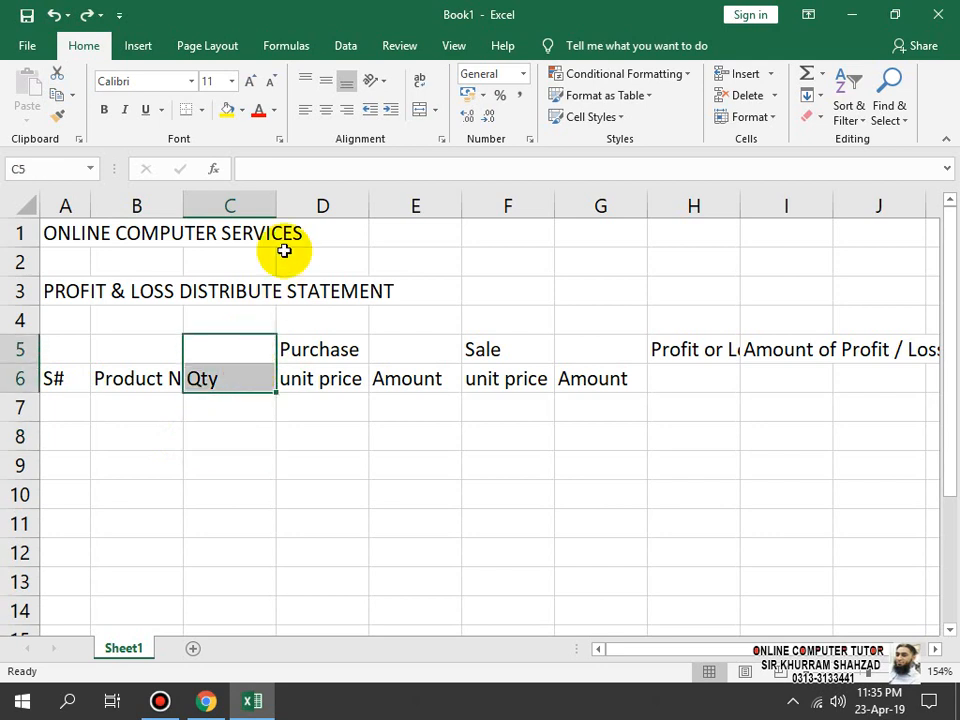
click(419, 109)
drag(150, 347, 150, 378)
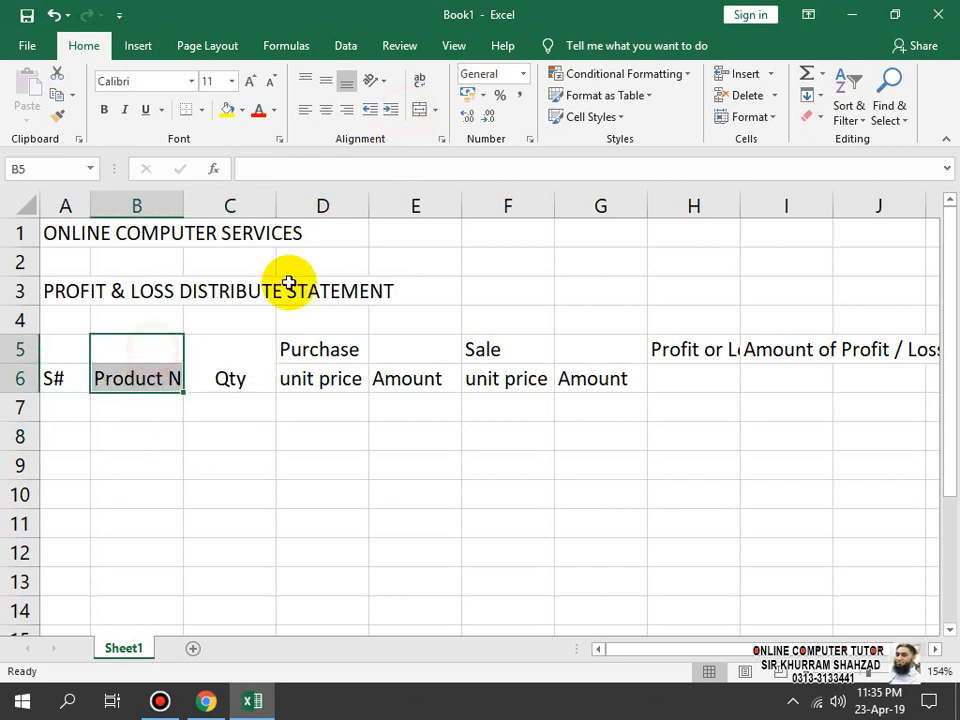
click(419, 109)
drag(75, 348, 80, 383)
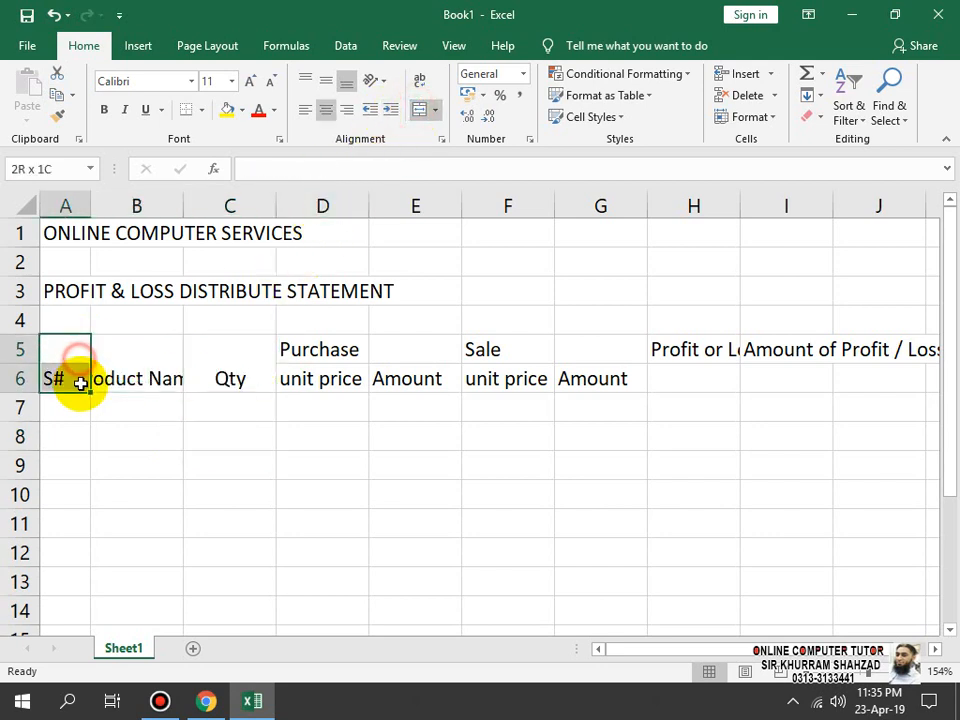
click(419, 109)
- Merge and center the Purchase heading across D5:E5 and the Sale heading across F5:G5
drag(325, 350, 401, 347)
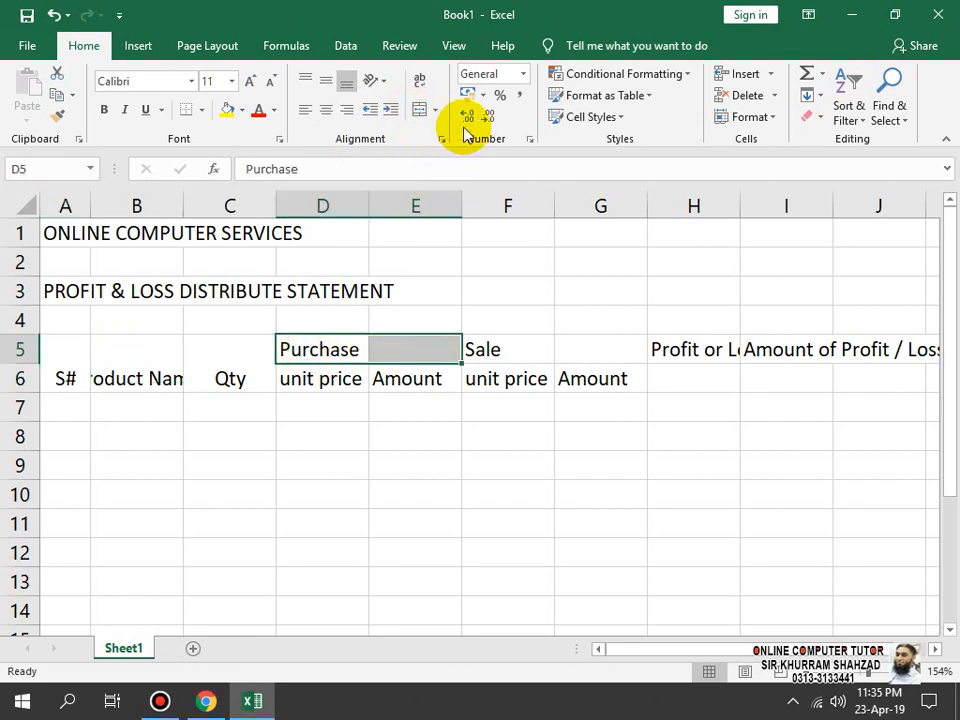
click(419, 109)
drag(487, 347, 584, 350)
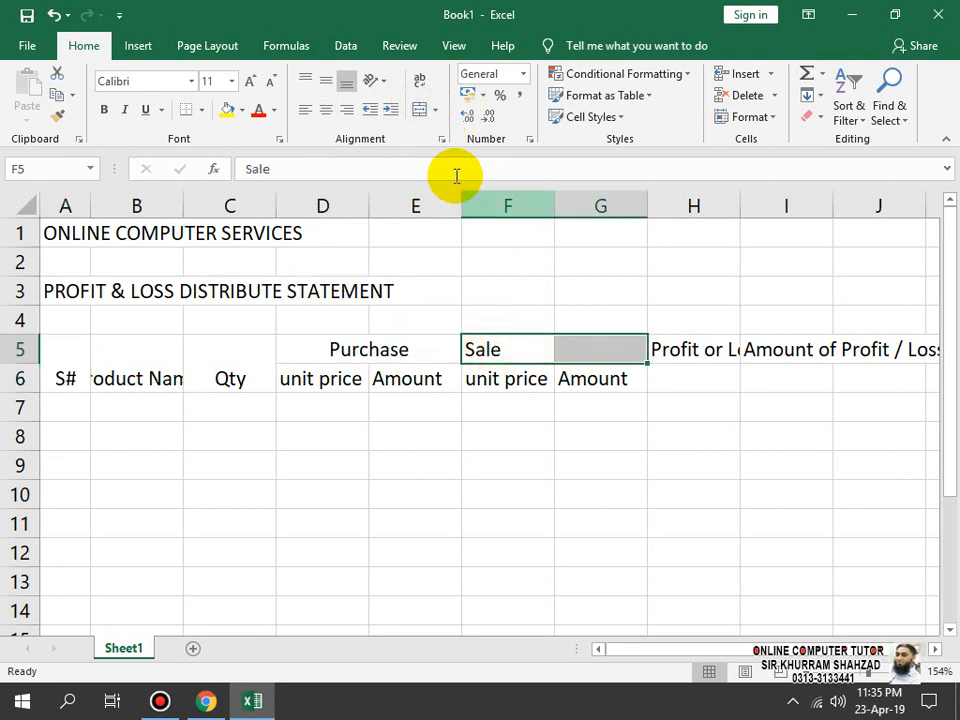
click(419, 109)
- Capitalize the subheading in D6 so that it reads "Unit Price"
double_click(298, 378)
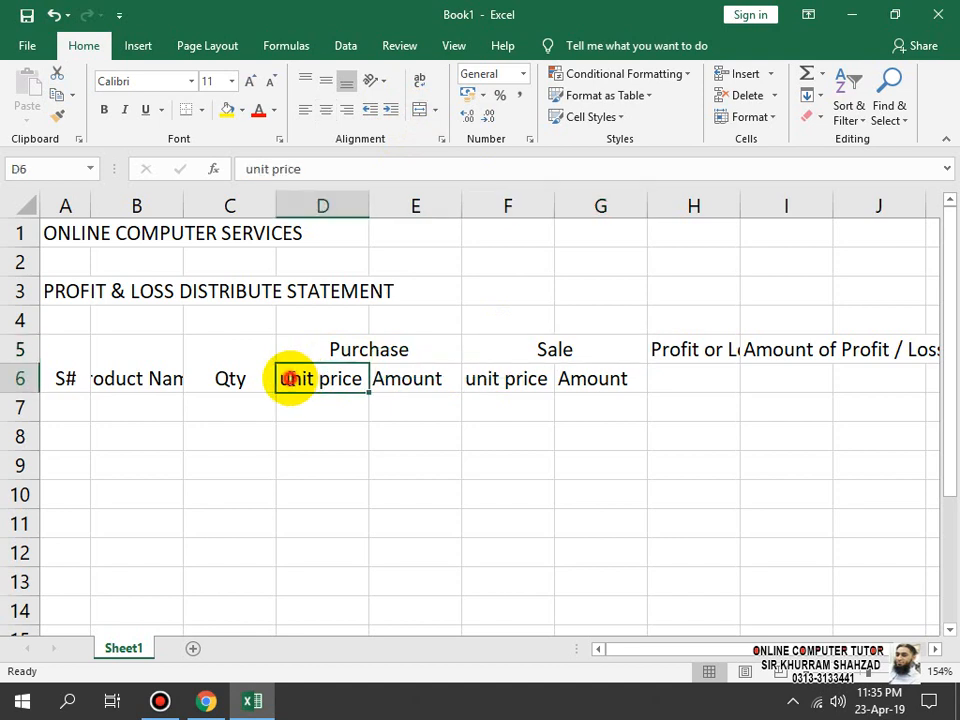
key(BackSpace)
text(U)
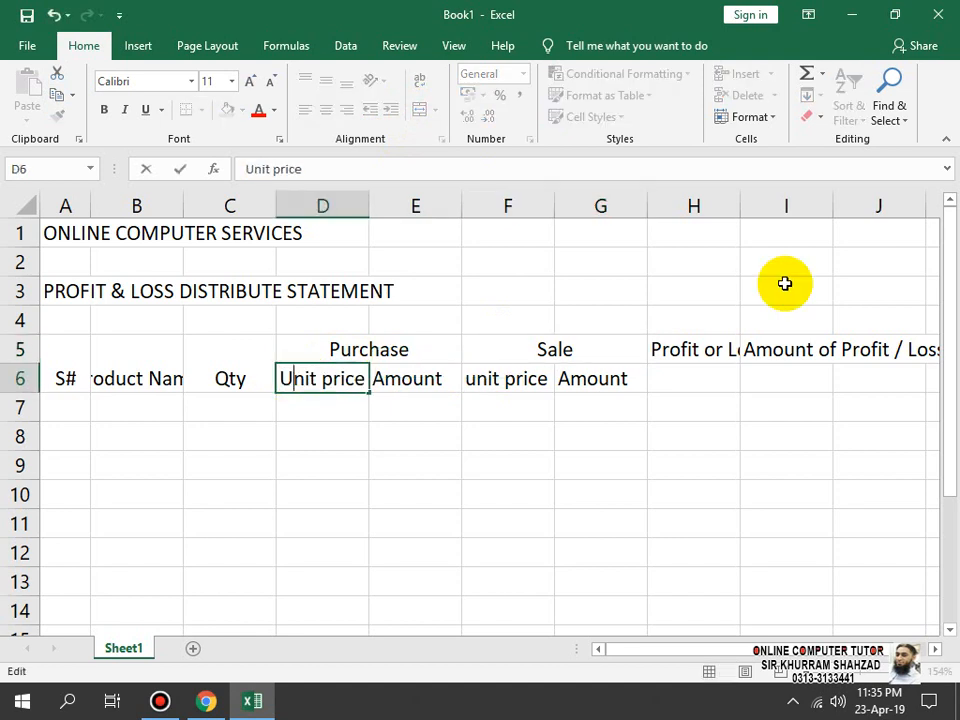
key(Right)
key(Right)
key(Right)
key(Right)
key(Delete)
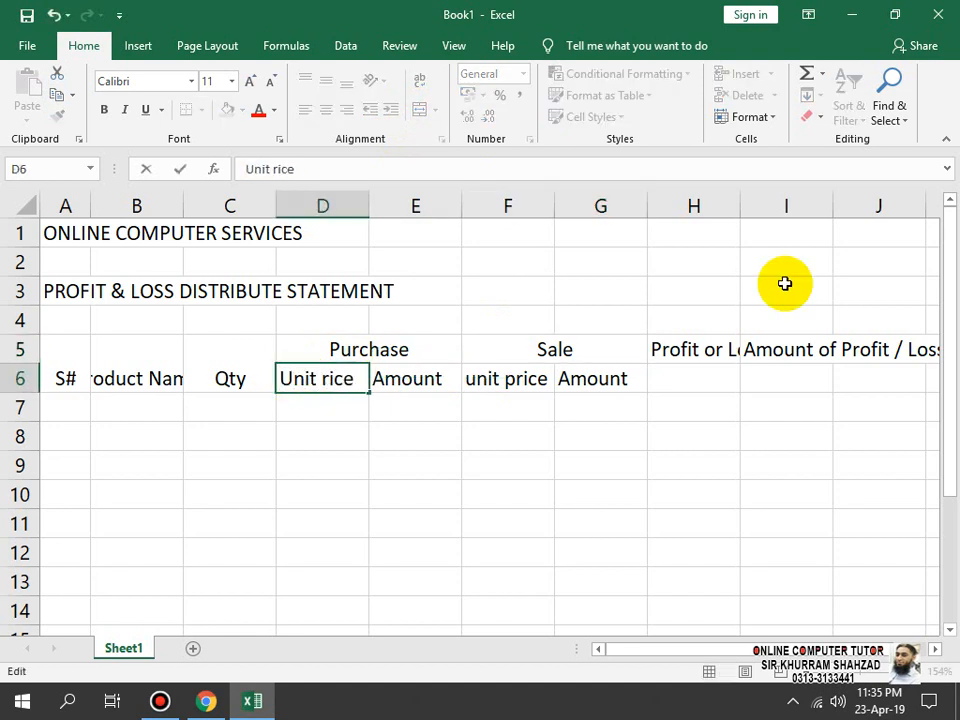
text(P)
key(Return)
- Copy the "Unit Price" subheading from D6 over the lowercase one in F6
key(Up)
key(ctrl+c)
key(Right)
key(Right)
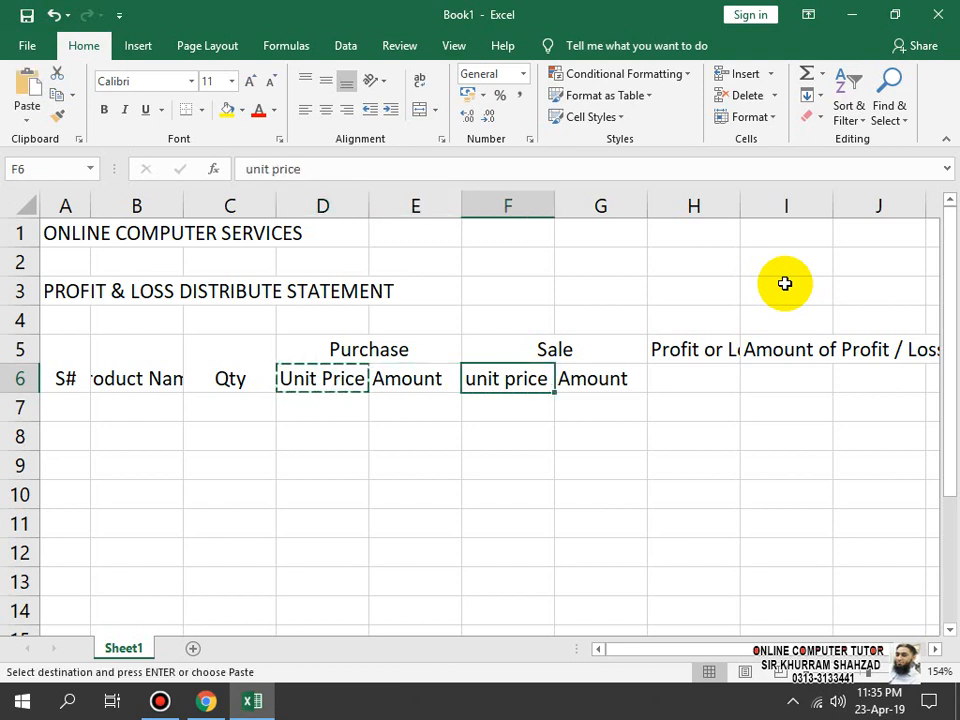
key(ctrl+v)
key(Escape)
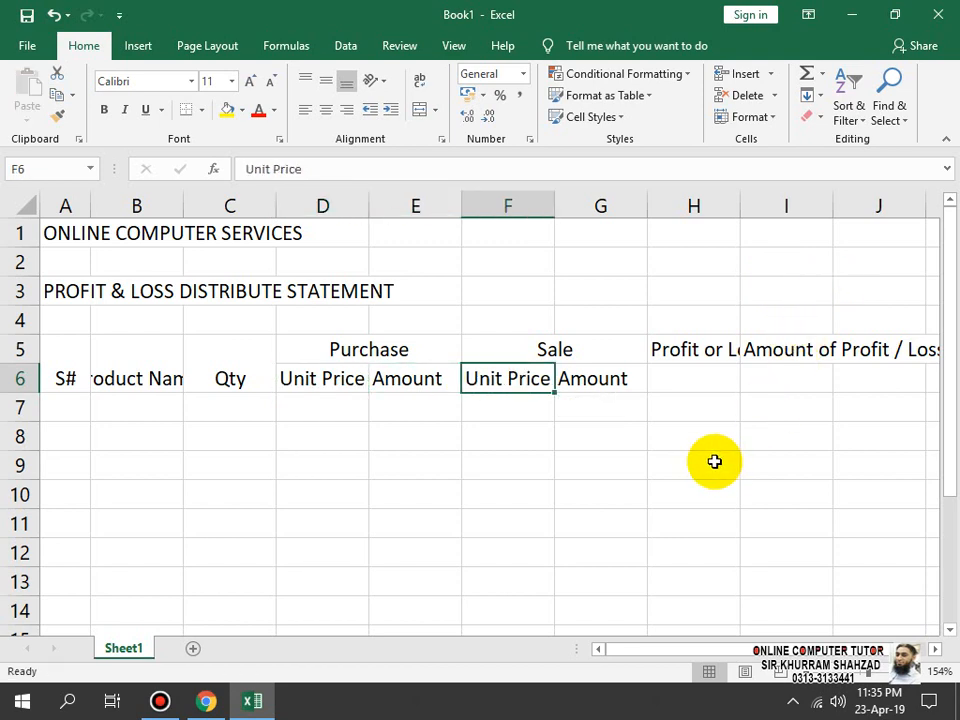
- Merge and center H5:H6 and I5:I6 separately, and wrap the text of both profit/loss headings
click(617, 349)
click(691, 347)
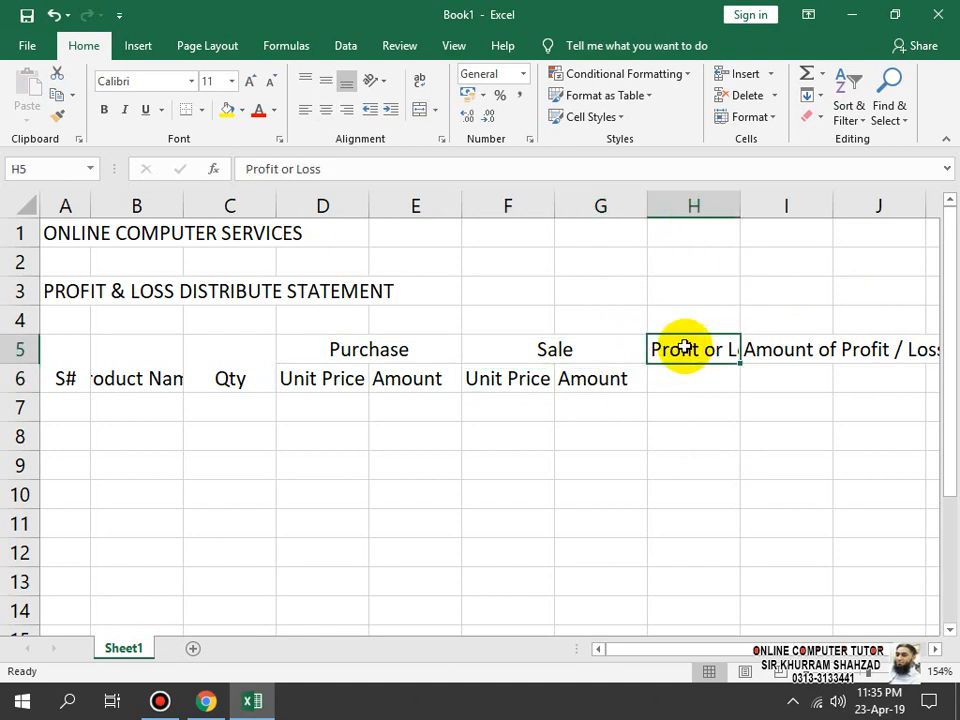
drag(677, 347, 681, 376)
click(421, 110)
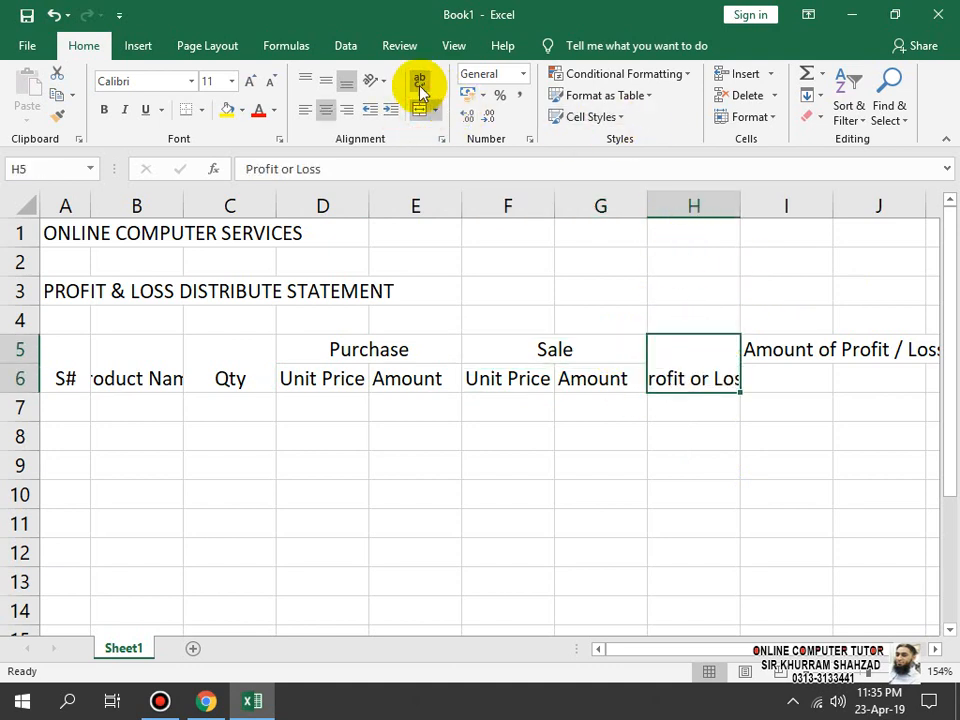
click(419, 80)
drag(797, 355, 804, 373)
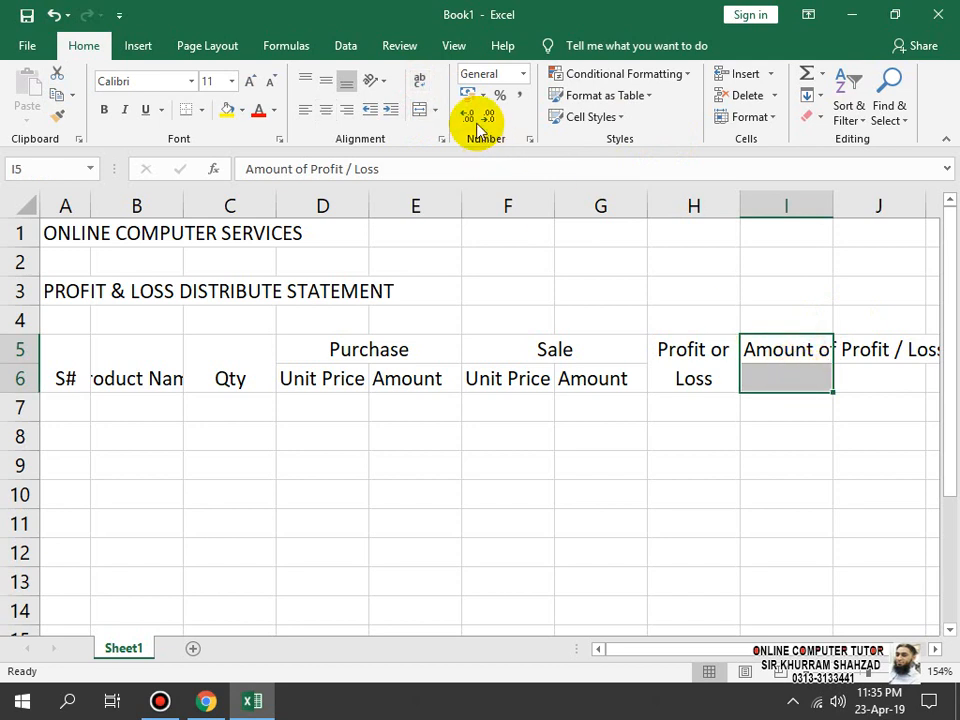
click(421, 110)
click(419, 80)
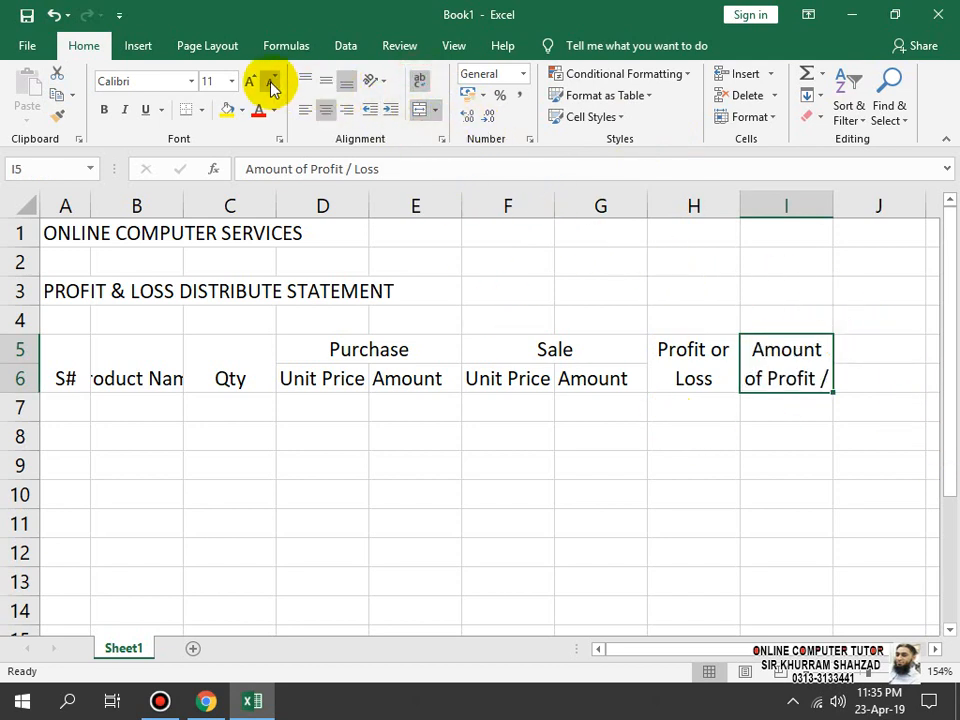
- Middle-align the S#, Product Name and Qty headings vertically and wrap their text
click(58, 358)
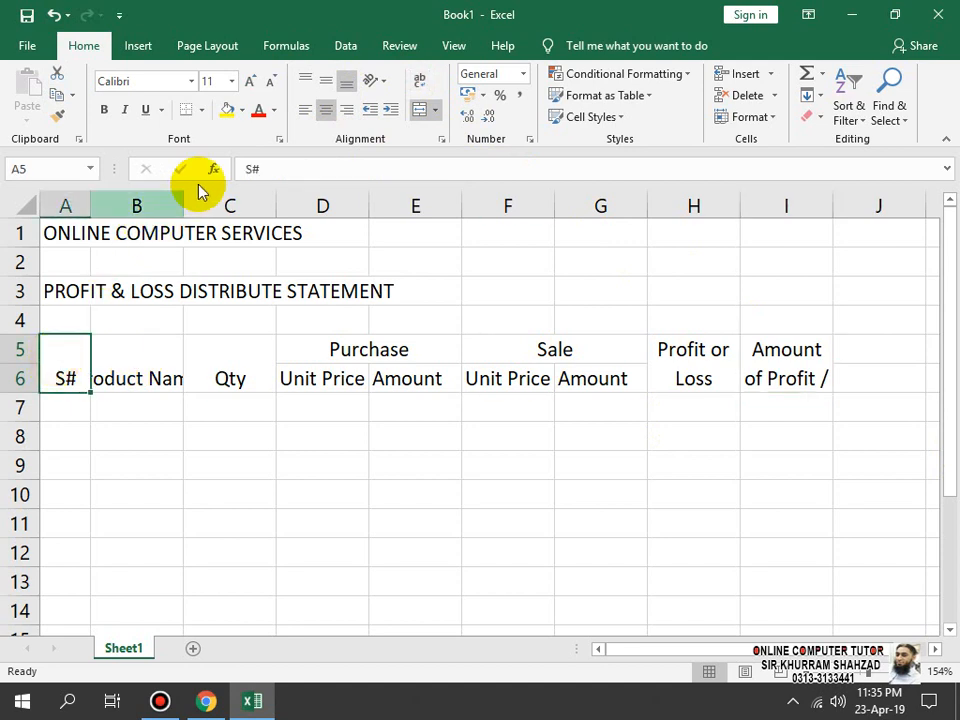
drag(249, 356, 78, 356)
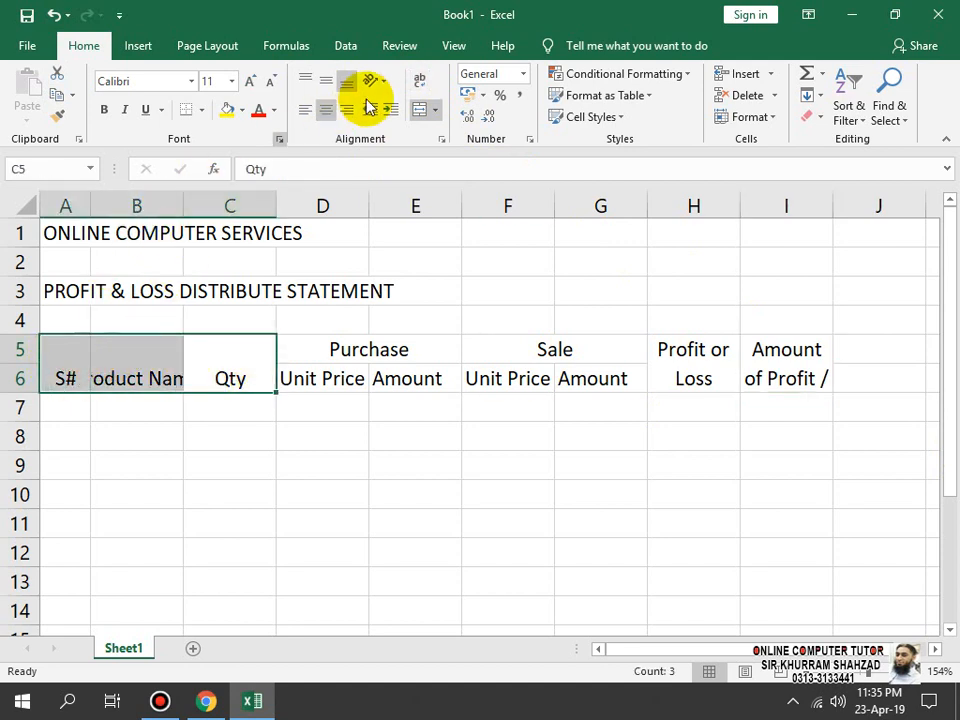
click(326, 82)
click(419, 80)
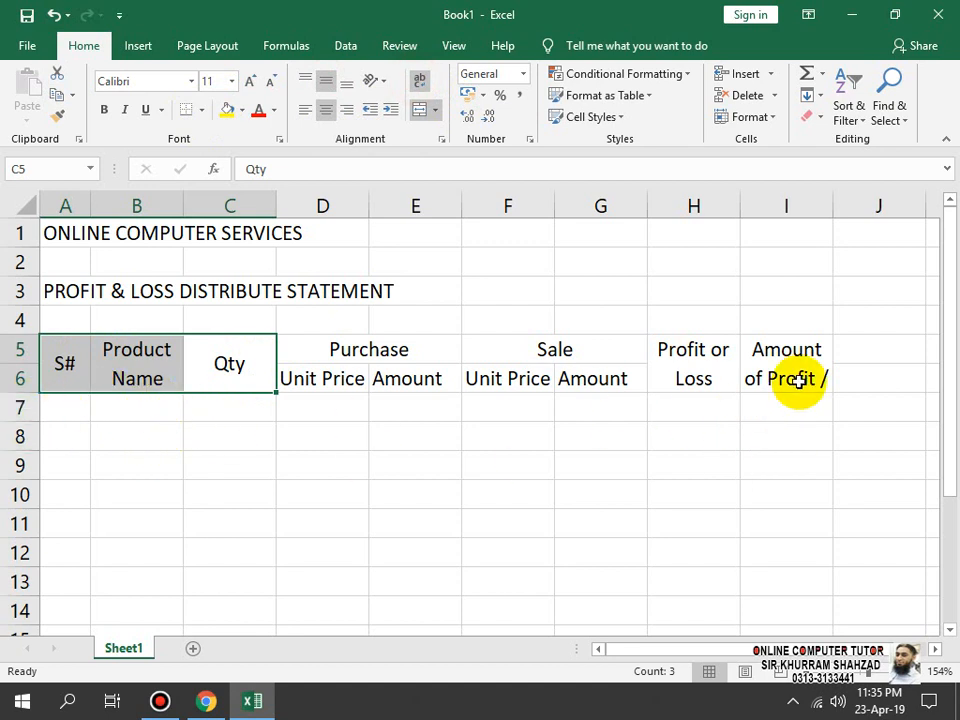
- Widen column I to fit its wrapped heading, and center all headings in A5:I6 horizontally
drag(833, 208, 858, 218)
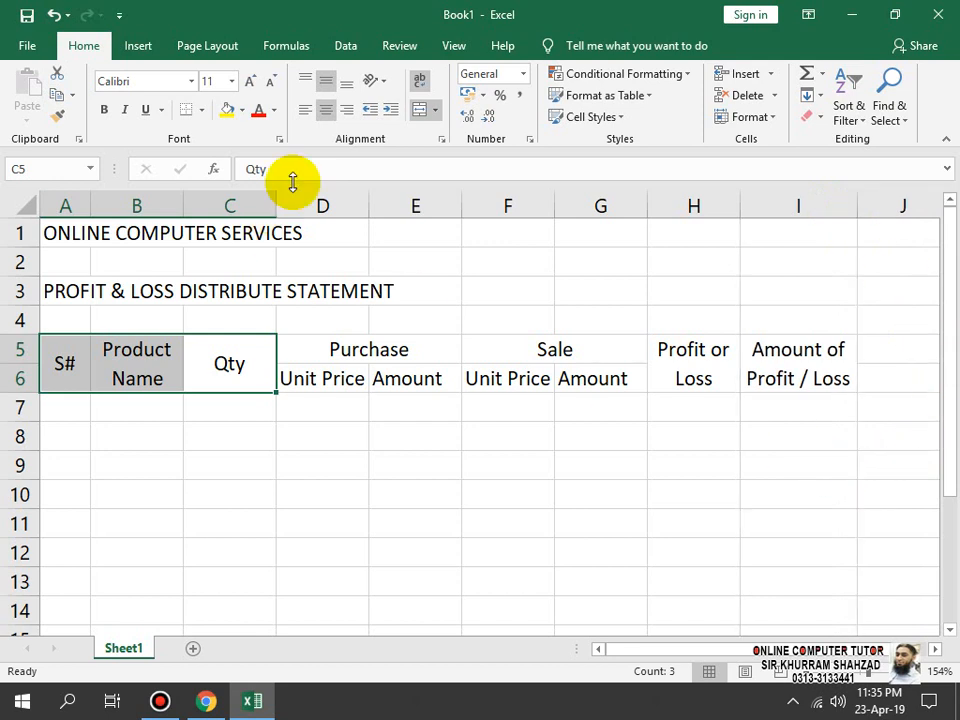
click(843, 359)
drag(843, 359, 45, 370)
click(326, 108)
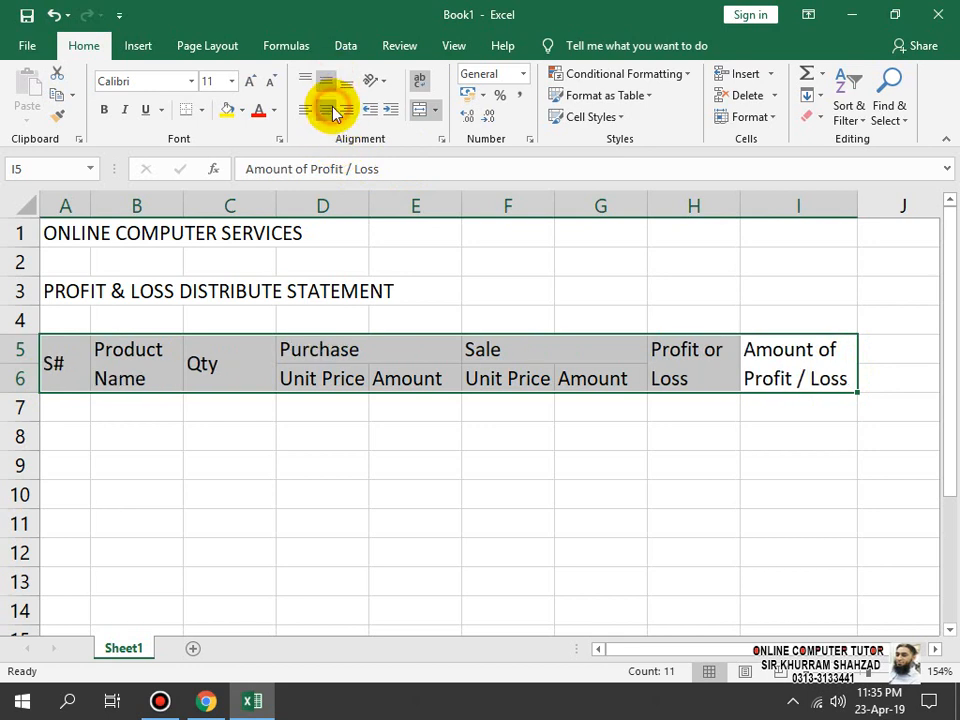
click(326, 108)
click(712, 490)
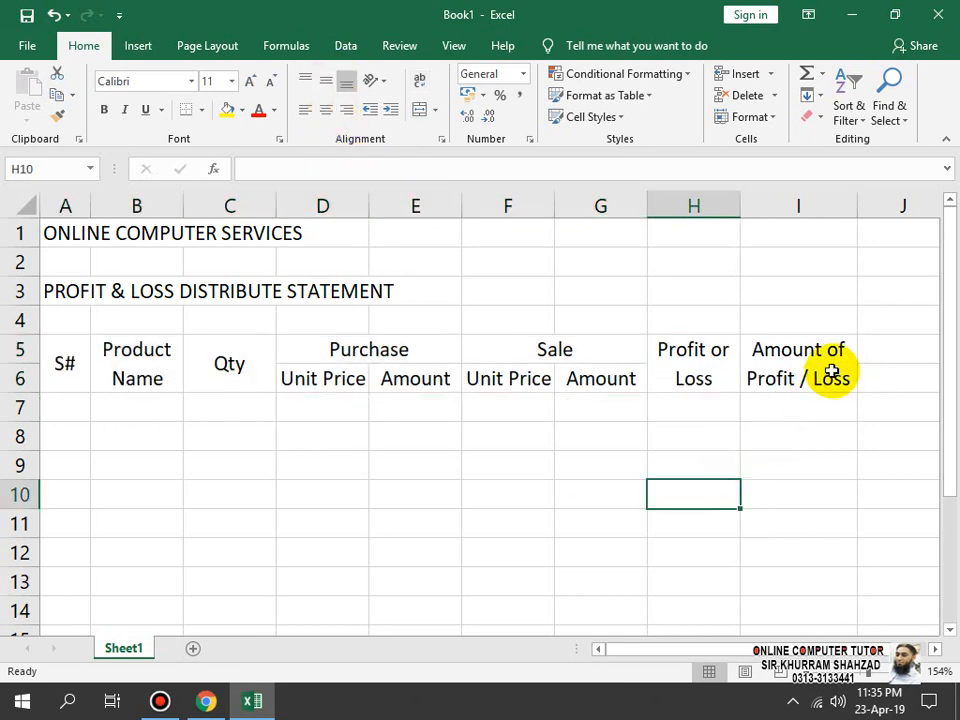
- Number the rows 1 to 5 in A7:A11 by entering 1 and 2 and filling the series down
click(64, 405)
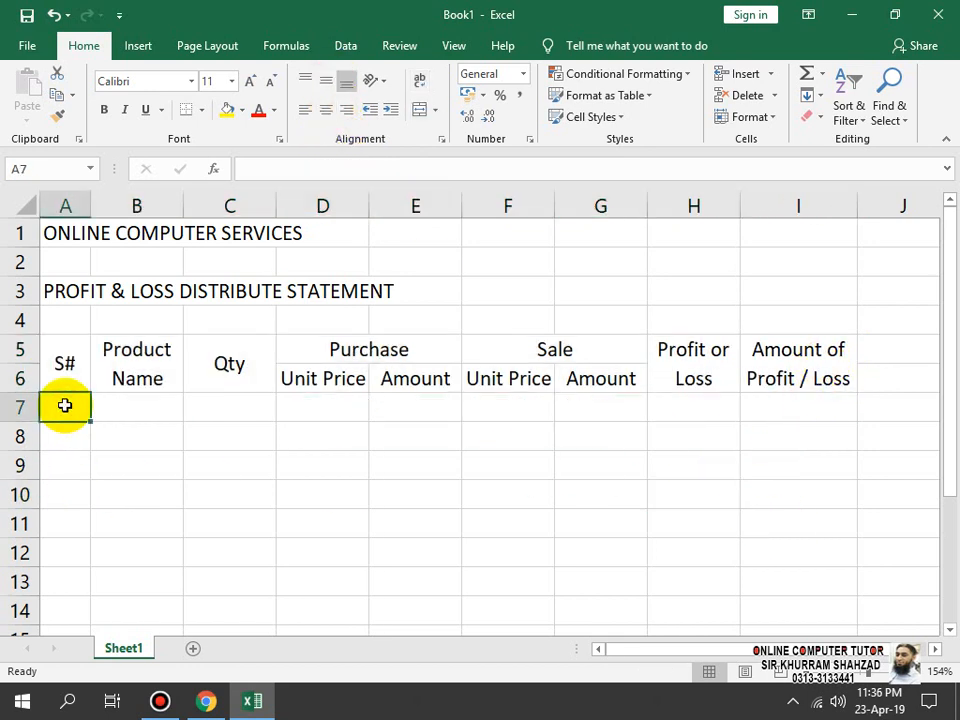
text(1)
key(Return)
text(2)
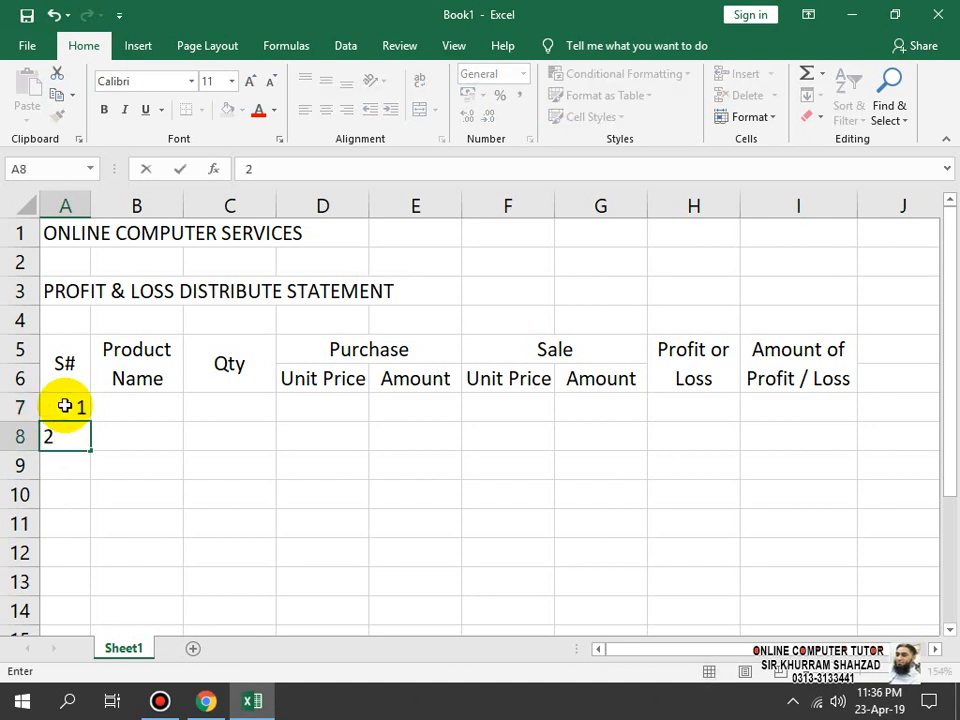
key(Return)
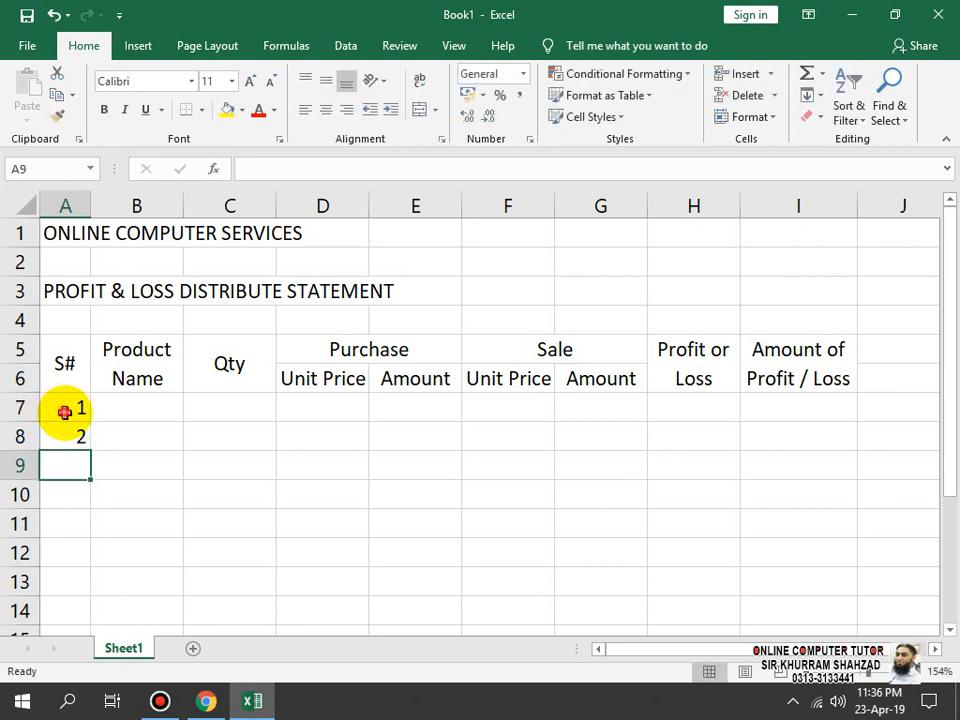
drag(64, 412, 84, 548)
- Enter the product names Keyboard, Mouse, LCD, Speaker and USB in B7:B11
click(111, 413)
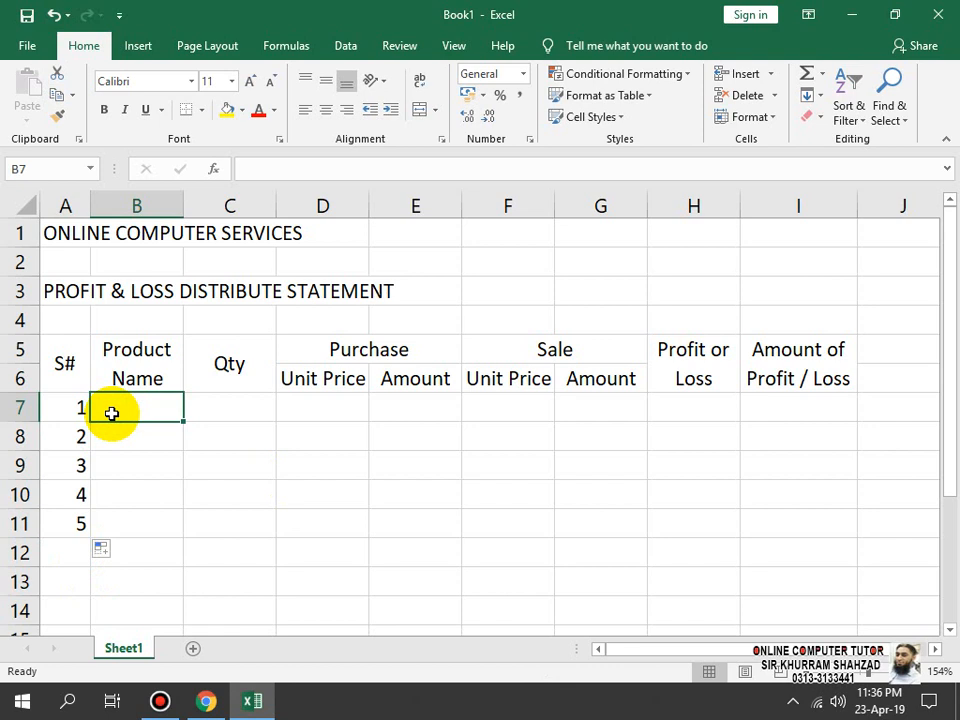
text(Keyboar)
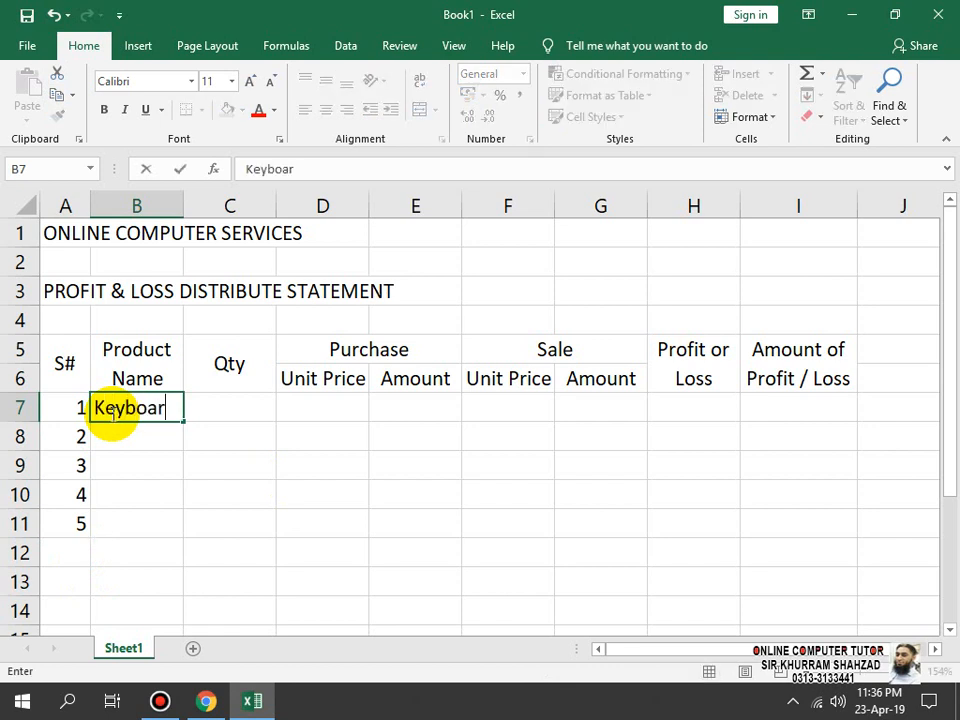
text(d)
key(Return)
text(Mous)
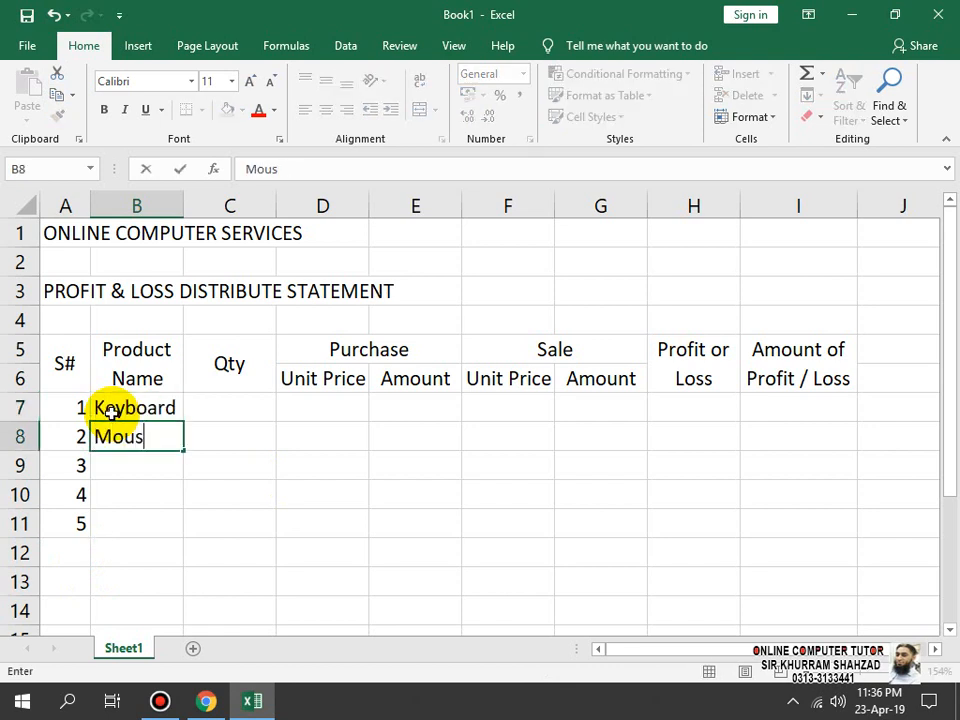
text(e)
key(Return)
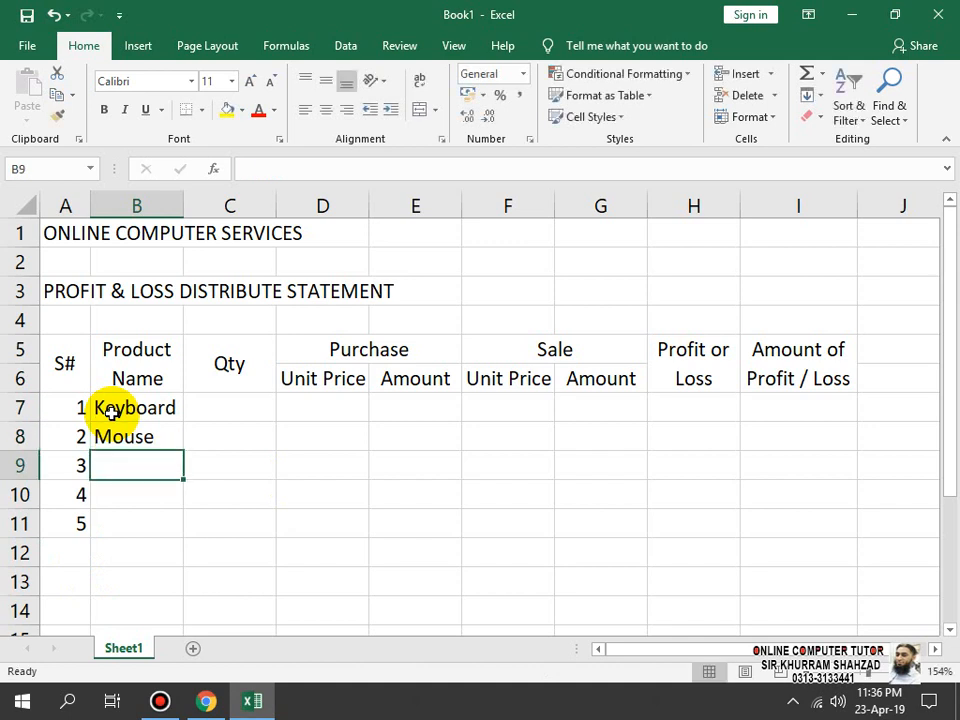
text(LC)
key(Return)
text(D)
key(Return)
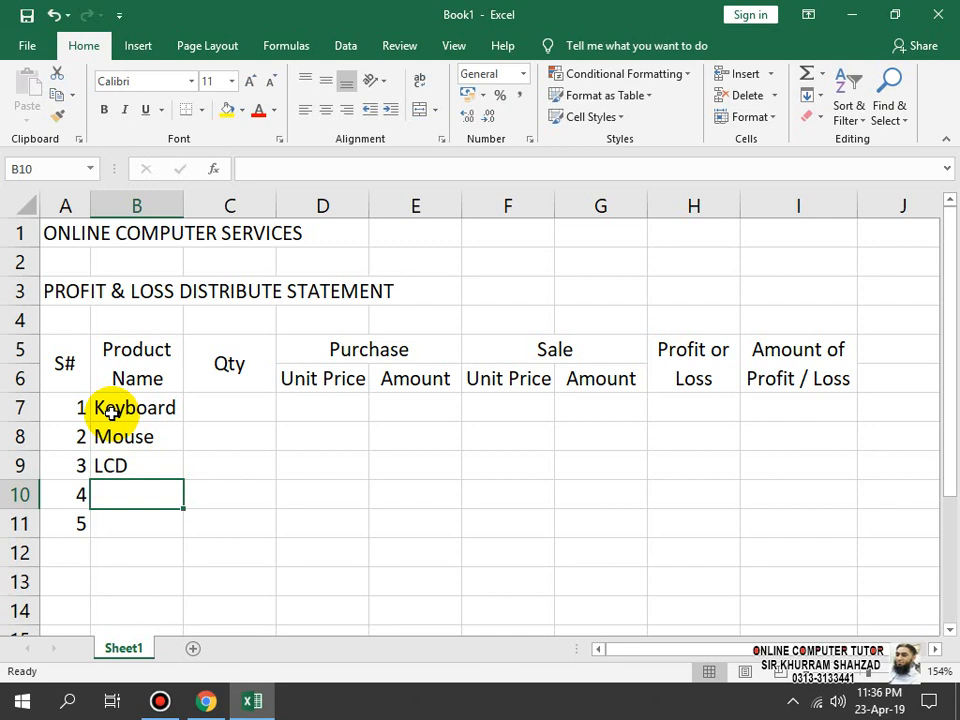
text(Speaker)
key(Return)
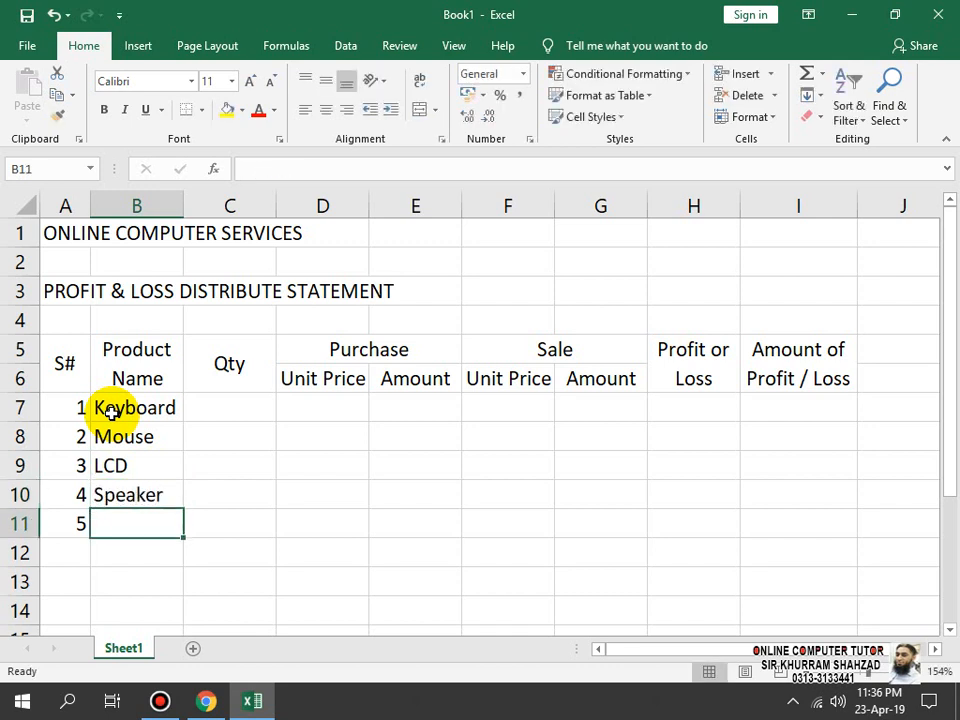
text(USB)
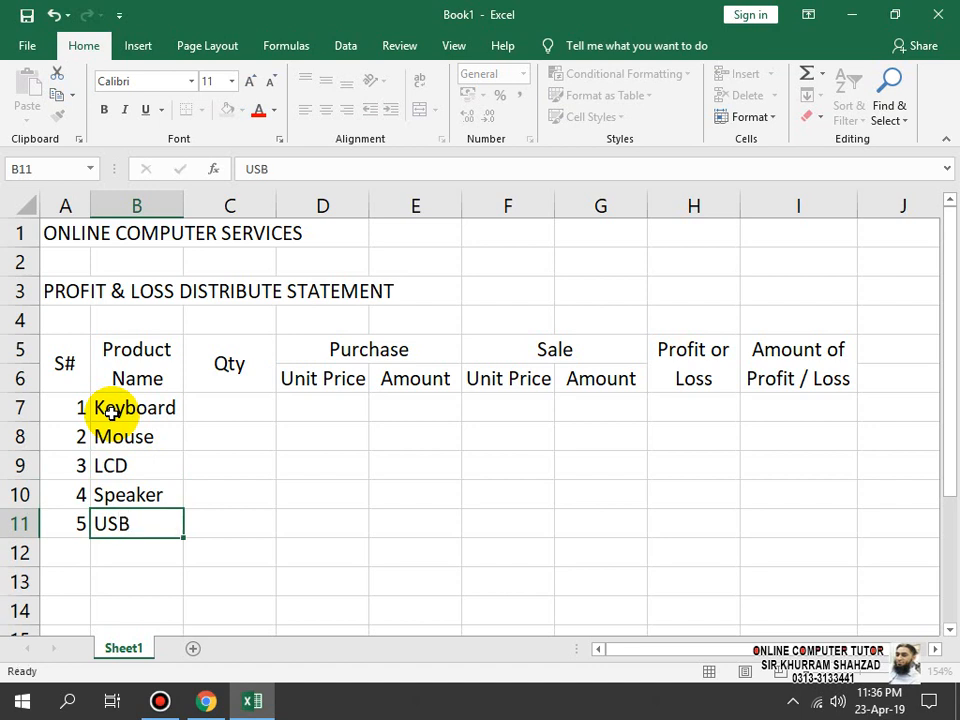
key(Return)
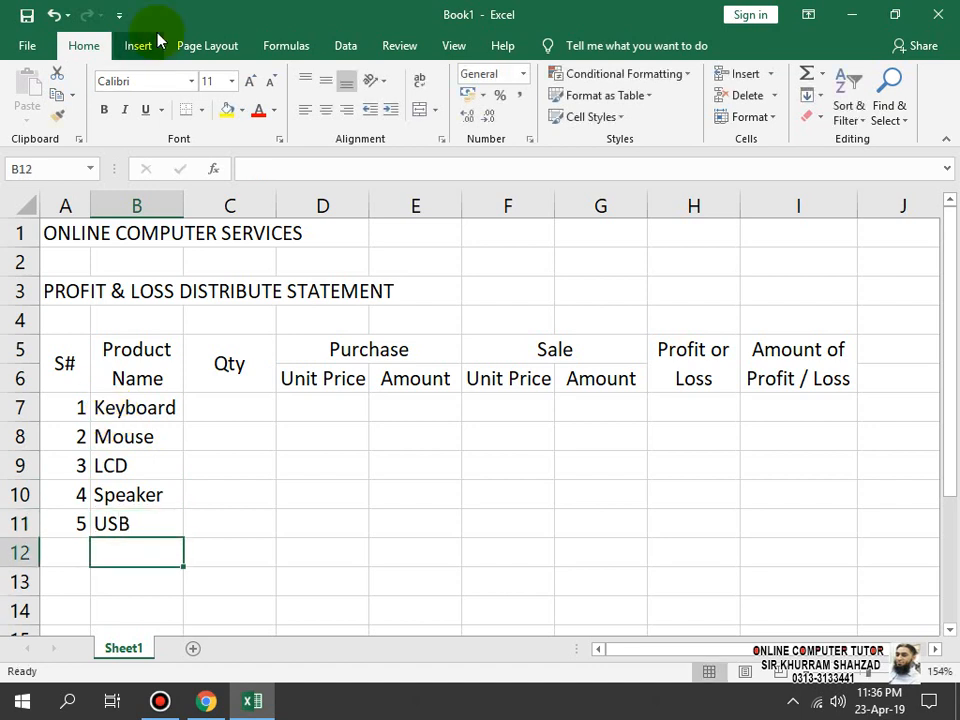
- Enter the quantities 10, 15, 5, 20 and 20 in C7:C11 for the five products
key(Up)
key(Up)
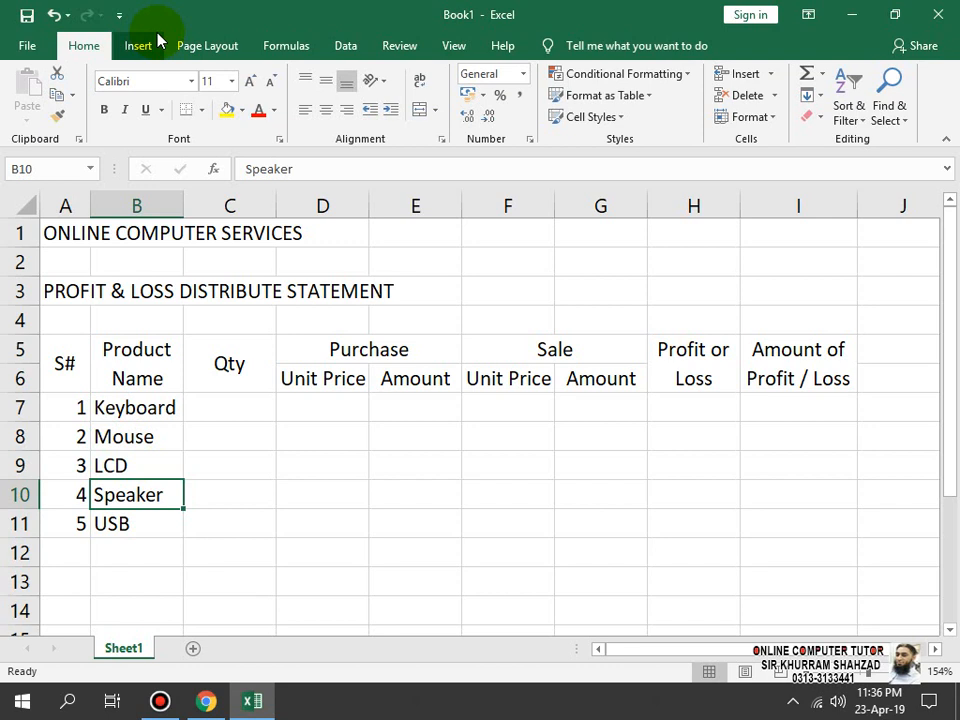
key(Right)
key(Right)
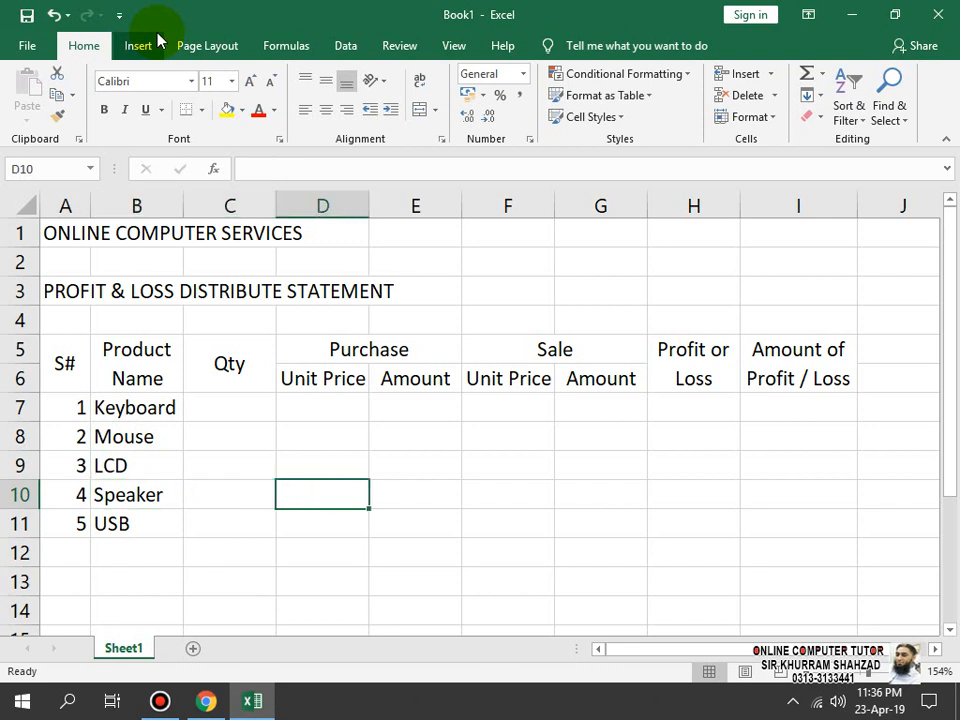
key(Left)
key(Up)
key(Up)
key(Up)
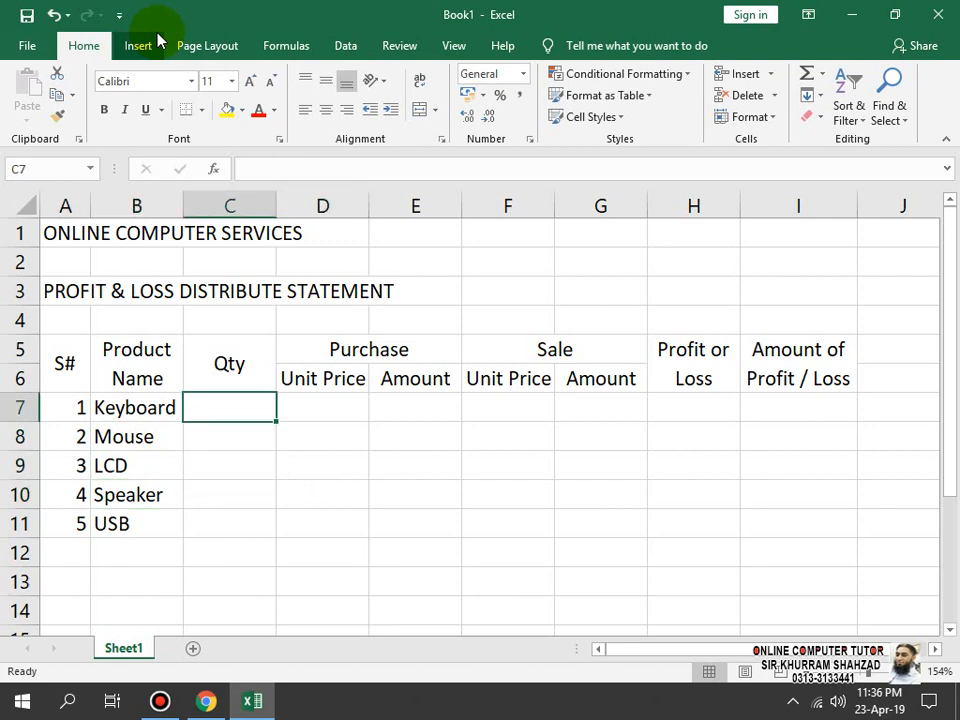
text(10)
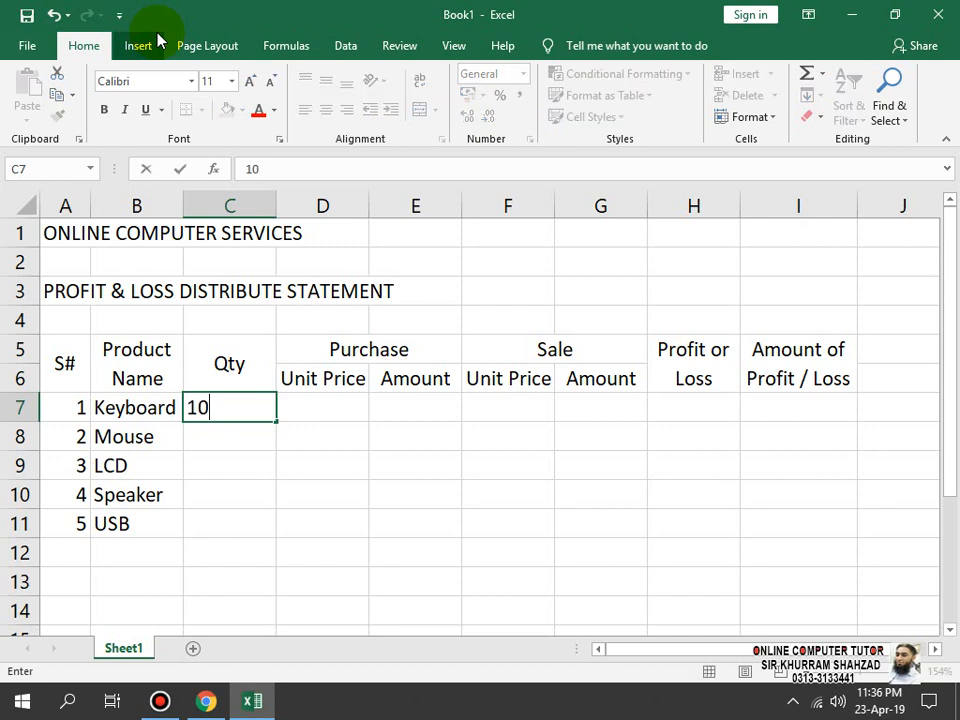
key(Return)
text(15)
key(Return)
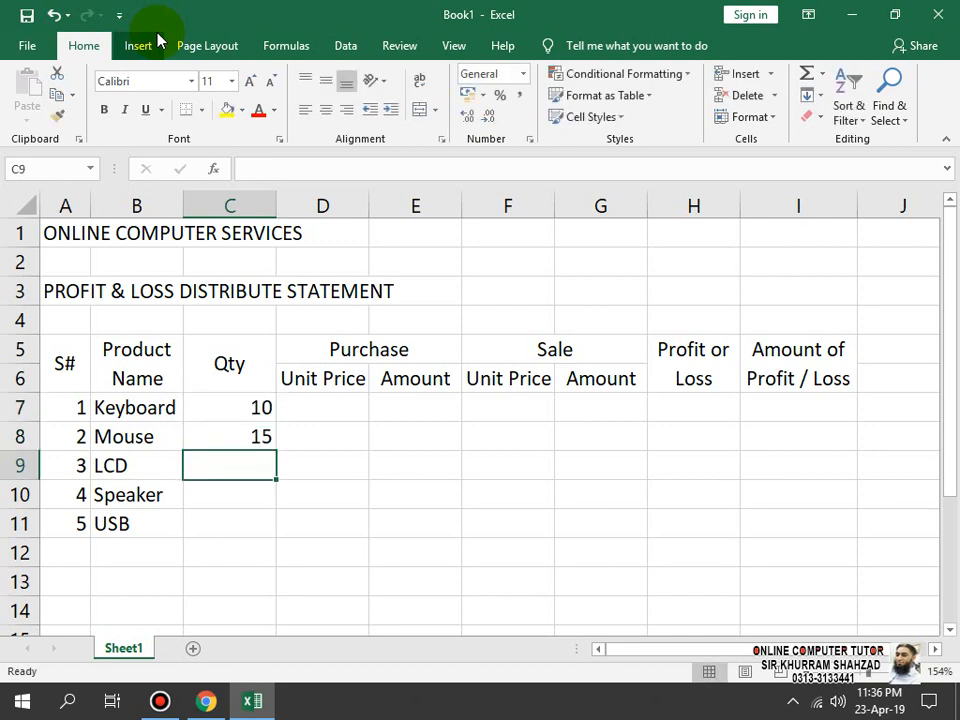
text(5)
key(Return)
text(20)
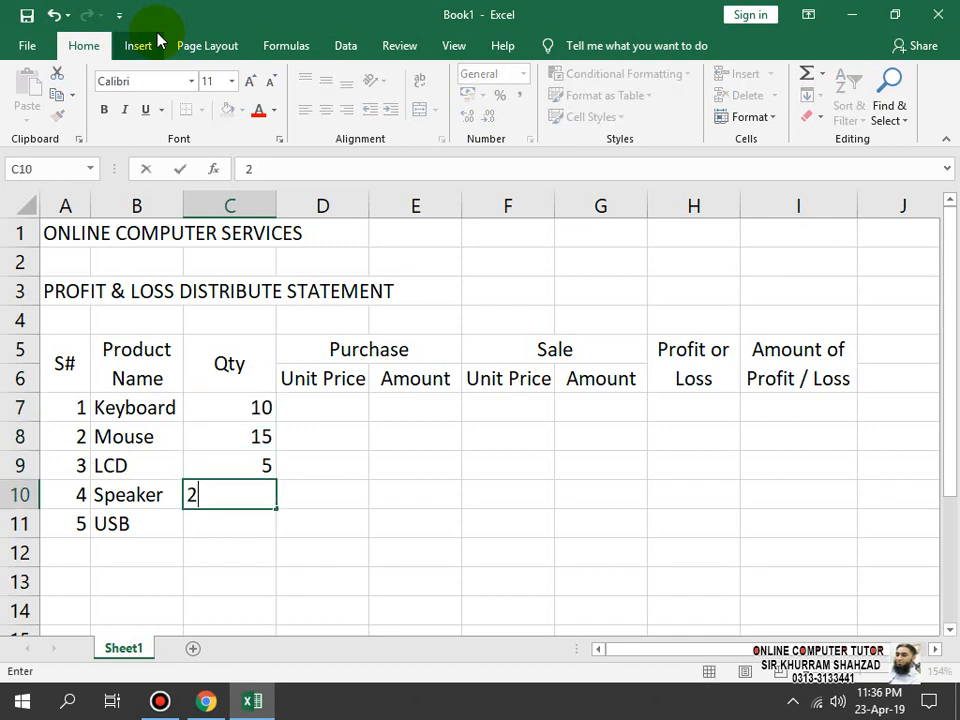
key(Return)
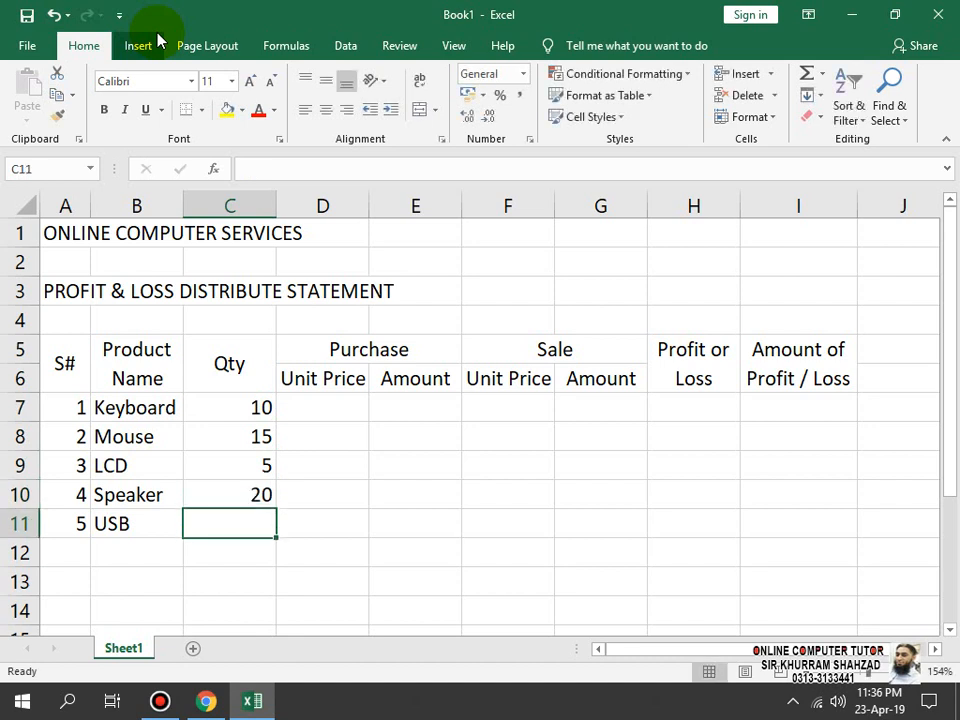
text(20)
key(Return)
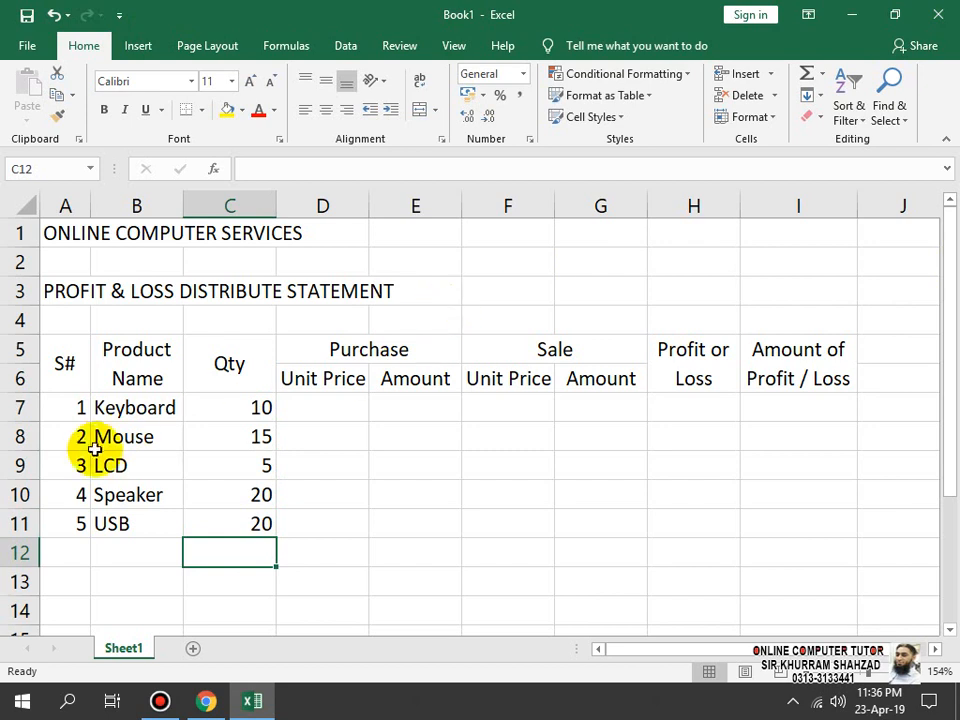
- Center the serial numbers and quantities in rows 7 to 11 horizontally, and keep the product names in B7:B11 left-aligned
drag(68, 407, 245, 525)
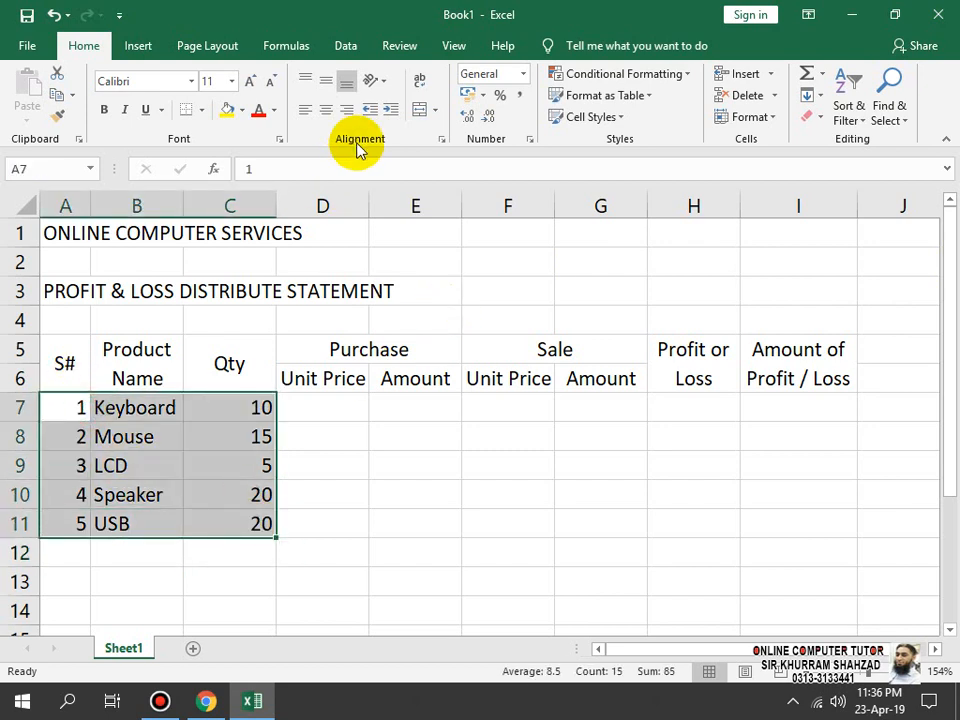
click(326, 109)
click(392, 494)
drag(131, 409, 137, 521)
click(304, 110)
click(375, 532)
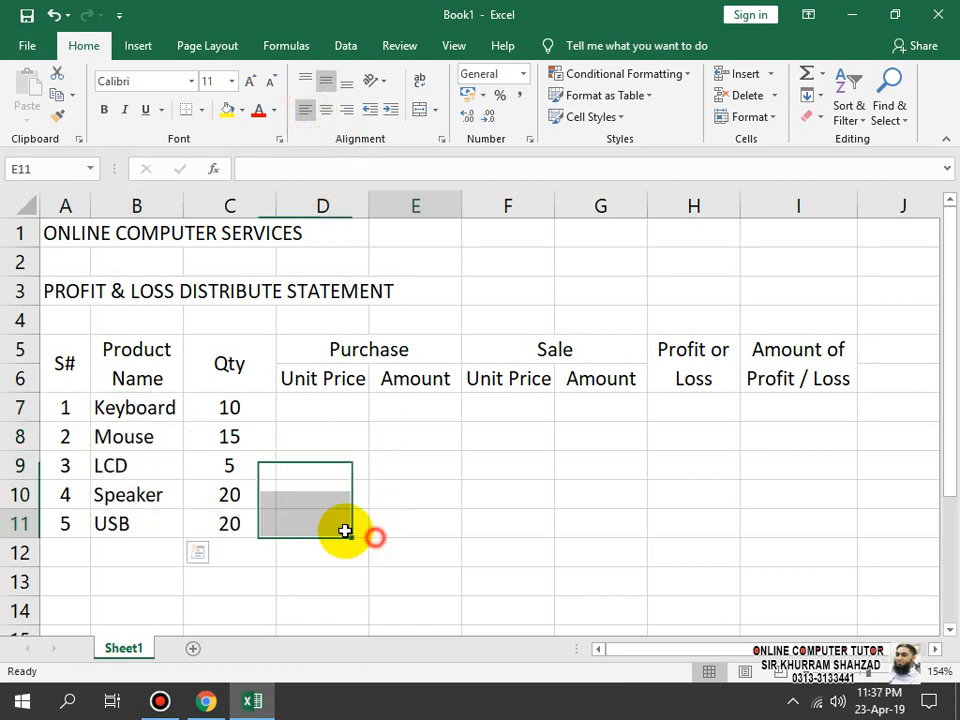
- Apply all borders to the whole table range A5:I11
drag(58, 360, 815, 516)
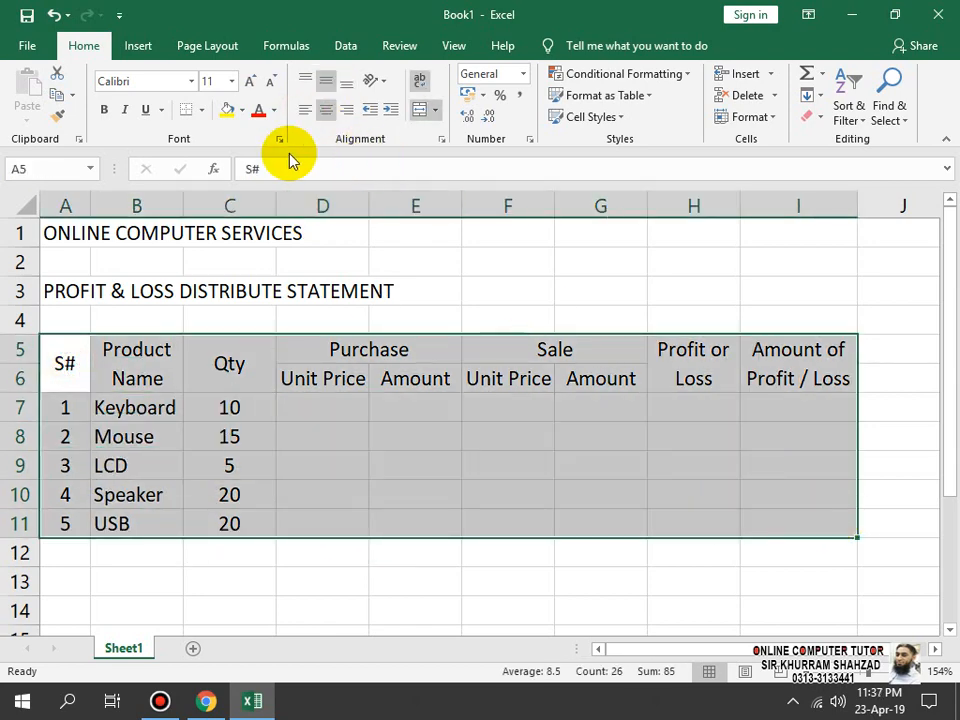
click(199, 110)
click(228, 274)
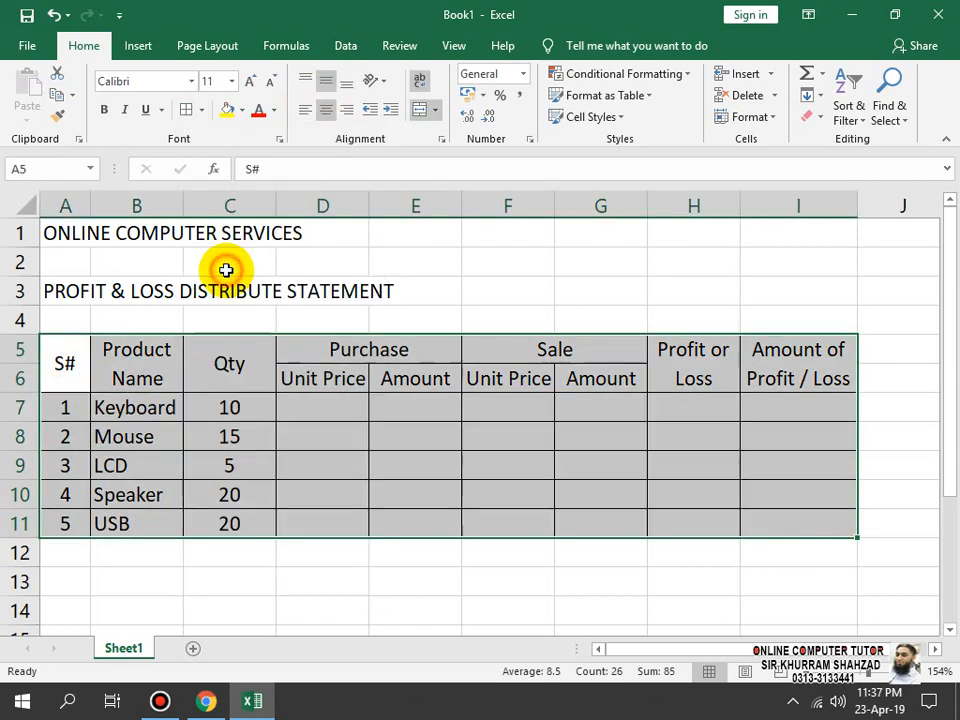
click(396, 467)
- Fill the Purchase heading with a medium green theme shade and its Unit Price and Amount subheadings with a lighter green
click(330, 352)
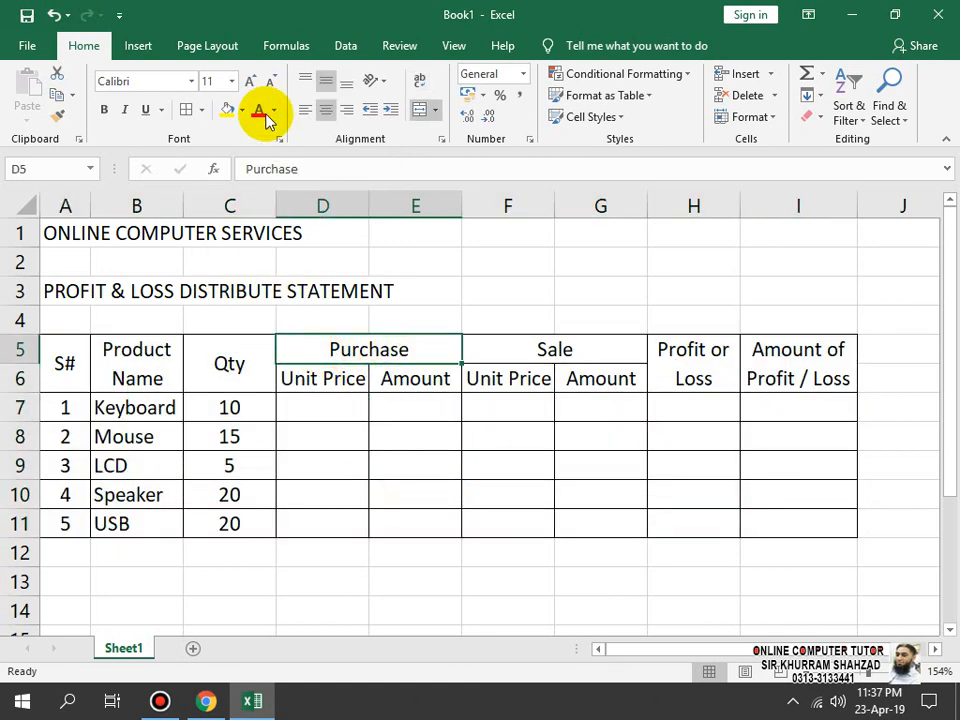
click(229, 109)
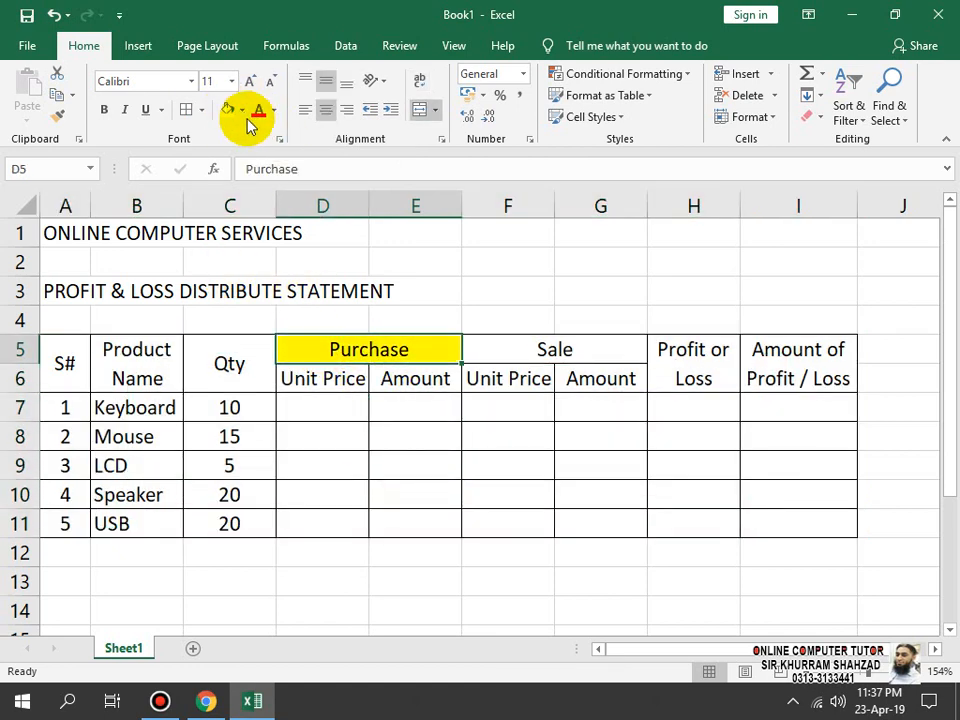
click(242, 110)
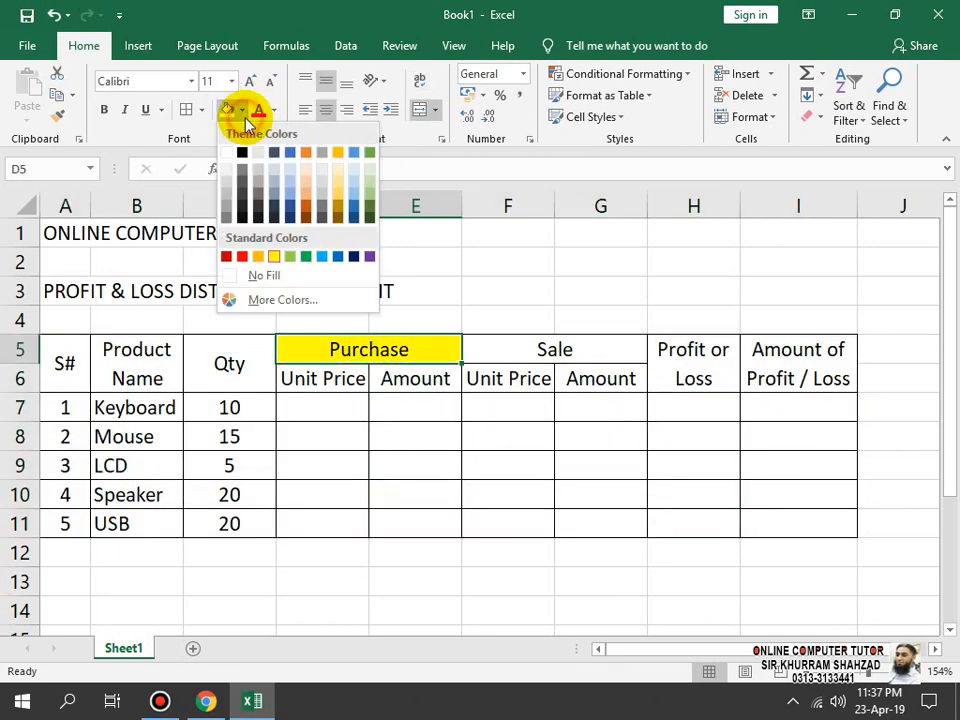
click(369, 193)
drag(422, 369, 369, 369)
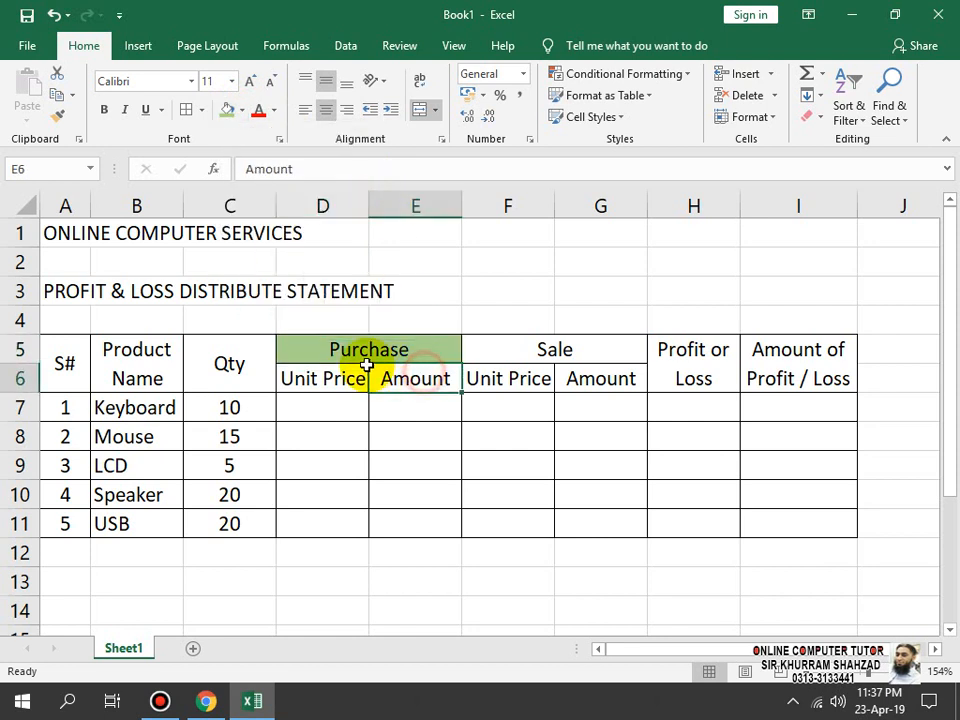
click(243, 112)
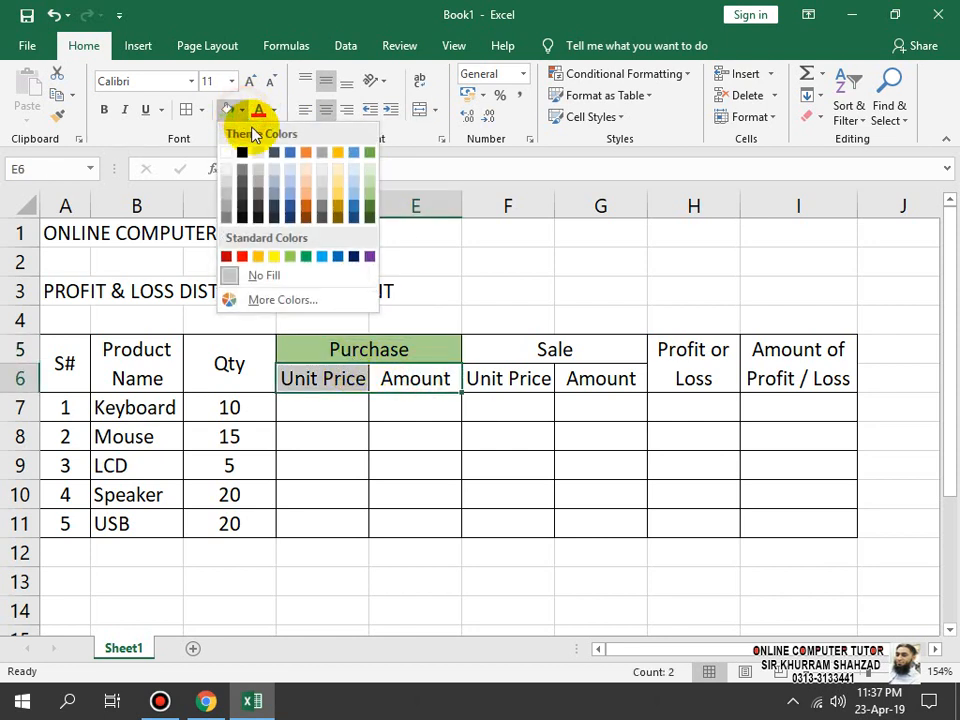
click(373, 189)
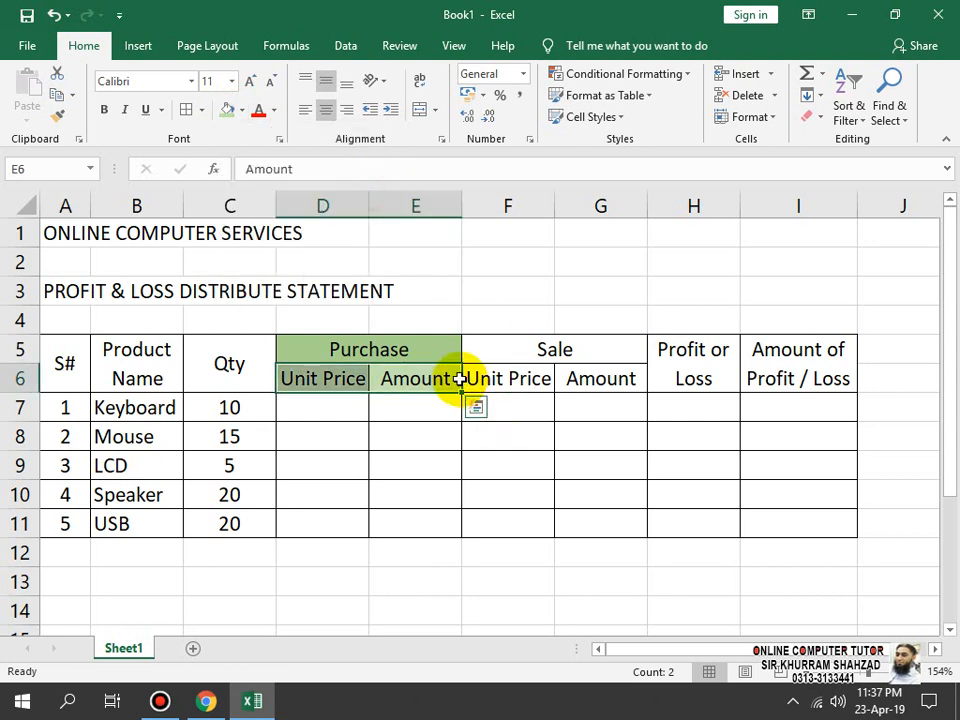
click(520, 432)
- Fill the Sale heading with a medium gold theme shade and its Unit Price and Amount subheadings with a lighter gold
click(508, 347)
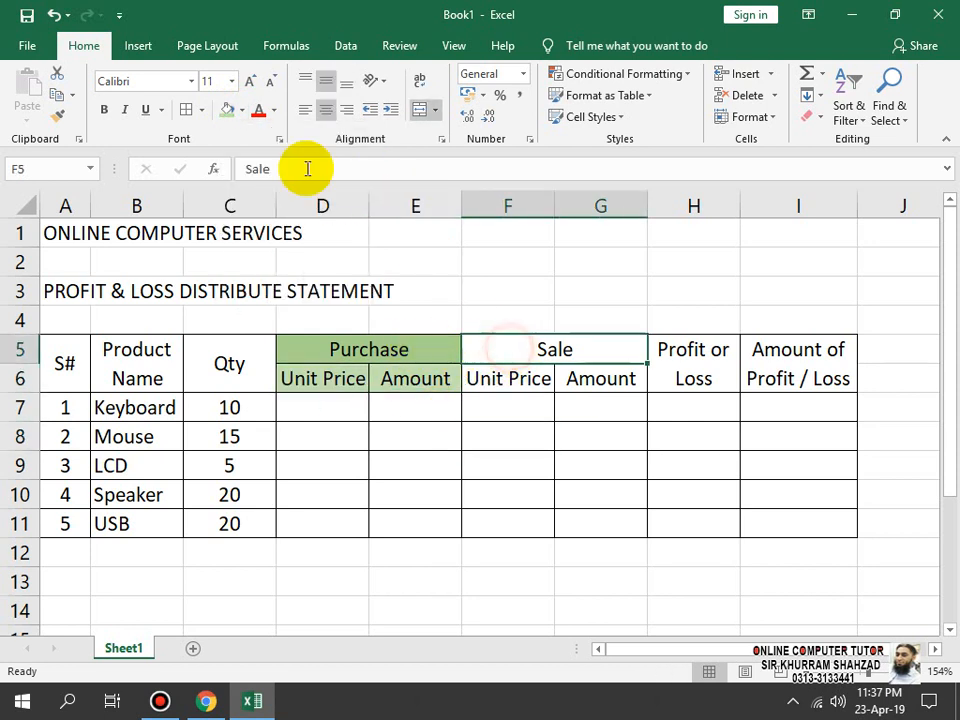
click(274, 110)
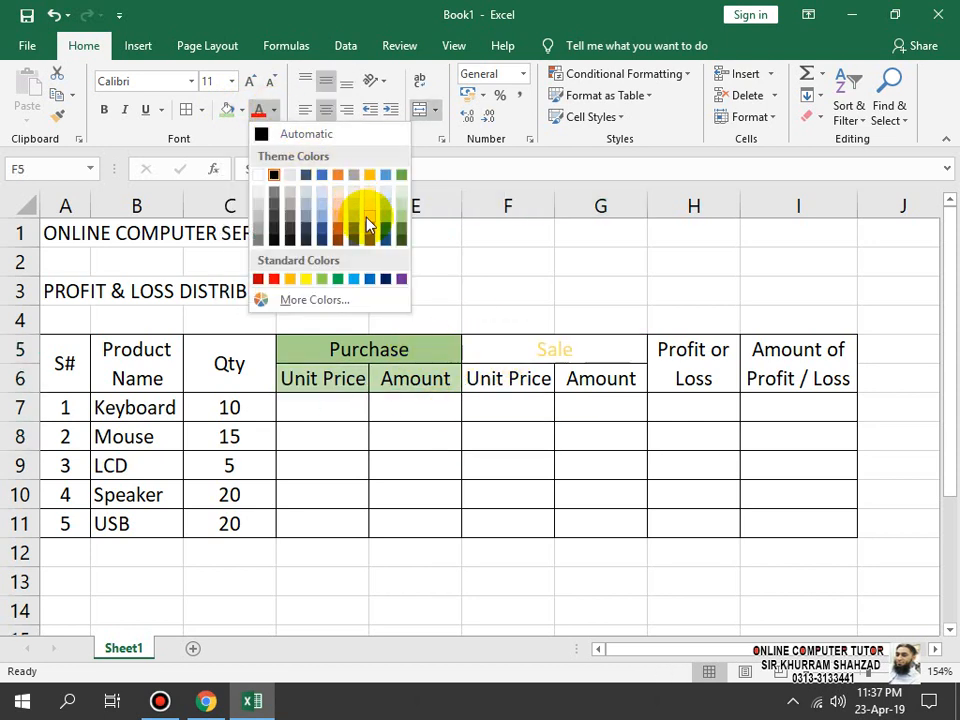
click(241, 110)
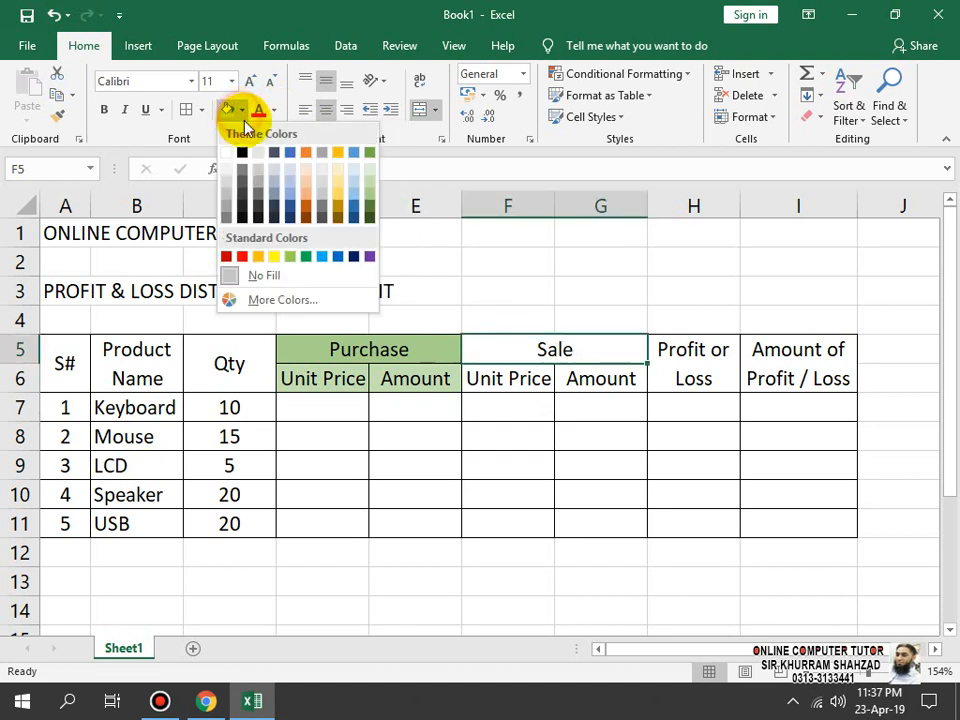
click(338, 186)
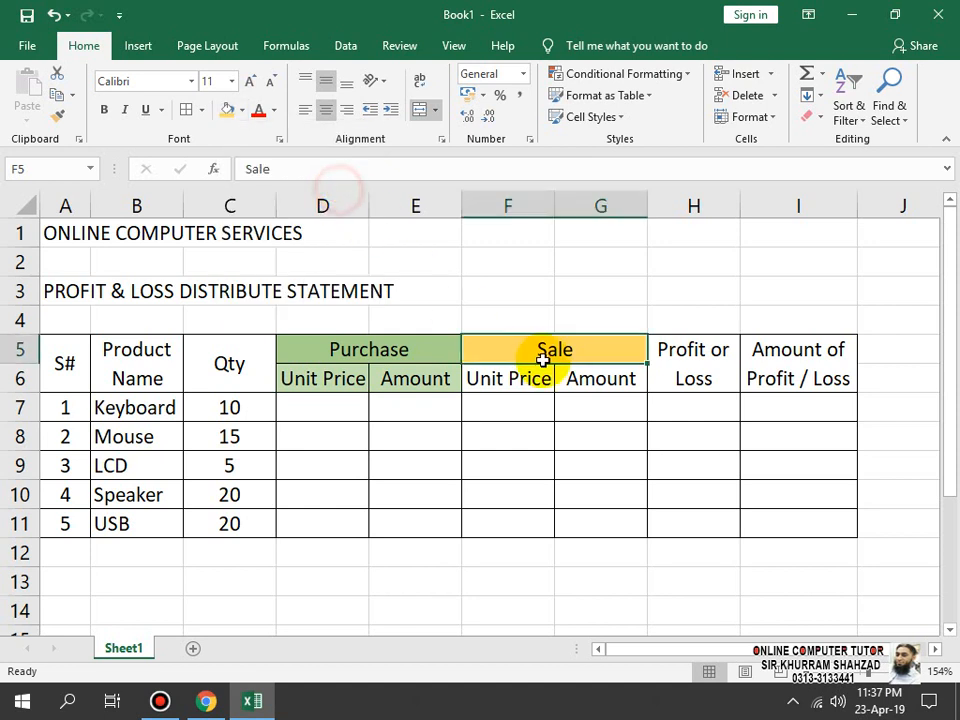
drag(570, 378, 538, 379)
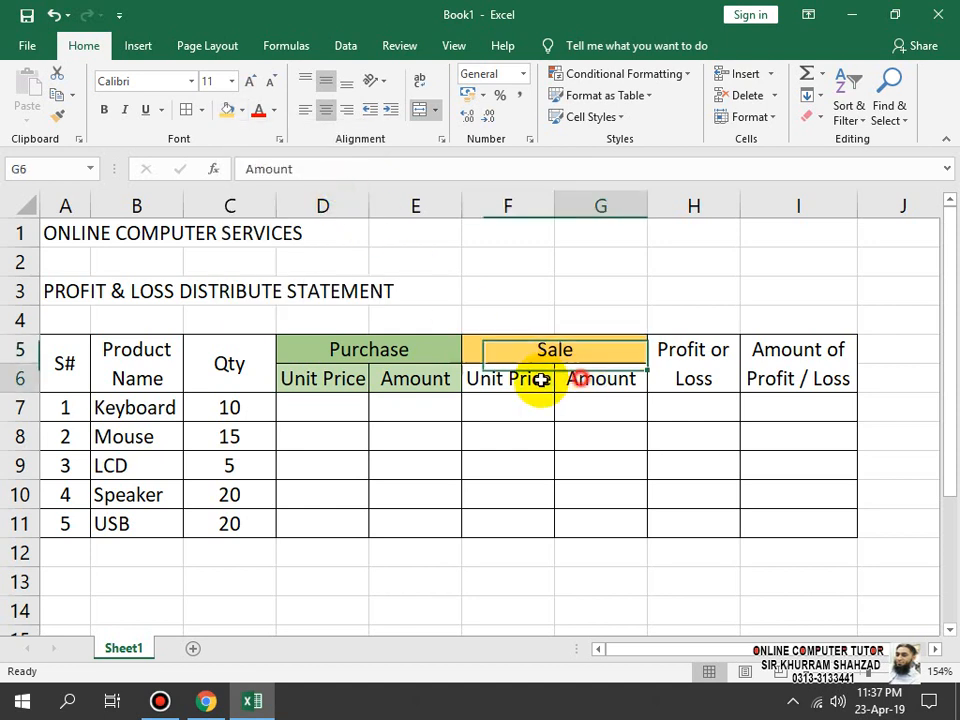
click(242, 112)
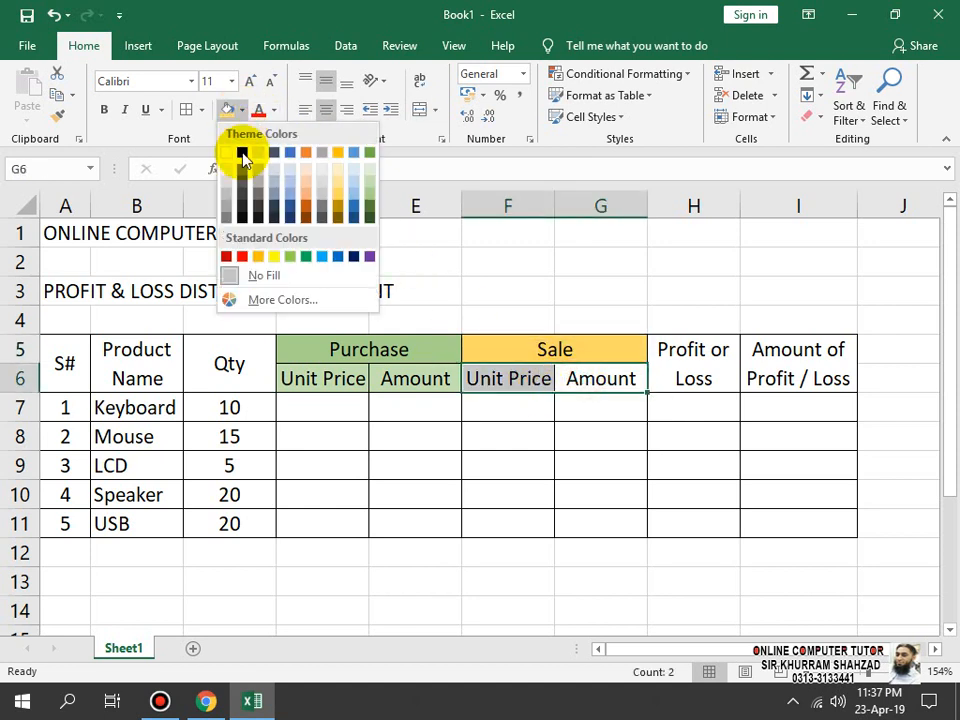
click(342, 186)
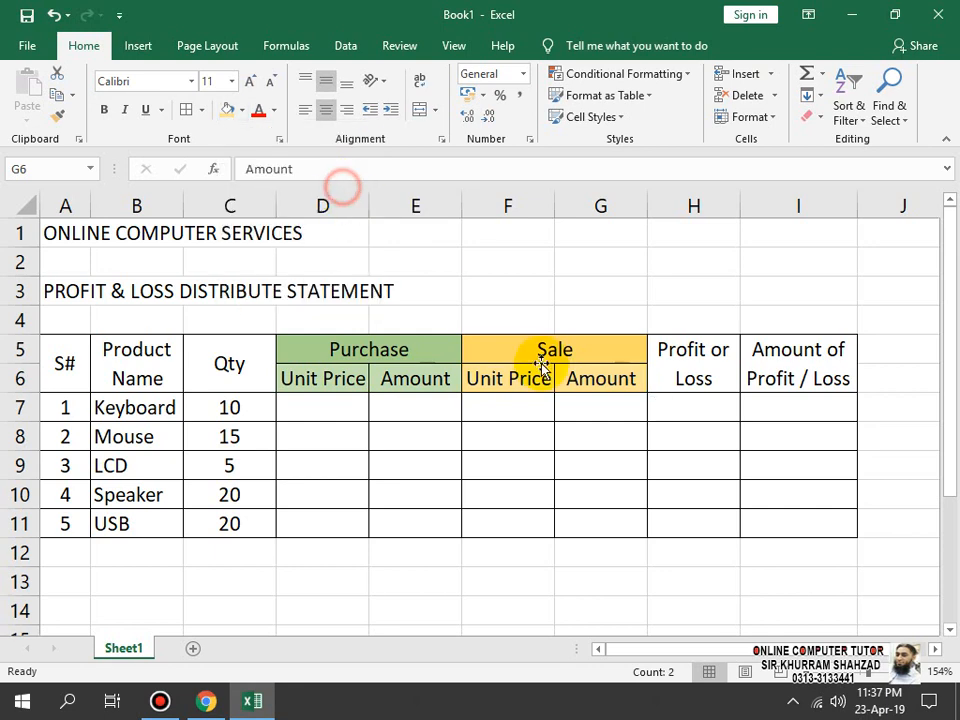
click(638, 486)
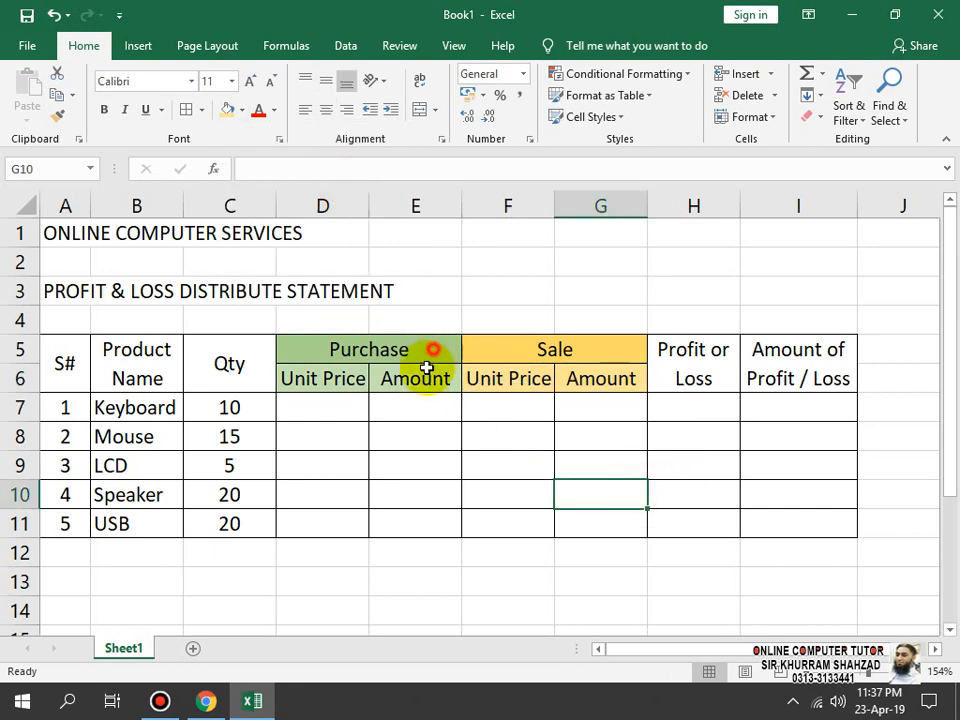
- Try double-line borders on all cells of the Purchase block D5:E11, and undo them
drag(428, 352, 386, 512)
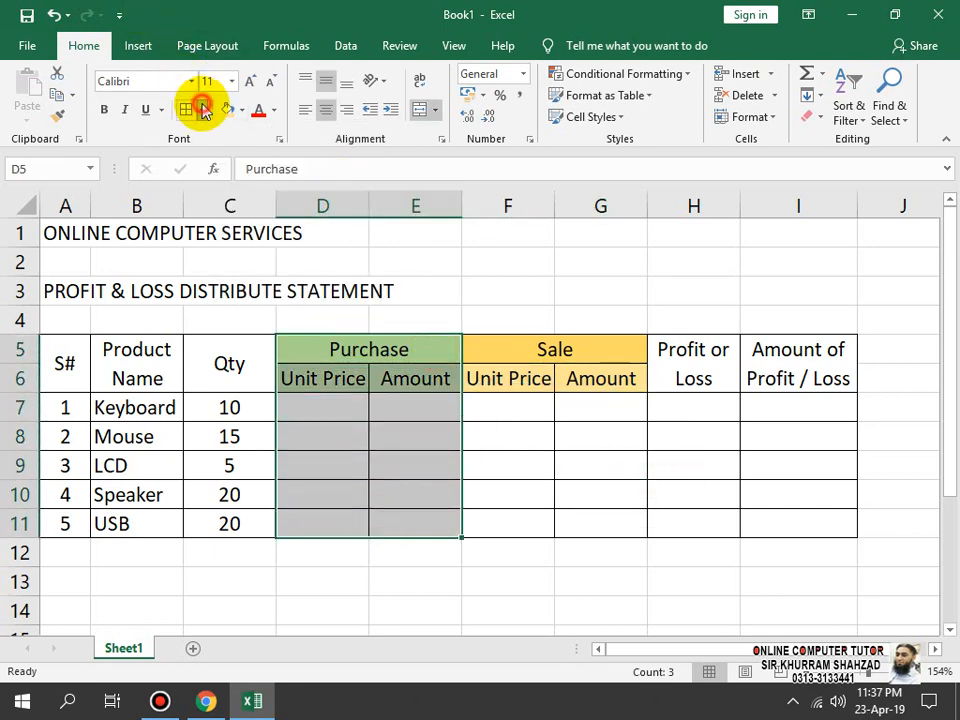
click(203, 110)
mouse_move(333, 541)
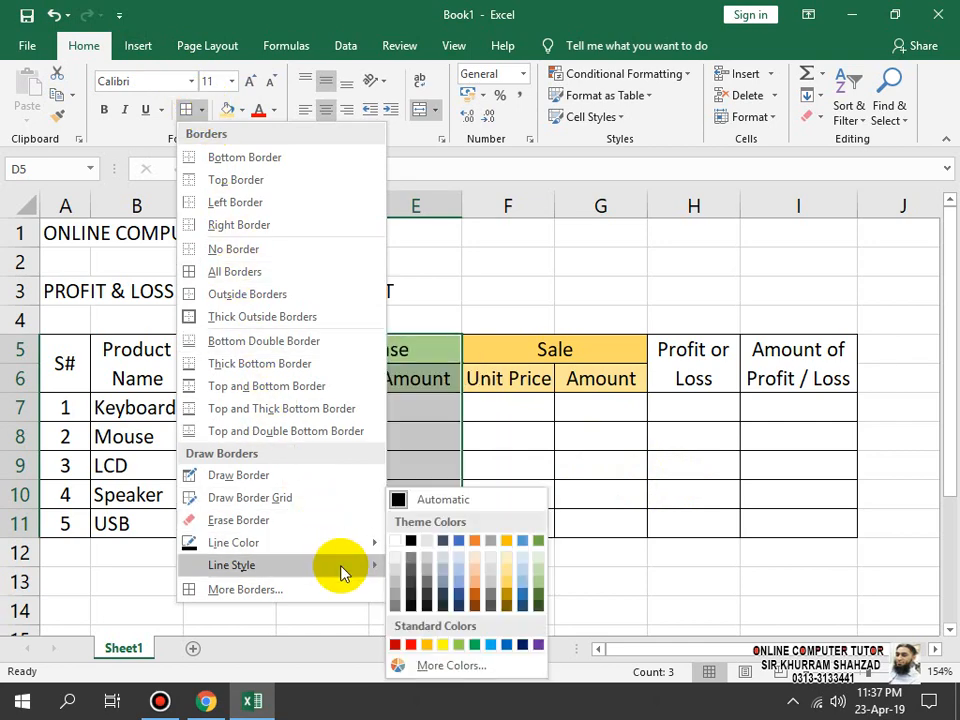
mouse_move(340, 572)
click(460, 527)
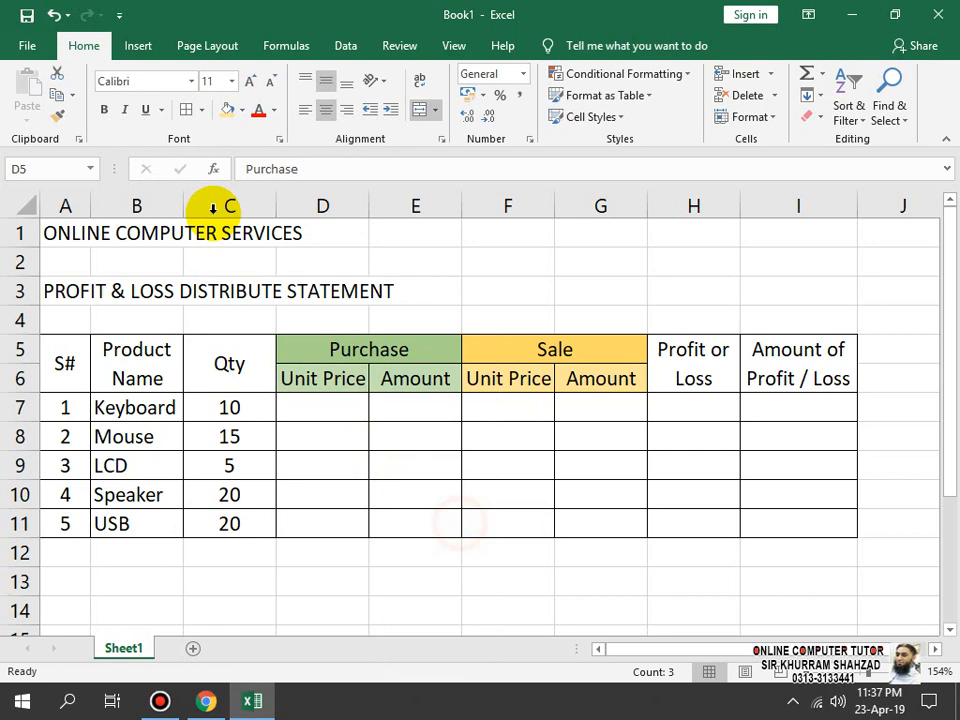
click(188, 109)
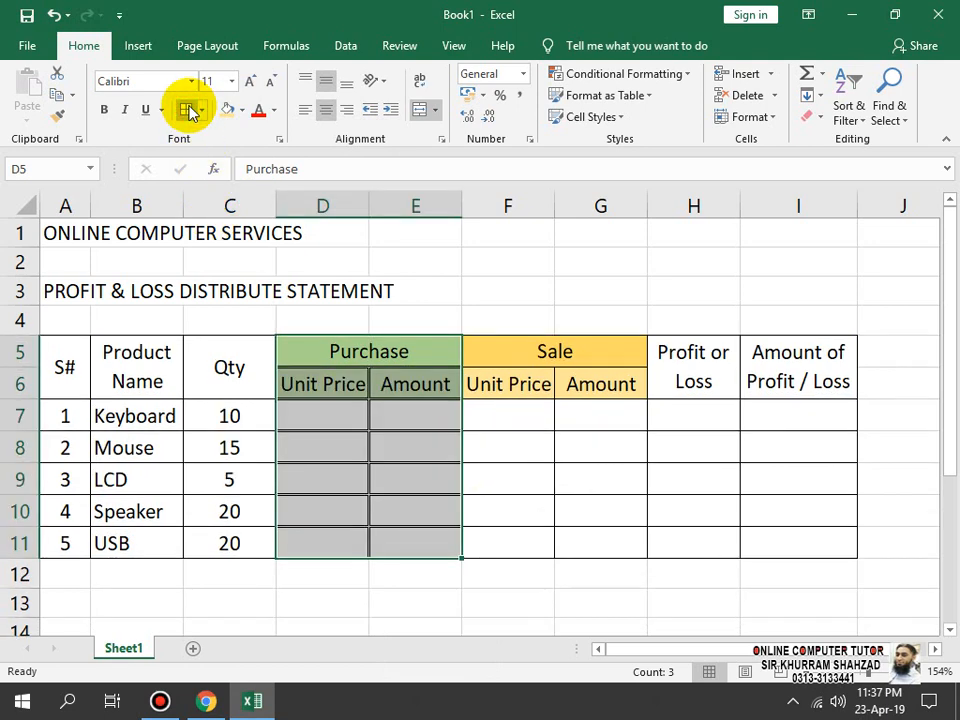
key(ctrl+z)
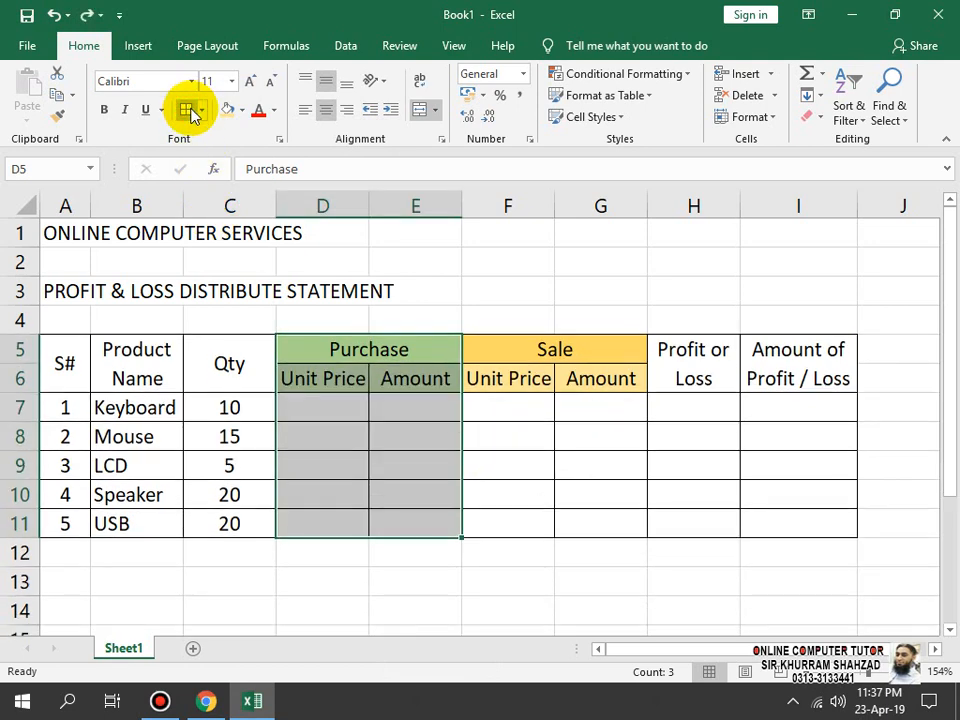
- Apply a black thick outside border around the Purchase block D5:E11
click(208, 115)
click(205, 314)
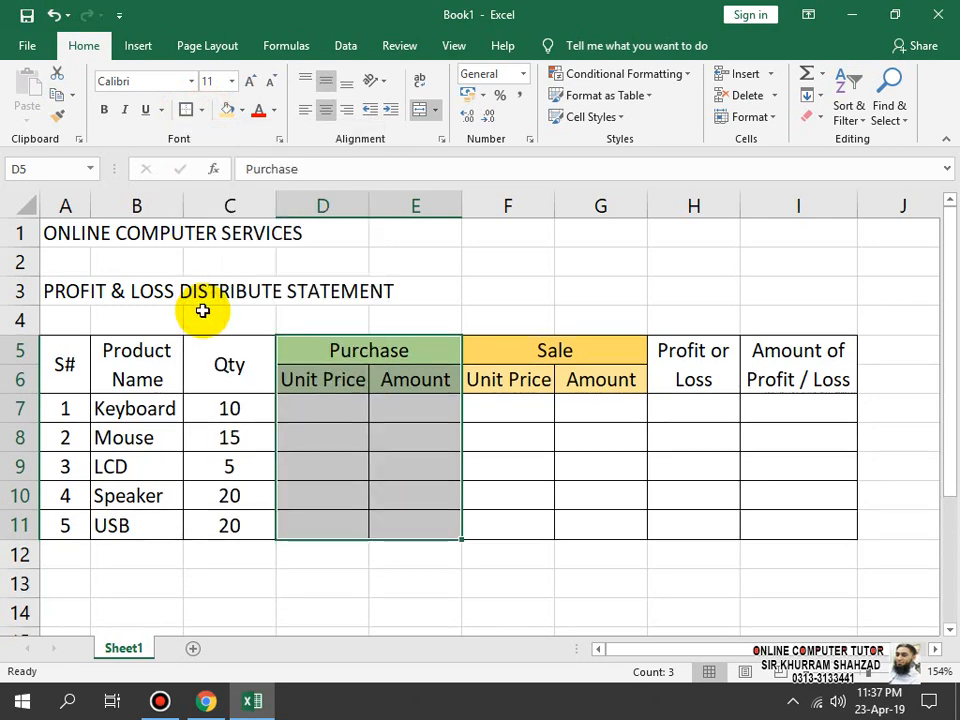
click(200, 109)
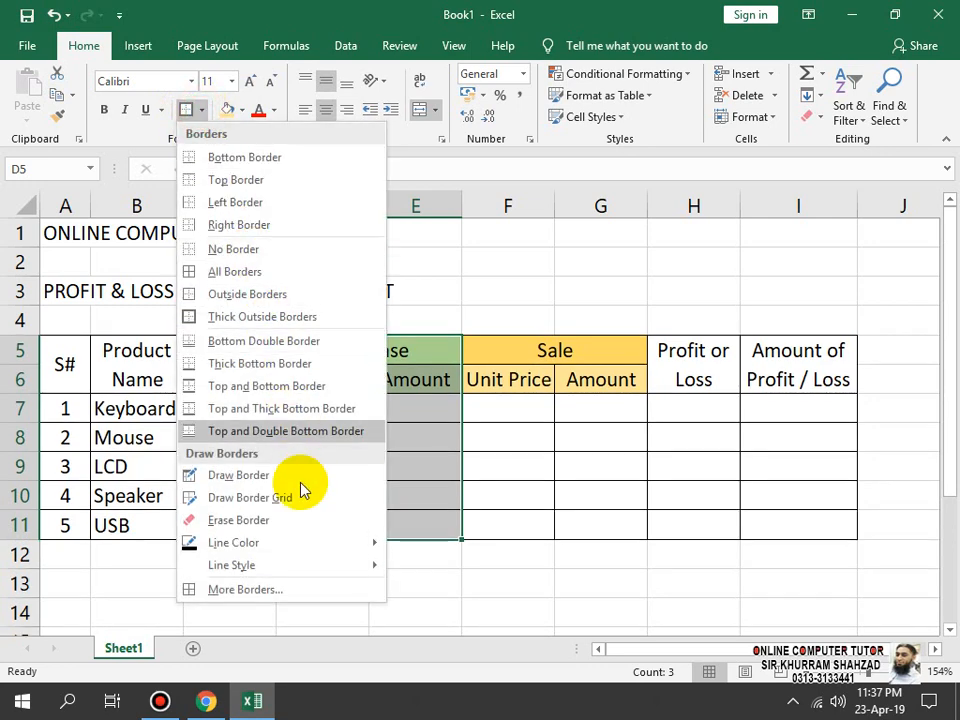
mouse_move(304, 565)
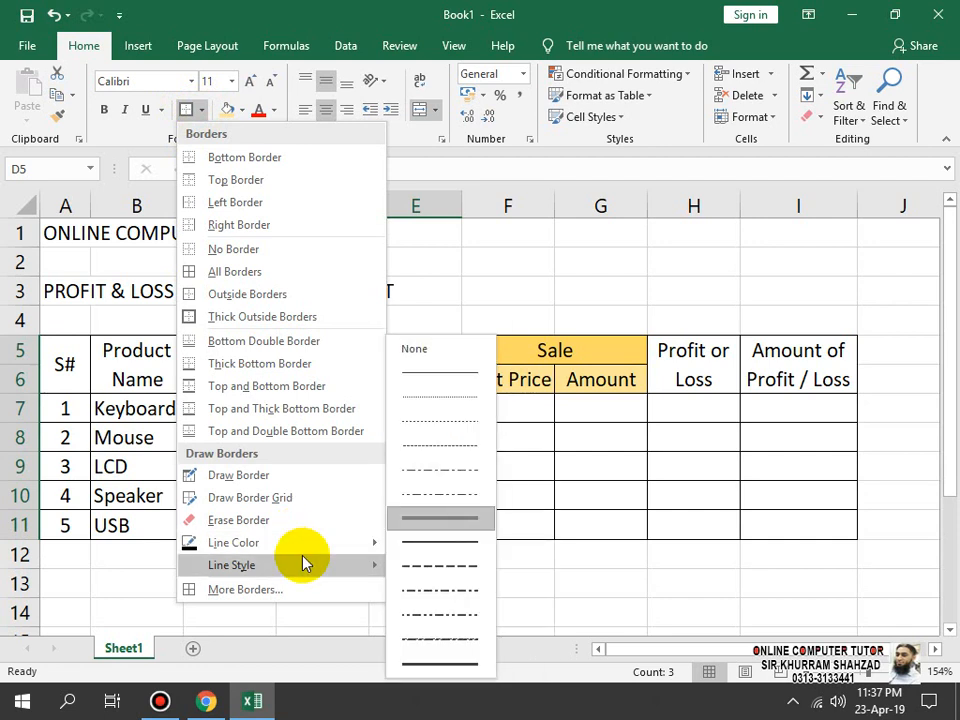
key(Escape)
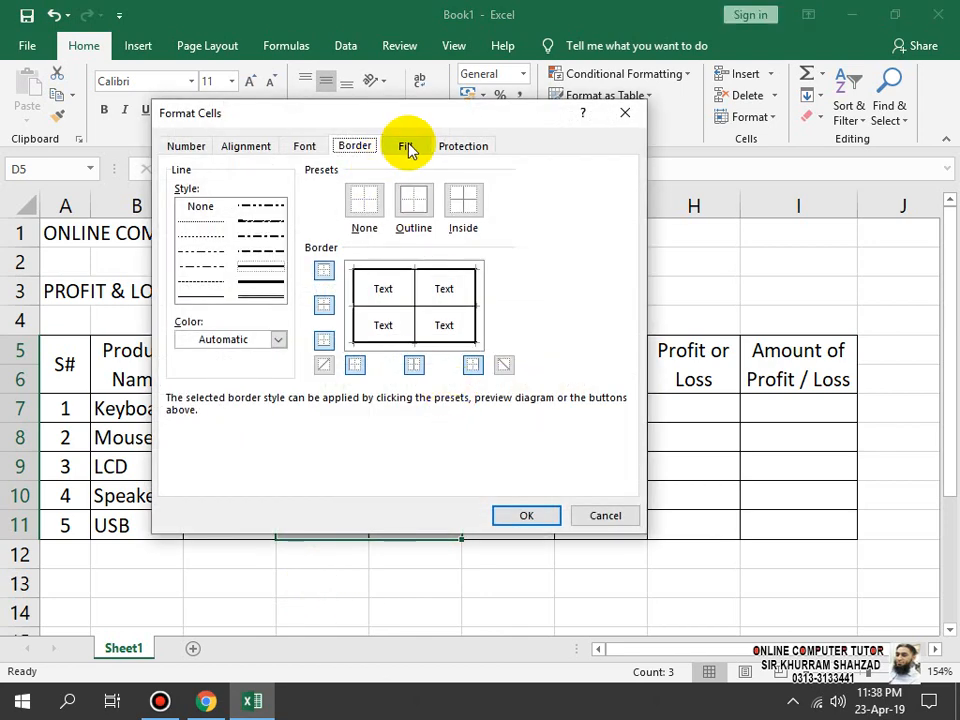
click(272, 338)
click(277, 339)
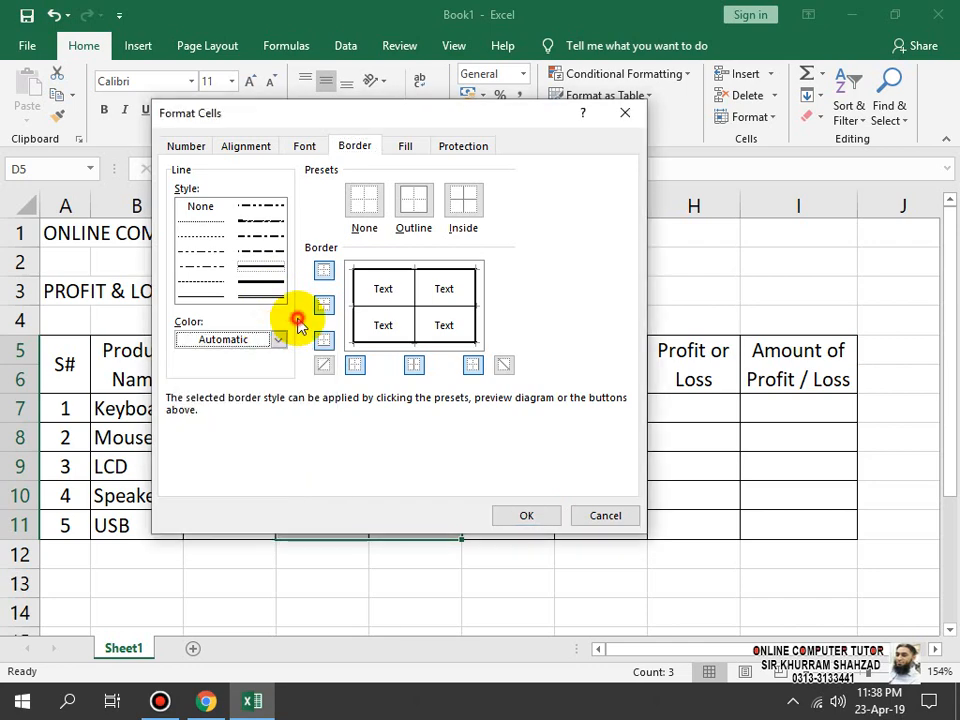
click(271, 240)
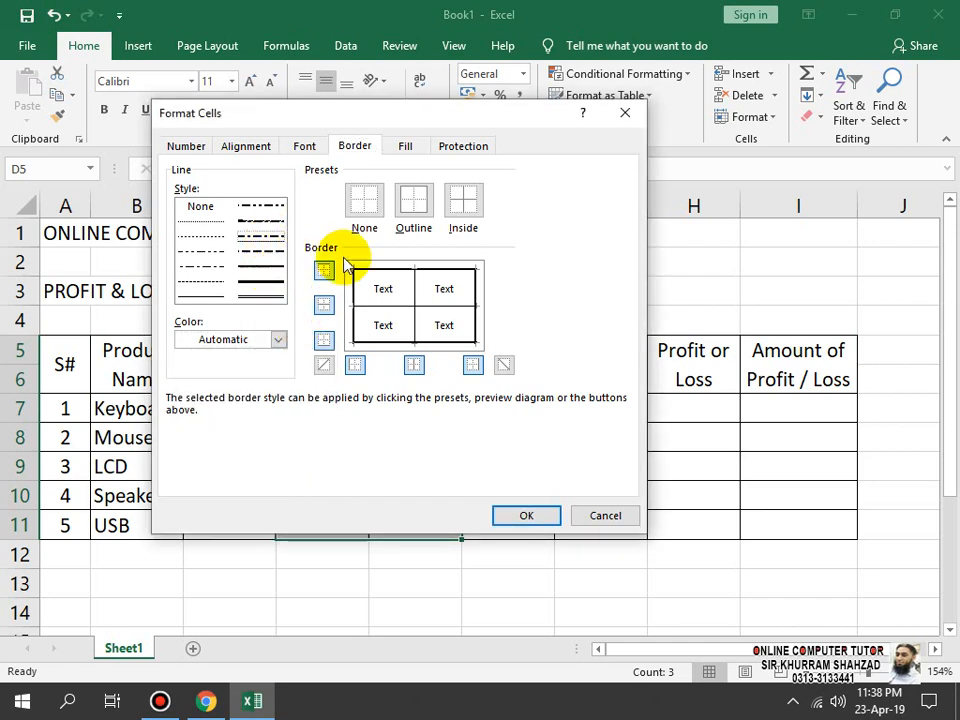
click(597, 514)
click(522, 476)
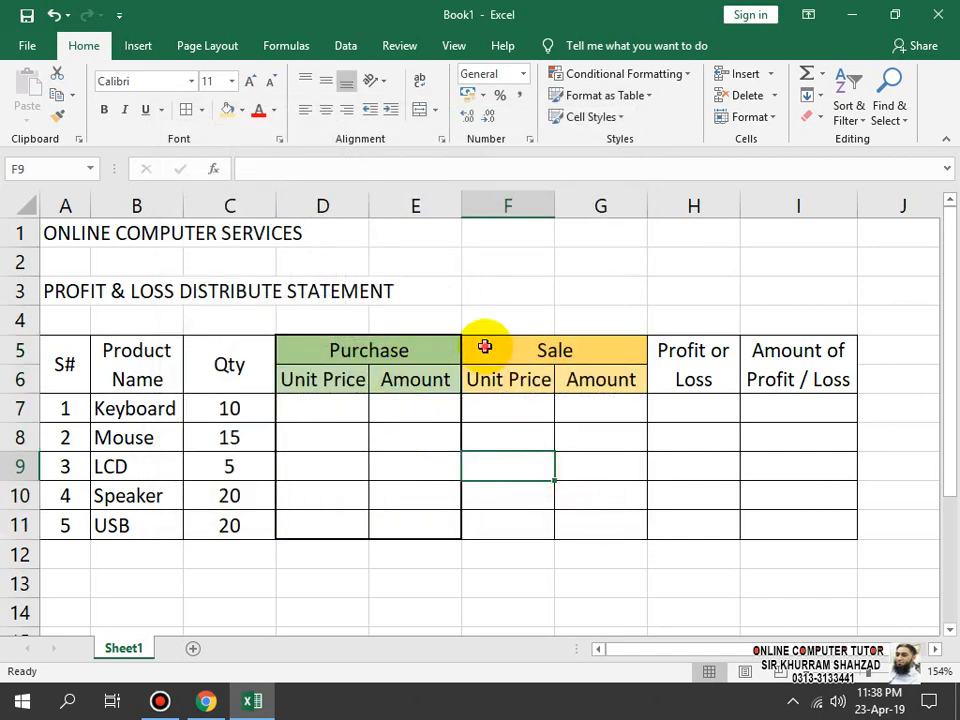
drag(484, 346, 598, 525)
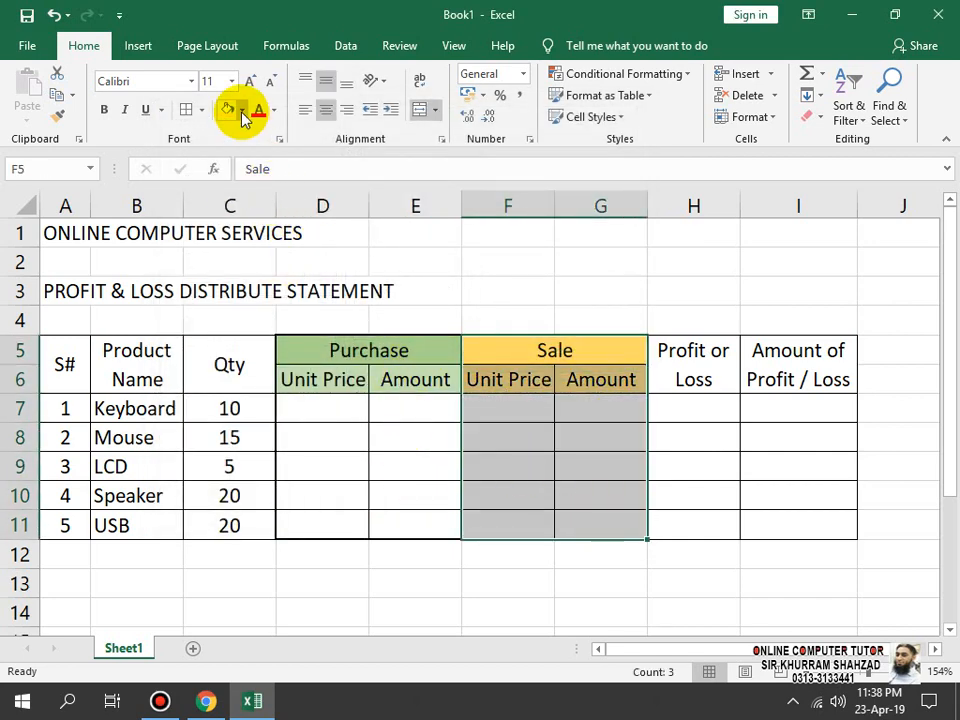
- Set the border line color to a dark green theme shade and apply a thick outside border around the Purchase block D5:E11
drag(422, 358, 356, 525)
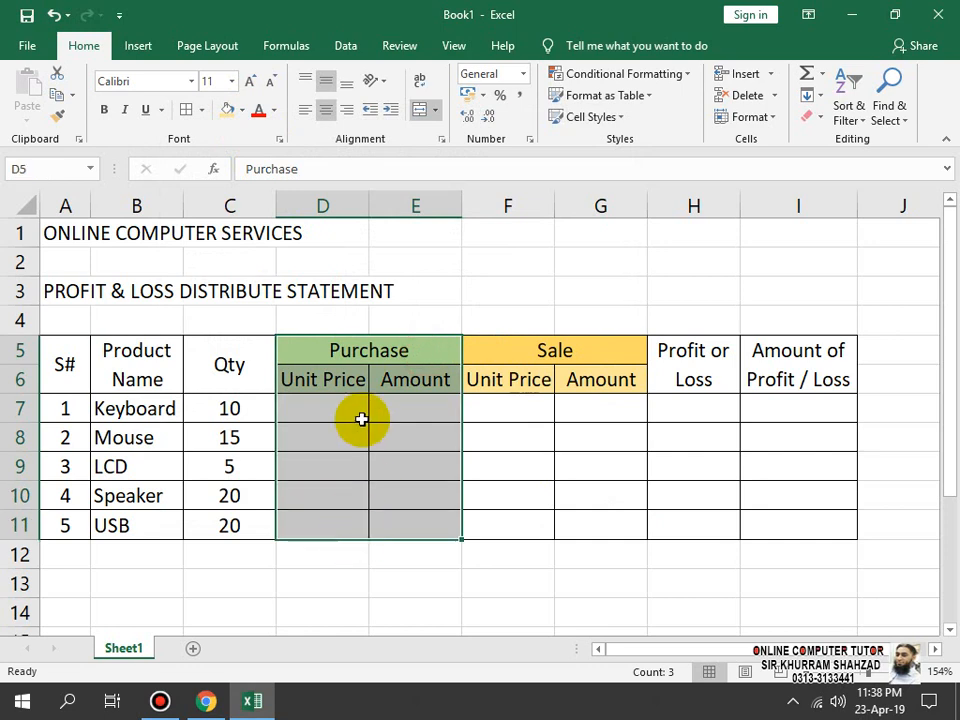
click(241, 110)
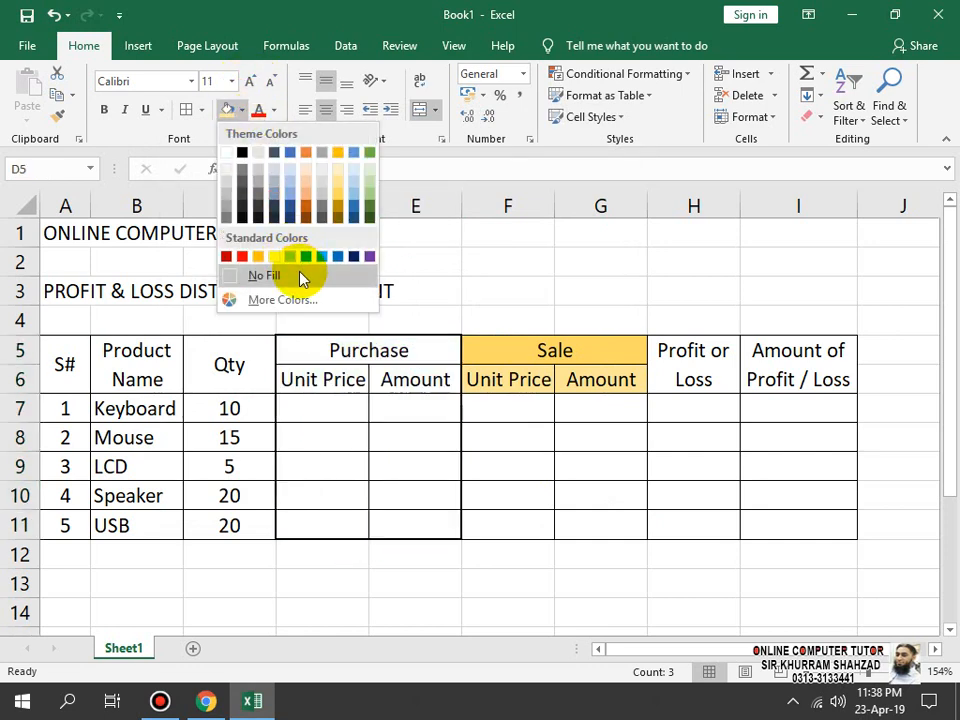
click(201, 110)
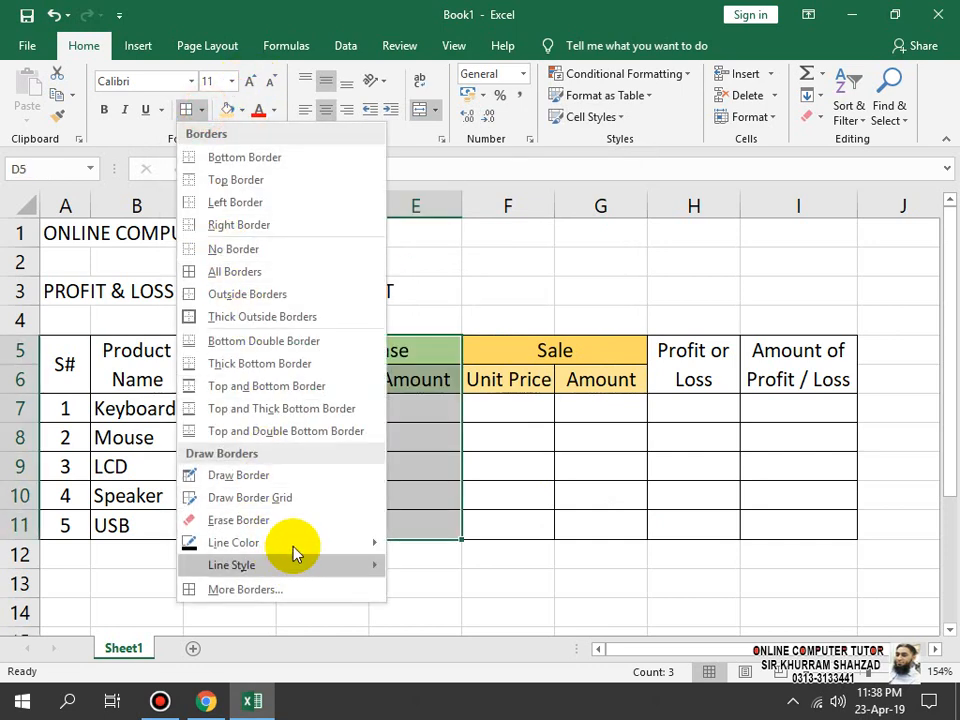
mouse_move(330, 545)
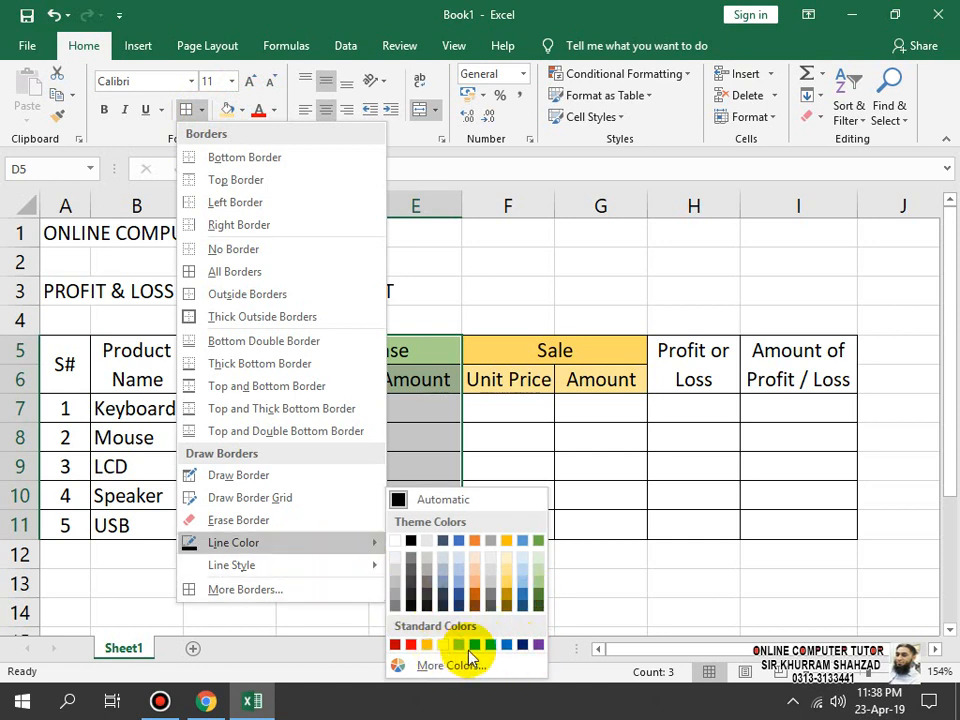
click(541, 598)
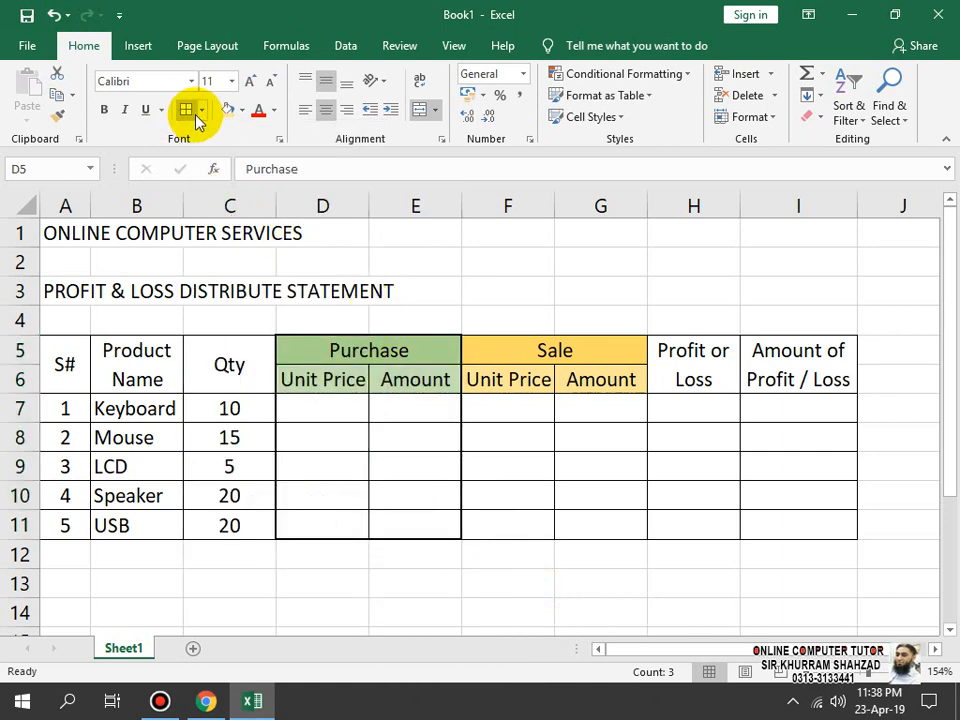
click(201, 110)
click(237, 298)
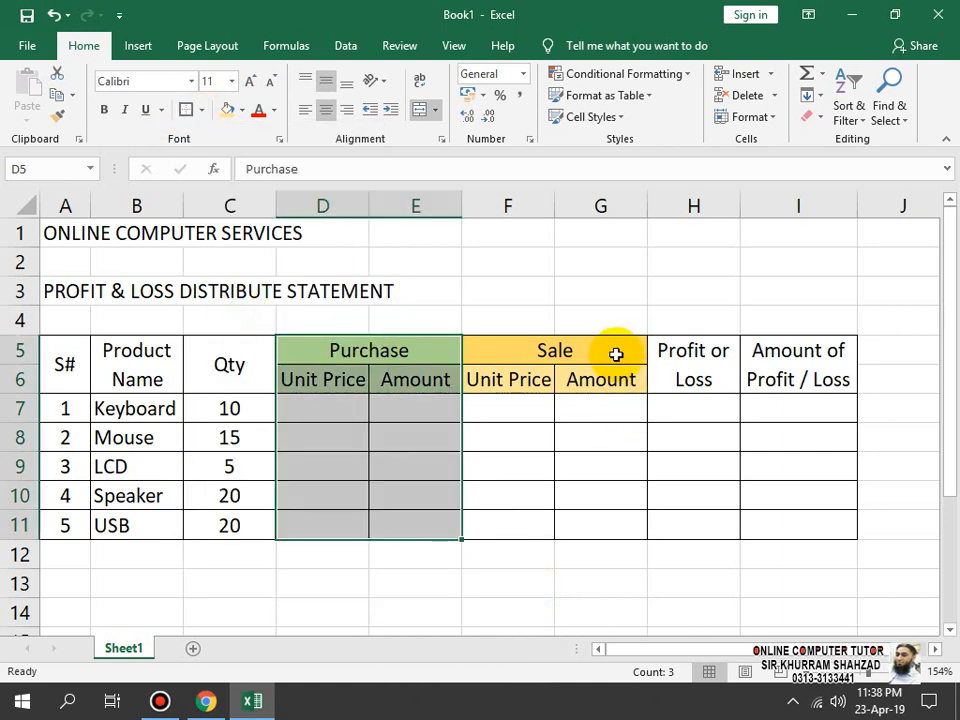
- Set the border line color to a gold theme shade and apply a thick outside border around the Sale block F5:G11
drag(616, 354, 574, 525)
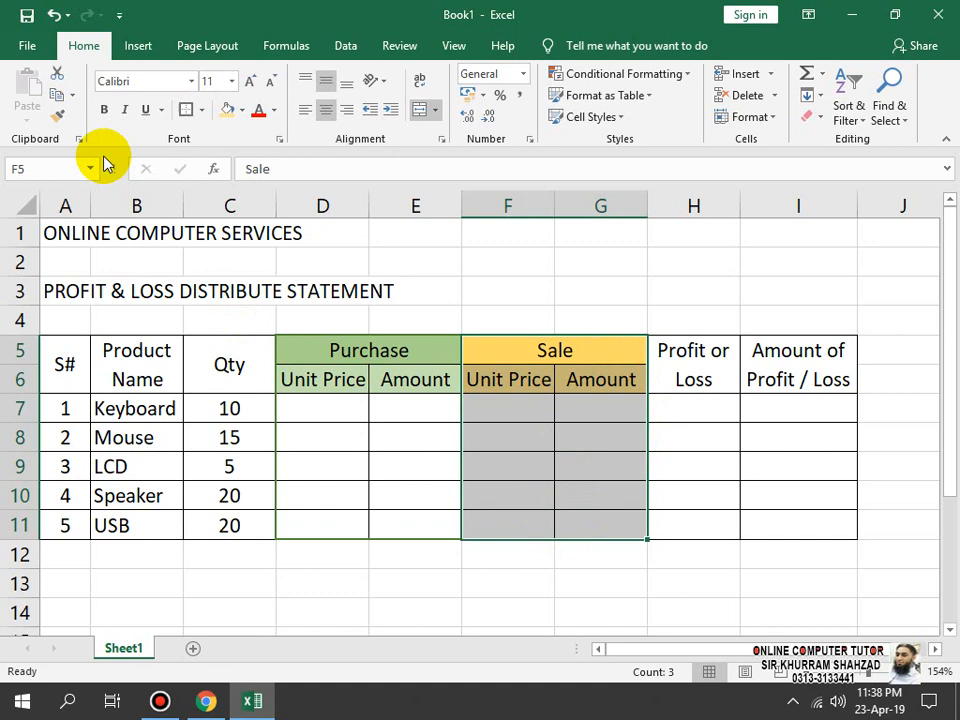
click(201, 112)
mouse_move(352, 543)
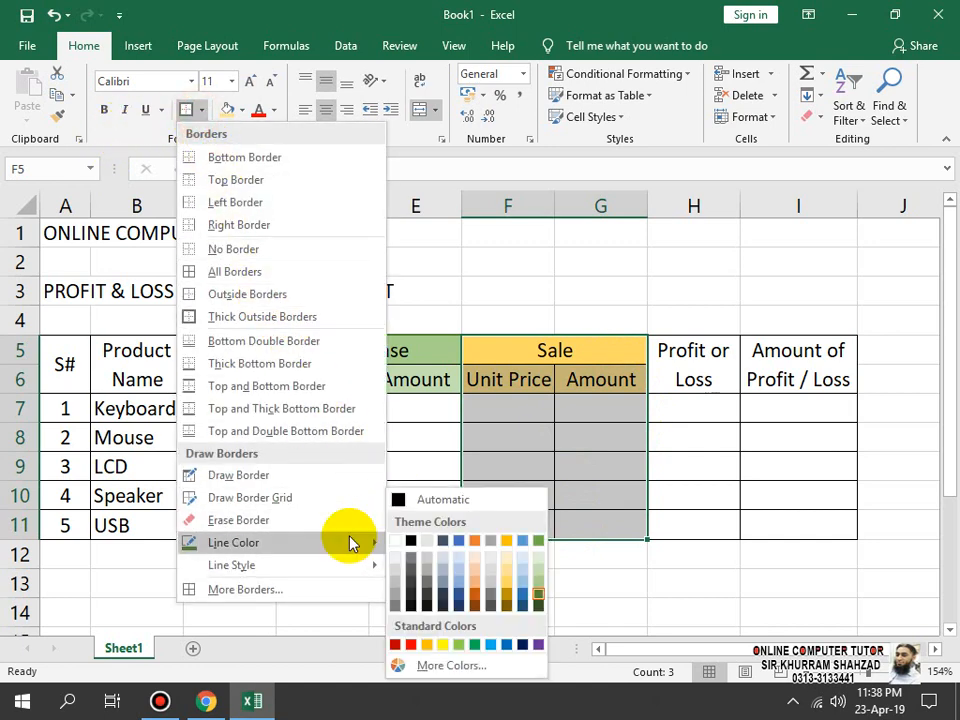
click(503, 592)
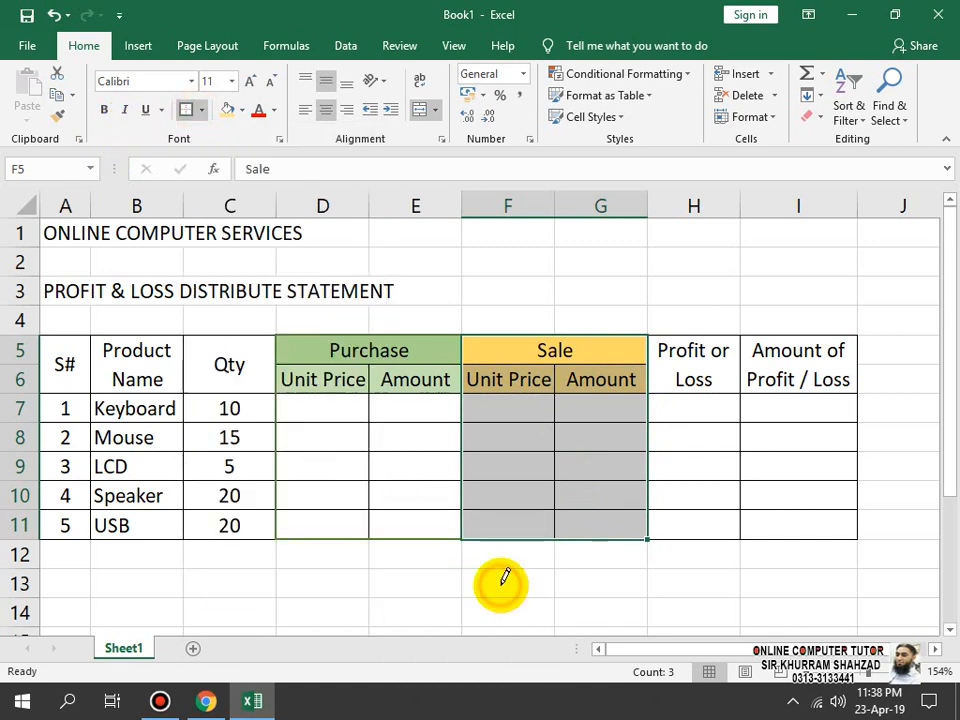
click(183, 108)
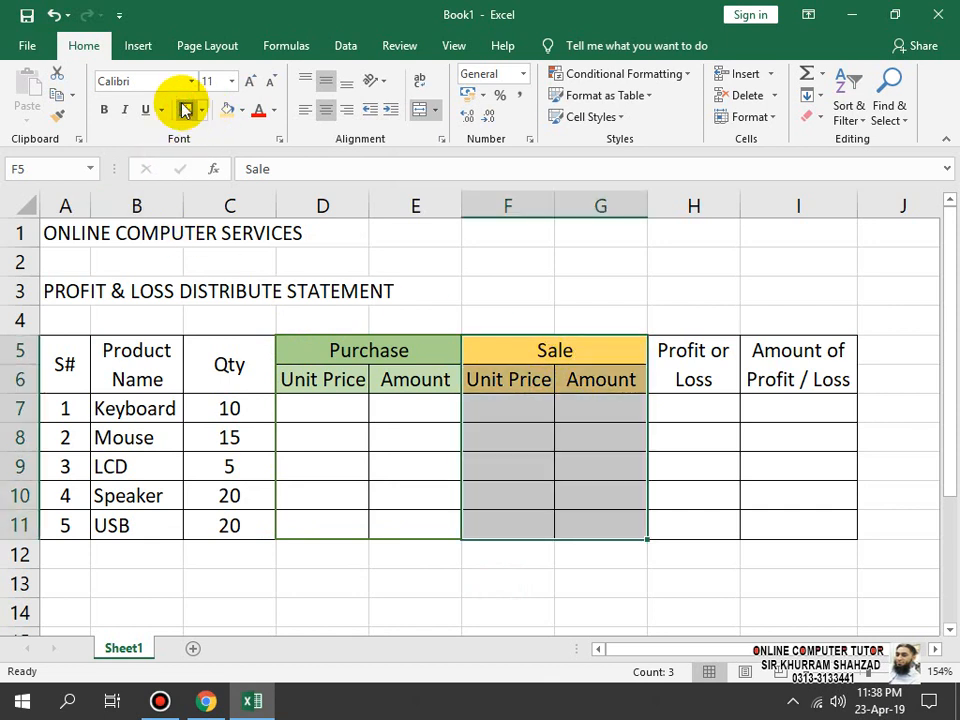
click(452, 490)
click(520, 440)
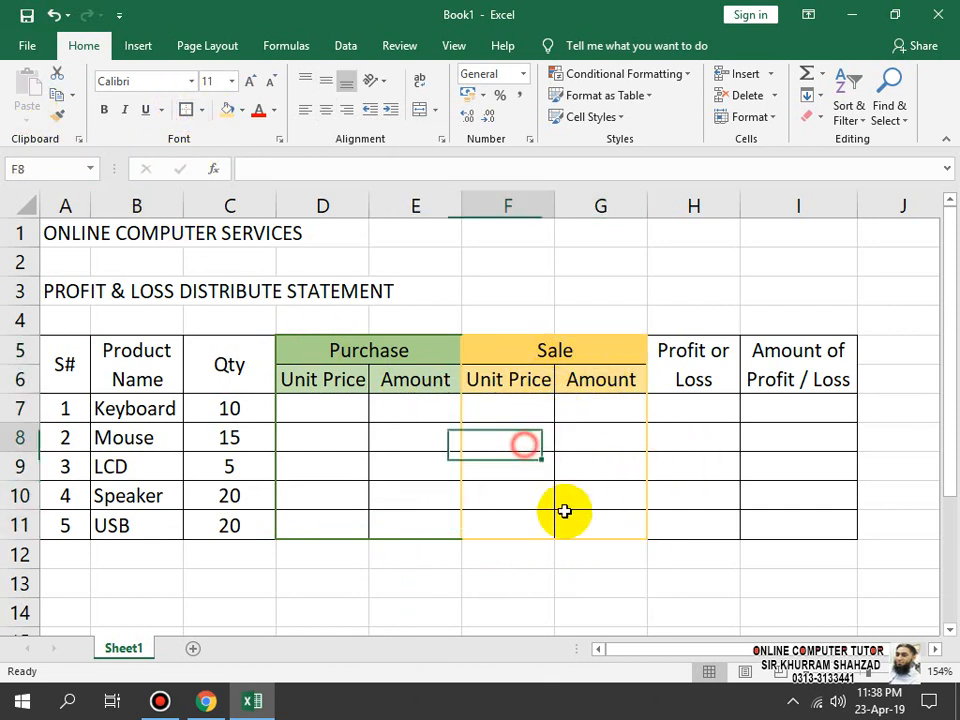
drag(401, 351, 426, 540)
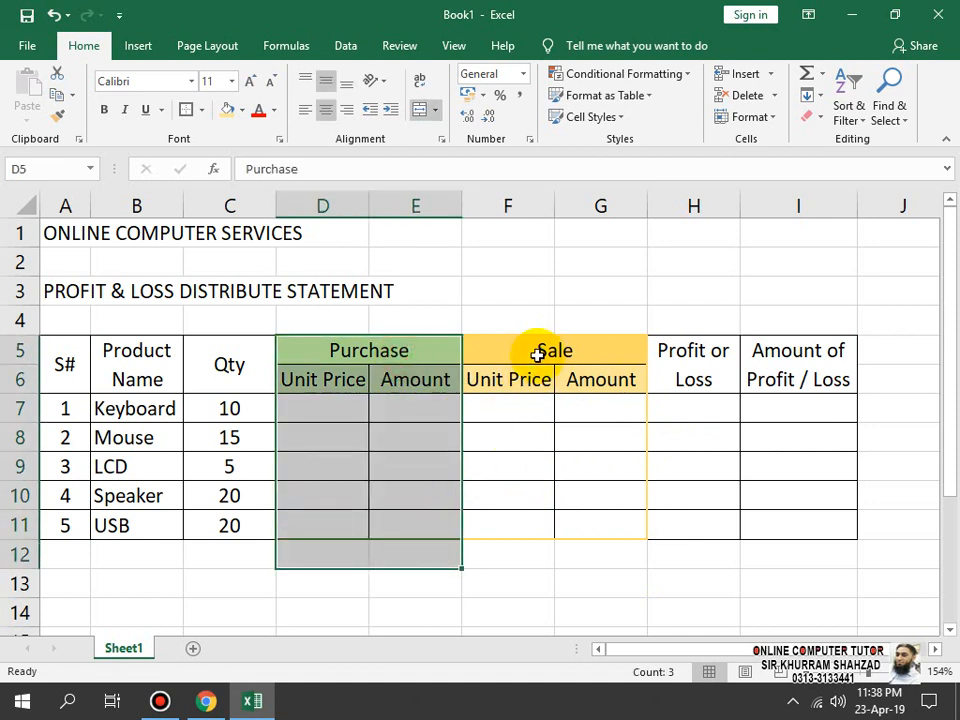
drag(538, 356, 567, 525)
click(825, 515)
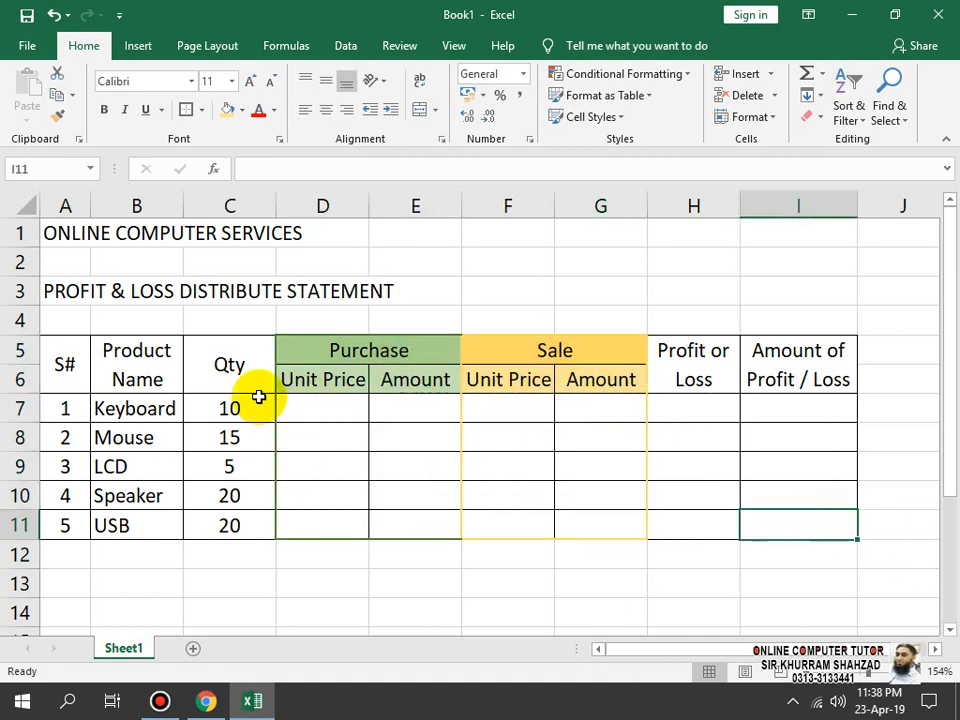
- Fill the S#, Product Name, Qty, Profit or Loss and Amount of Profit / Loss headings with light gray
drag(58, 348, 248, 362)
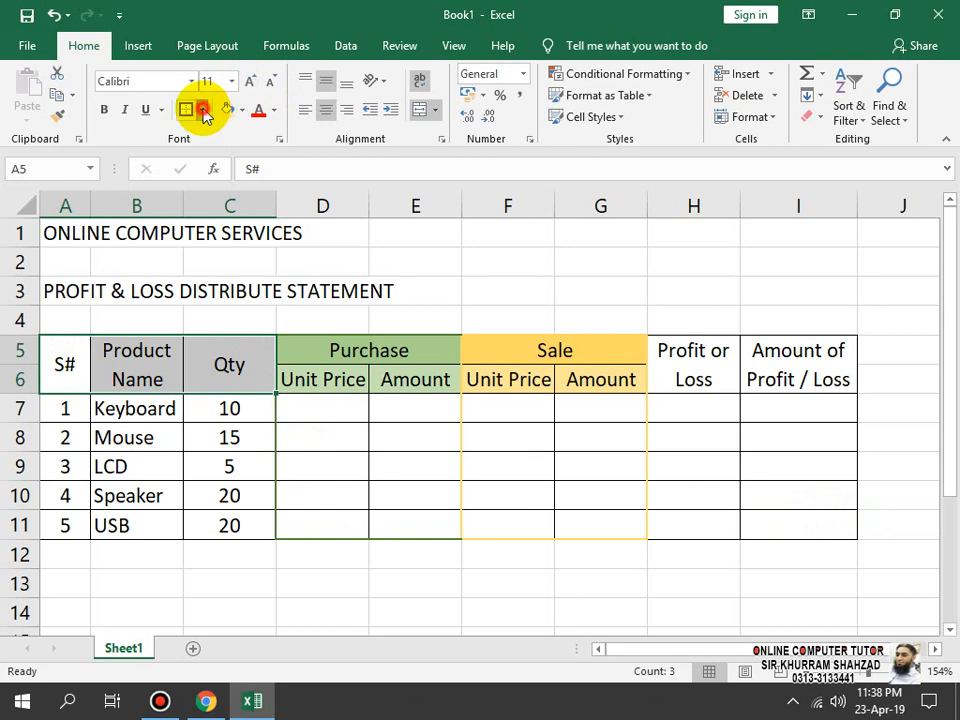
click(201, 110)
click(241, 110)
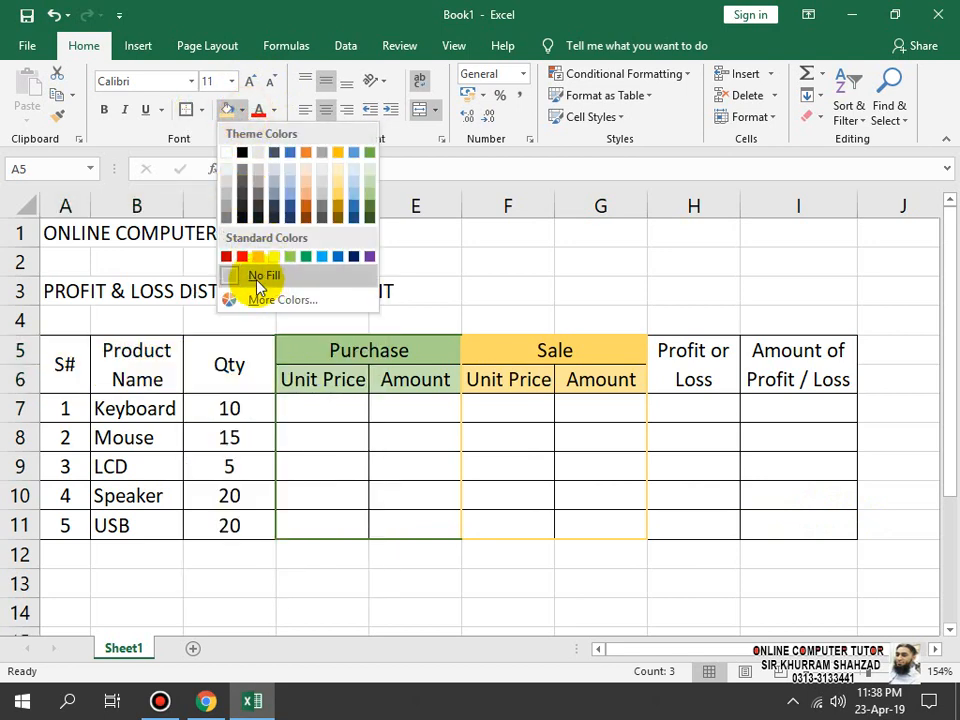
click(226, 190)
drag(692, 369, 761, 370)
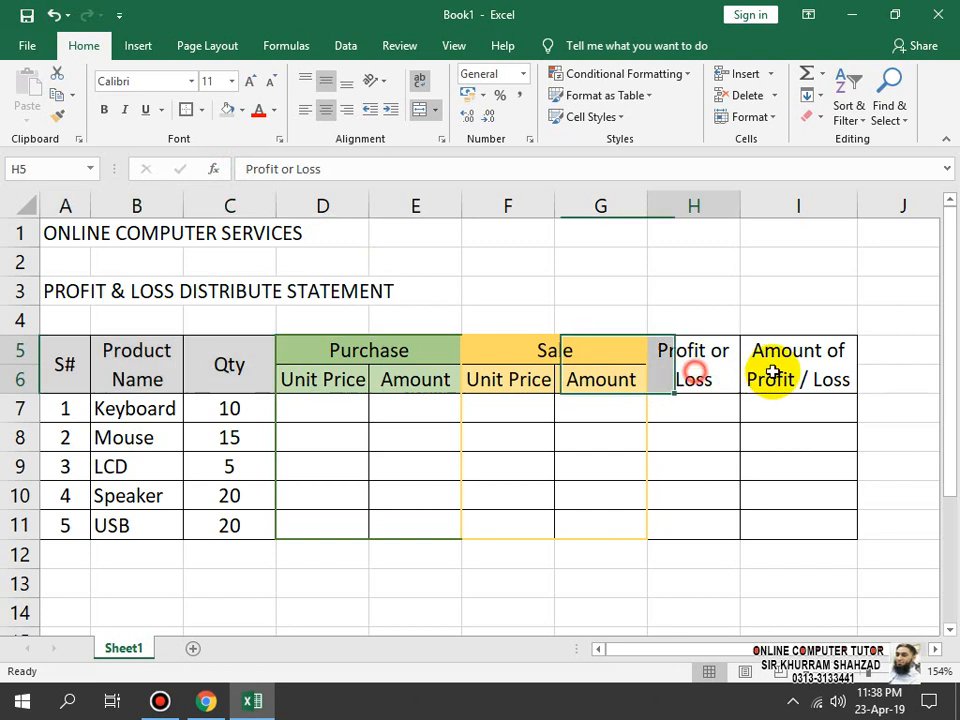
click(226, 109)
click(322, 428)
- Enter the Purchase unit prices 250, 200, 2000, 450 and 650 in D7:D11 for Keyboard through USB
click(323, 406)
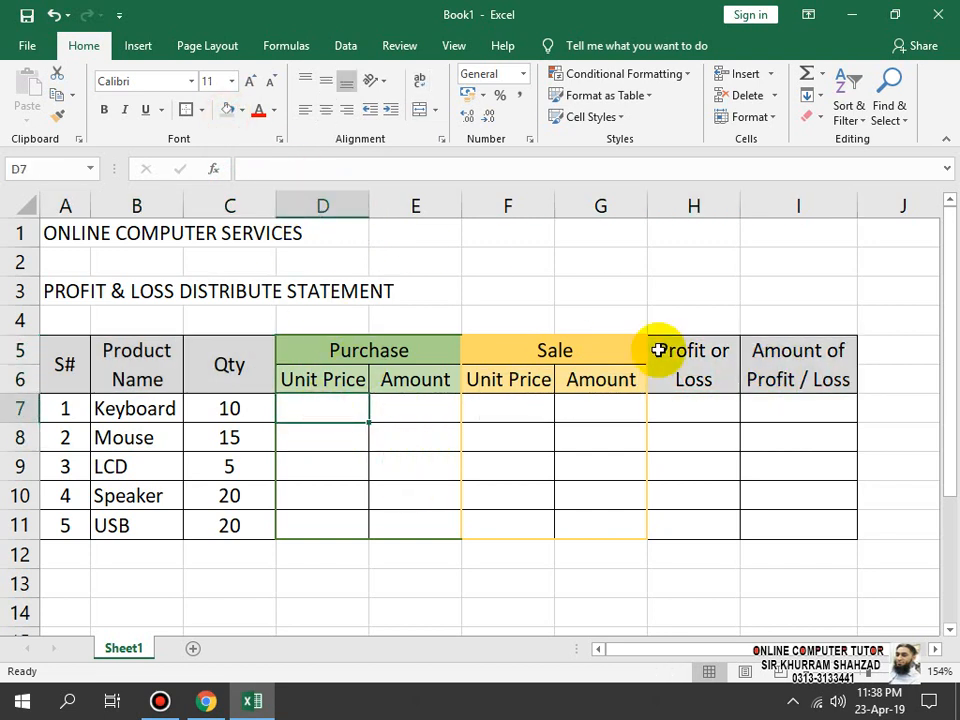
text(250)
key(Return)
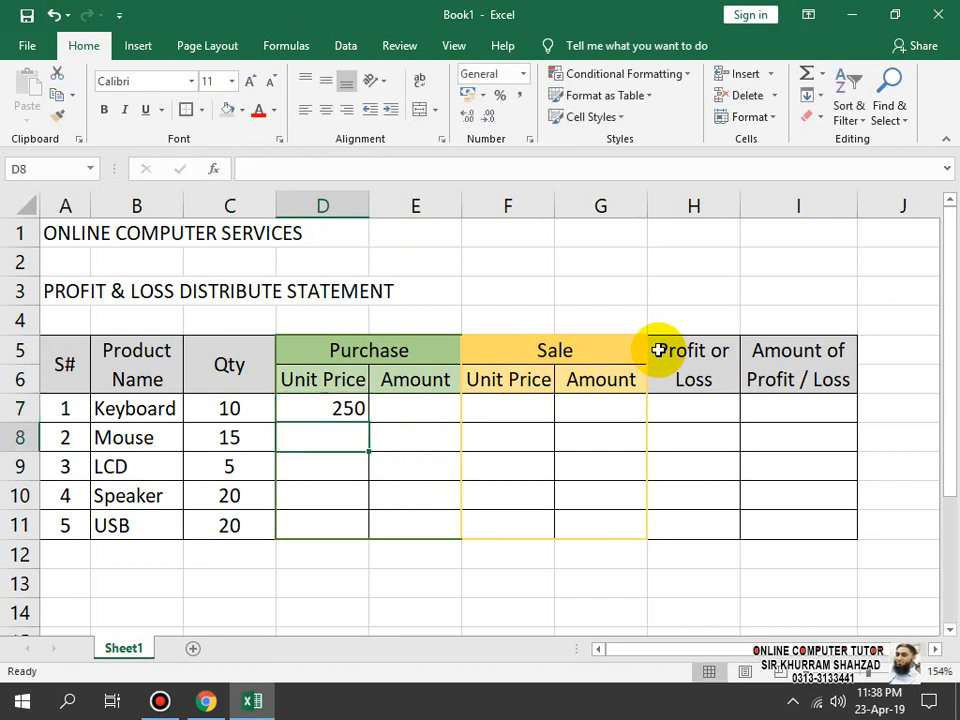
text(3)
key(BackSpace)
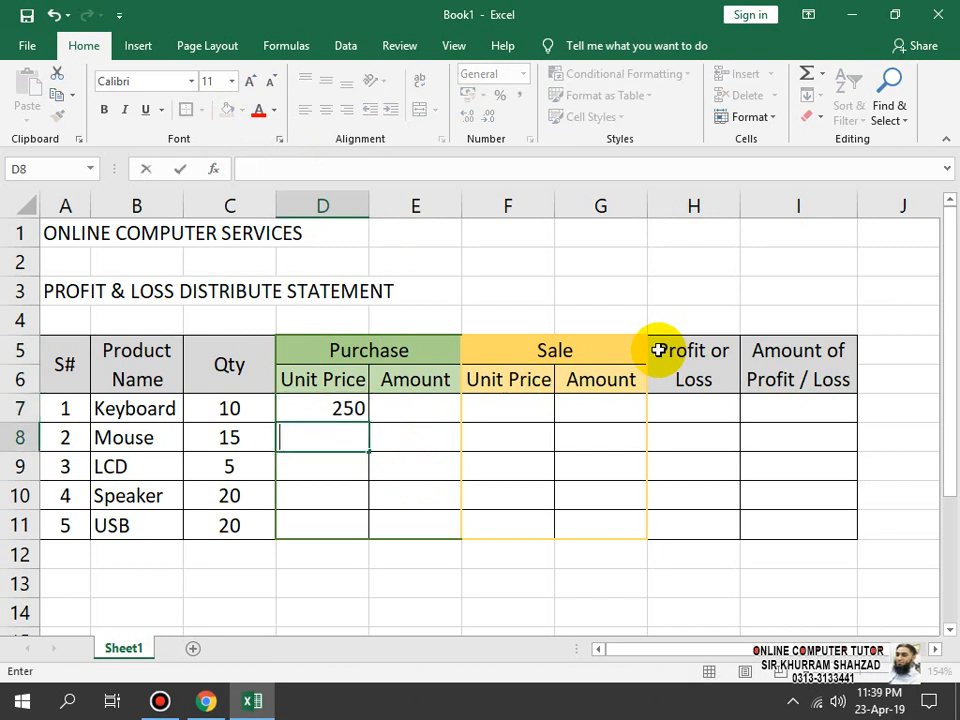
text(200)
key(Return)
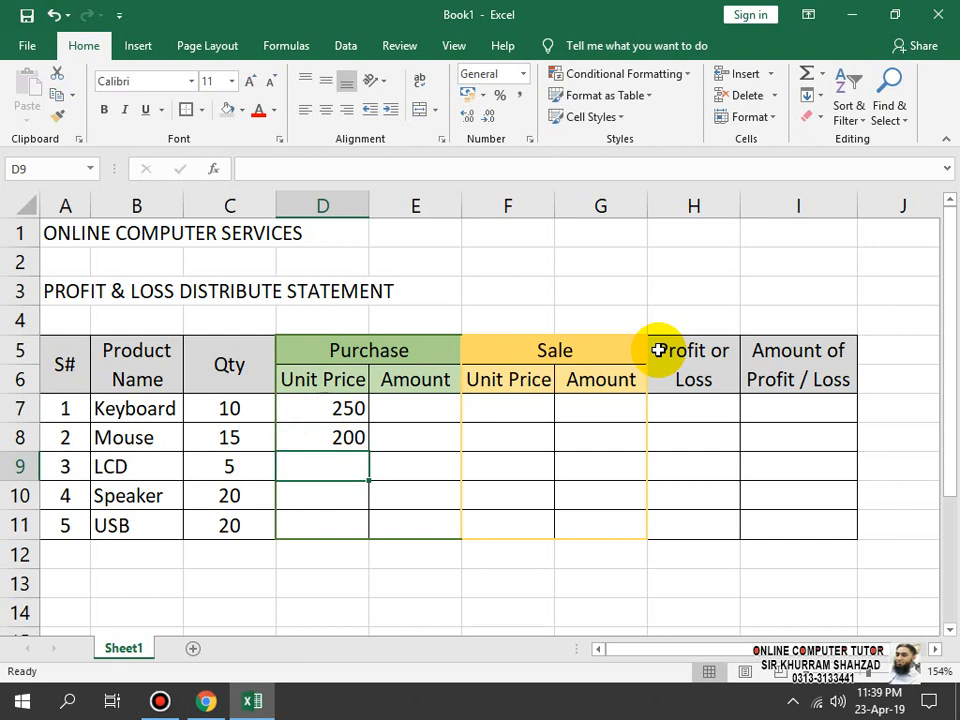
text(2000)
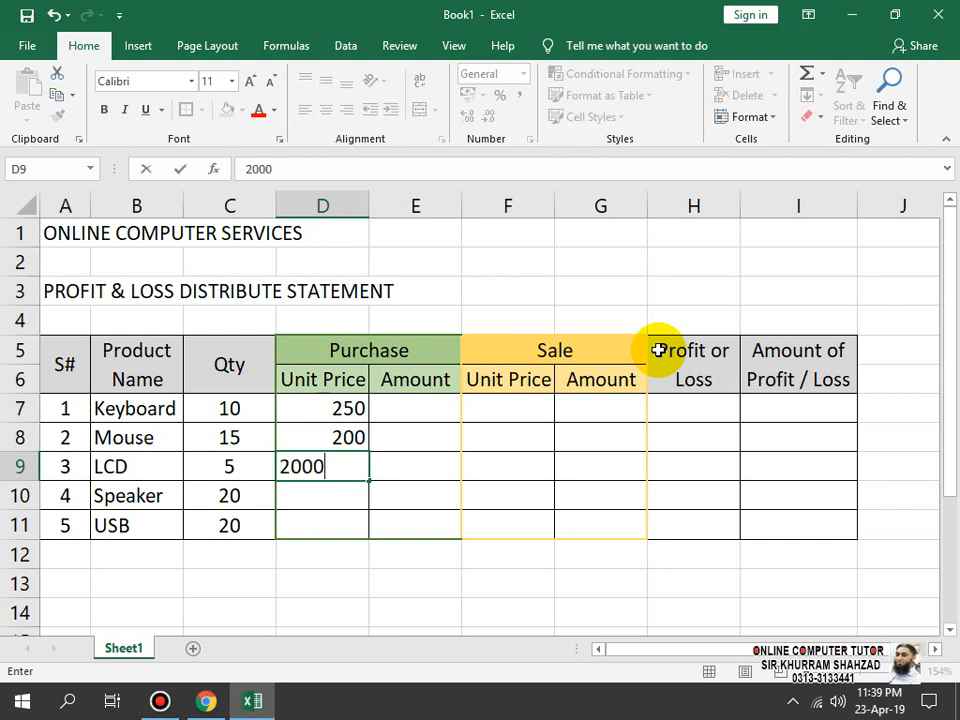
key(Return)
text(450)
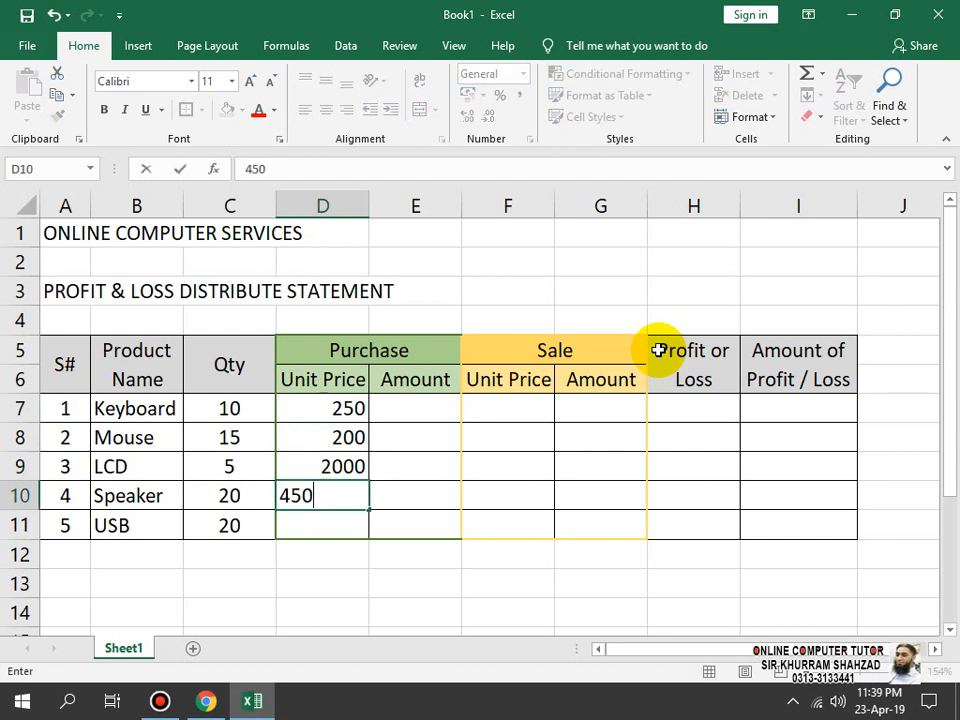
key(Return)
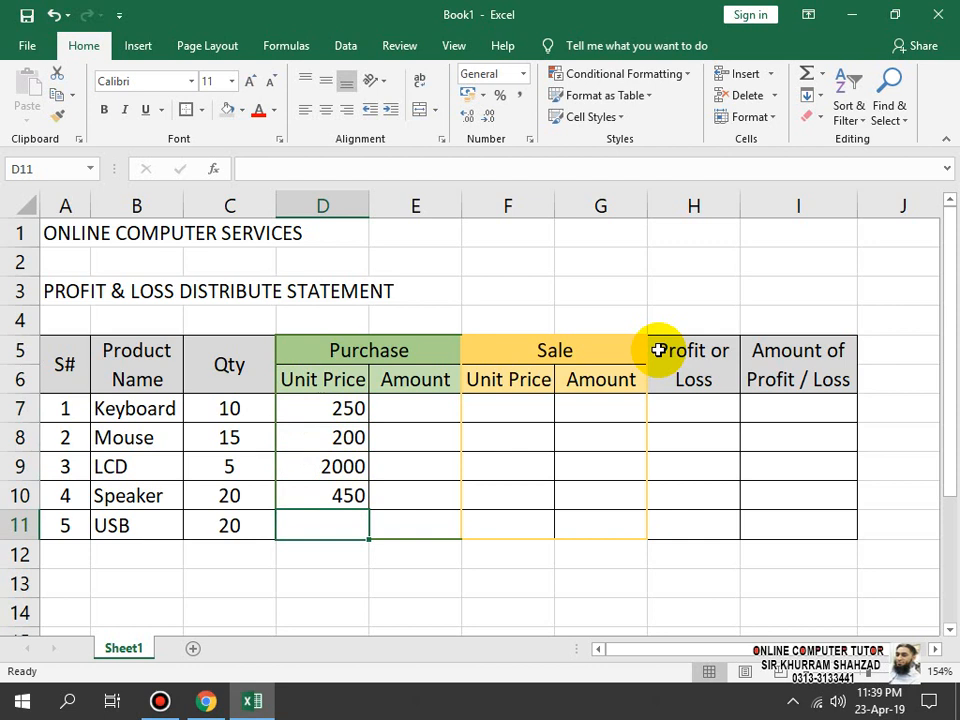
text(650)
key(Return)
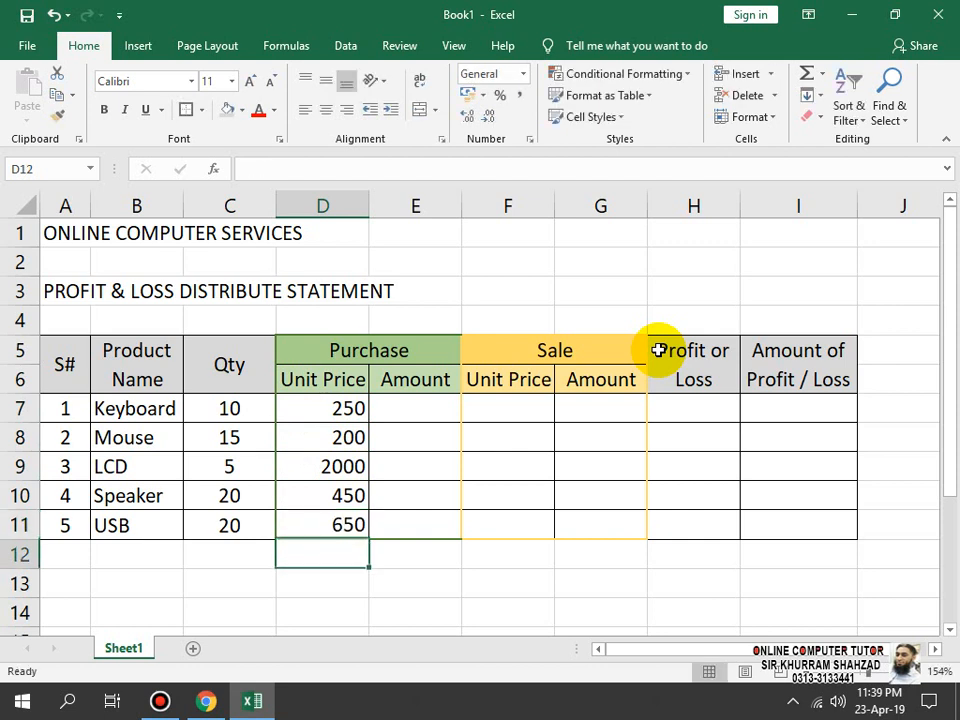
- Calculate the Purchase Amount in E7 with =C7*D7 and fill the formula down to E11
key(Up)
key(Right)
key(Up)
key(Up)
key(Up)
key(Up)
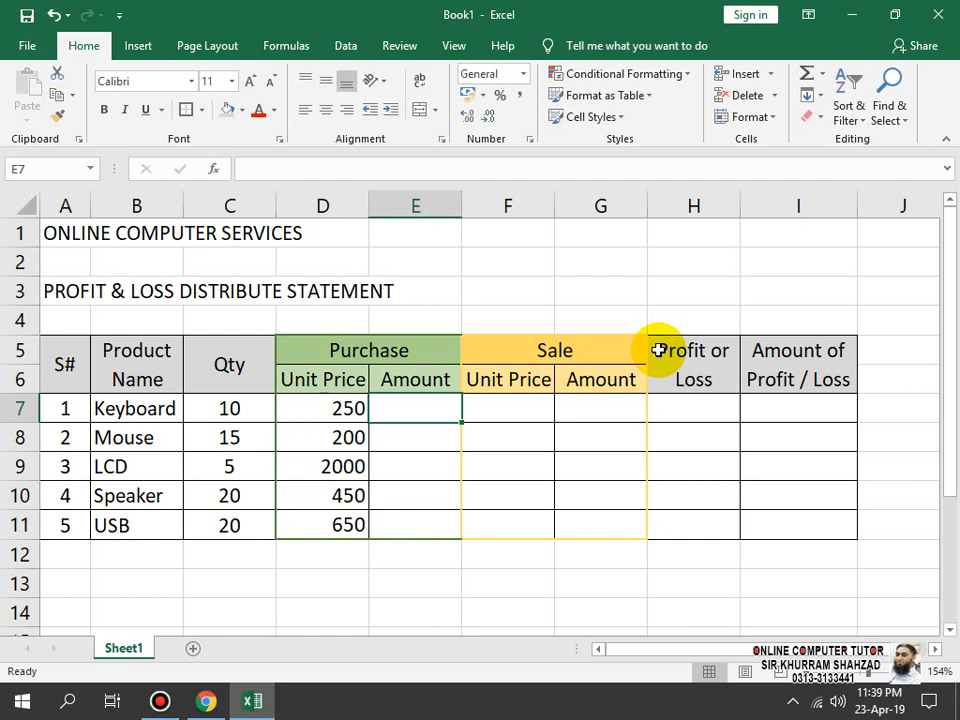
text(=)
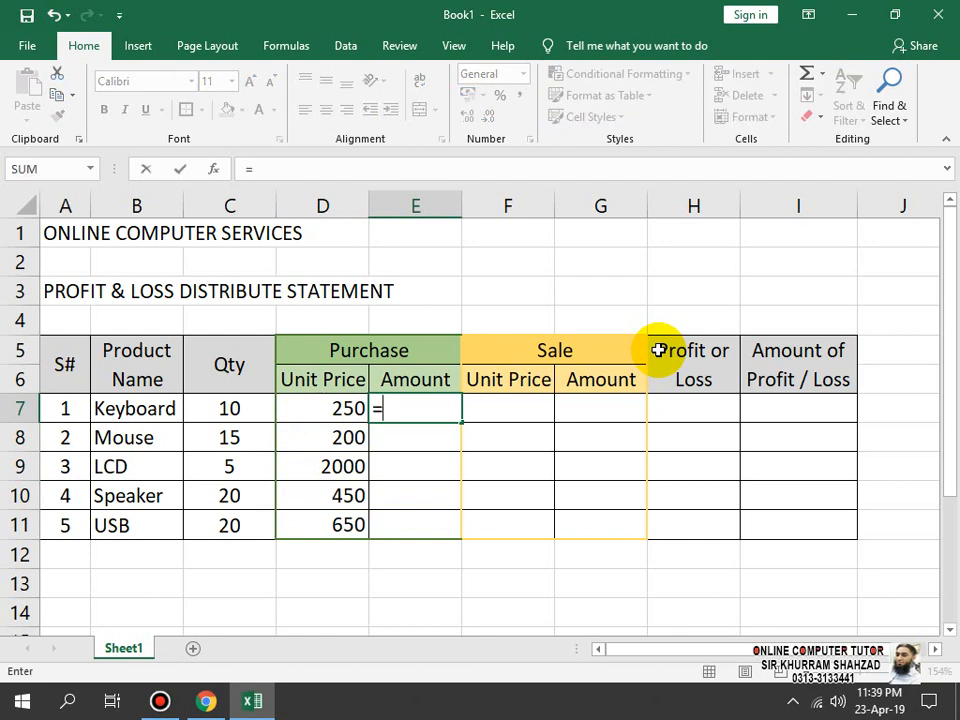
click(250, 402)
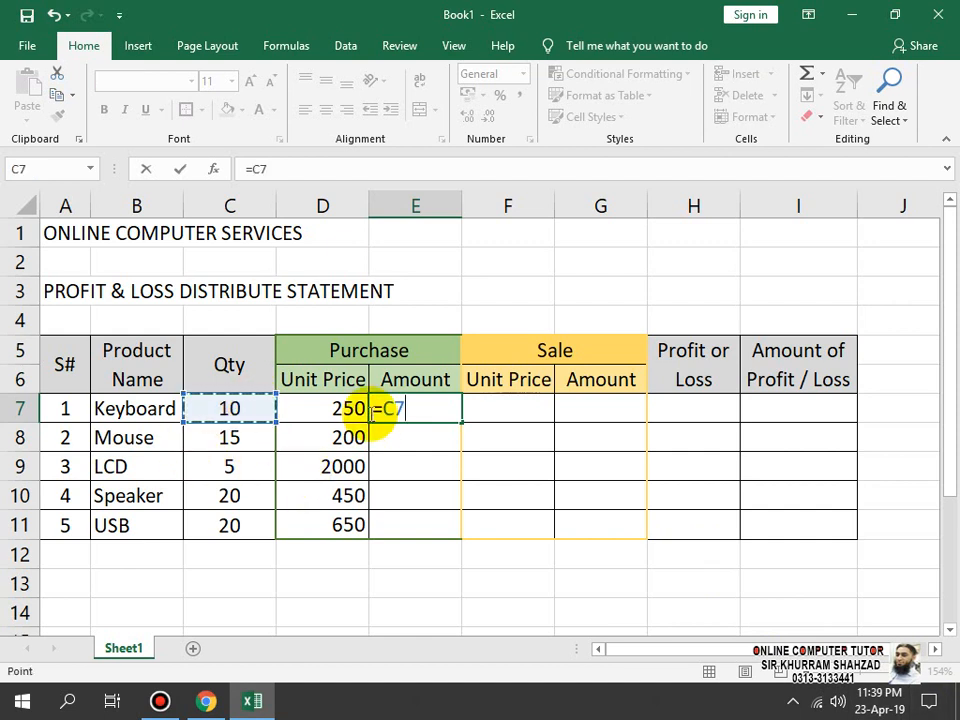
text(*)
key(Right)
key(Left)
key(Left)
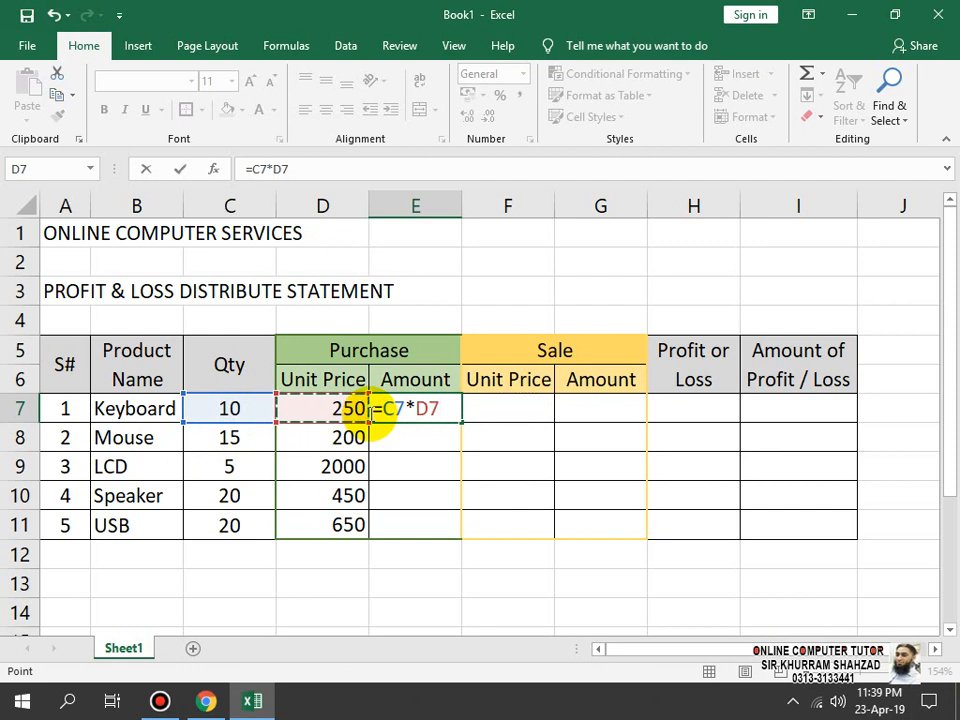
key(Return)
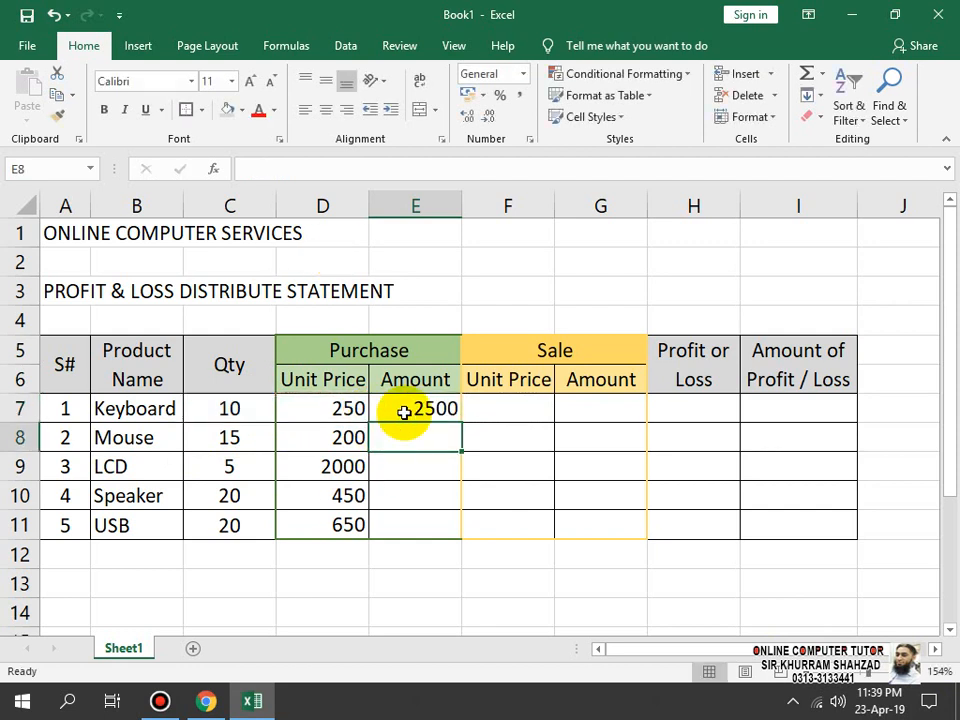
click(405, 409)
drag(461, 422, 459, 537)
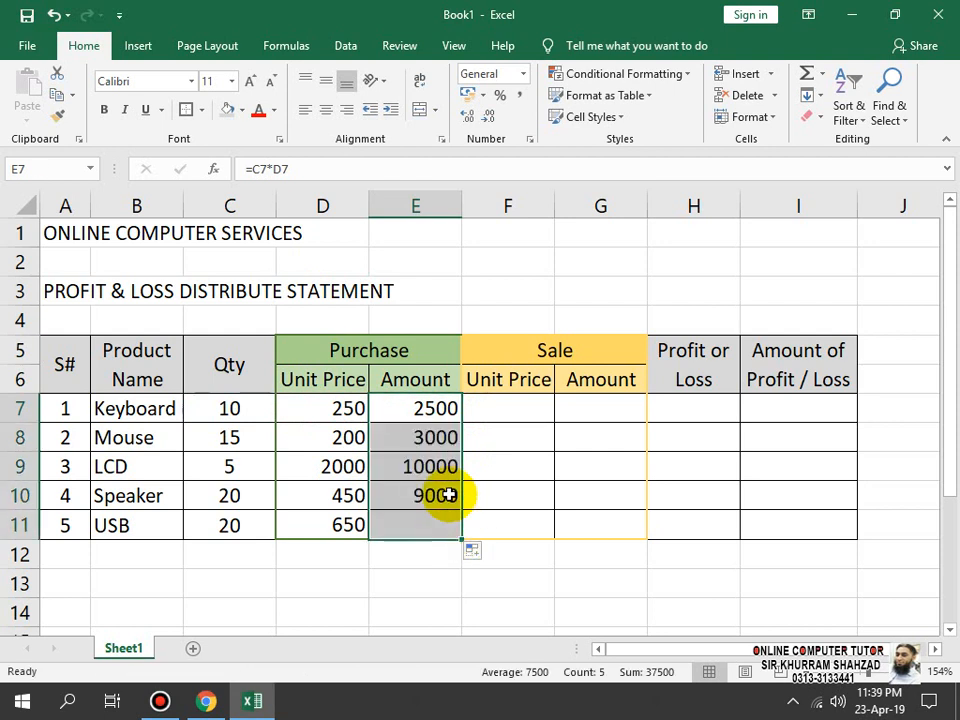
- Enter the Sale unit prices 350, 180, 2200, 450 and 500 in F7:F11
click(501, 409)
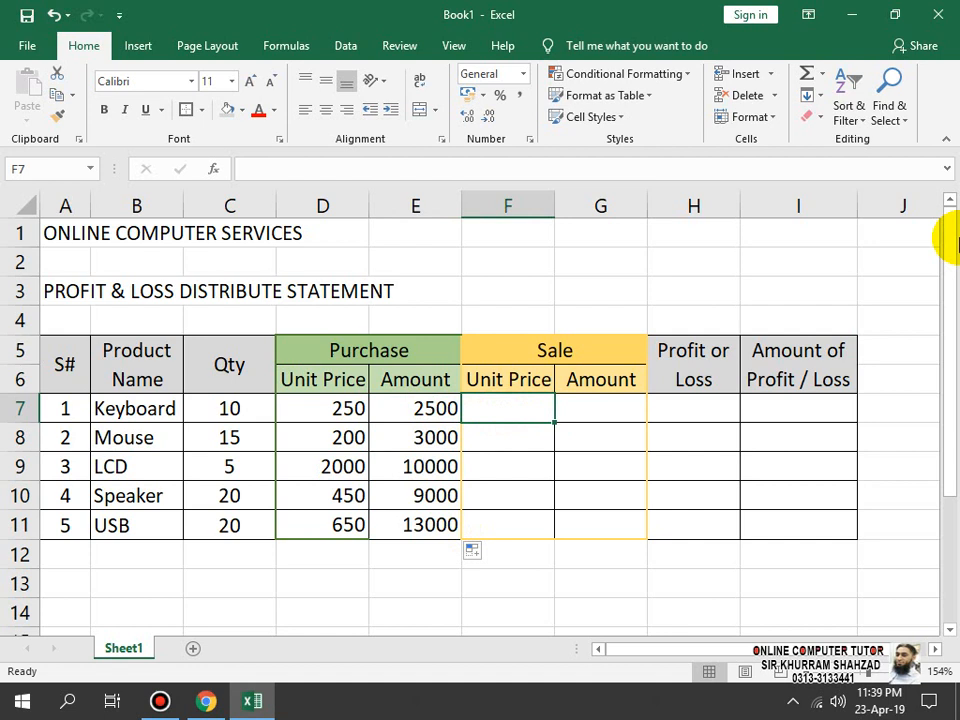
text(350)
key(Return)
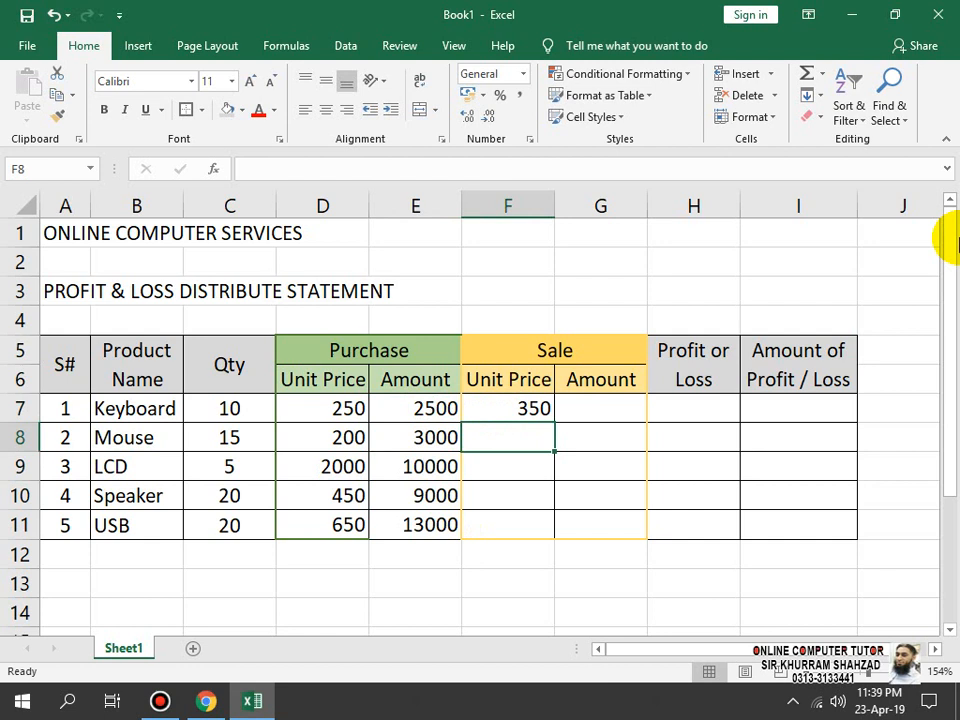
text(180)
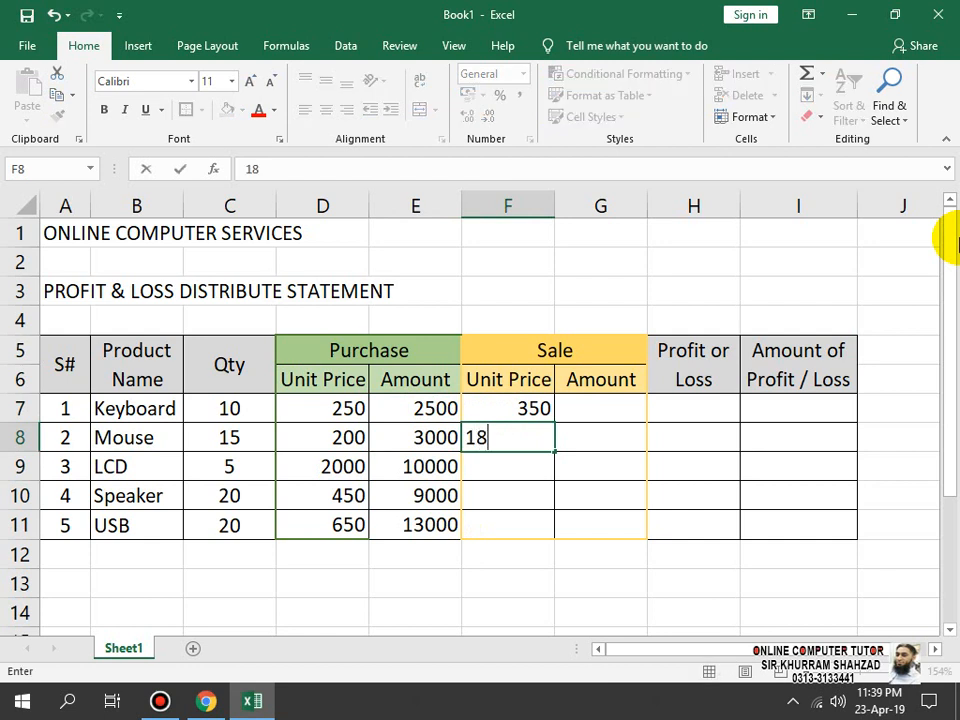
key(Return)
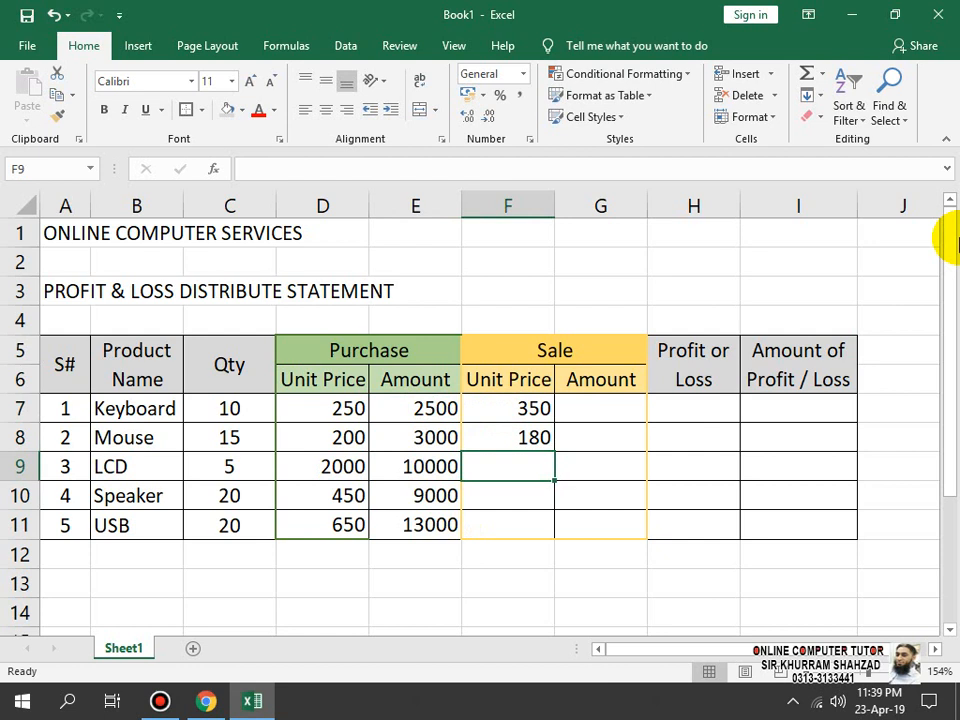
text(2200)
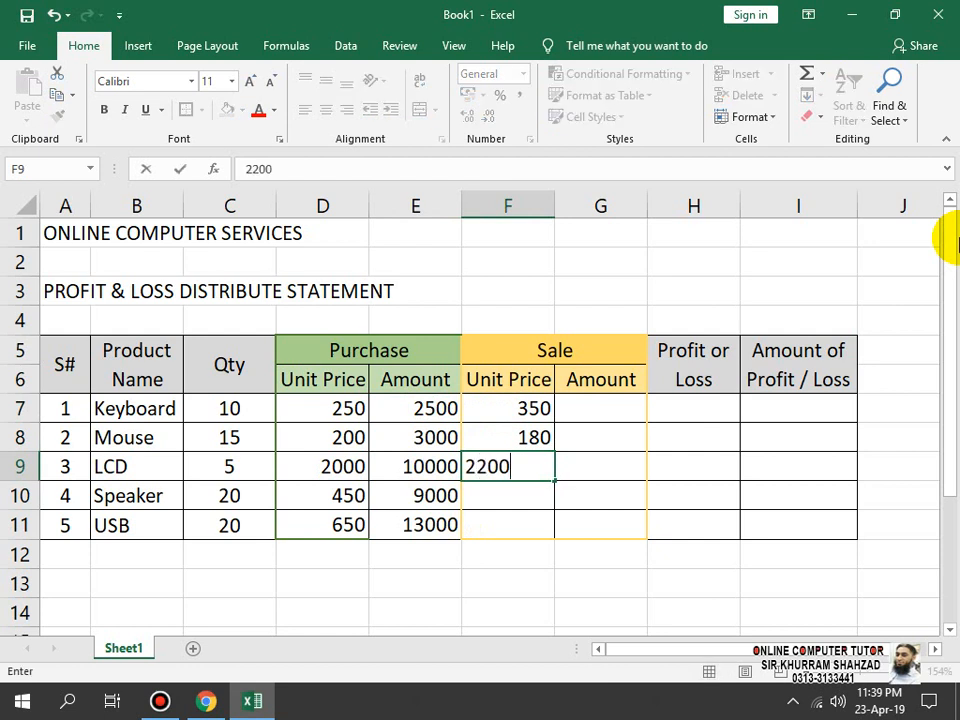
key(Return)
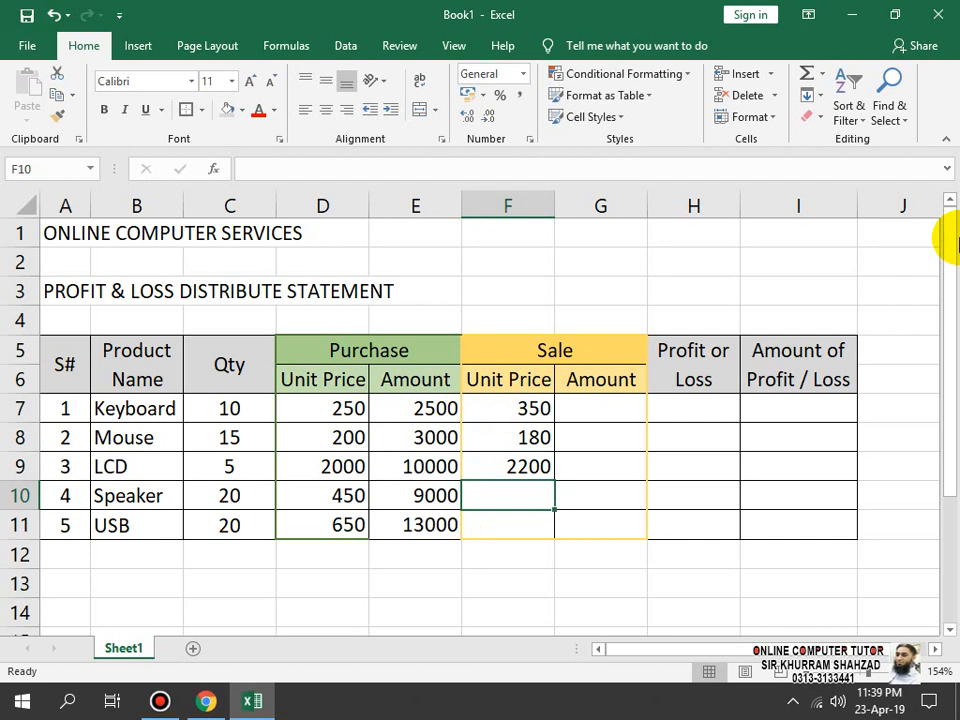
text(450)
key(Return)
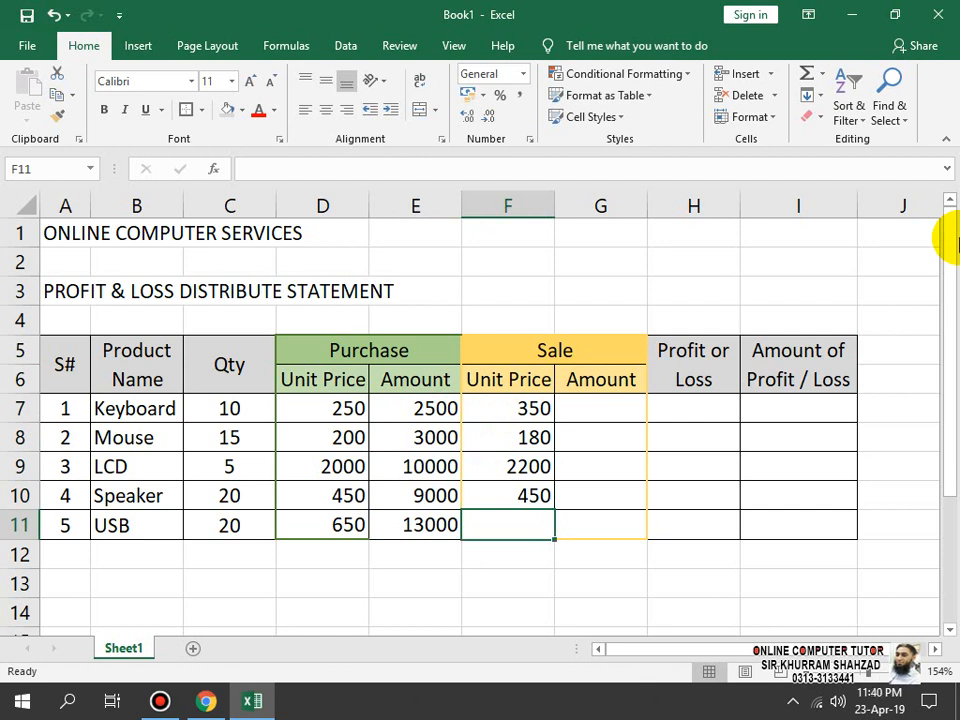
text(500)
key(Return)
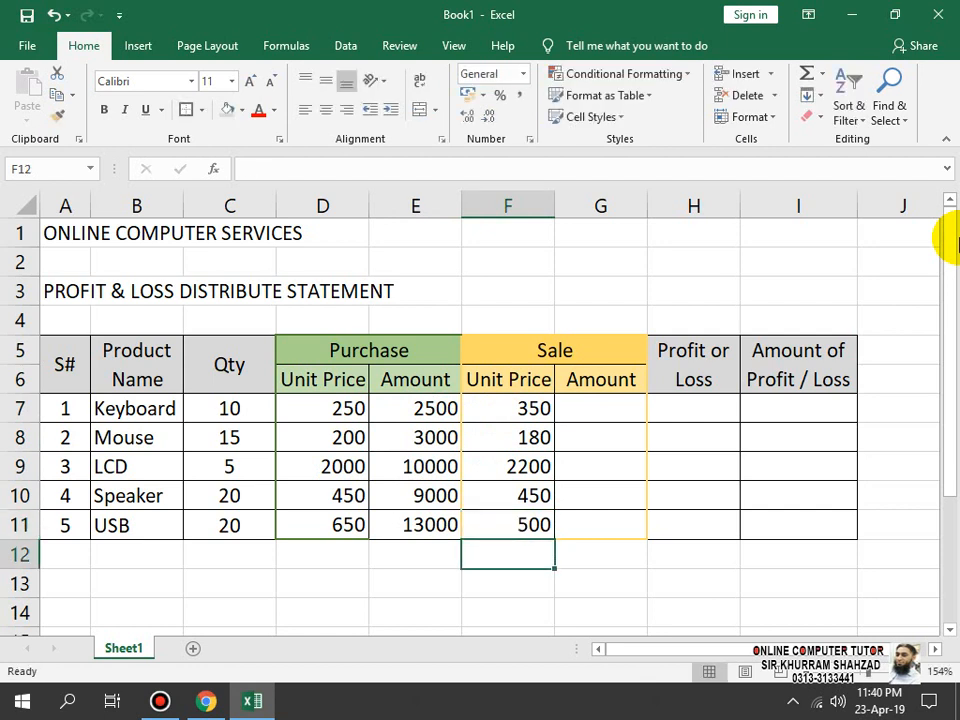
- Calculate the Sale Amount in G7 with =F7*C7 and fill the formula down to G11
key(Right)
key(Right)
key(Up)
key(Up)
key(Up)
key(Up)
key(Up)
key(Left)
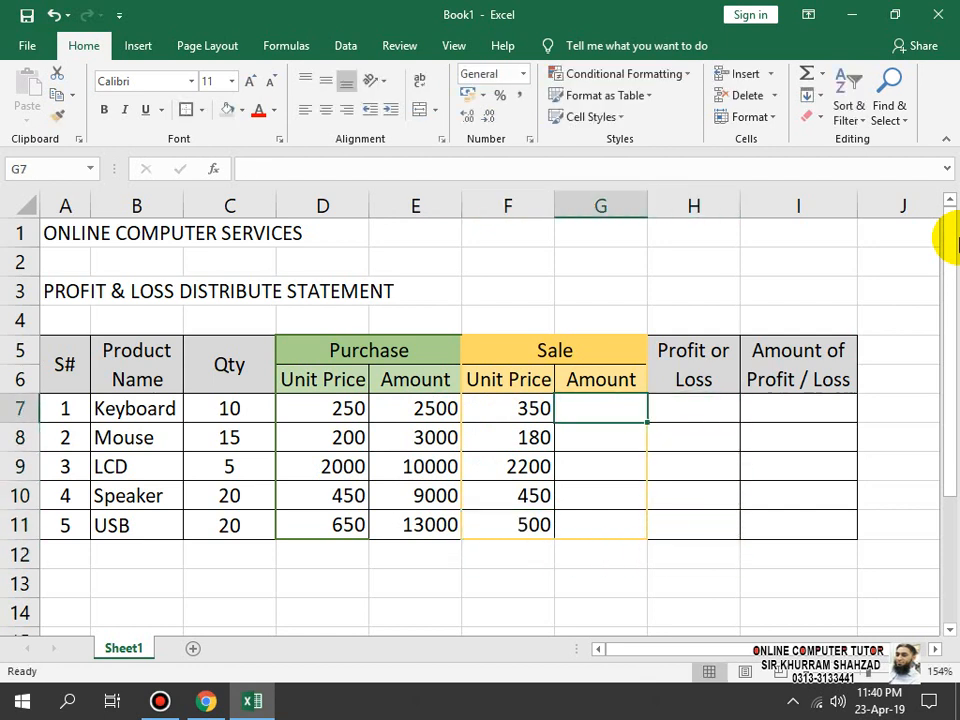
text(=)
key(Left)
key(Left)
key(Left)
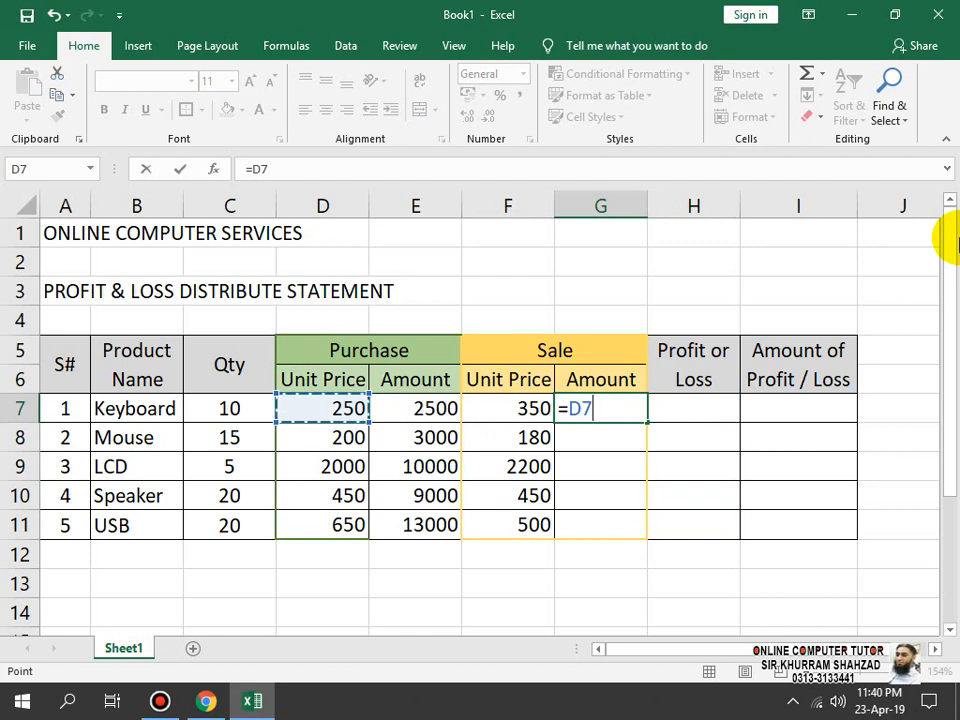
key(Right)
key(Right)
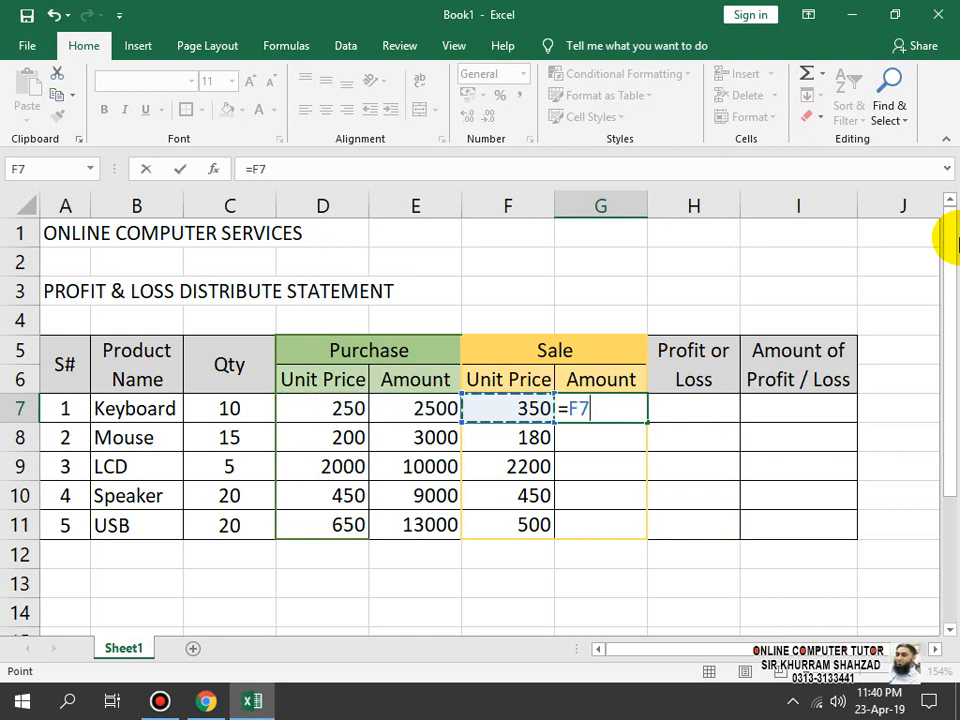
text(*)
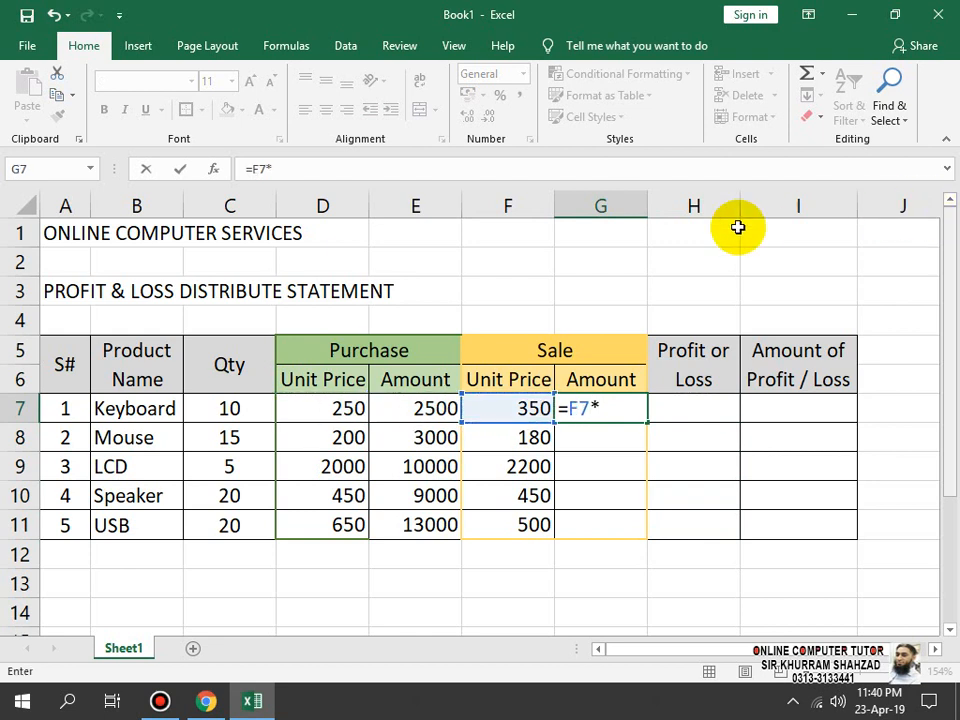
click(206, 414)
key(Return)
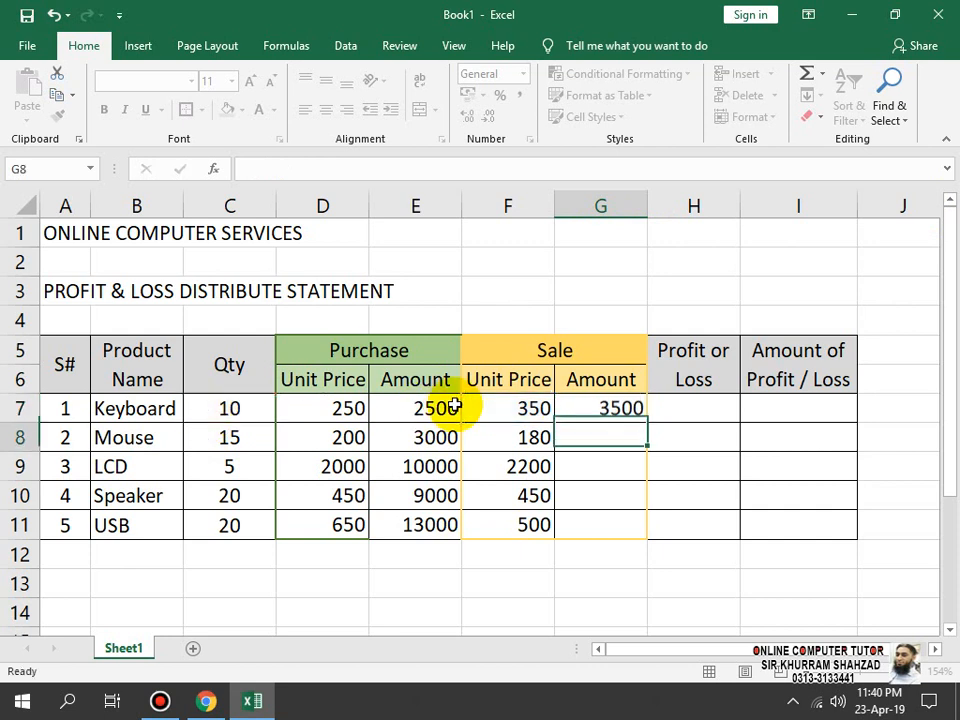
click(592, 402)
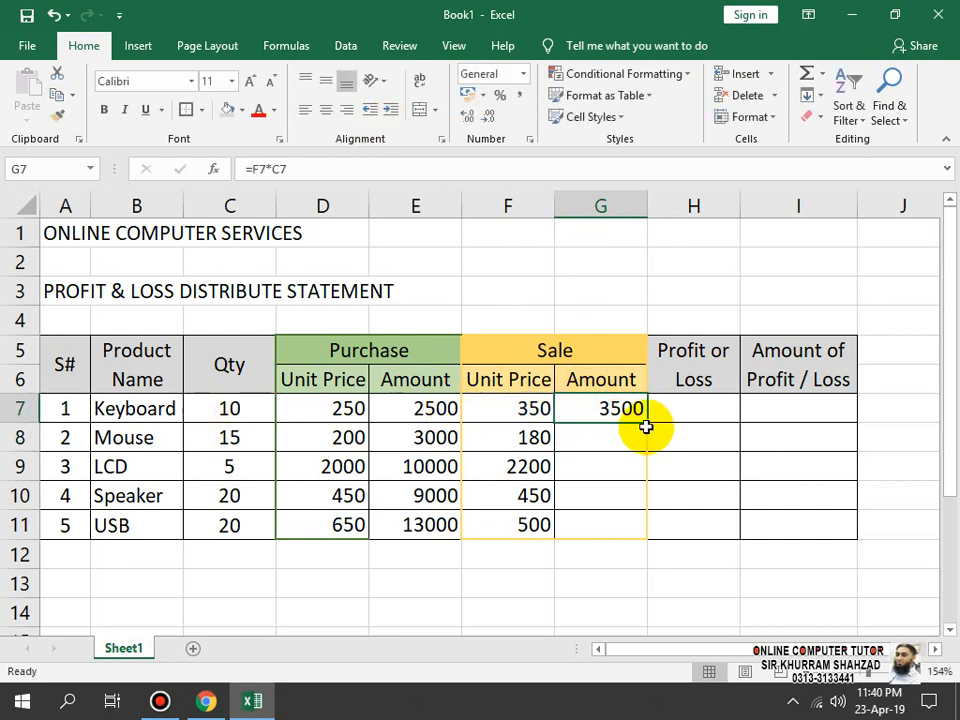
drag(646, 427, 640, 536)
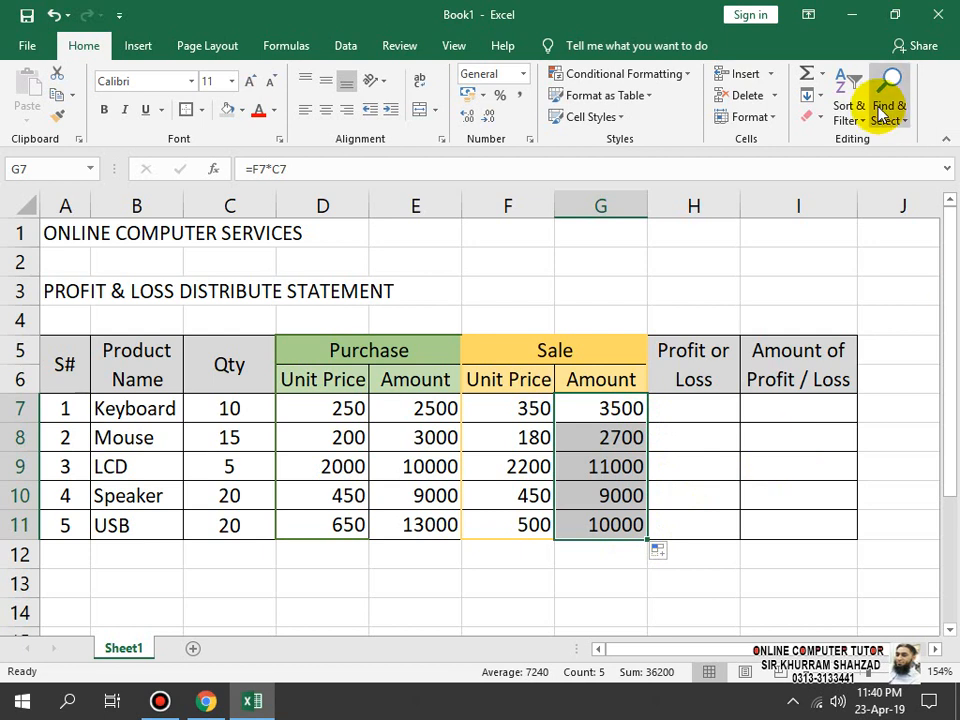
- Try inserting a blank column before the Sale Unit Price column, and undo the insertion
click(731, 450)
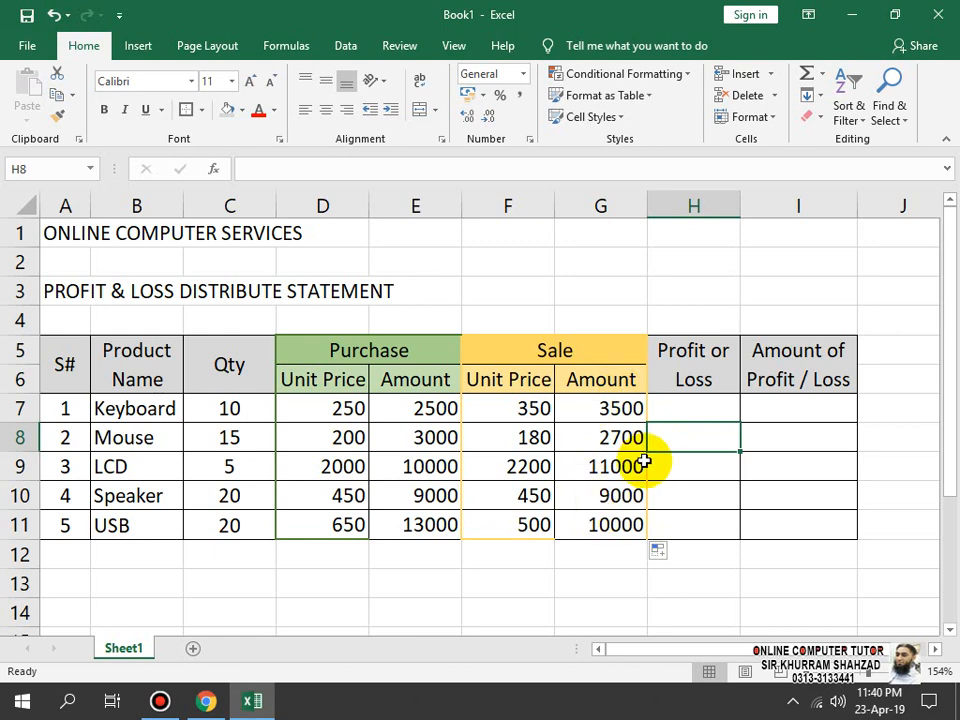
click(476, 204)
right_click(478, 207)
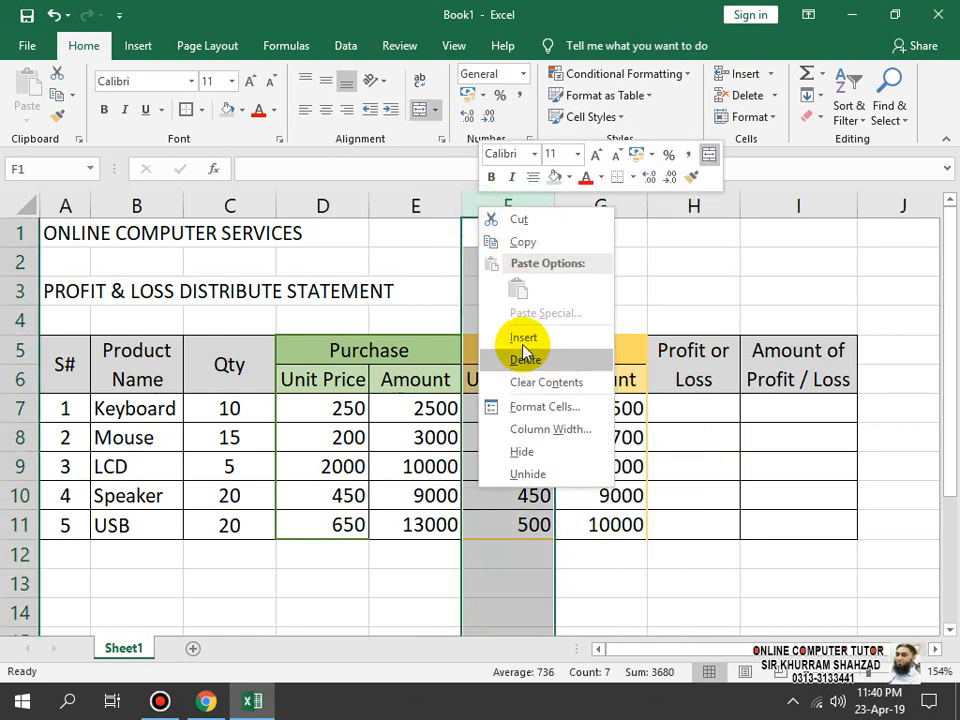
click(526, 341)
click(575, 442)
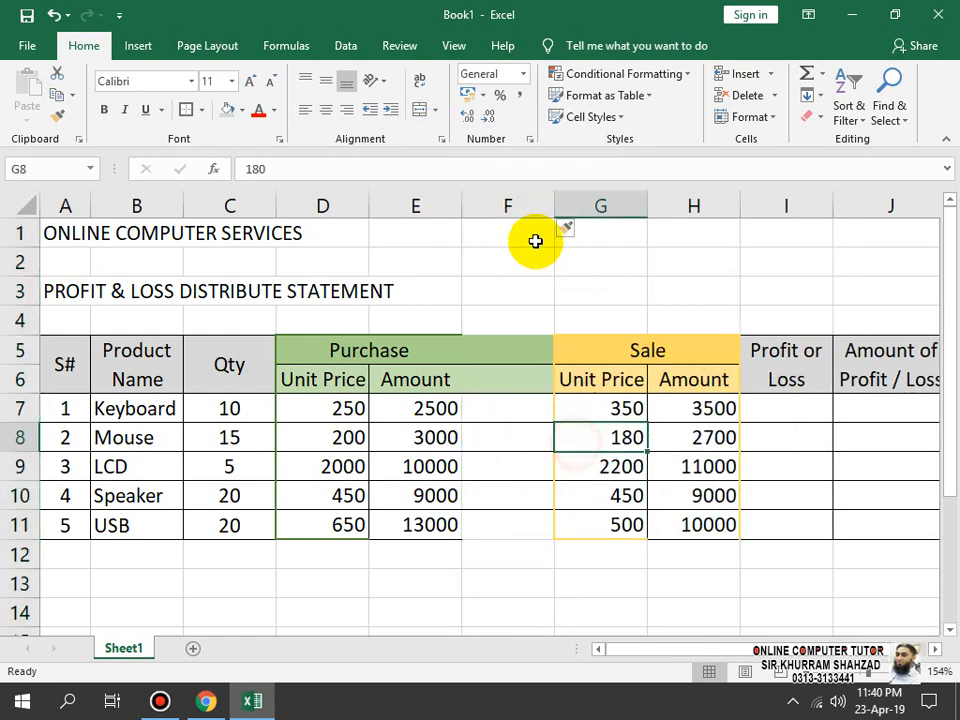
key(ctrl+z)
click(717, 497)
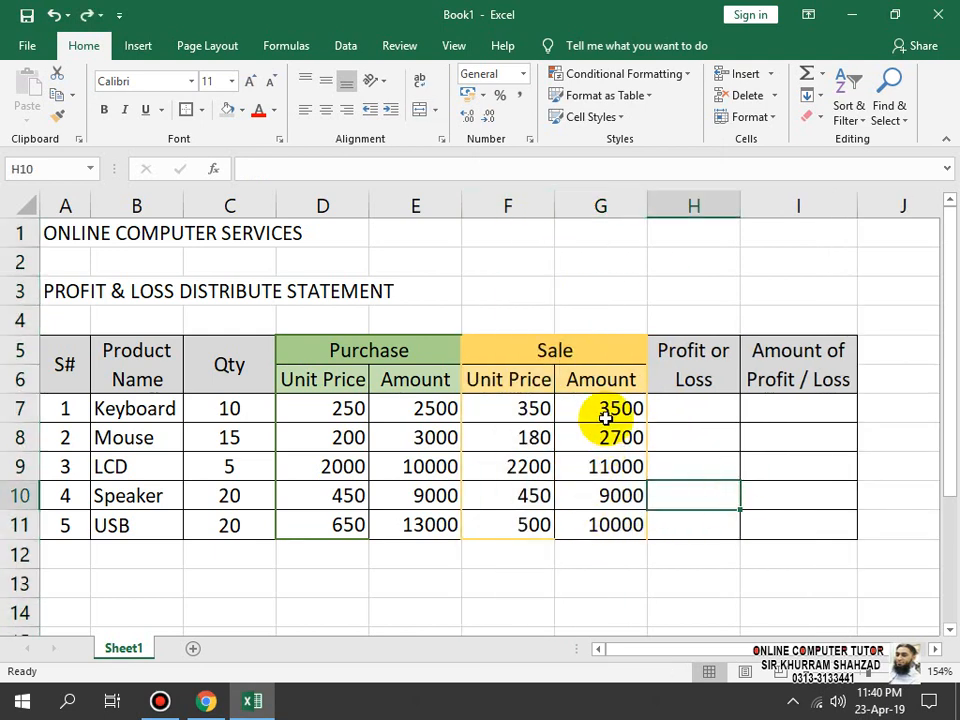
click(423, 409)
drag(436, 510, 435, 522)
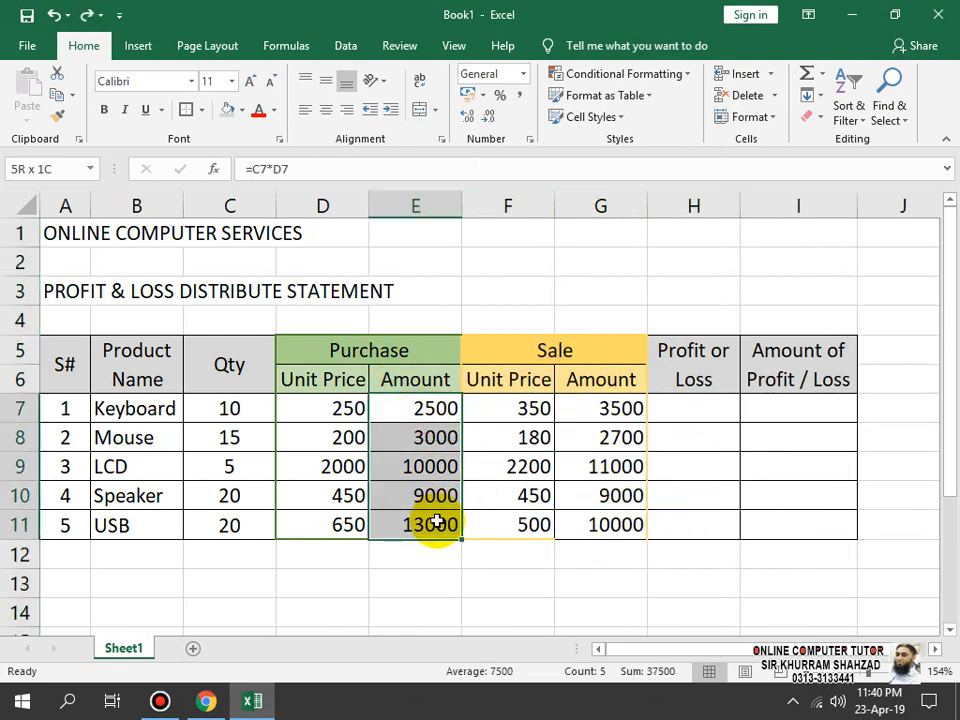
drag(612, 404, 621, 540)
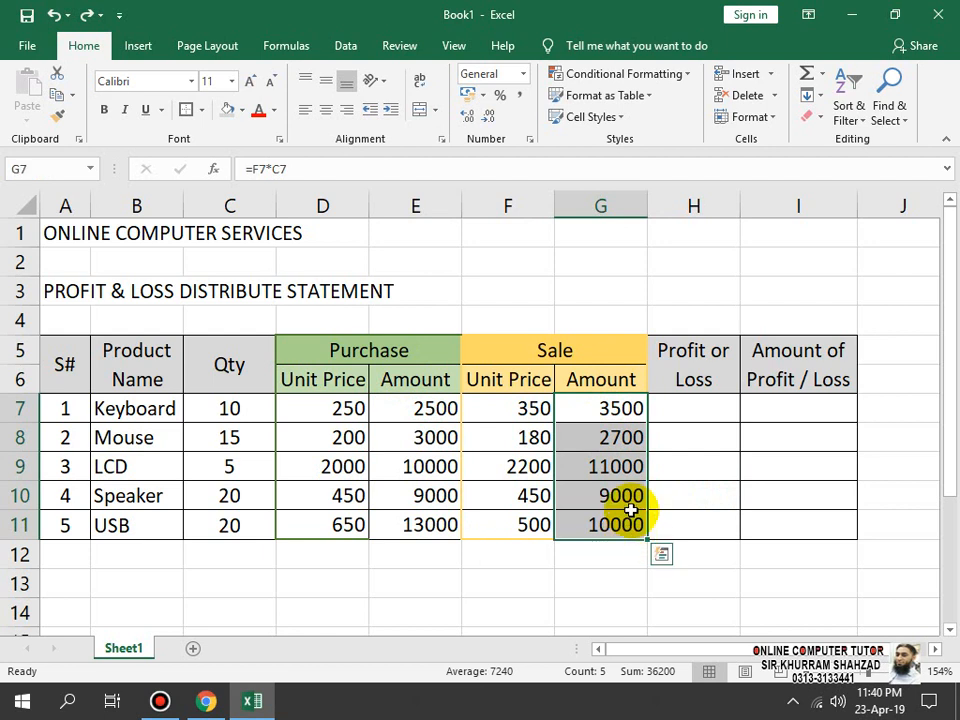
click(663, 410)
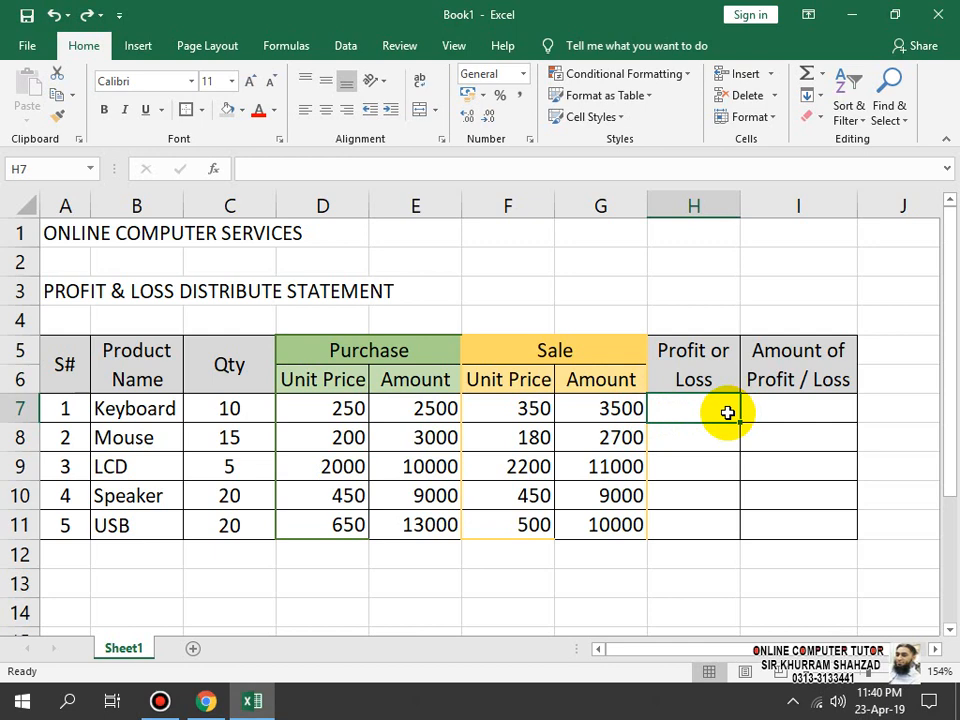
text(=)
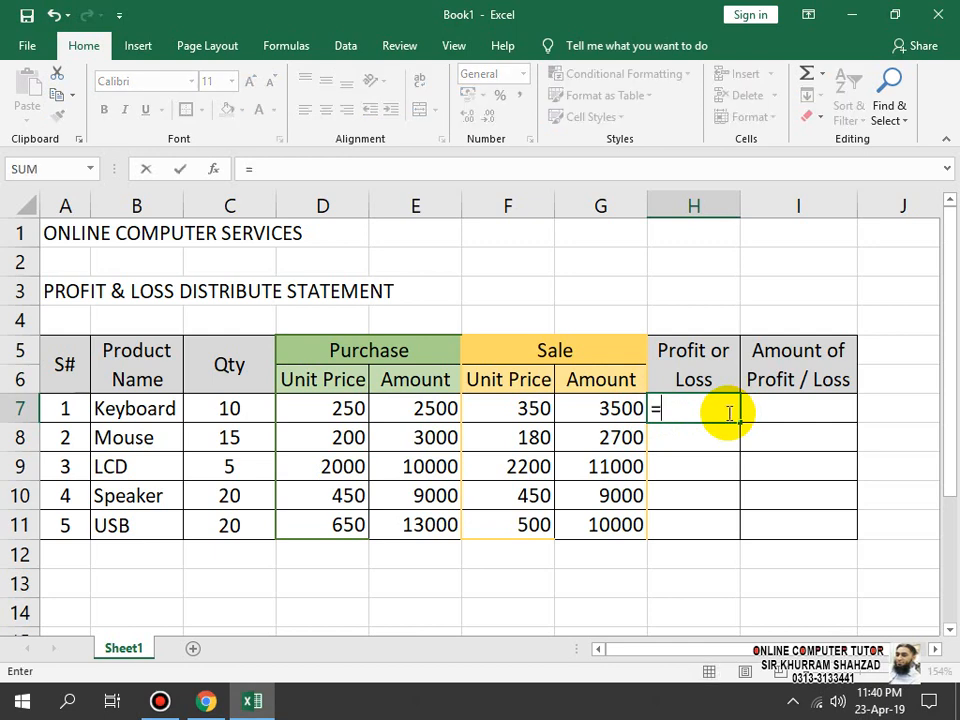
text(if)
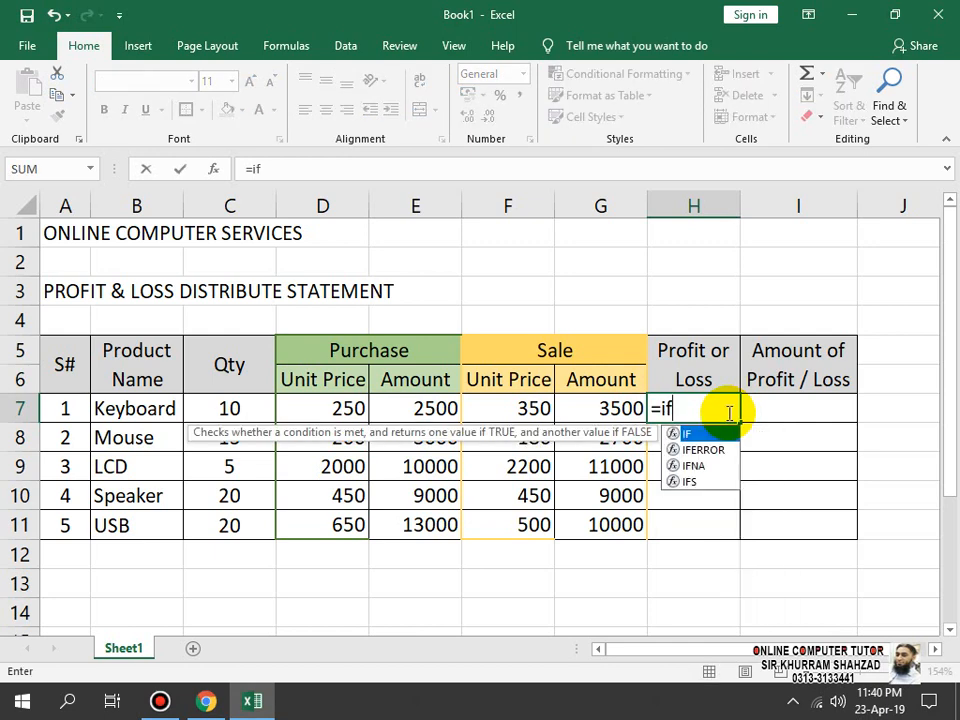
text(()
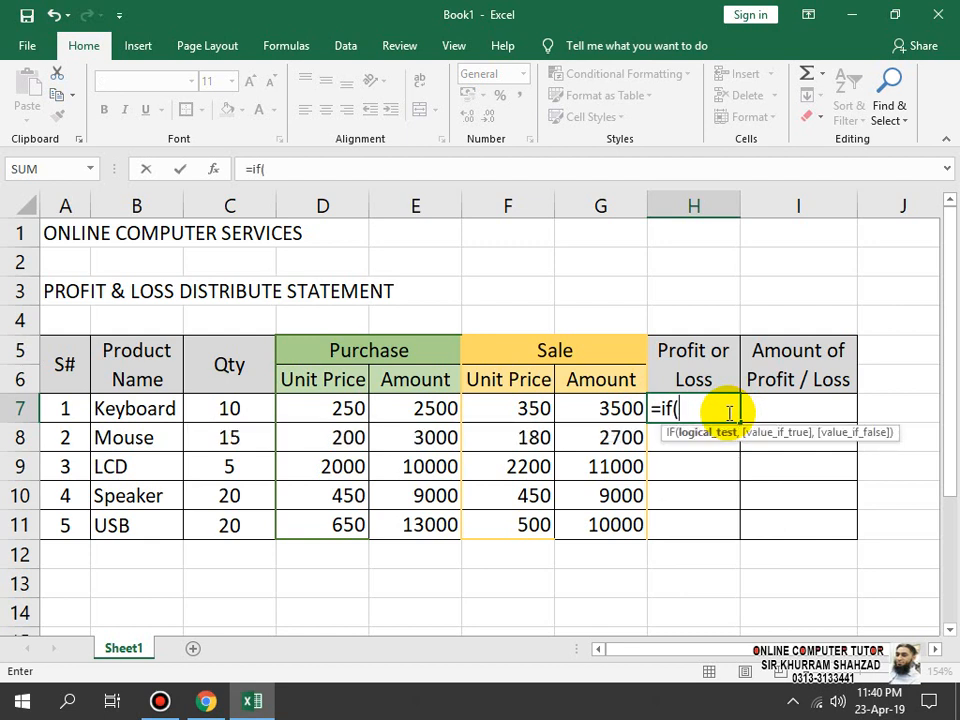
click(604, 410)
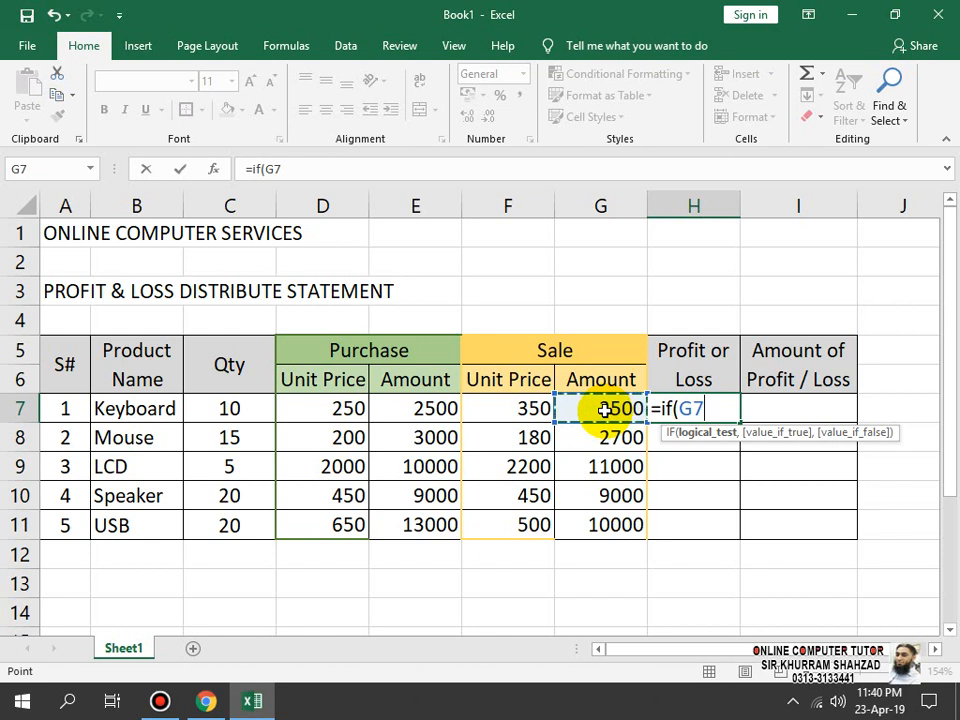
text(>)
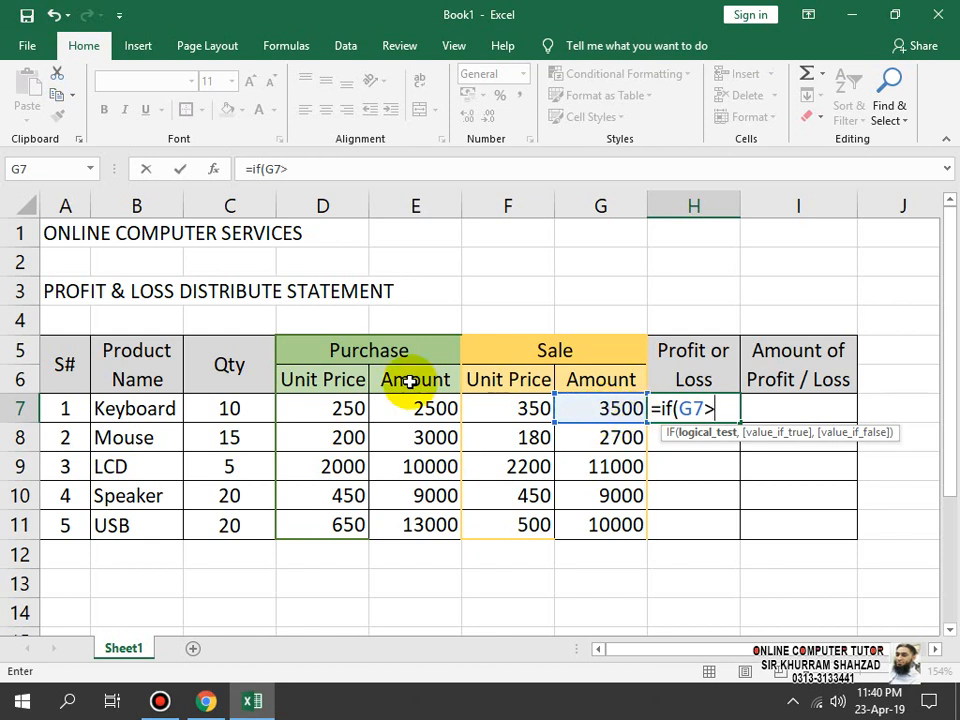
click(430, 409)
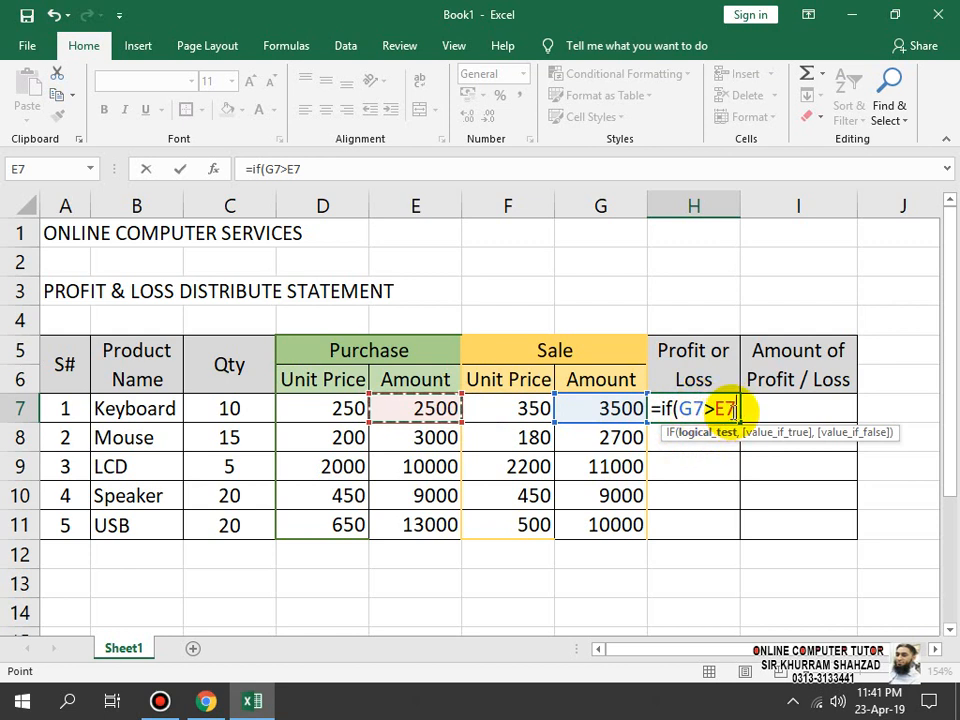
text(,)
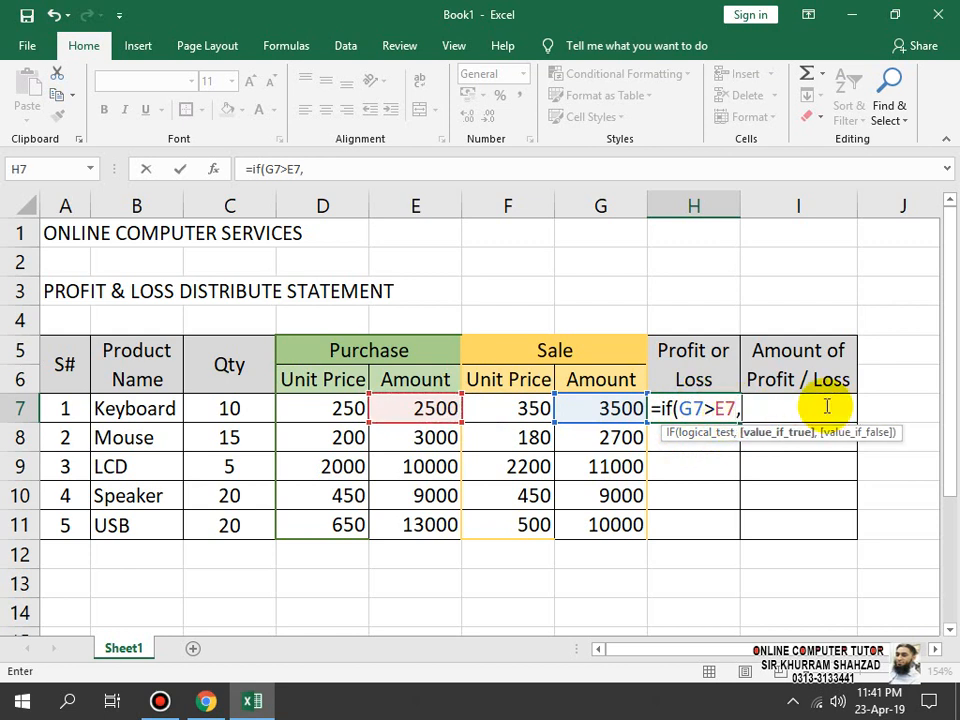
text("PROFIT")
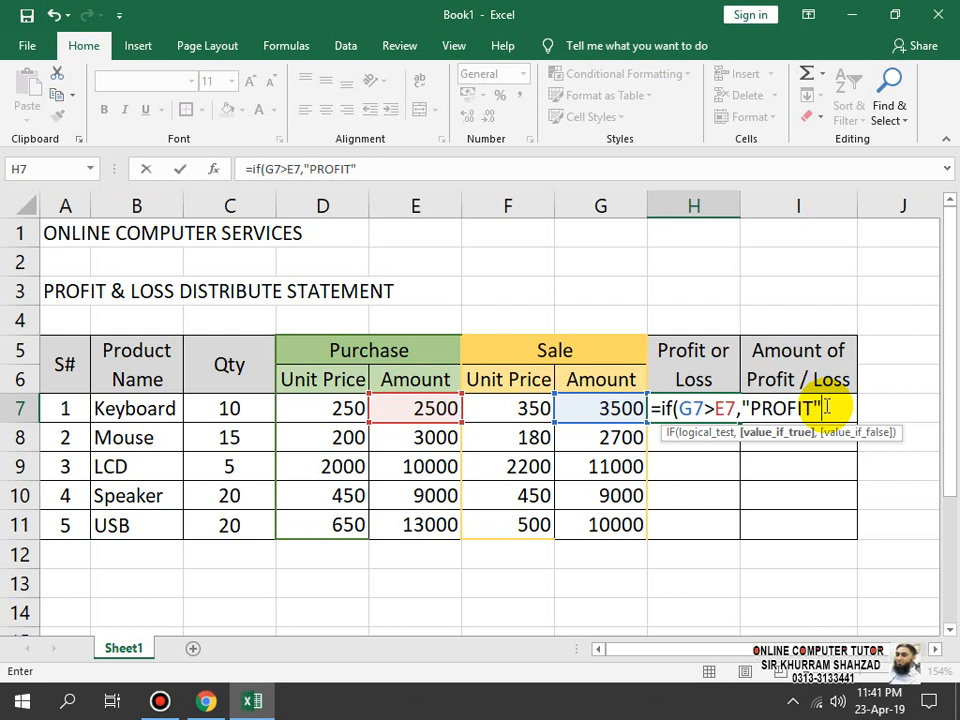
text(,)
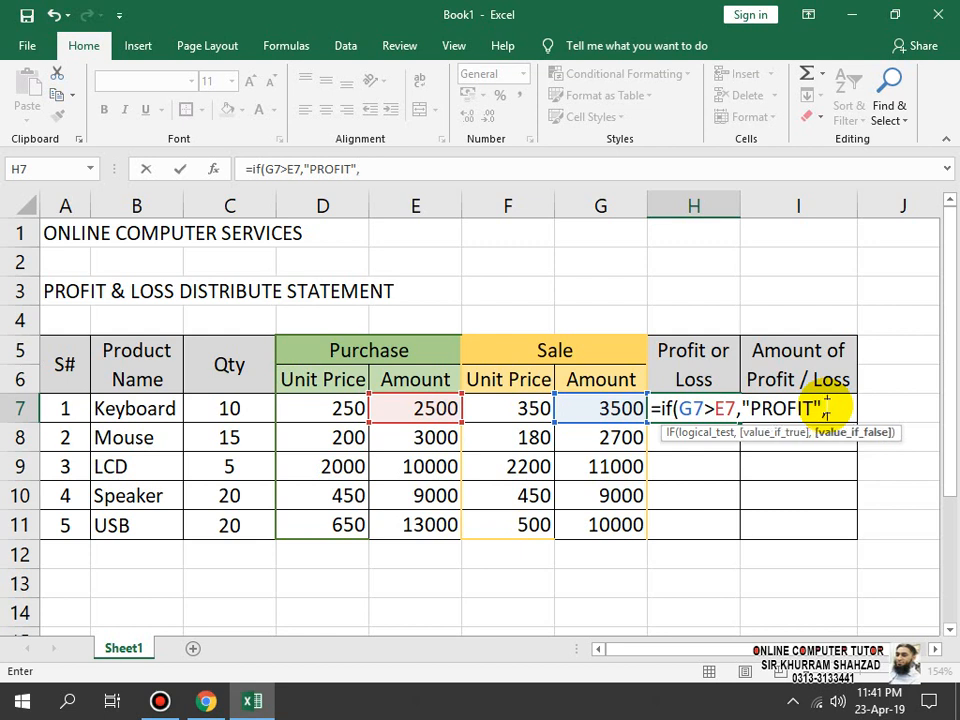
click(582, 410)
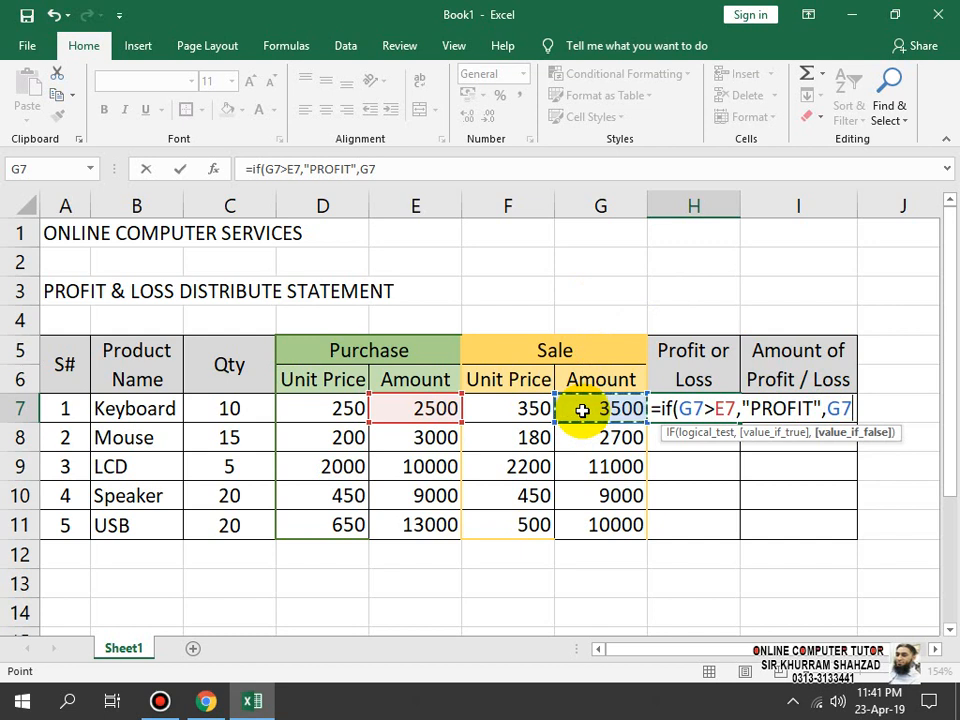
text(<)
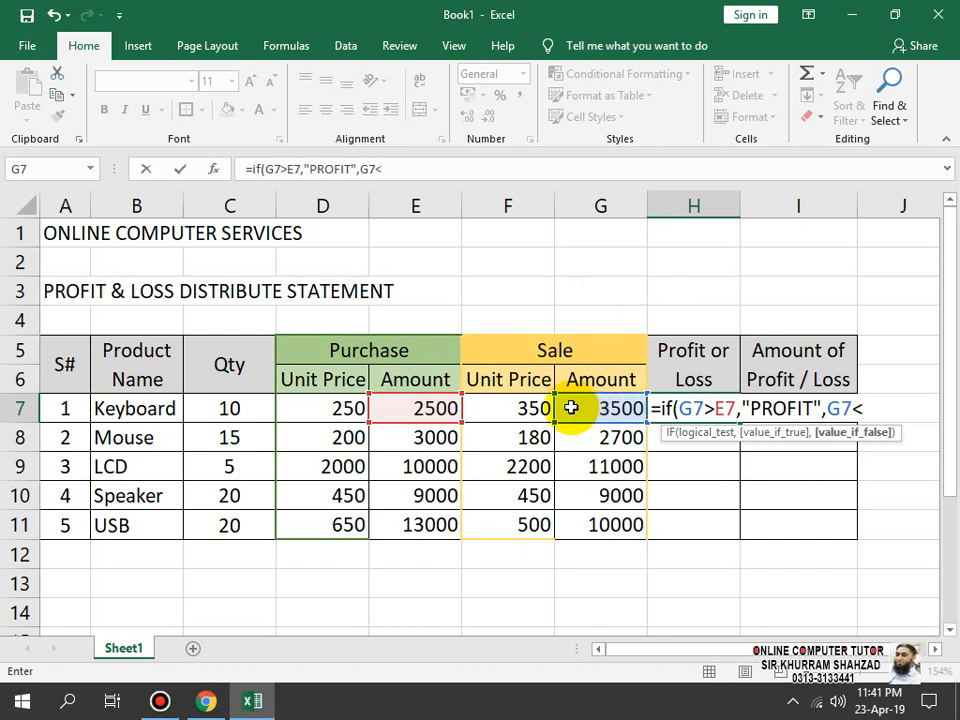
click(428, 400)
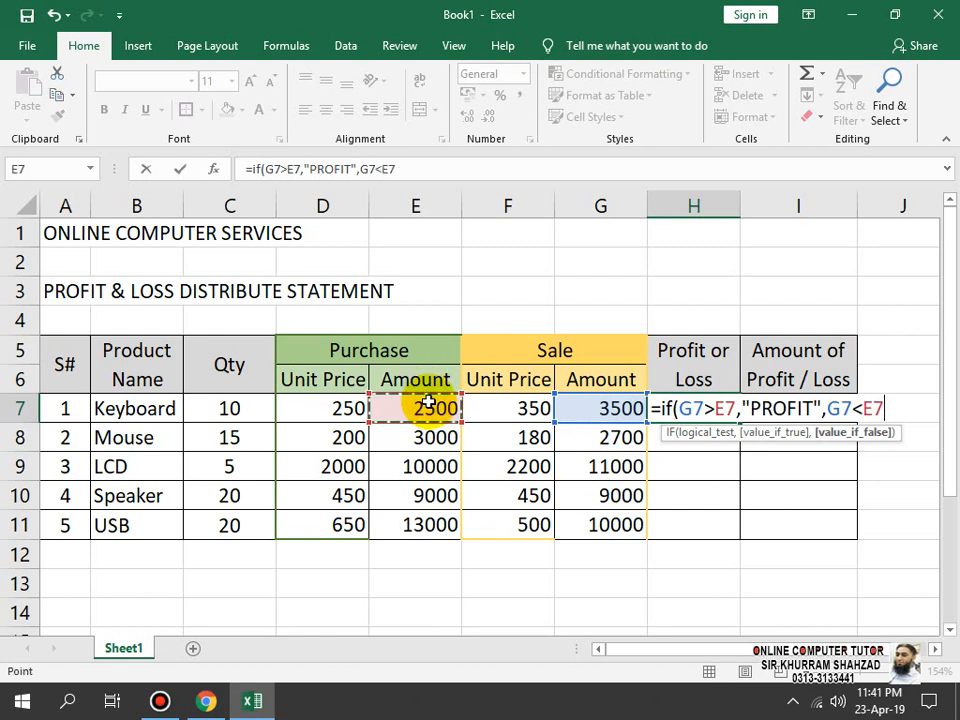
text(,)
text("LOSS)
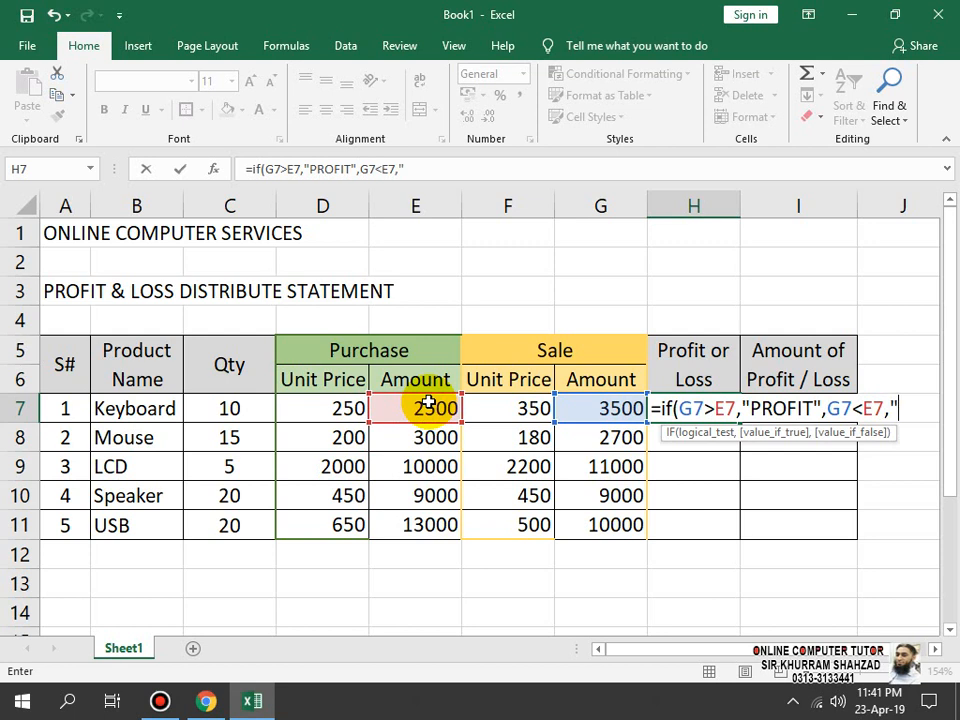
text(S)
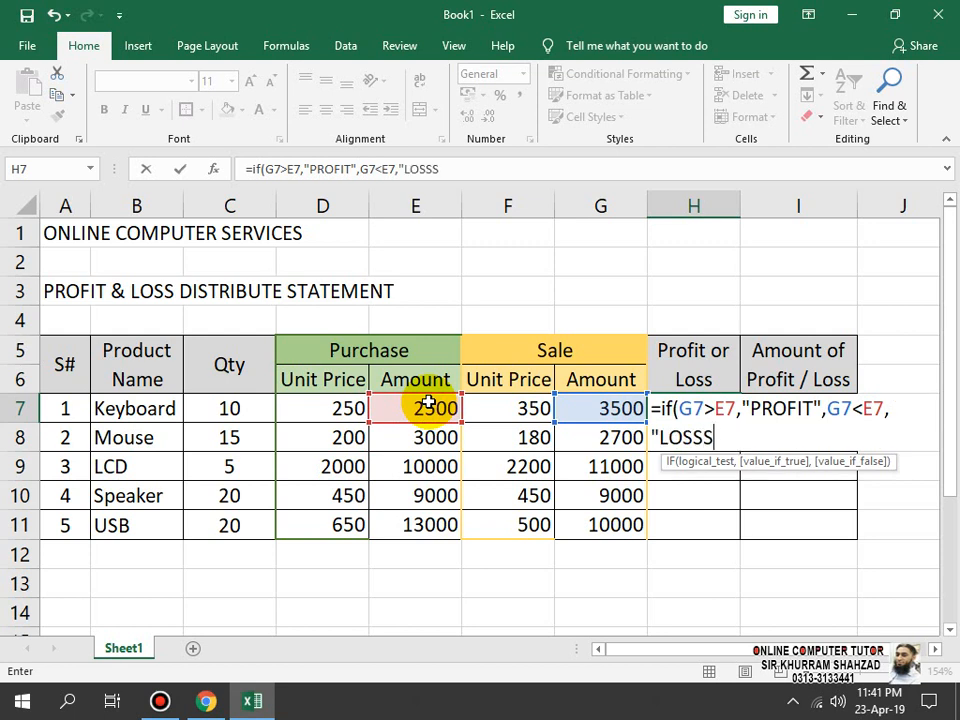
key(BackSpace)
text(",)
click(827, 418)
text(IF)
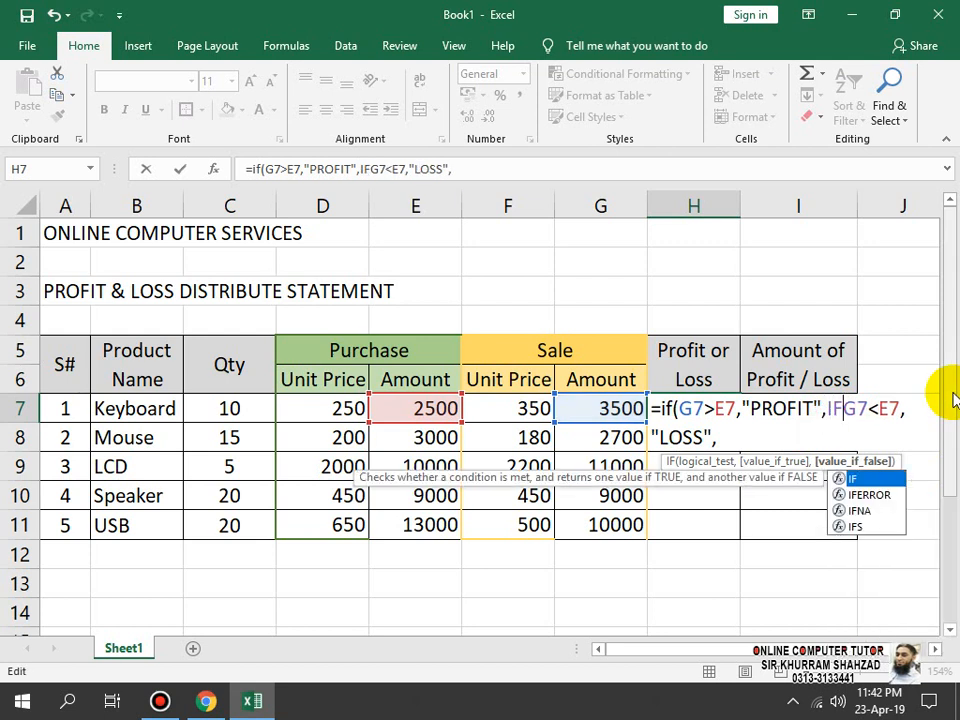
text(()
key(End)
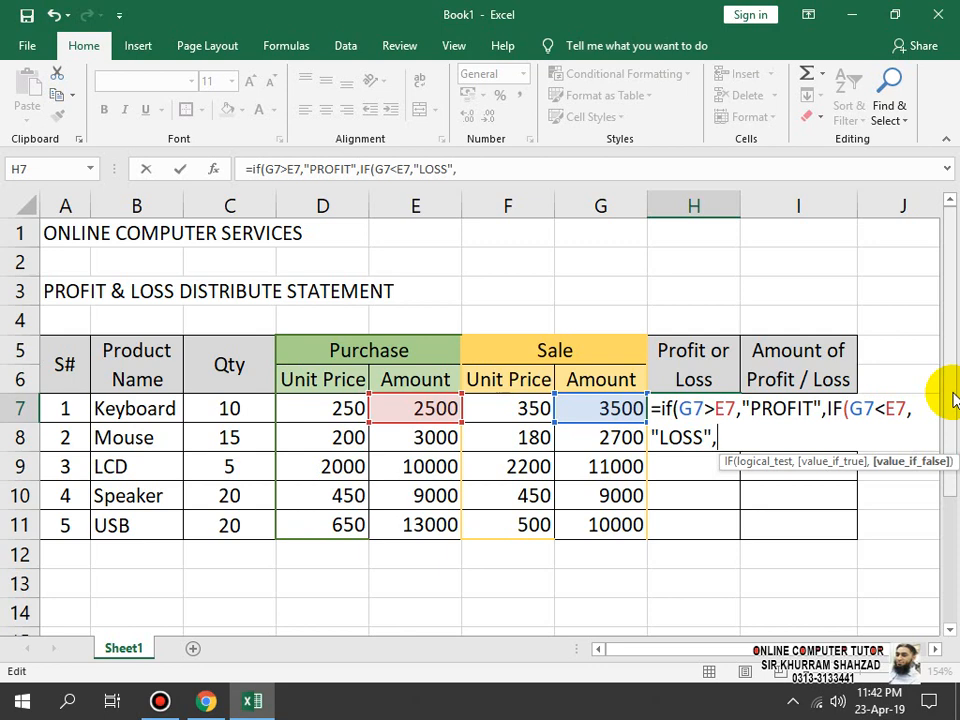
key(Escape)
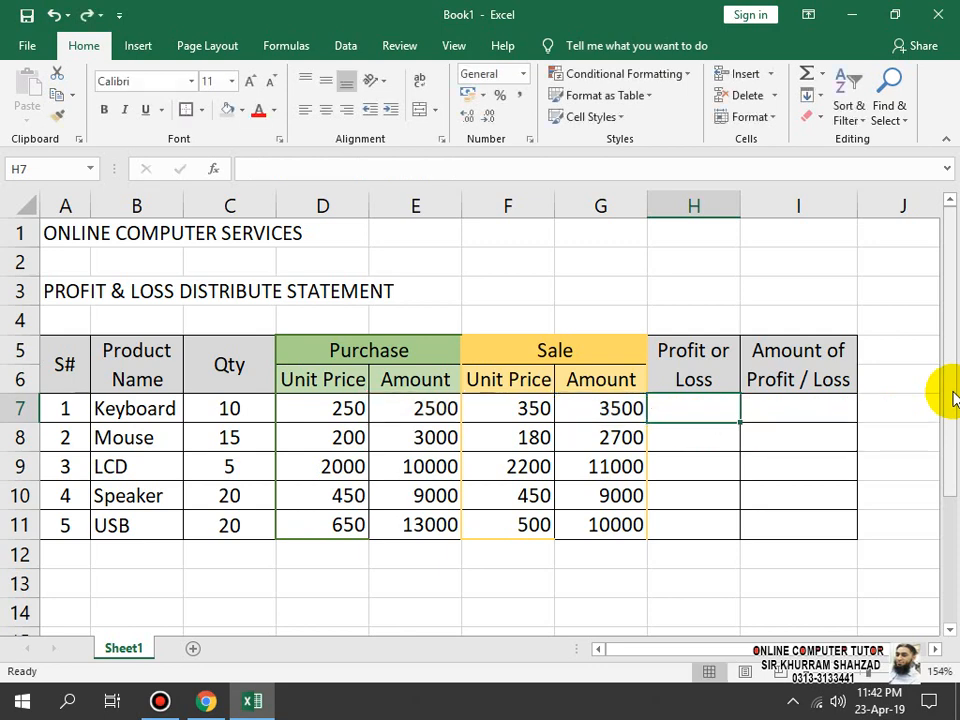
- Enter the profit-or-loss formula =IF(G7>E7,"PROFIT",IF(G7<E7,"LOSS","NO P / L")) in H7 for the Keyboard row
key(Down)
key(Up)
text(=IF()
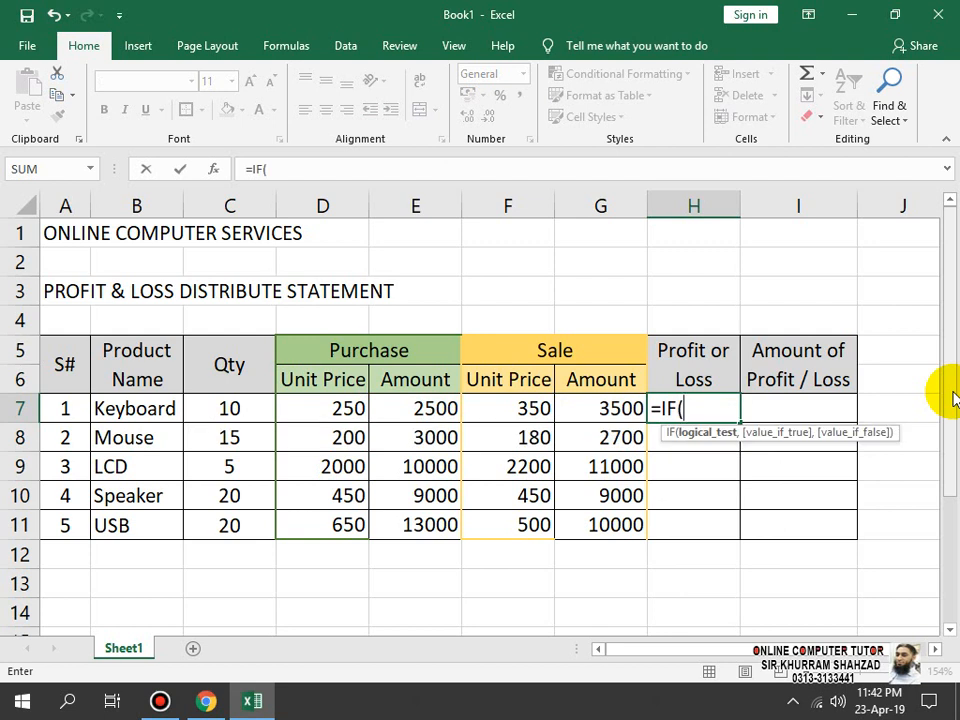
click(617, 404)
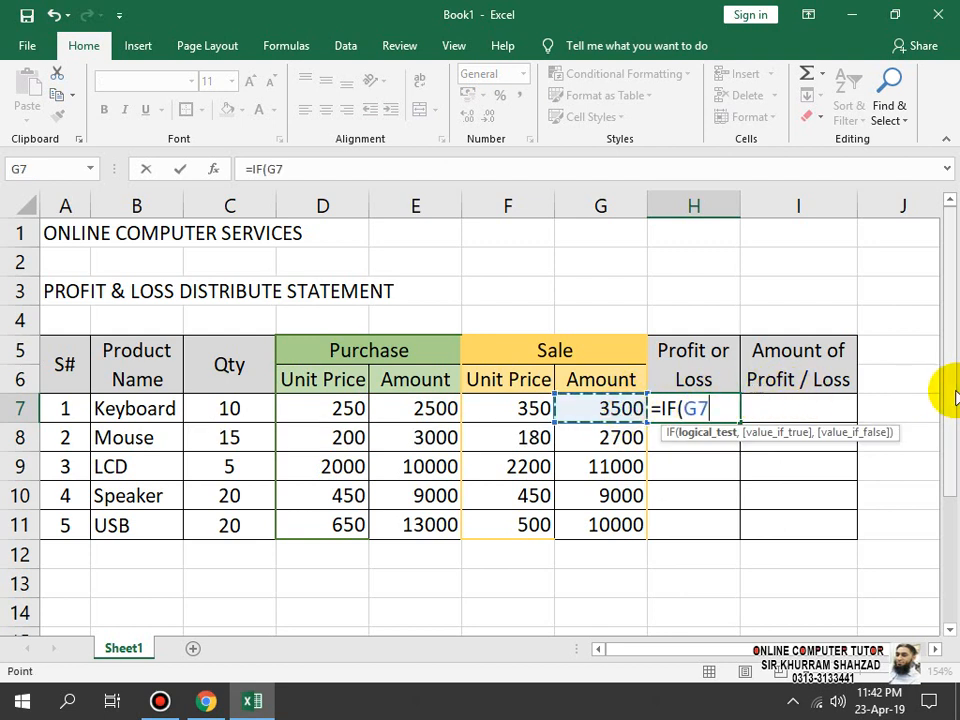
text(>)
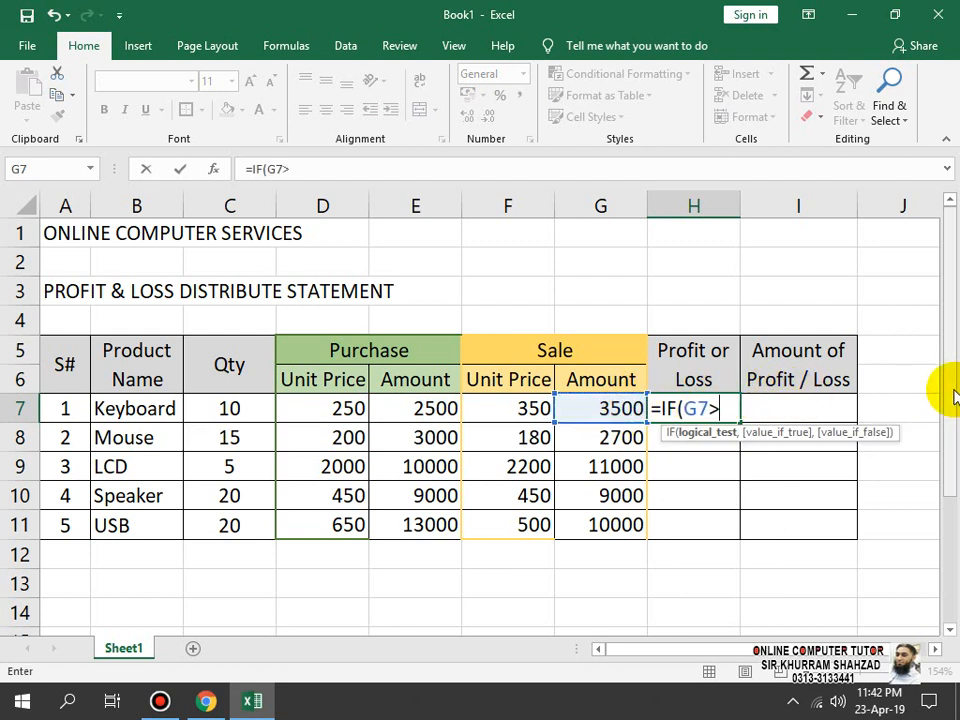
click(441, 408)
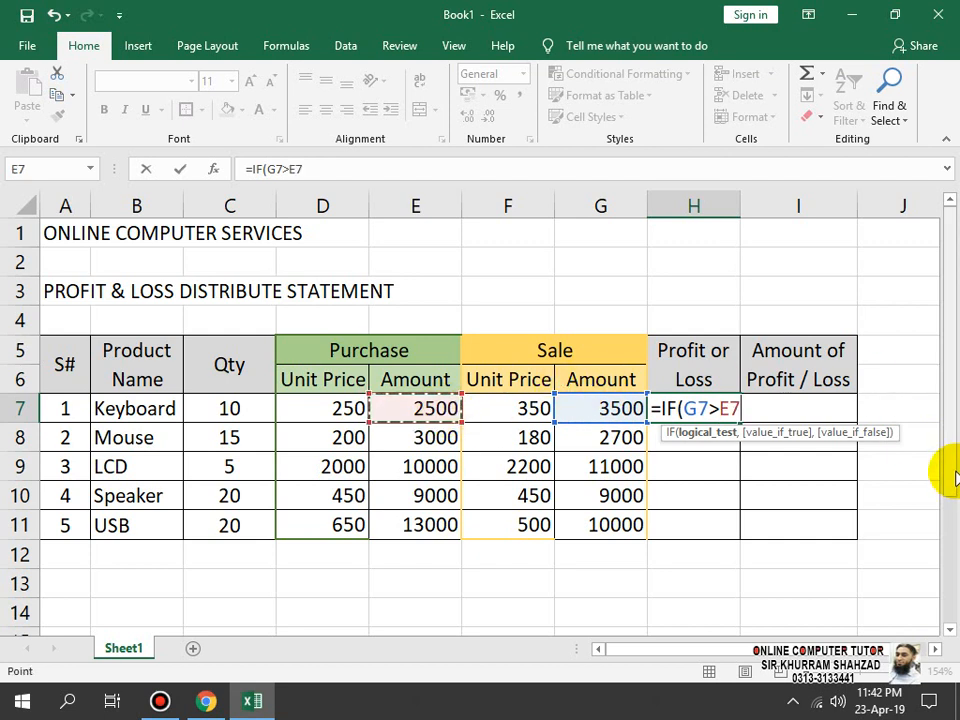
text(,)
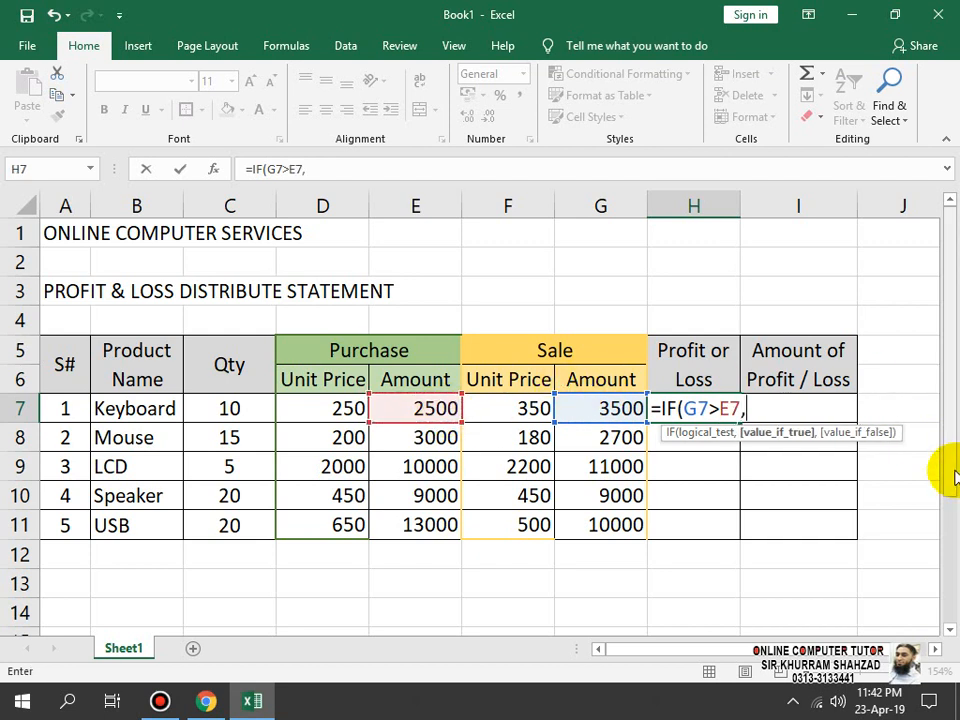
text("PROFIT)
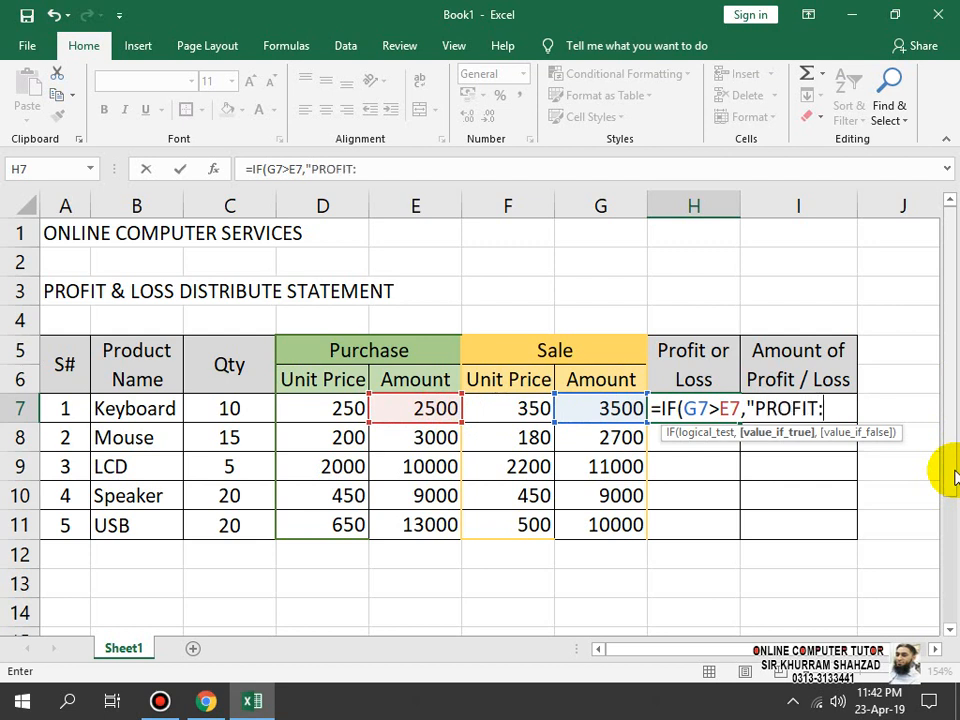
text(",)
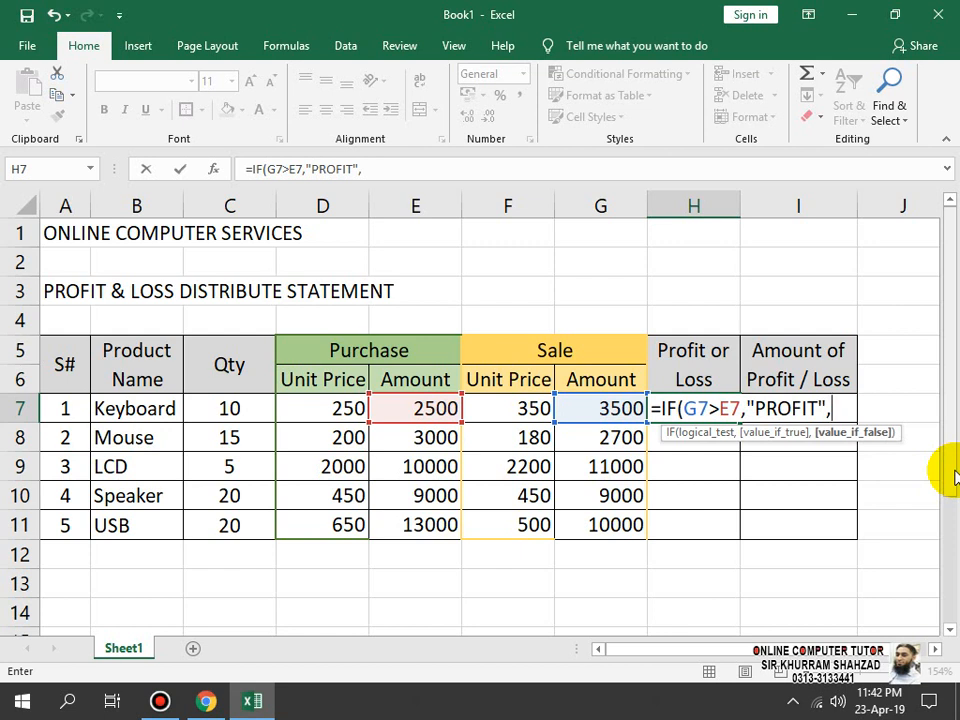
text(IF()
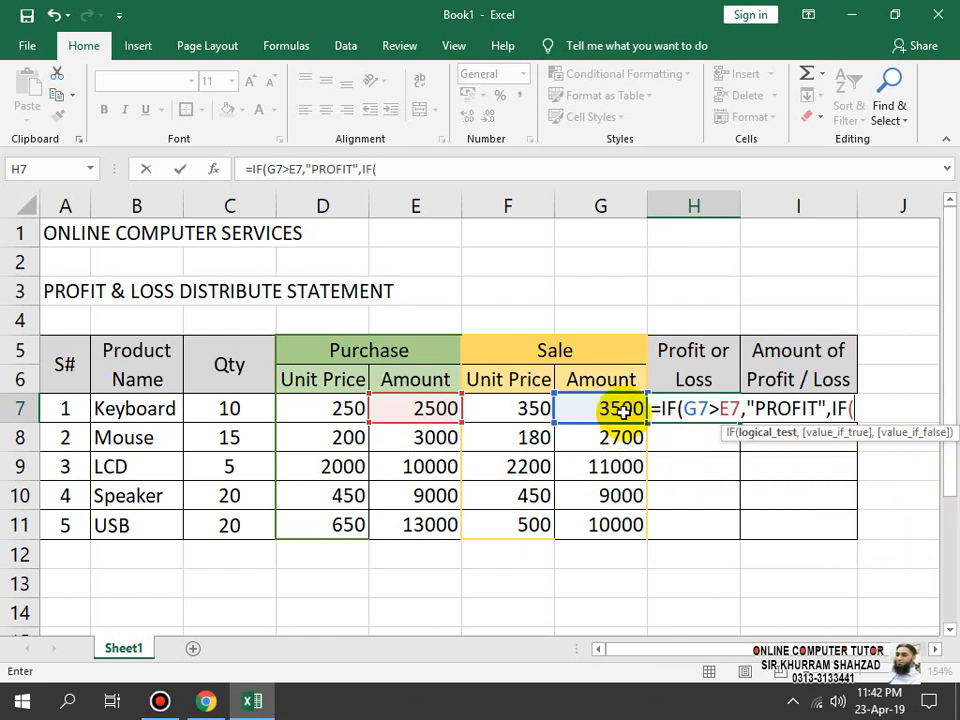
click(621, 410)
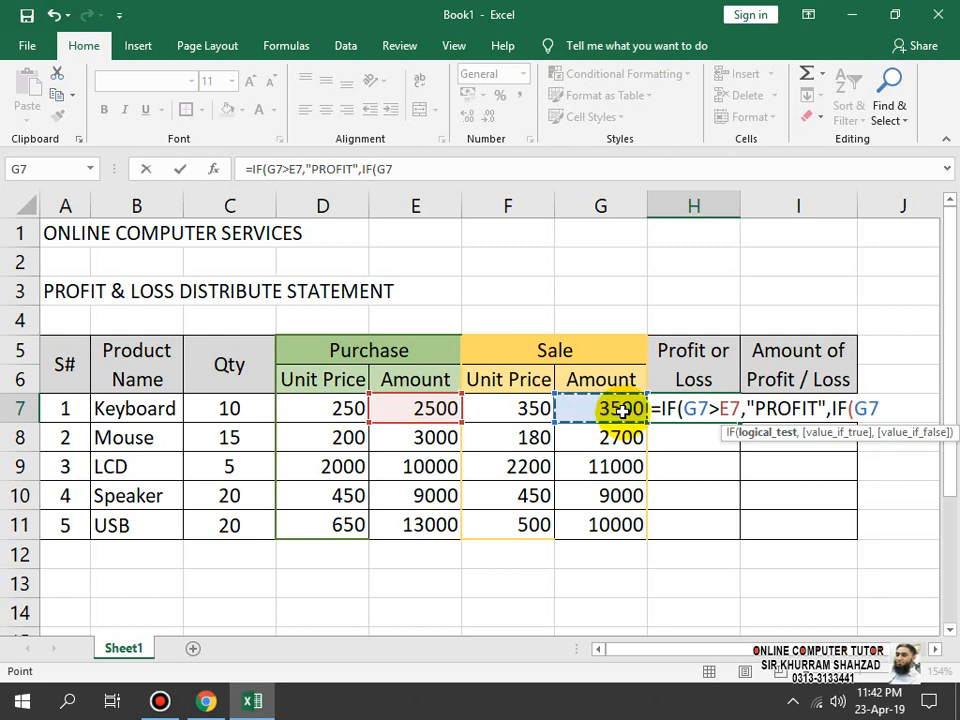
text(<)
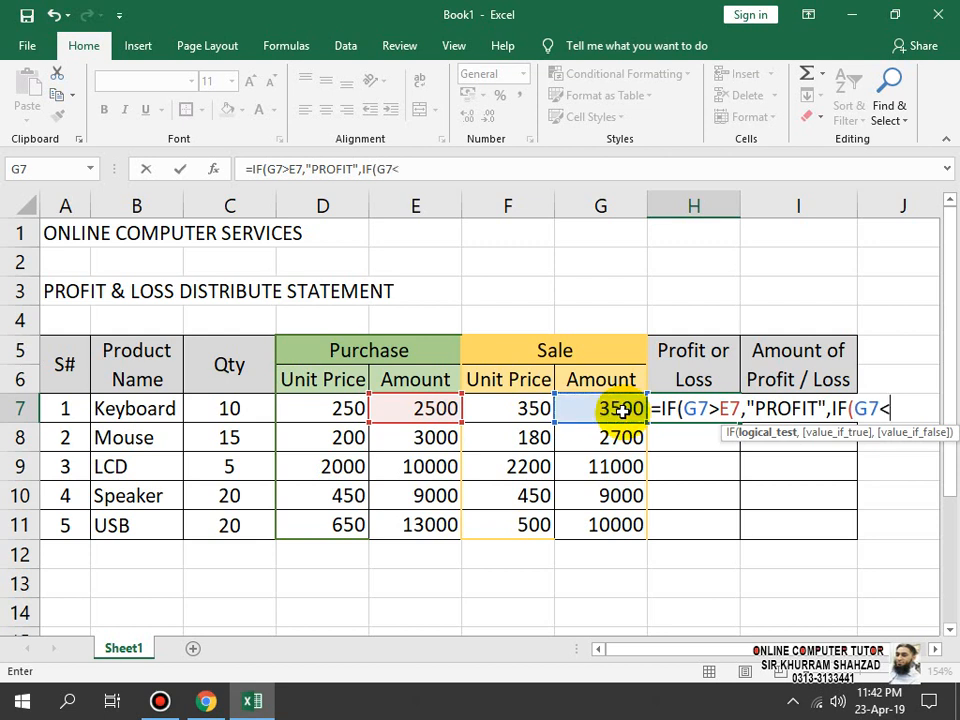
click(388, 410)
text(,)
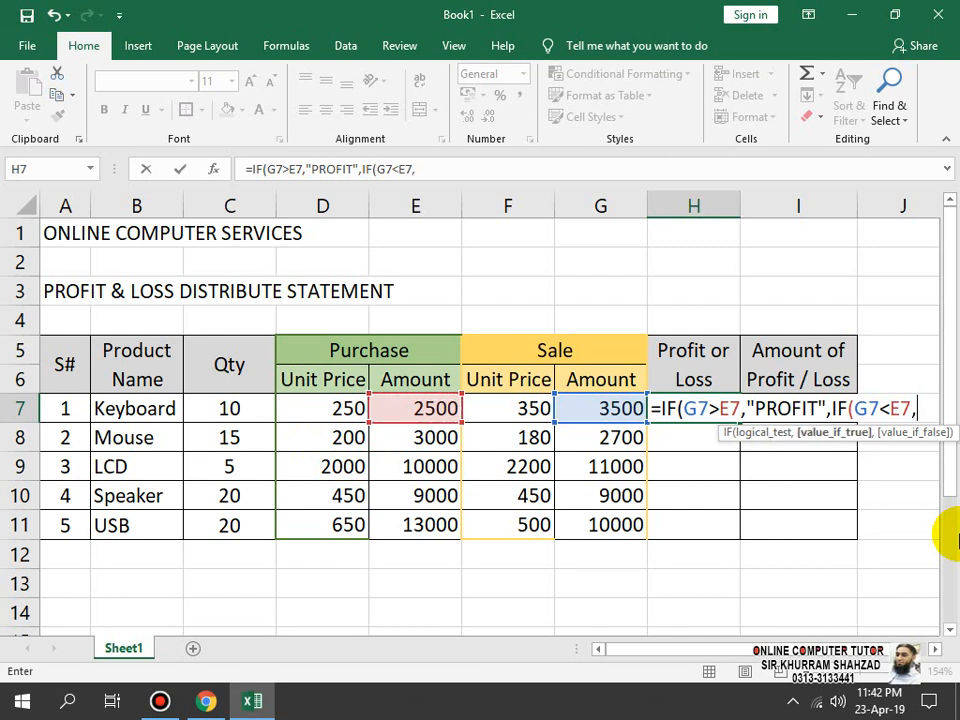
text("LOS)
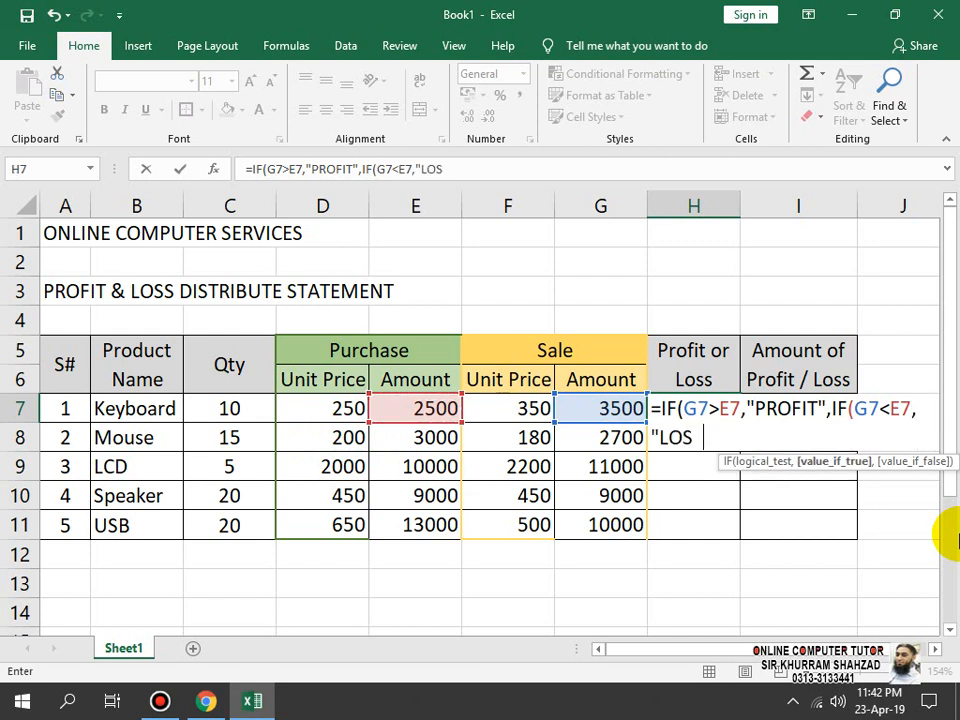
text(S",)
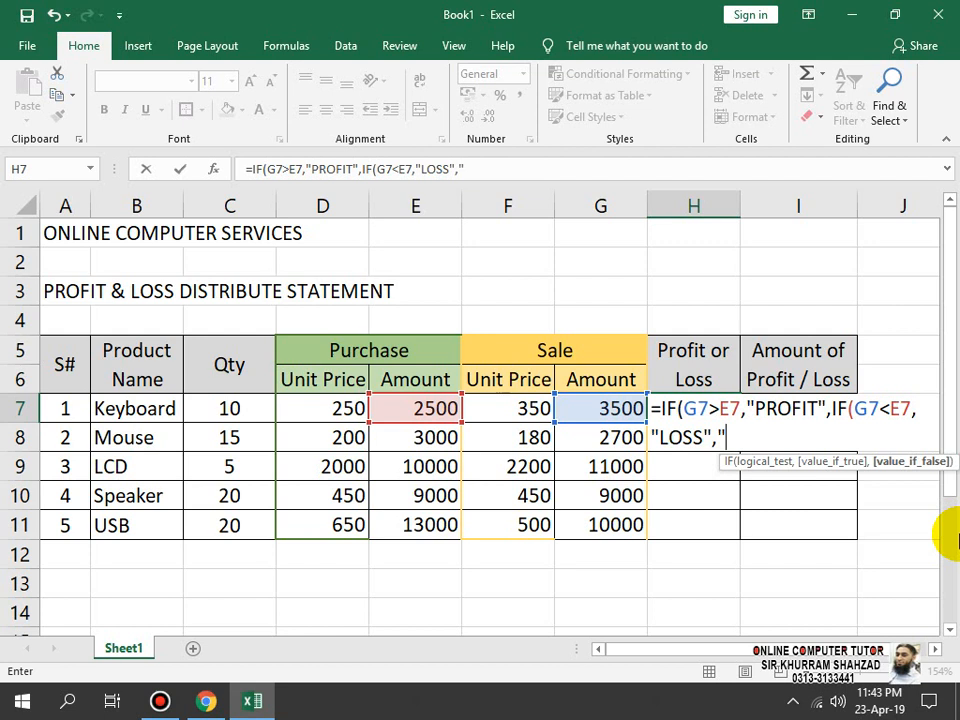
text(NO P/)
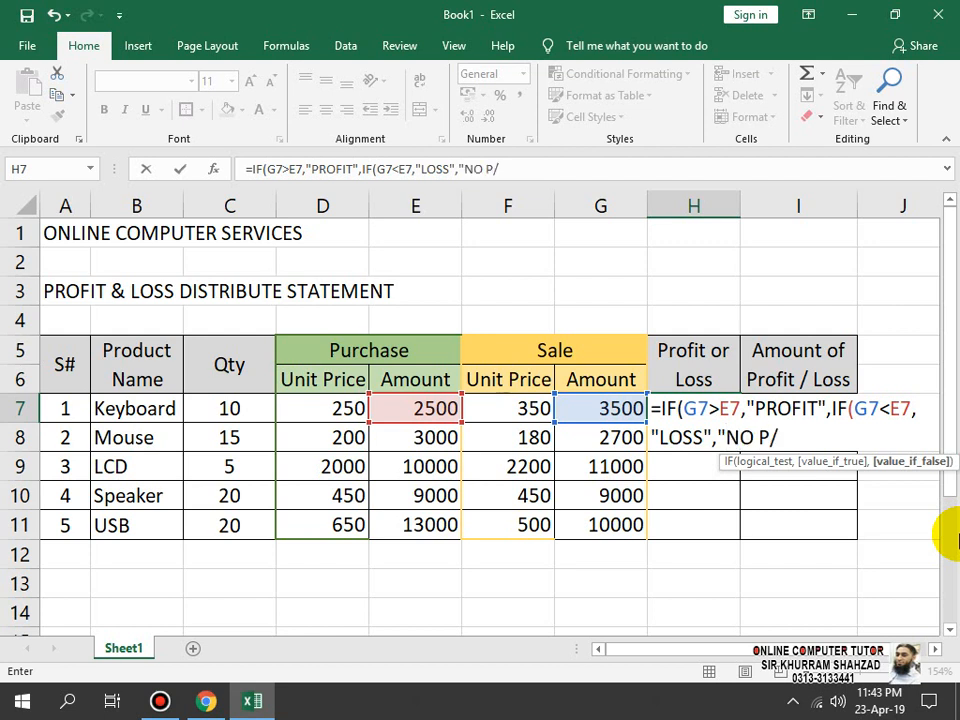
key(BackSpace)
text(/ L"))
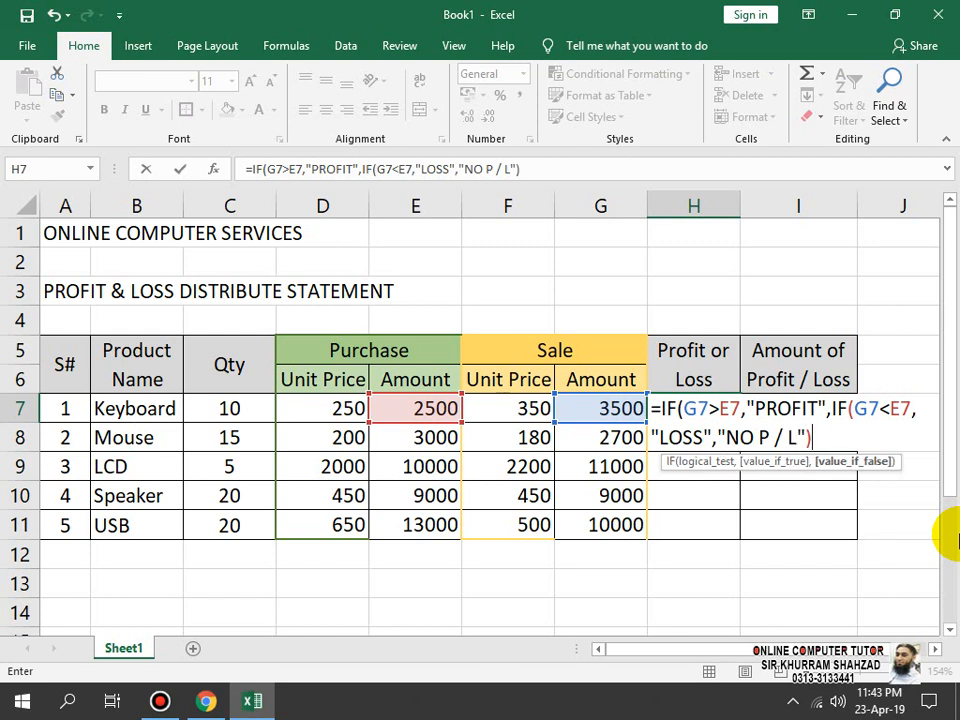
text())
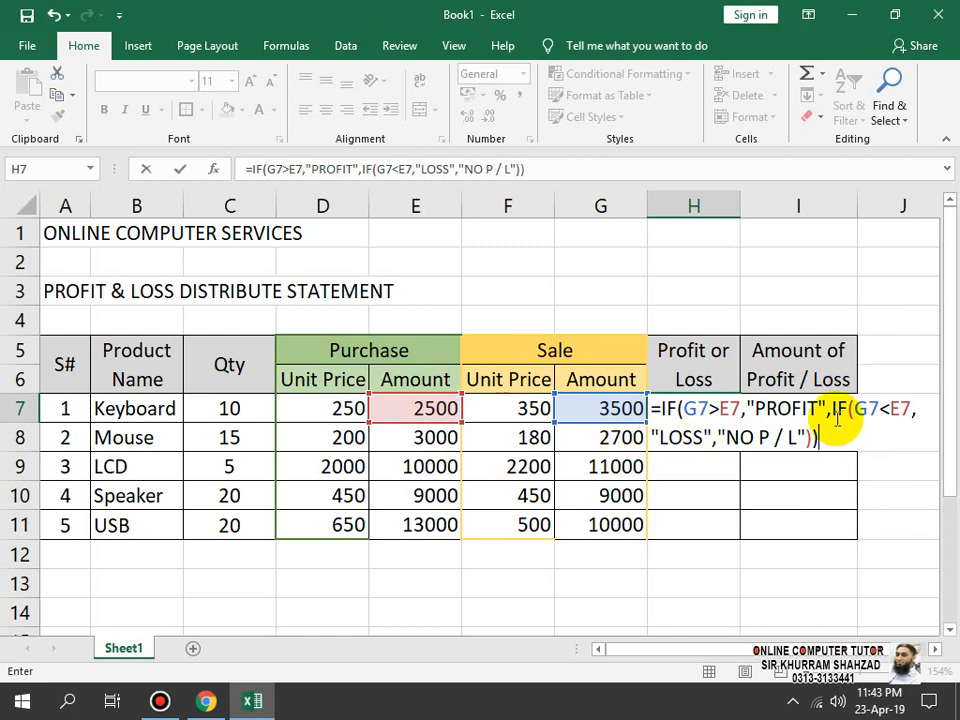
key(Return)
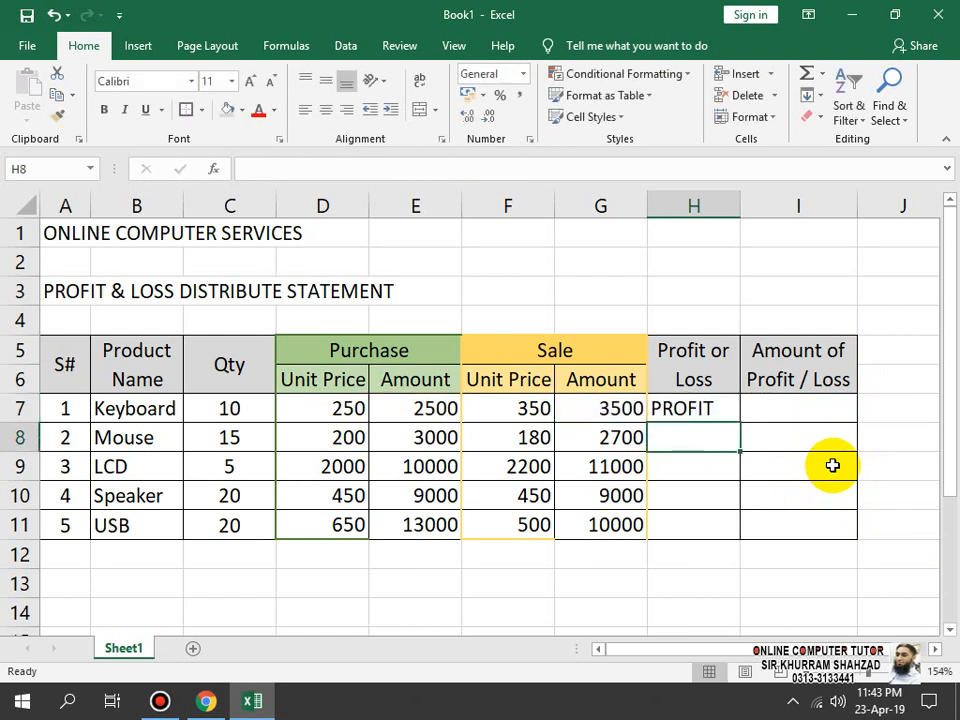
- Fill the profit-or-loss formula from H7 down to H11
click(677, 403)
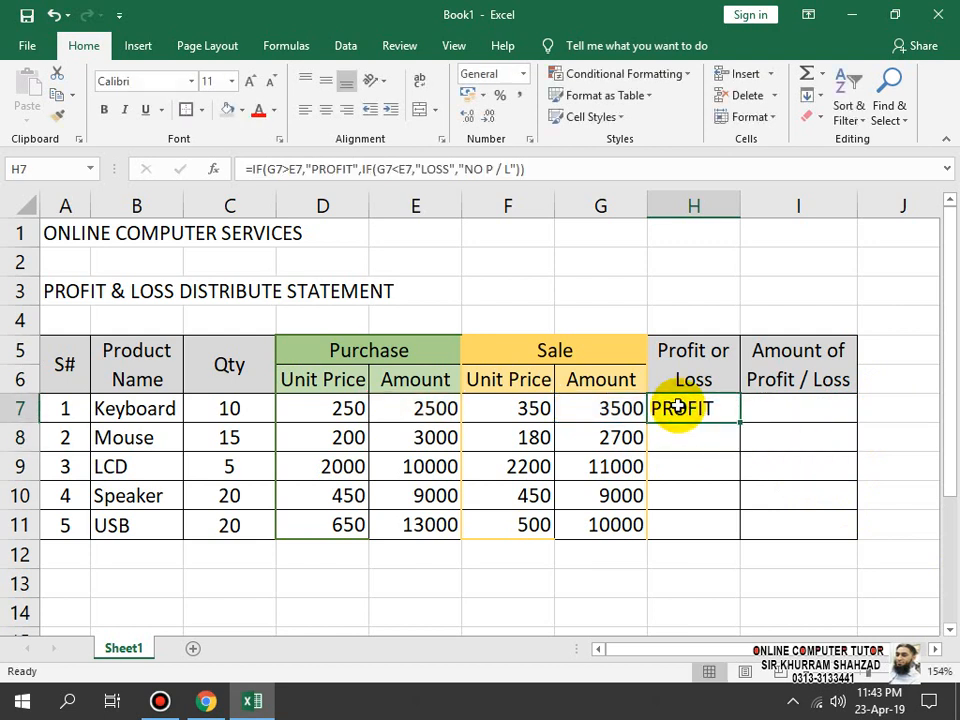
drag(740, 422, 746, 535)
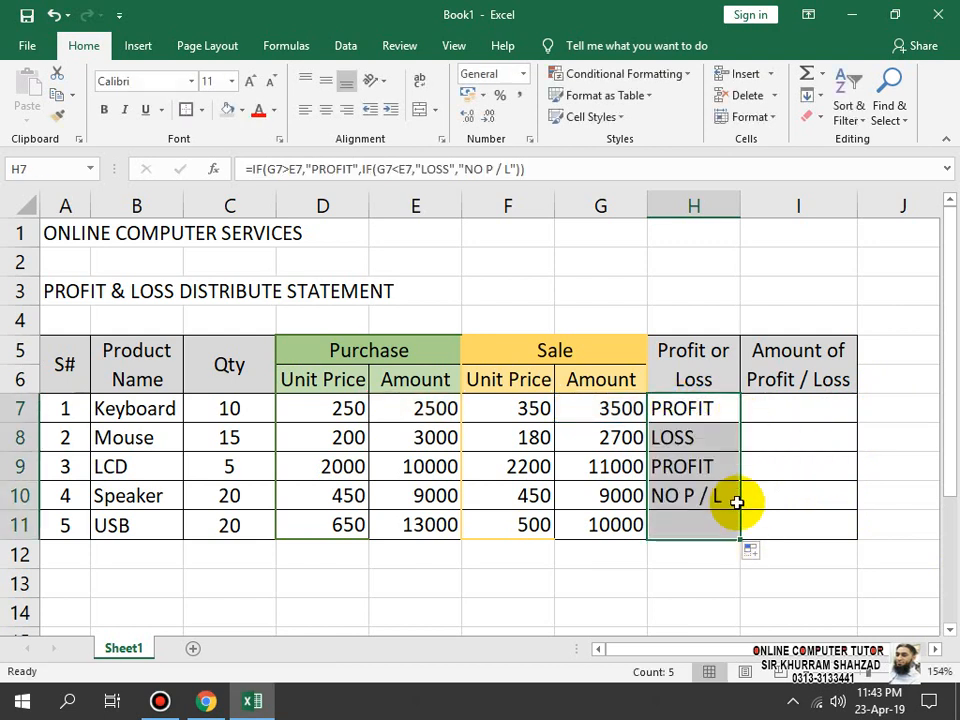
- Check the Profit or Loss results in H8:H11 against each product's purchase and sale figures
click(690, 445)
click(609, 437)
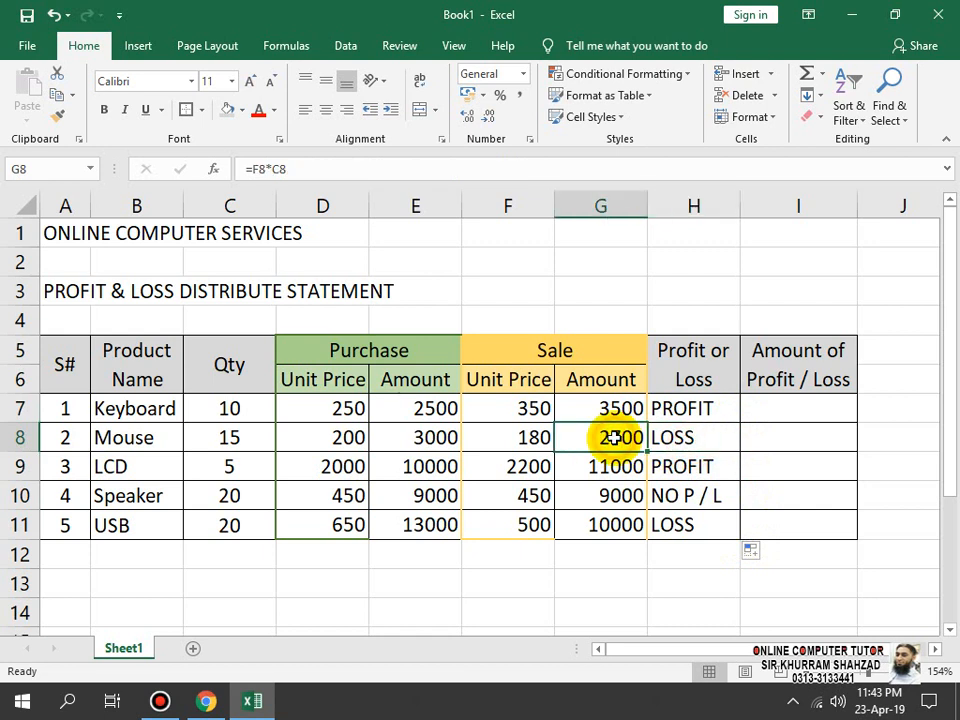
click(710, 440)
click(719, 466)
click(707, 496)
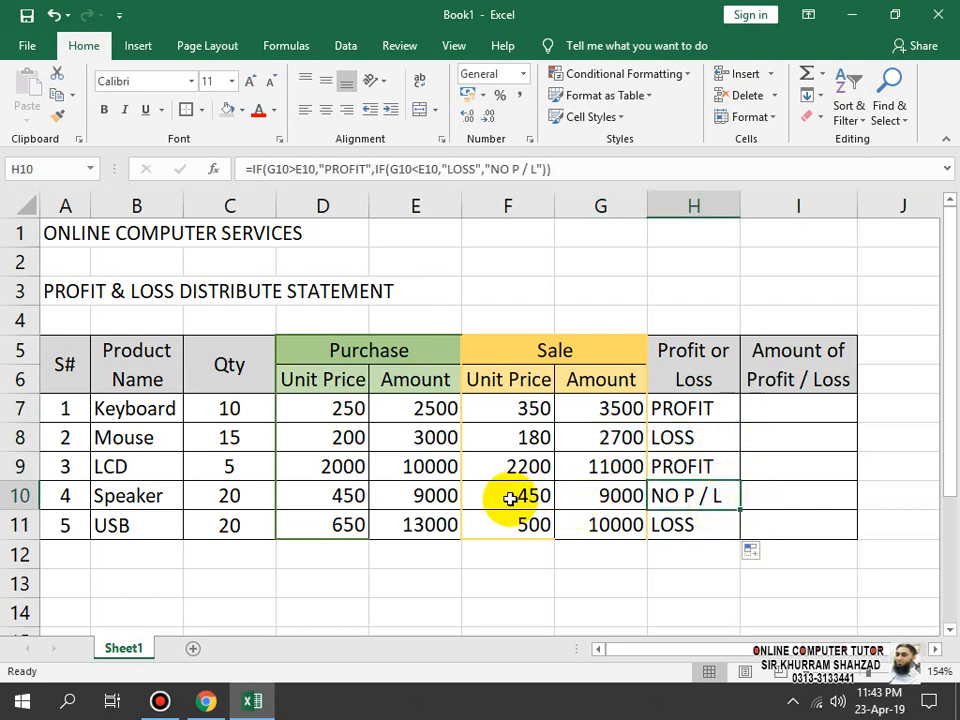
click(350, 503)
click(510, 488)
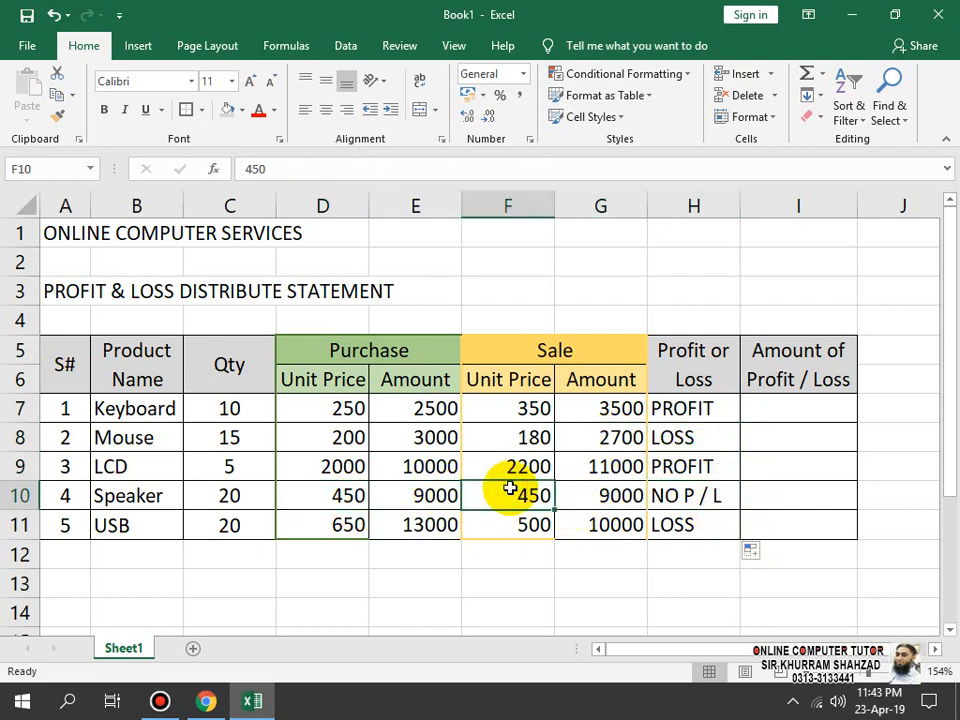
click(704, 497)
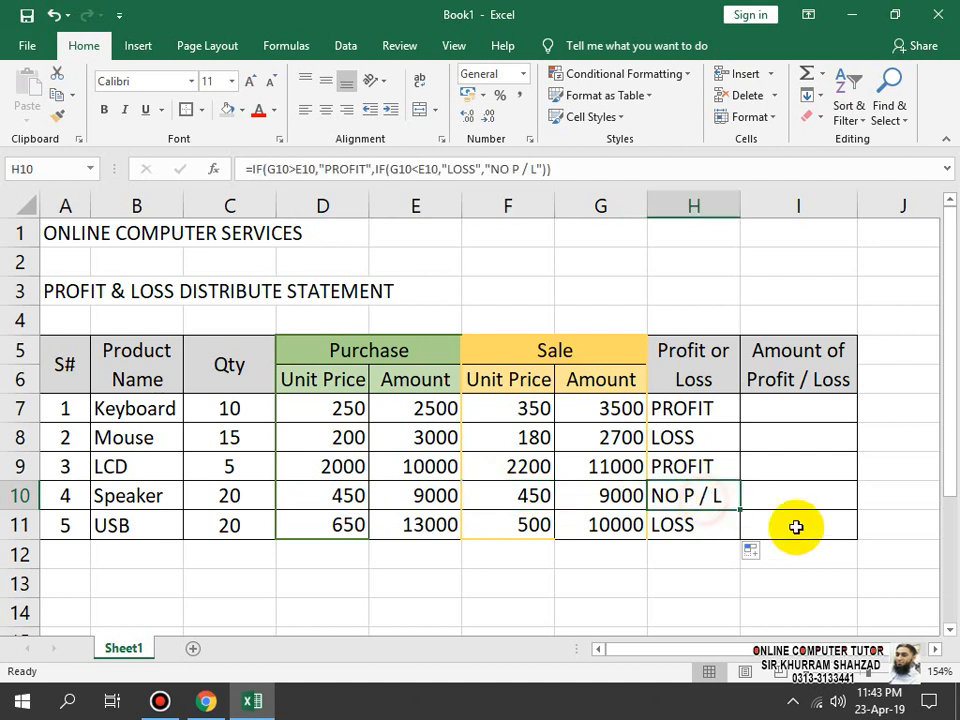
click(697, 533)
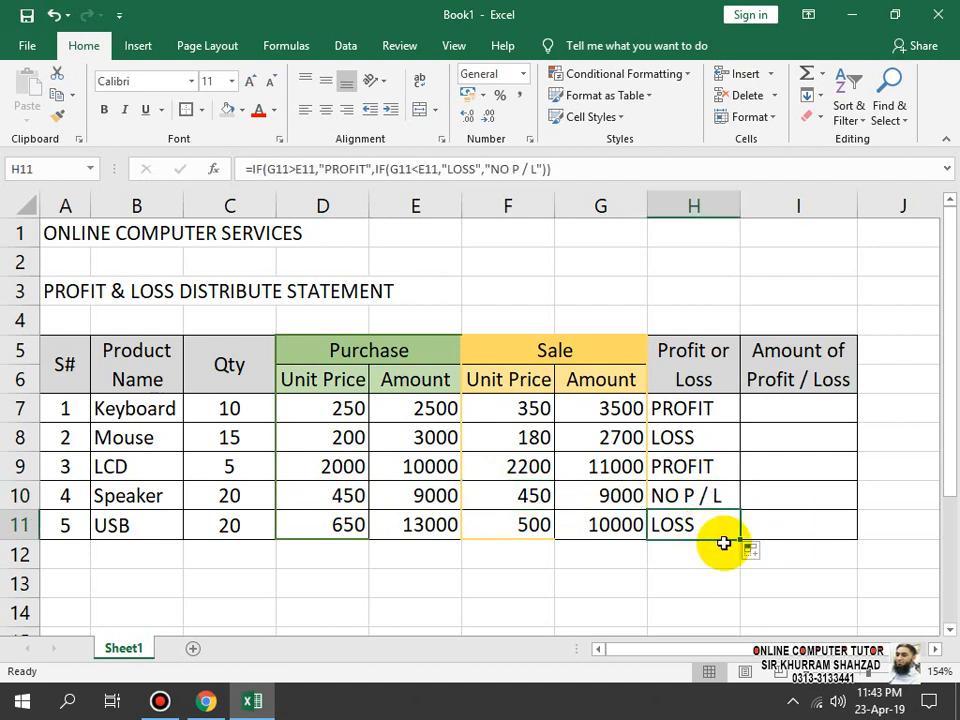
- Center the Profit or Loss results in H7:H11
drag(690, 408, 698, 524)
click(326, 109)
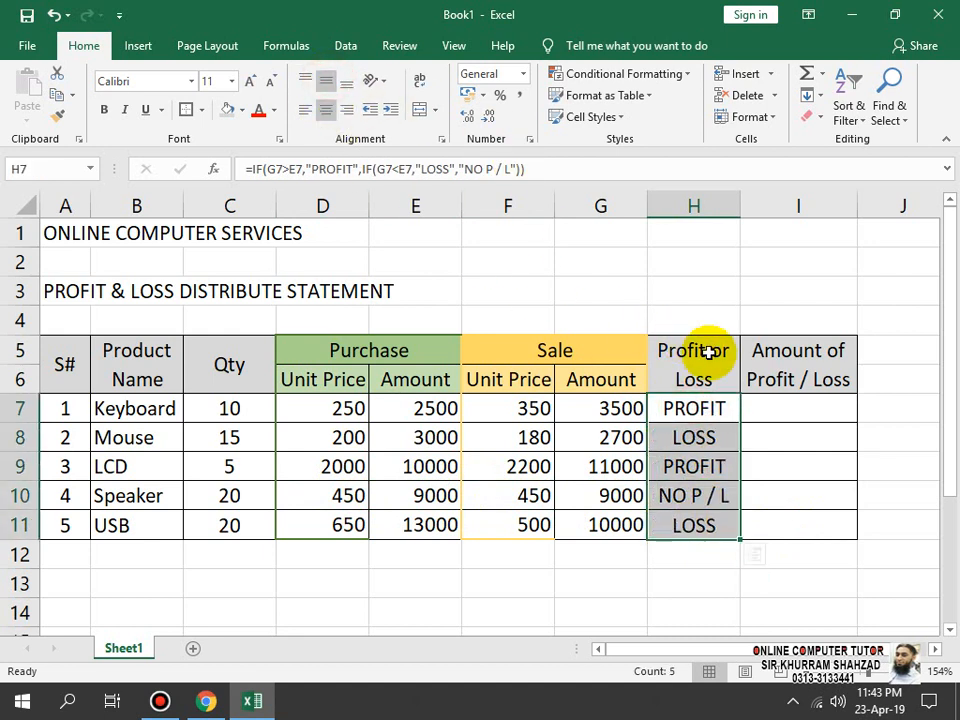
- Calculate the Amount of Profit / Loss in I7 with =G7-E7 and fill the formula down to I11
click(768, 399)
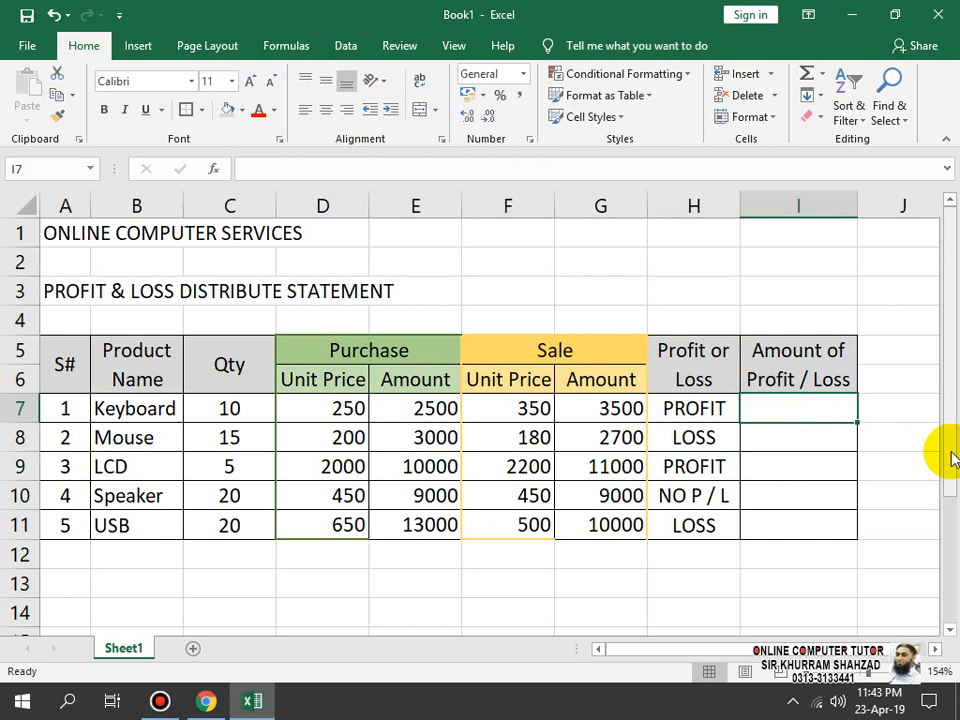
text(=)
key(Left)
key(Left)
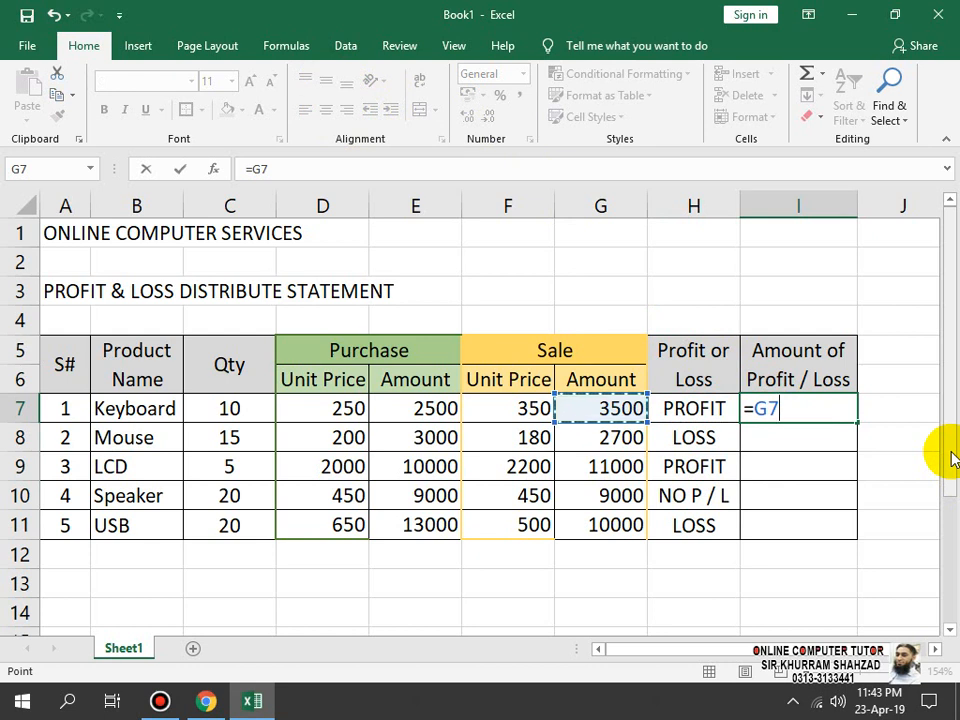
text(-)
click(428, 409)
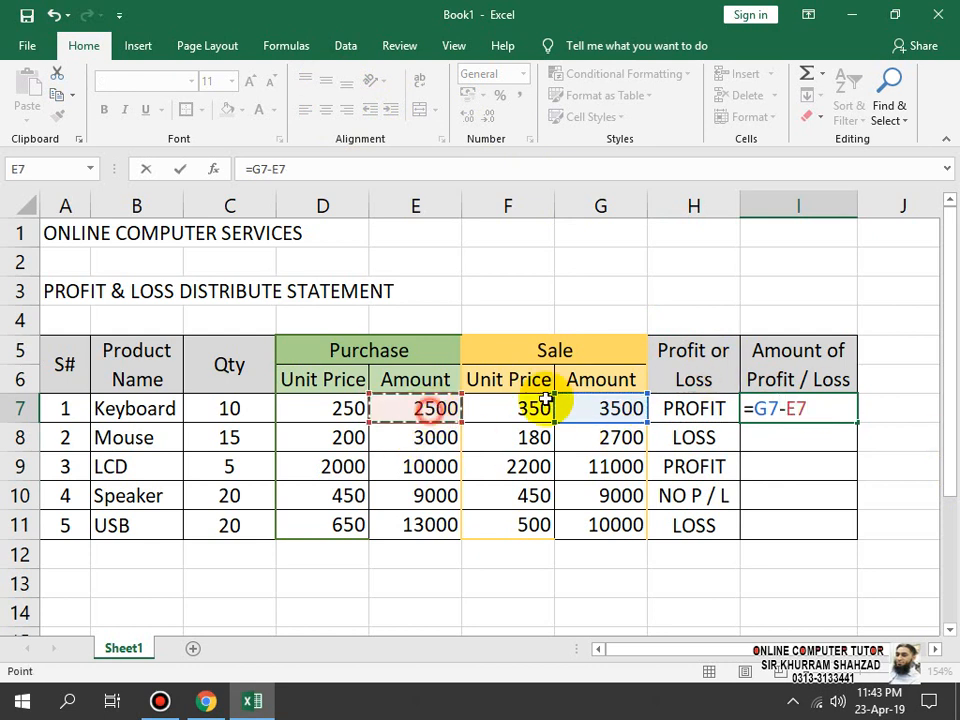
key(Return)
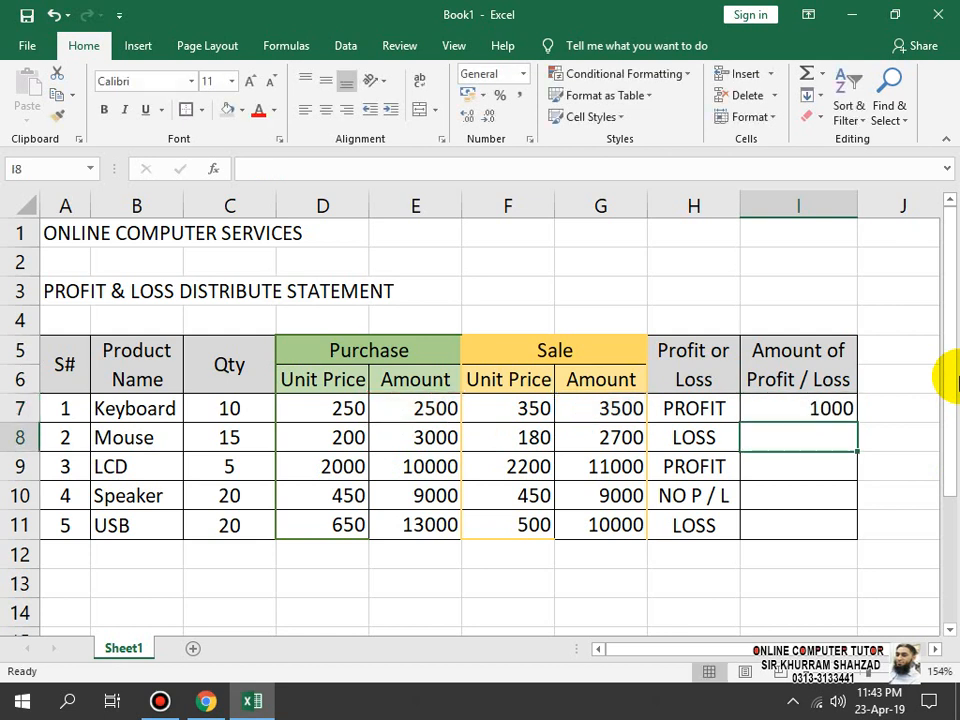
click(838, 414)
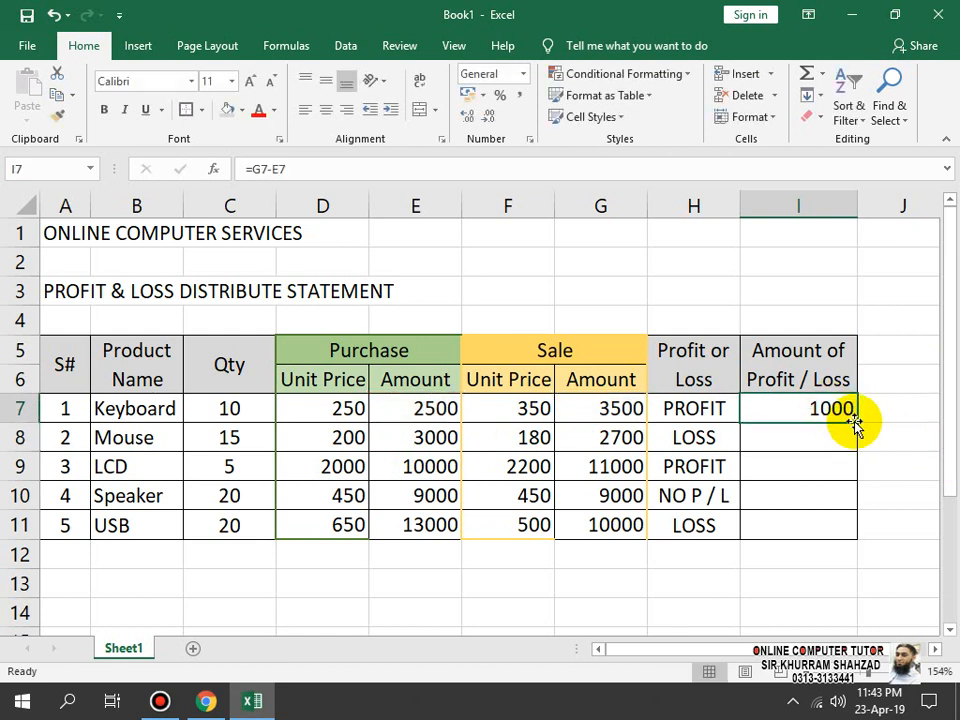
click(861, 427)
click(849, 412)
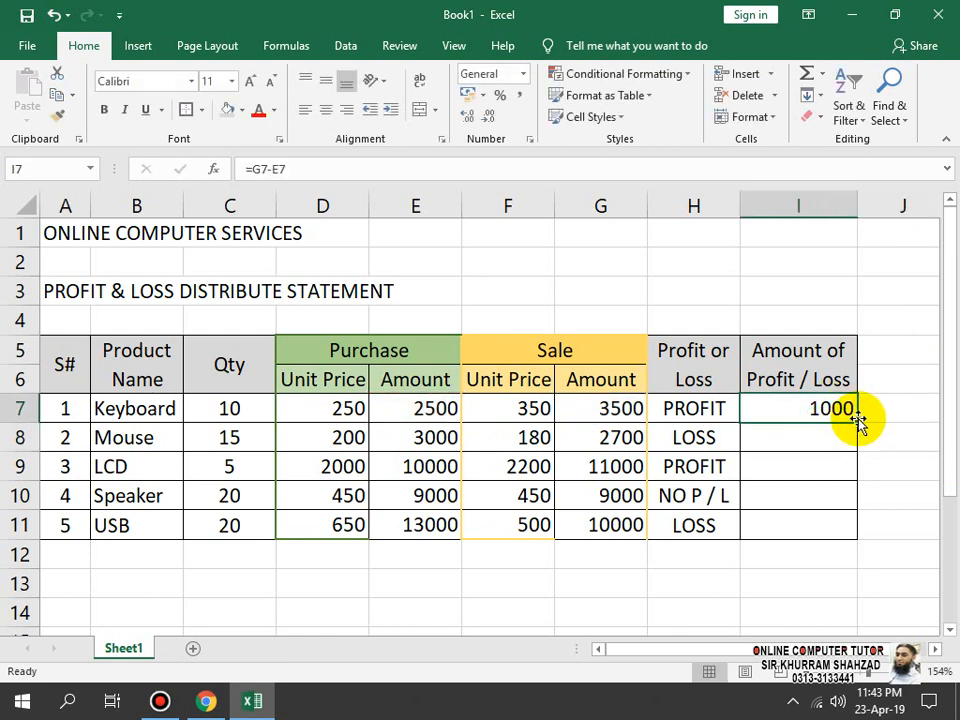
drag(855, 422, 845, 540)
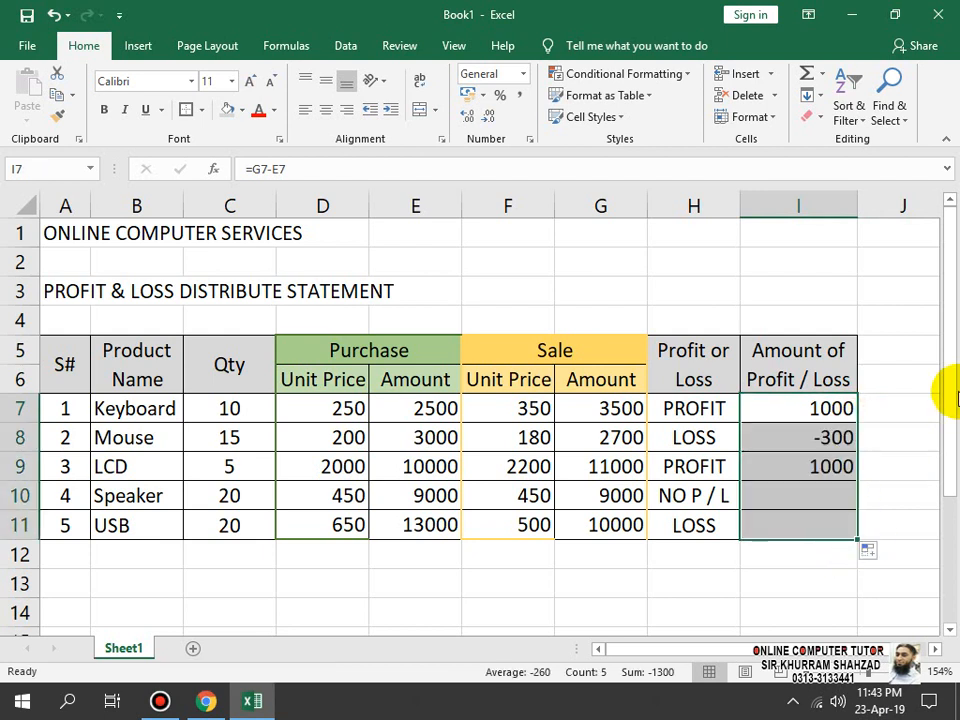
- Review the Amount of Profit / Loss for each product in I7:I11
key(Down)
key(Up)
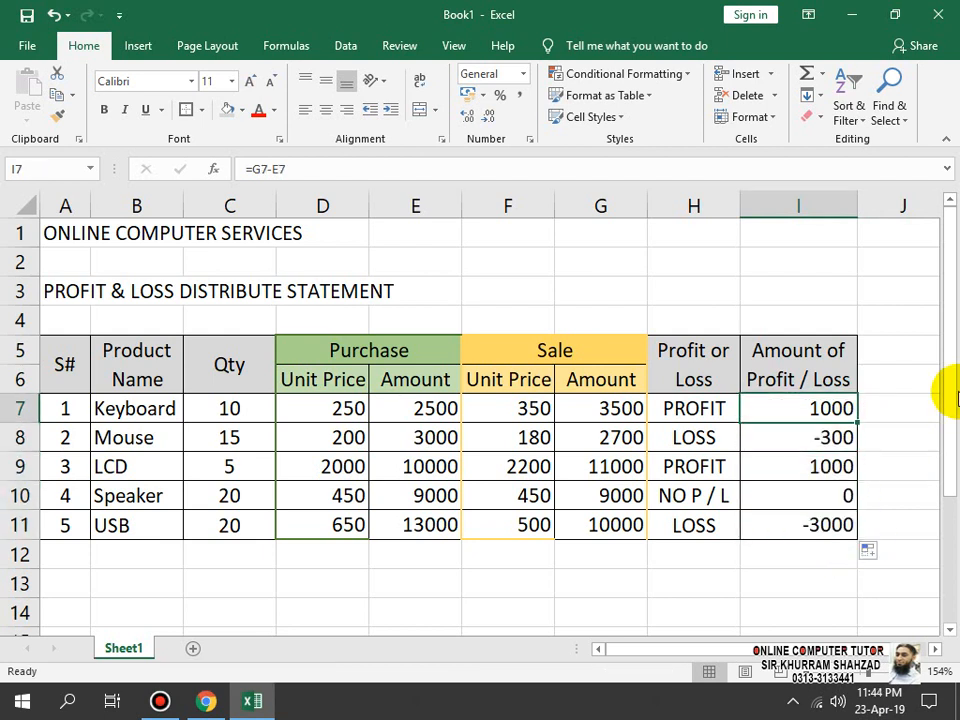
key(Down)
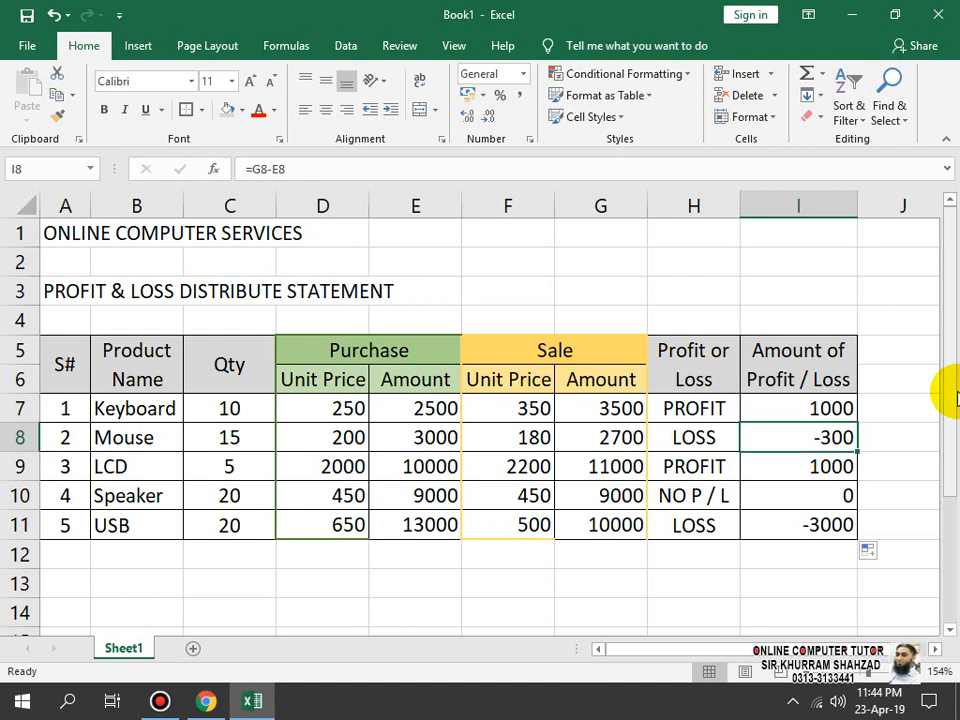
key(Down)
key(Down)
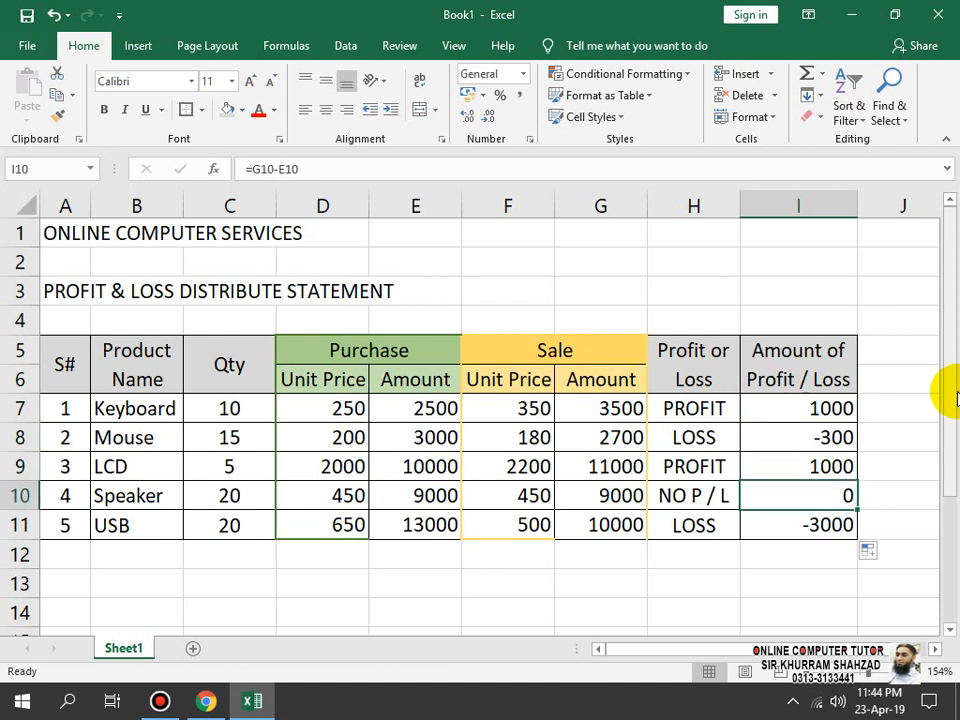
key(Down)
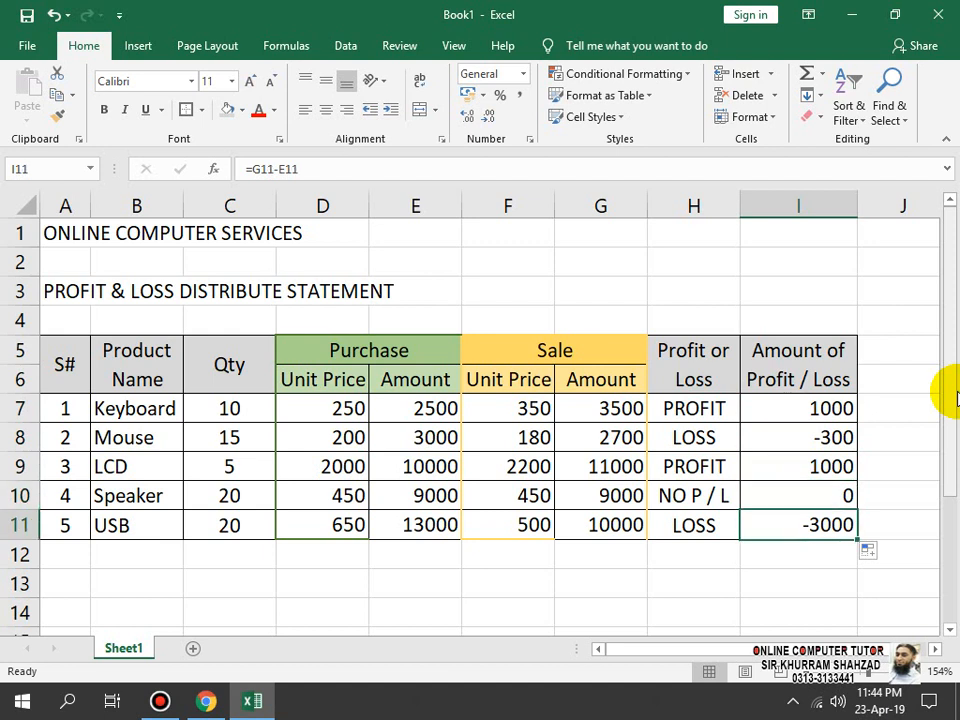
key(Up)
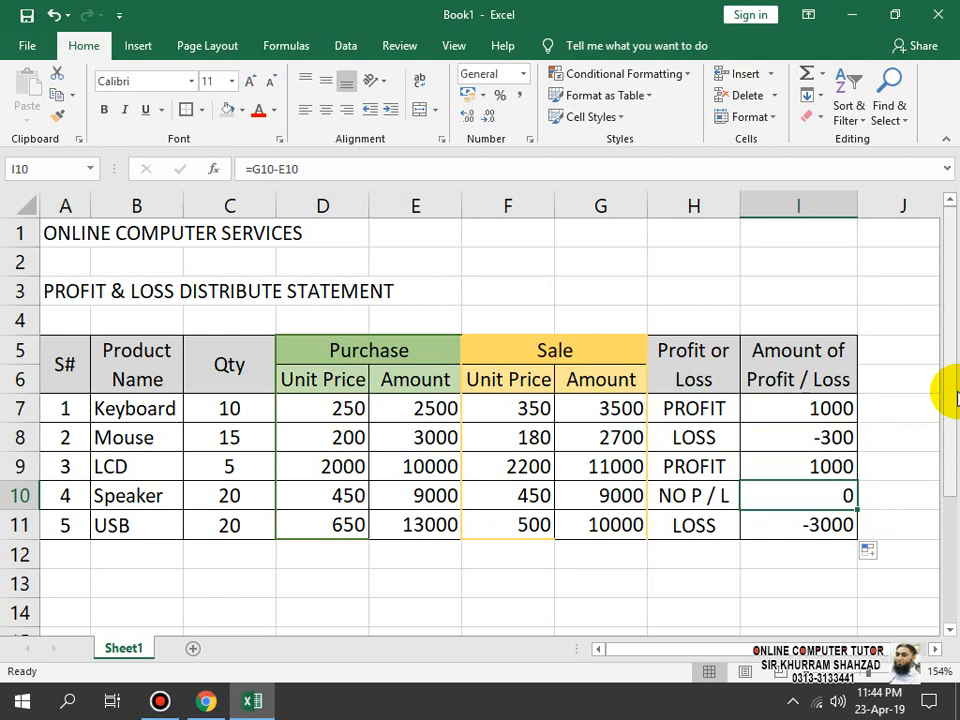
key(Down)
- Enter the label Total Profit in H12 below the table, and merge and center it across G12:H12
key(Down)
key(Down)
key(Up)
key(Left)
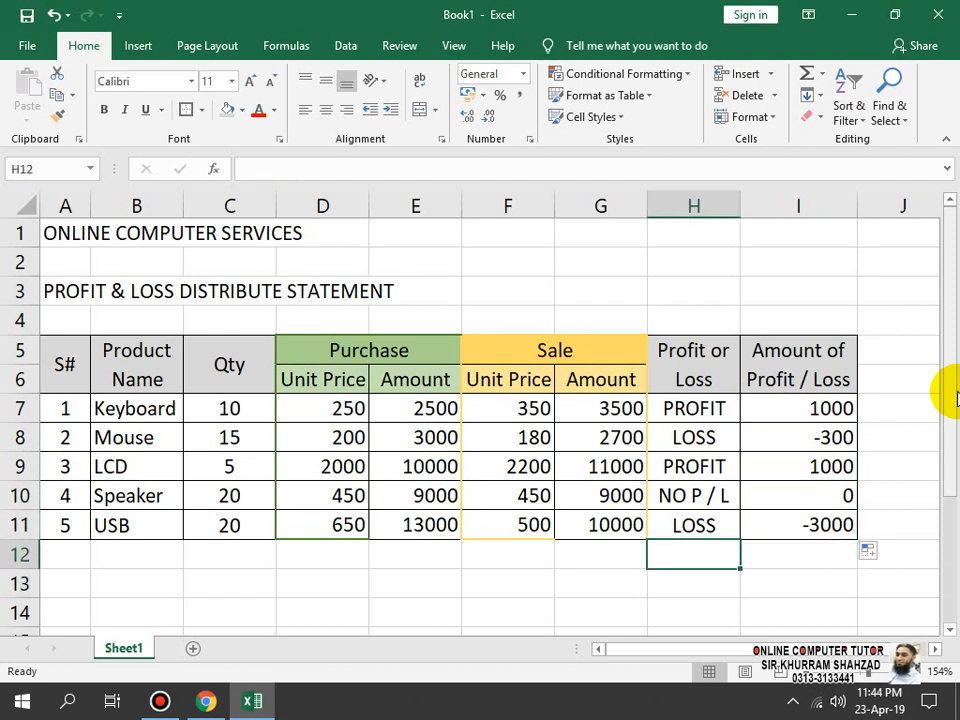
text(tOTAL )
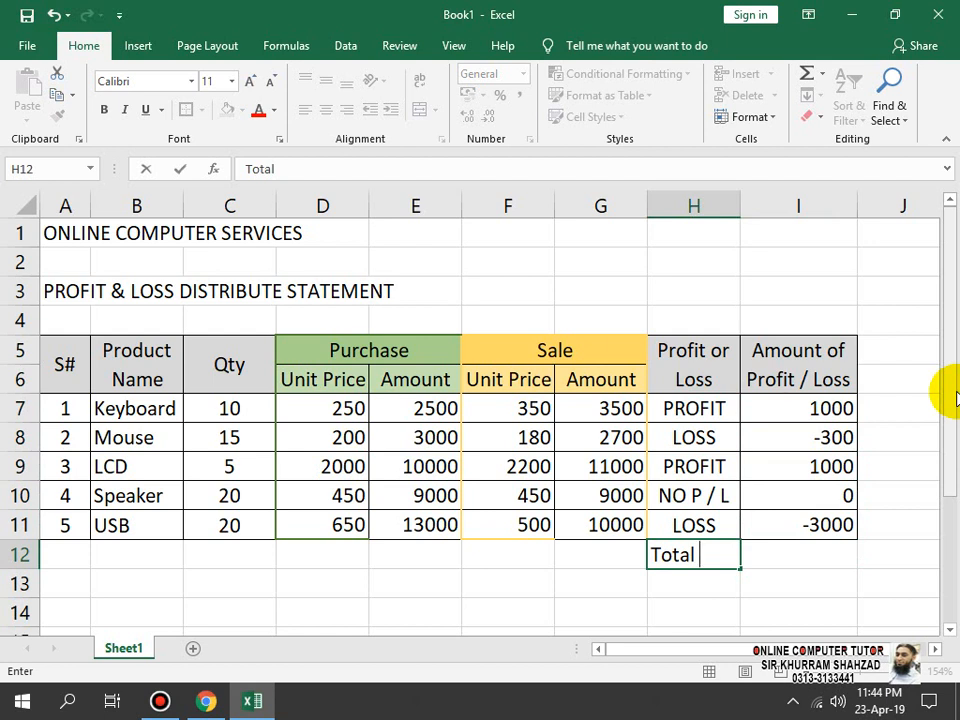
text(Proft)
key(BackSpace)
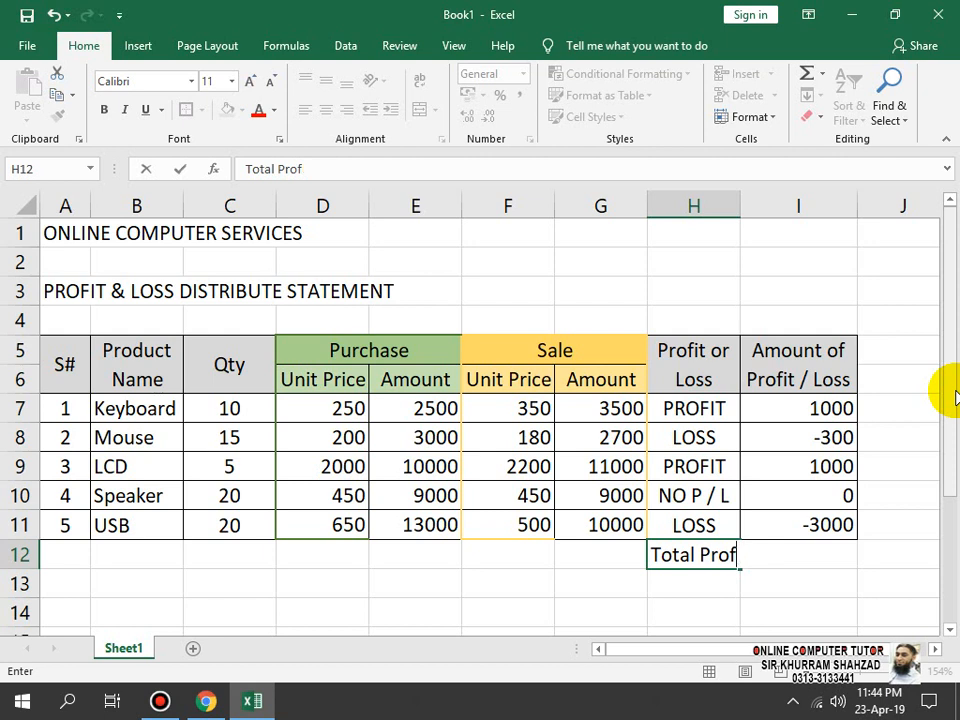
text(it)
key(Return)
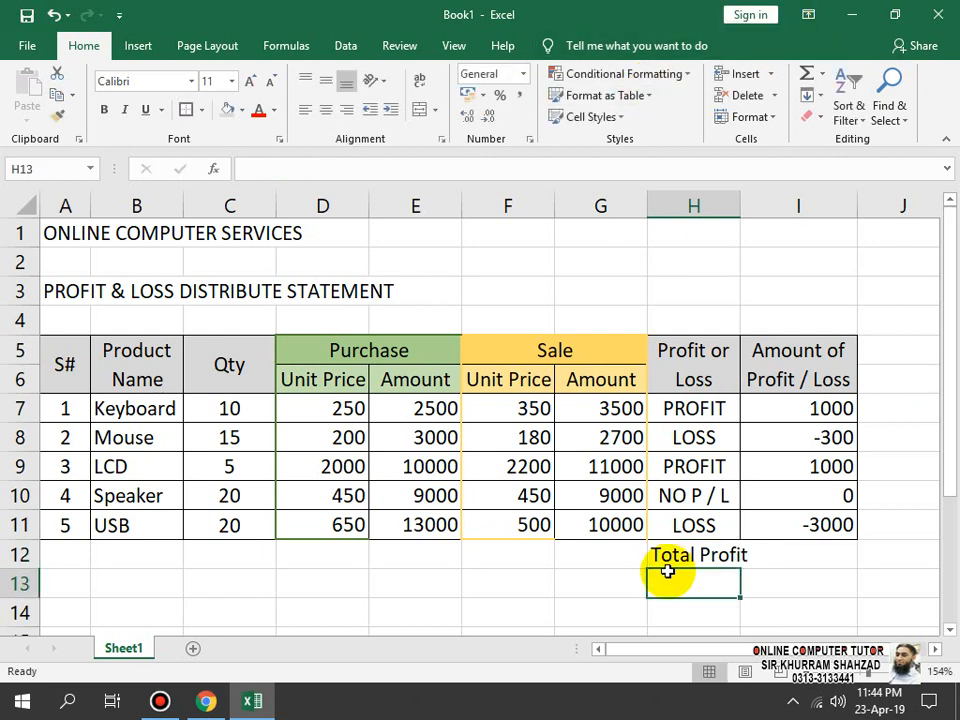
drag(662, 552, 611, 553)
click(415, 103)
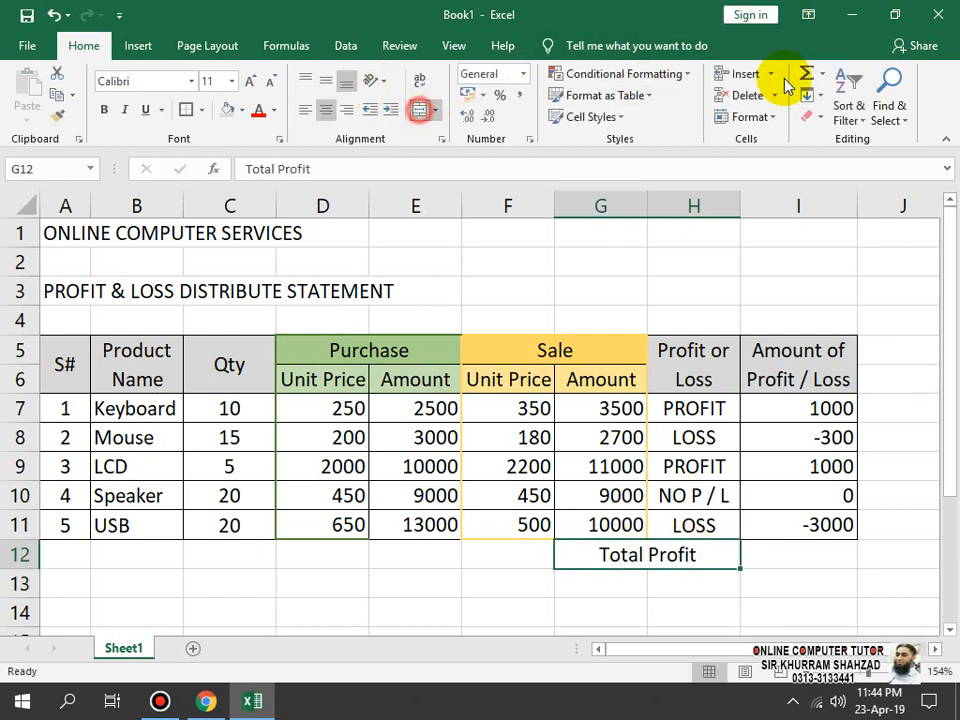
key(ctrl+c)
key(Down)
text(v)
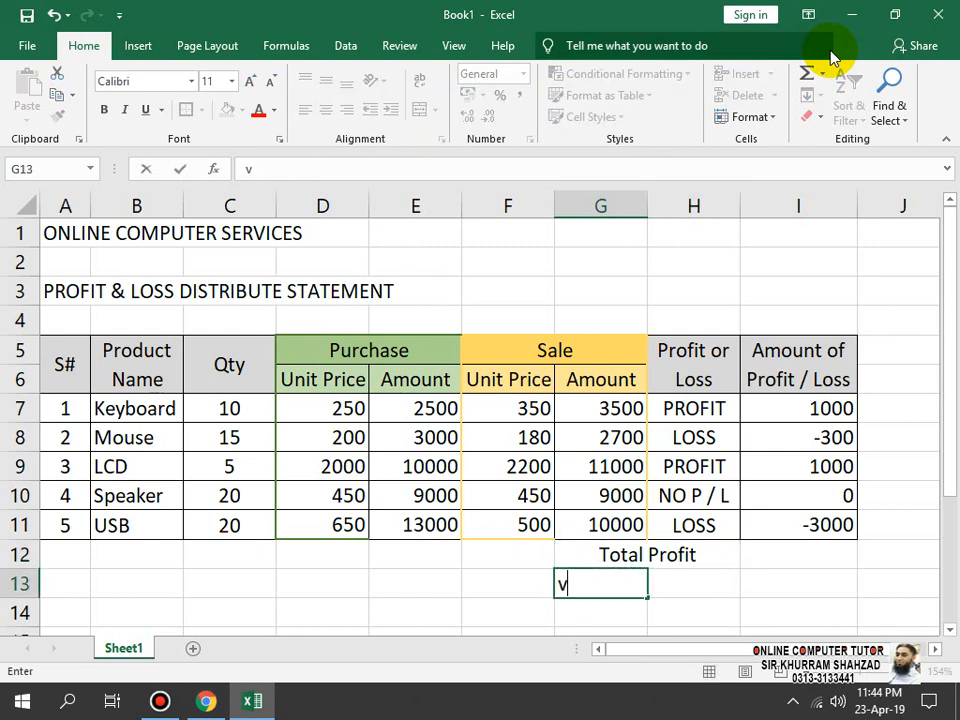
key(Escape)
key(Up)
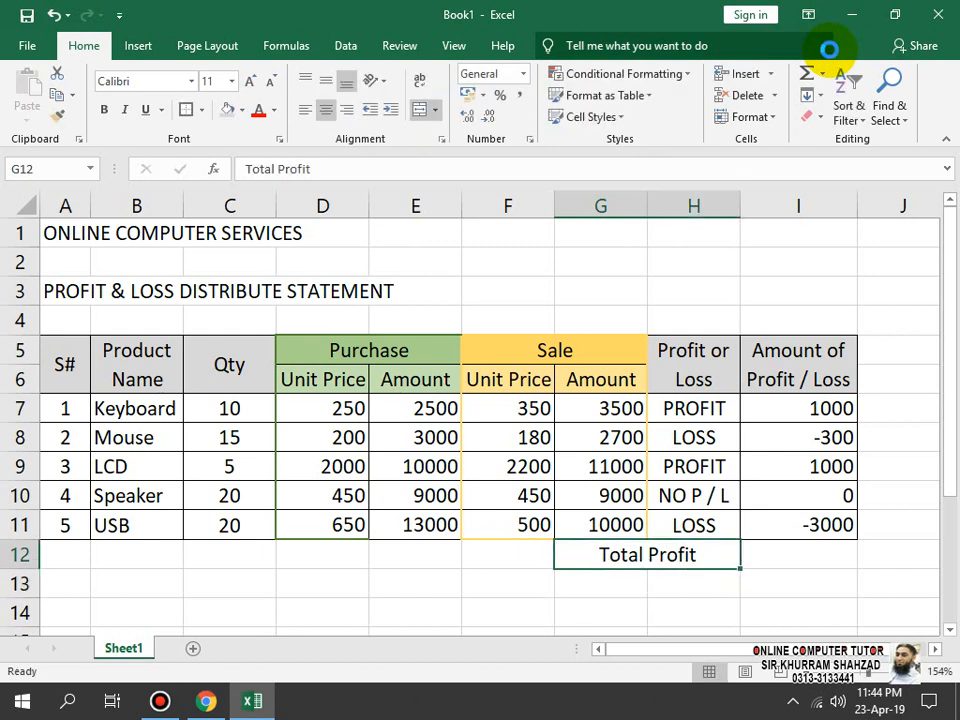
- Copy the merged Total Profit label into the row below, at G13:H13
key(ctrl+c)
key(Down)
key(ctrl+v)
key(Escape)
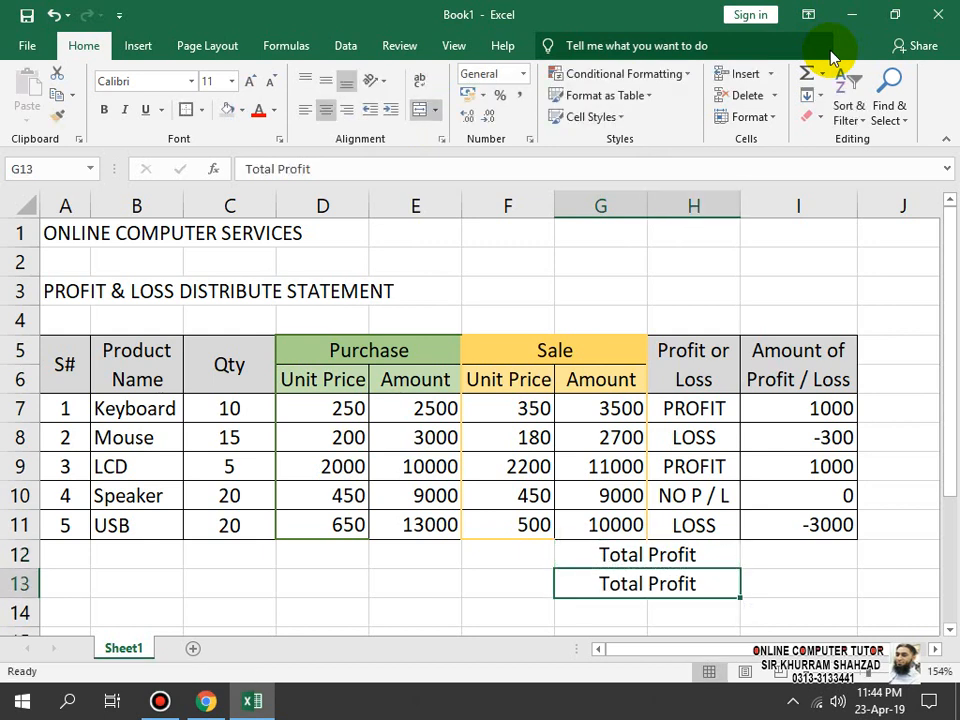
- Change the copied label in G13 to Total Loss
key(F2)
key(BackSpace)
key(BackSpace)
key(BackSpace)
key(BackSpace)
key(BackSpace)
key(BackSpace)
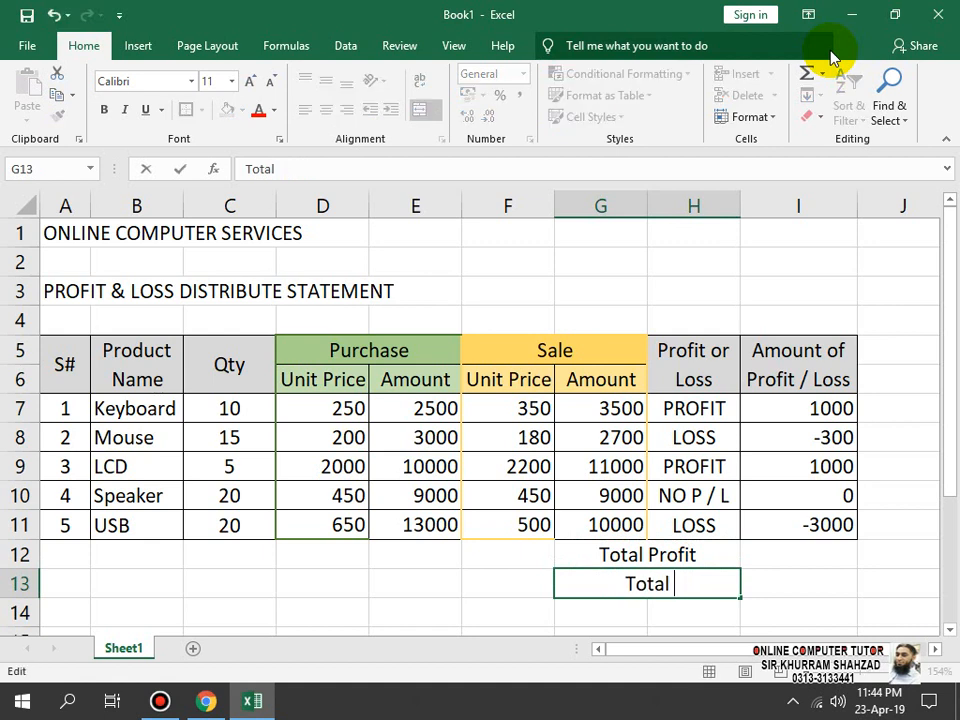
text(Loss)
key(Return)
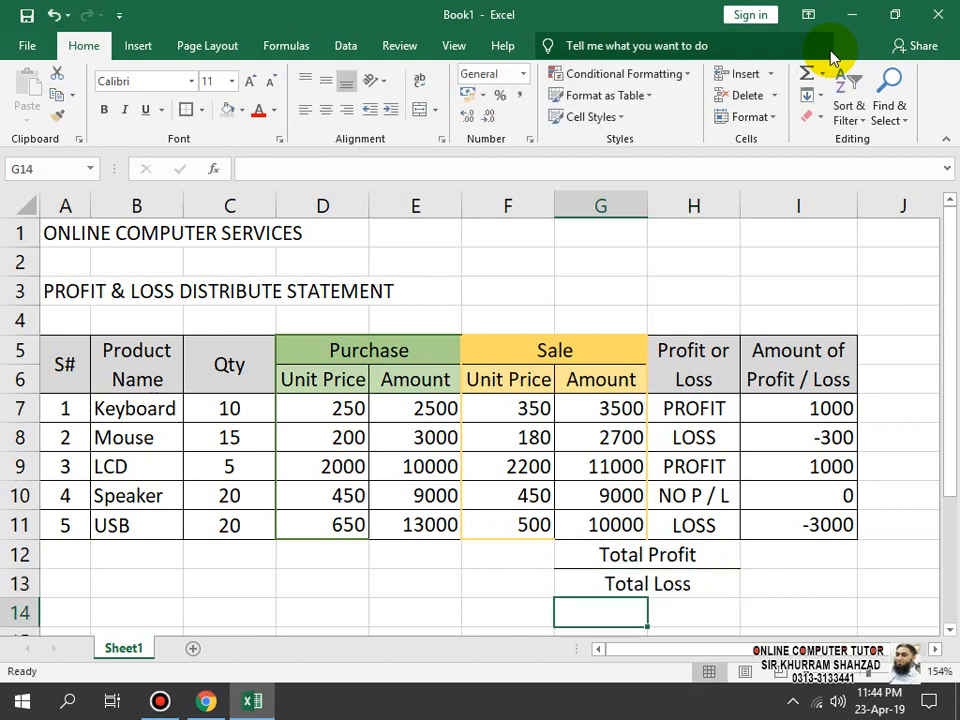
- Merge and center G14:H14 below Total Loss and enter the label Profit Distribute Partner 1
key(shift+Right)
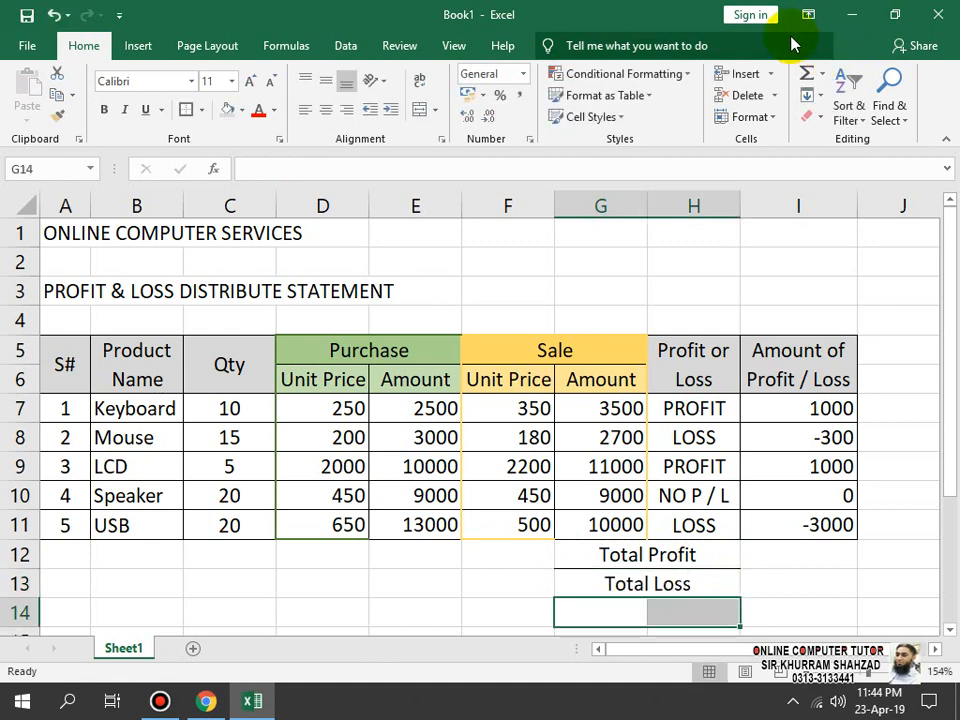
click(420, 112)
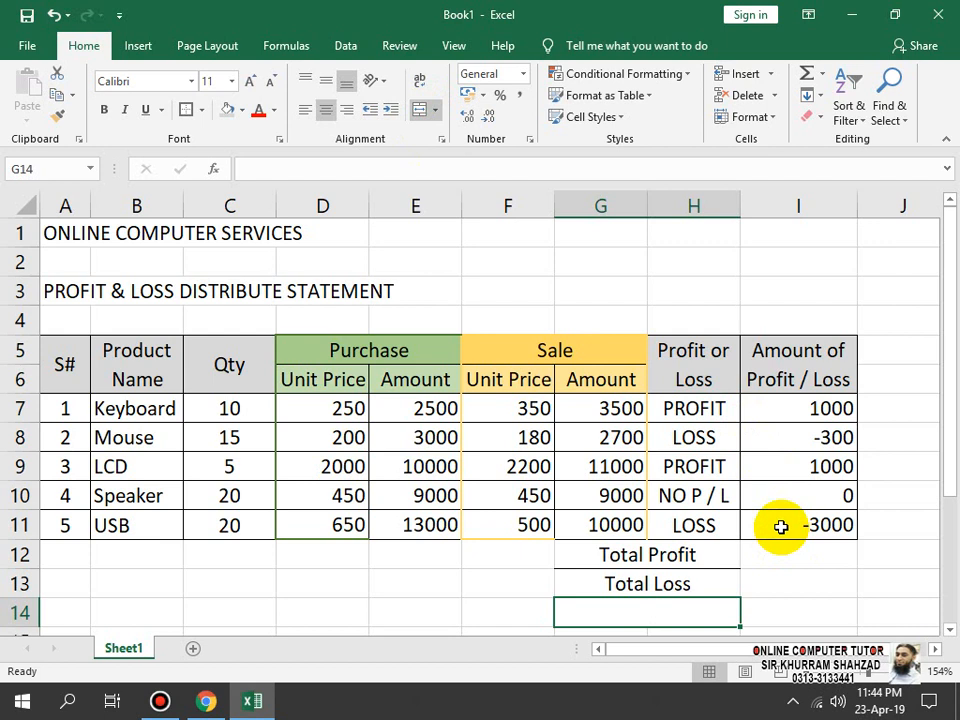
text(Pr)
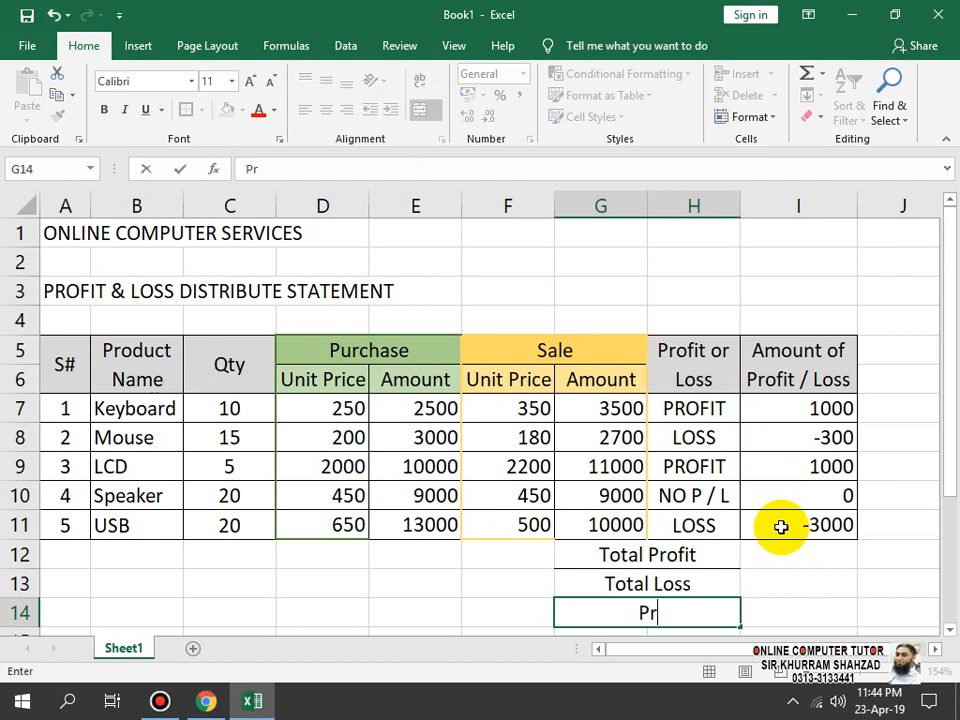
text(ofit )
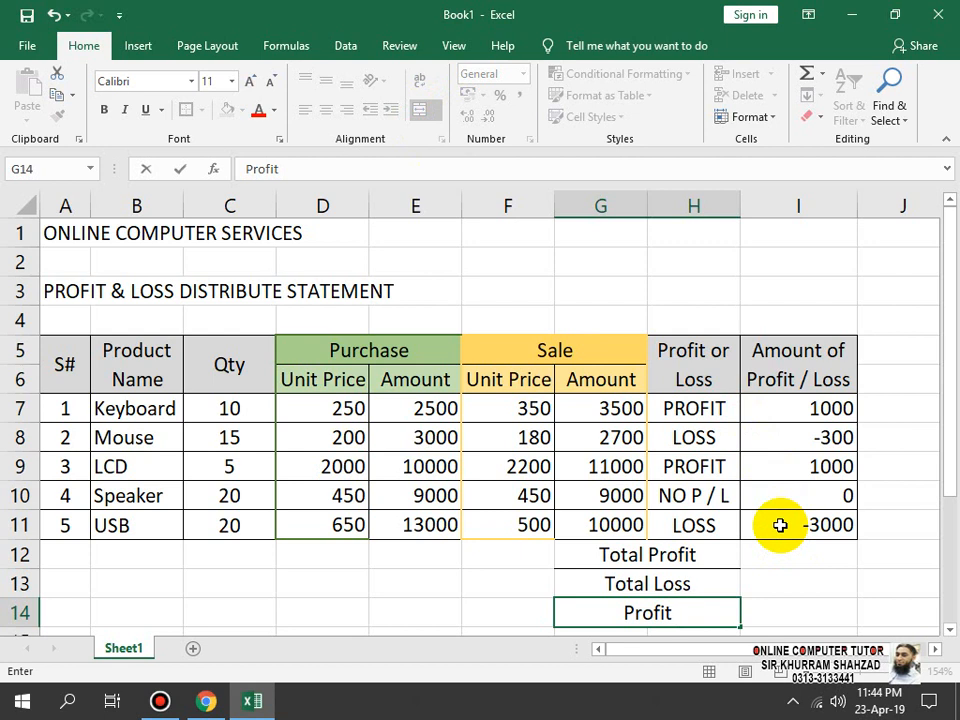
text(Distr)
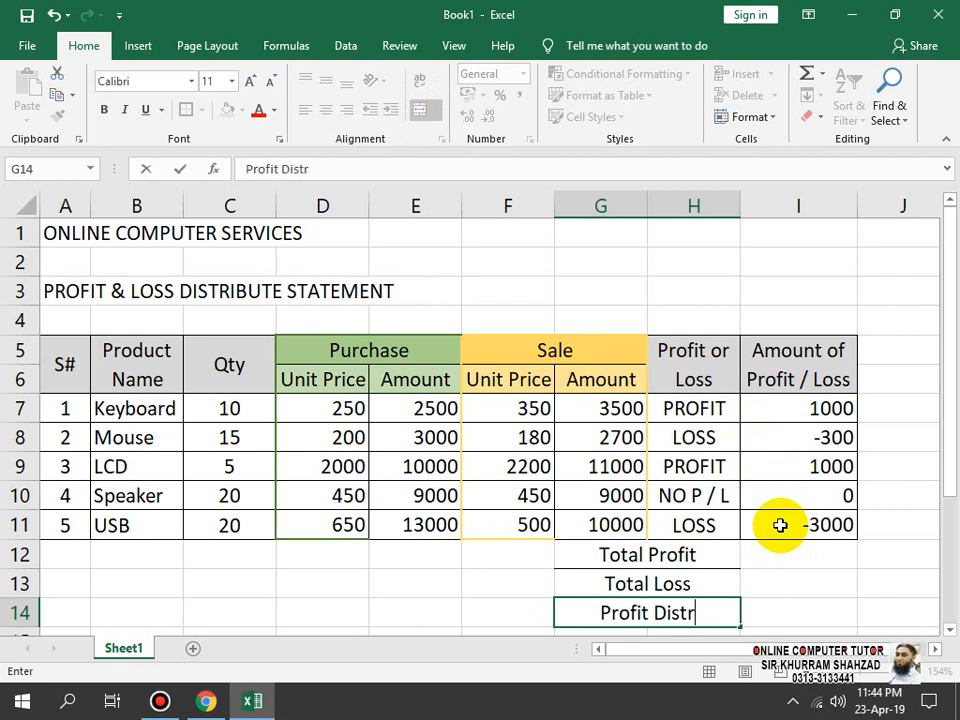
text(ibute P)
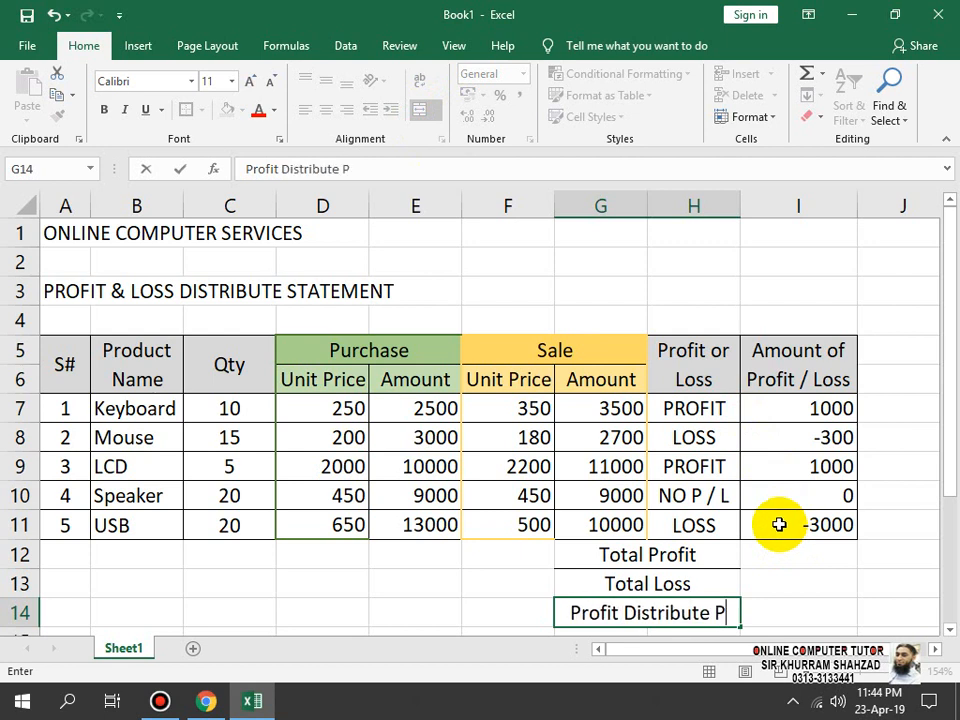
text(artner 1)
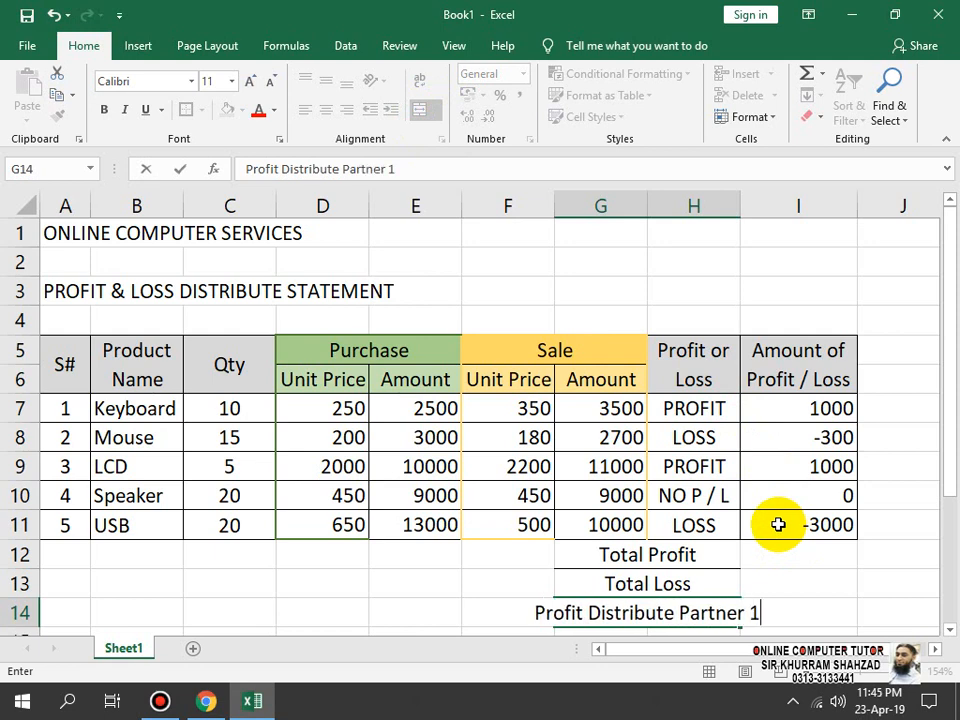
key(Return)
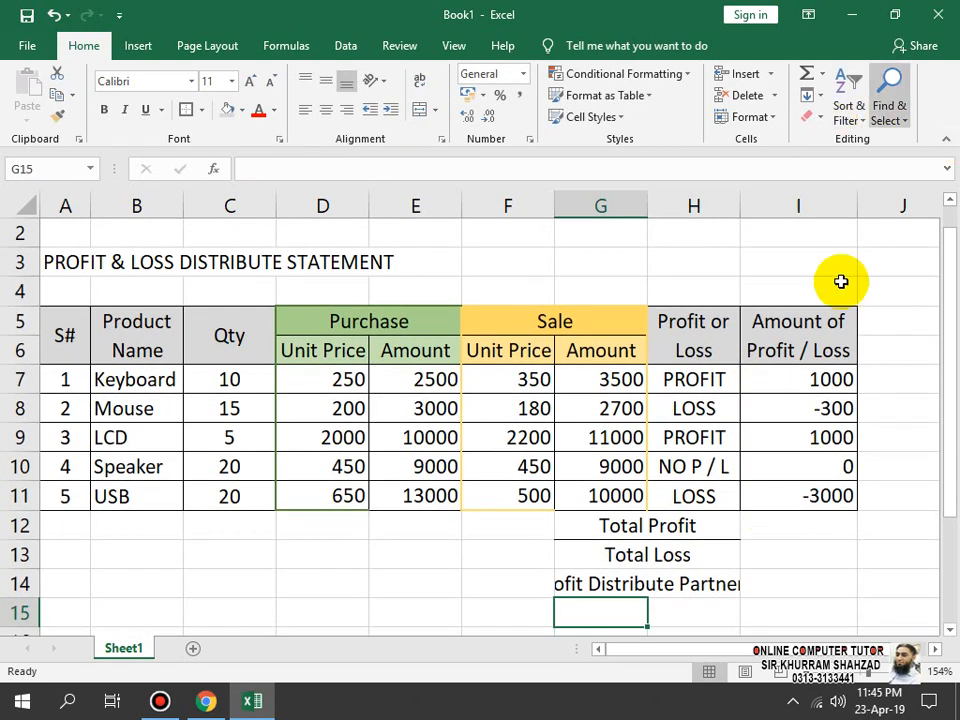
- Copy the merged Profit Distribute Partner 1 label to G15:H15 and change the copy to Profit Distribute Partner 2
click(724, 583)
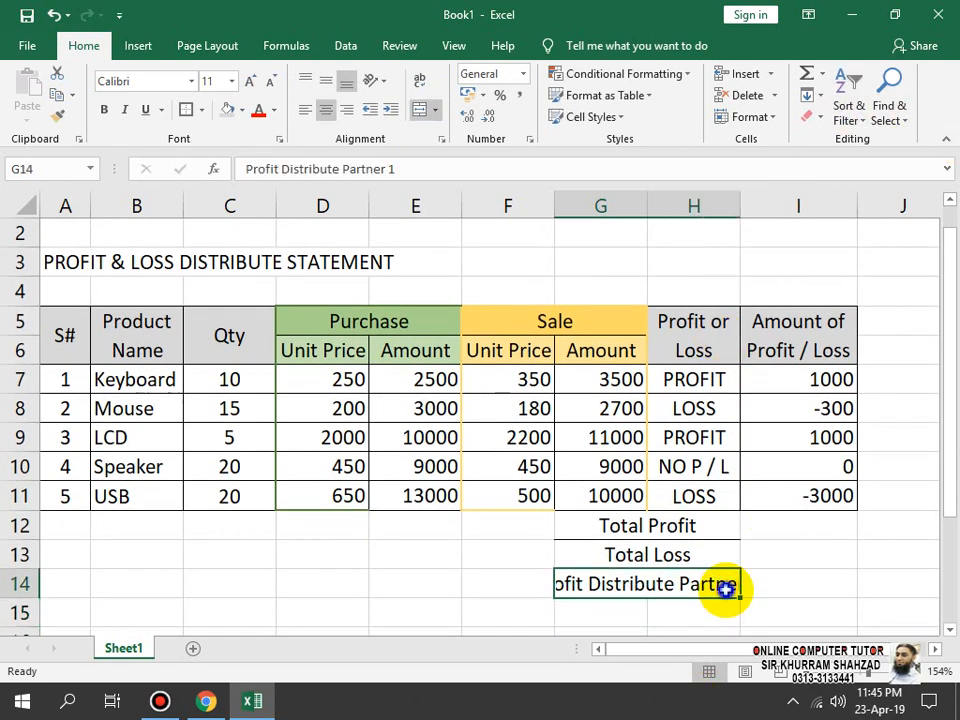
right_click(724, 583)
click(806, 205)
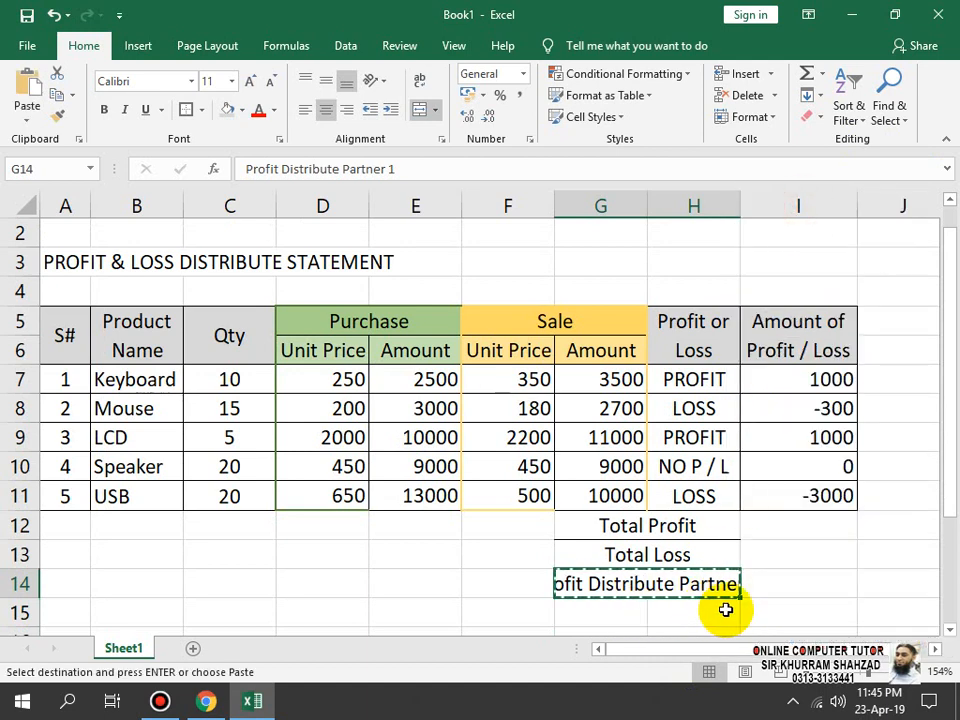
click(725, 609)
right_click(639, 609)
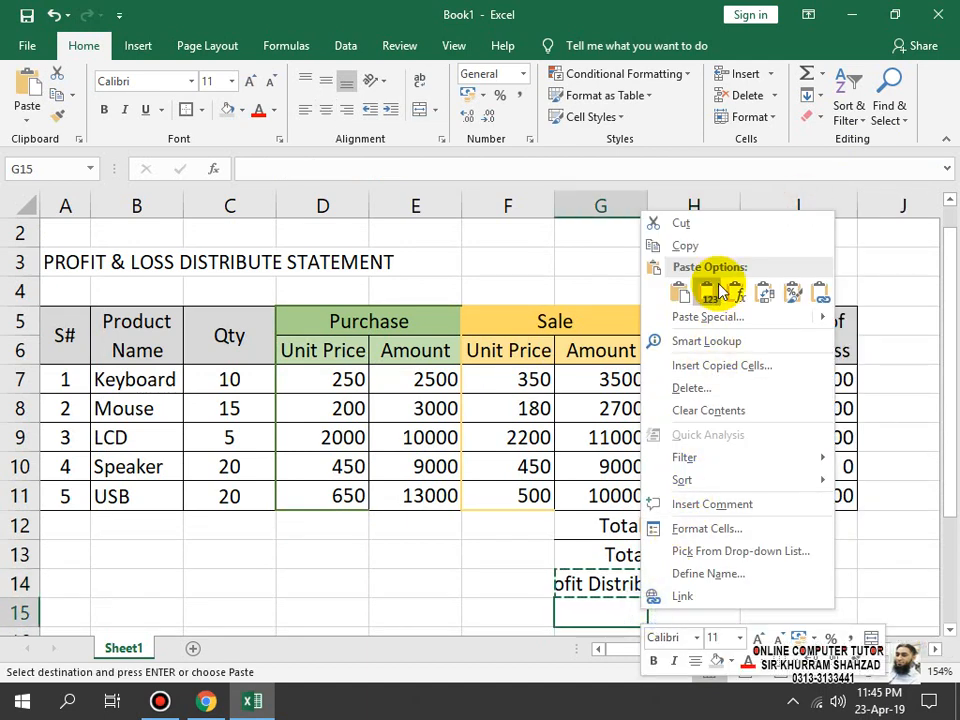
click(677, 295)
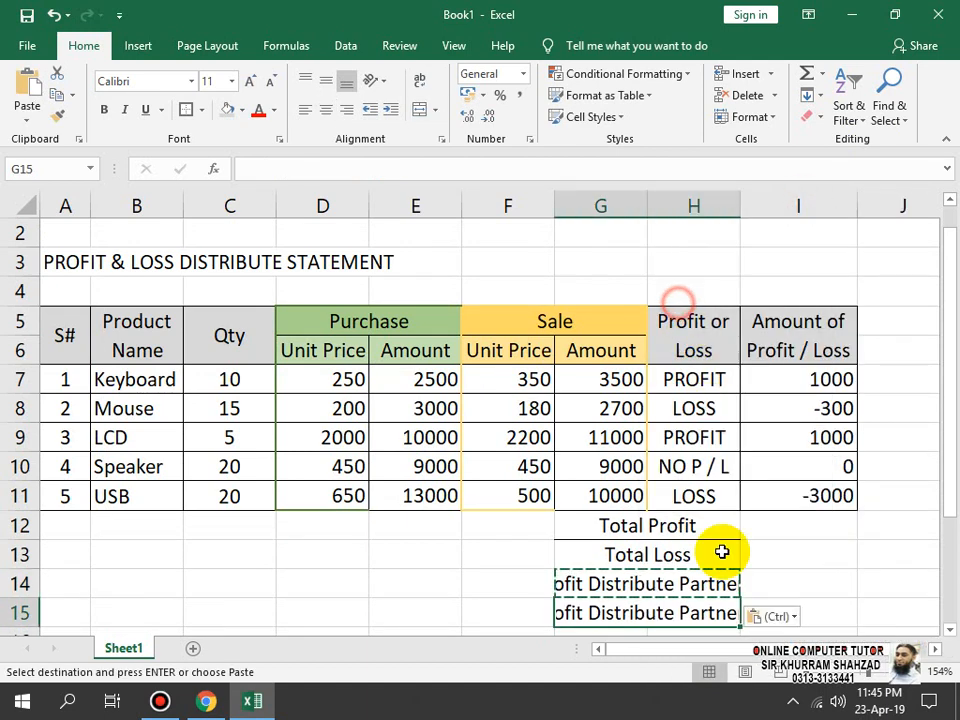
double_click(690, 610)
key(BackSpace)
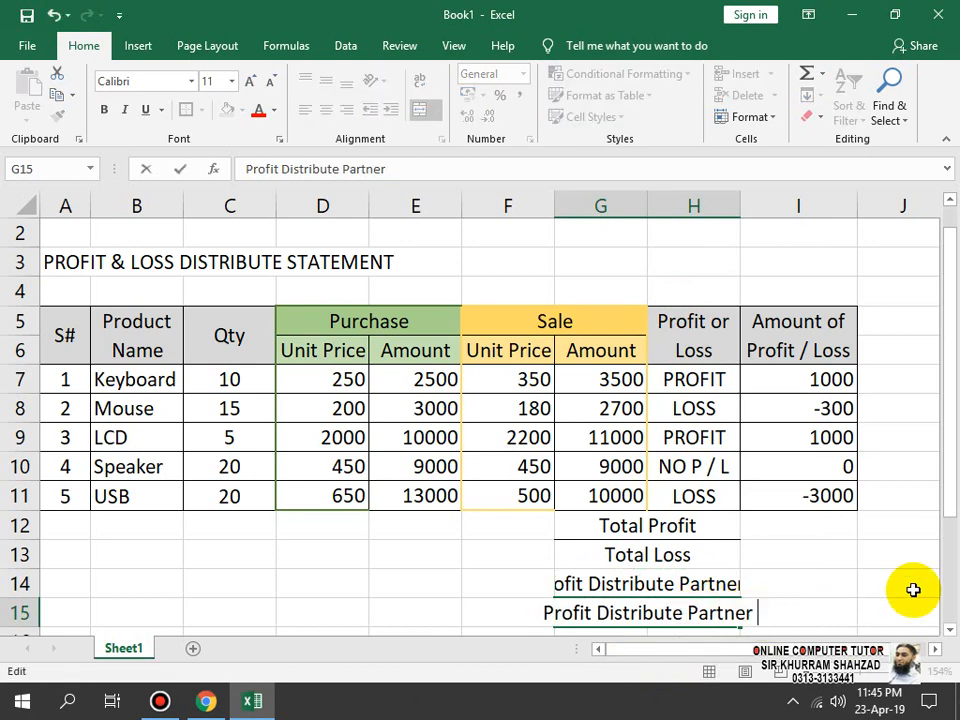
key(Return)
- Right-align the four summary labels in G12:H15 and format them bold at font size 9
drag(690, 497, 693, 576)
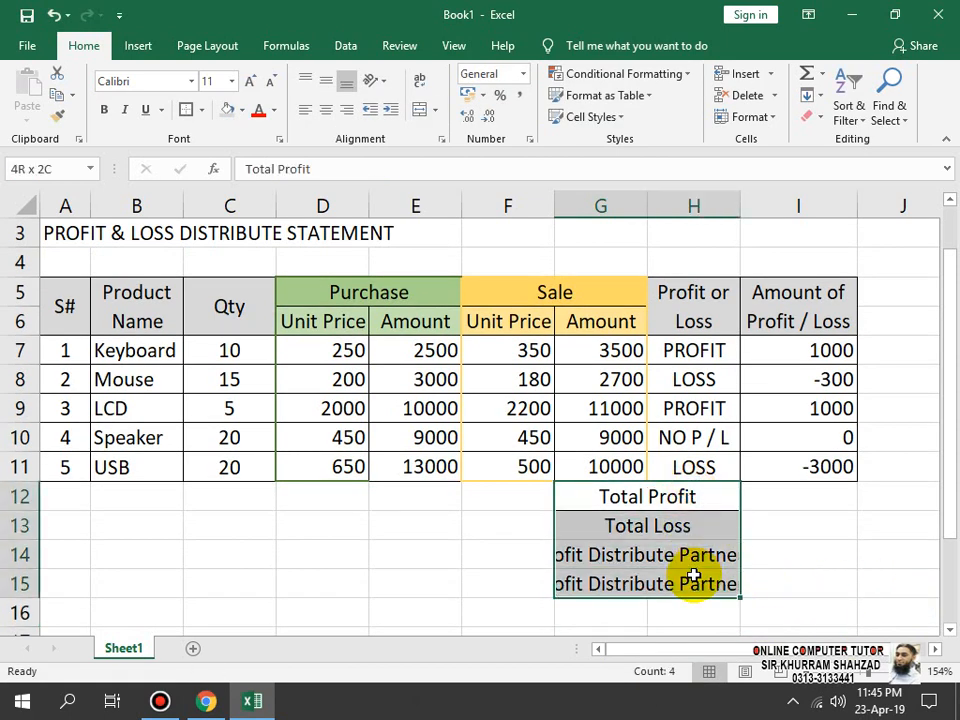
click(343, 116)
click(270, 82)
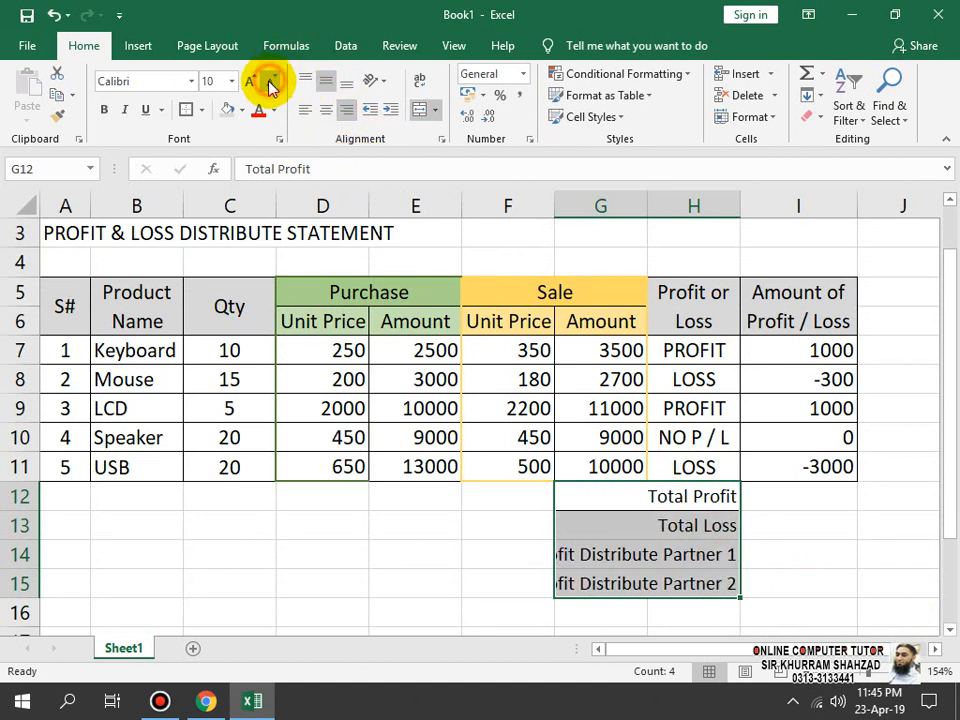
click(270, 82)
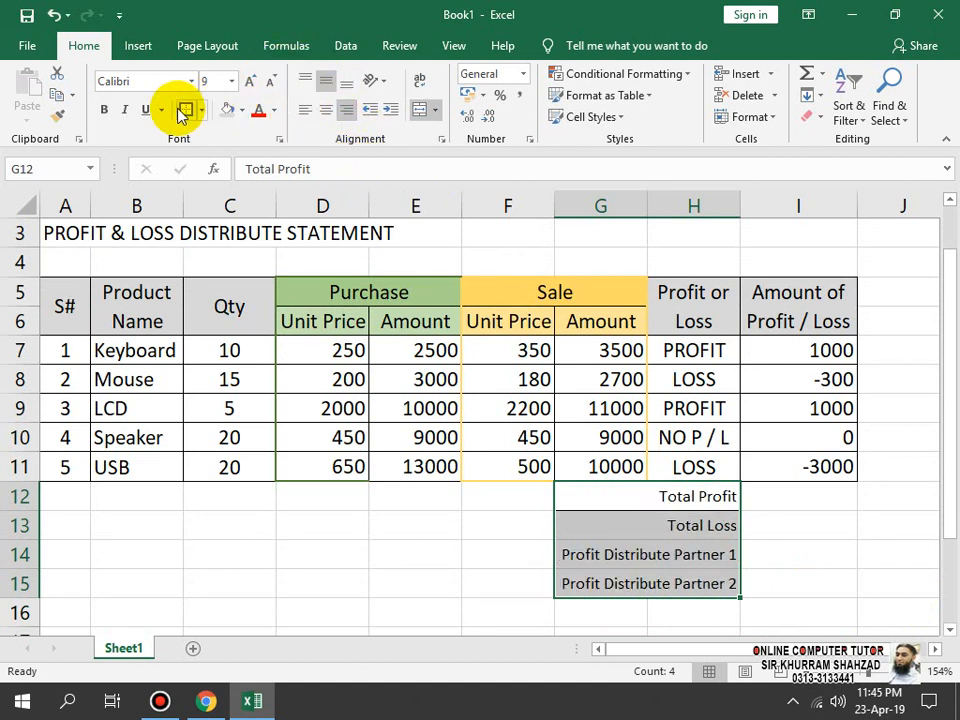
click(104, 109)
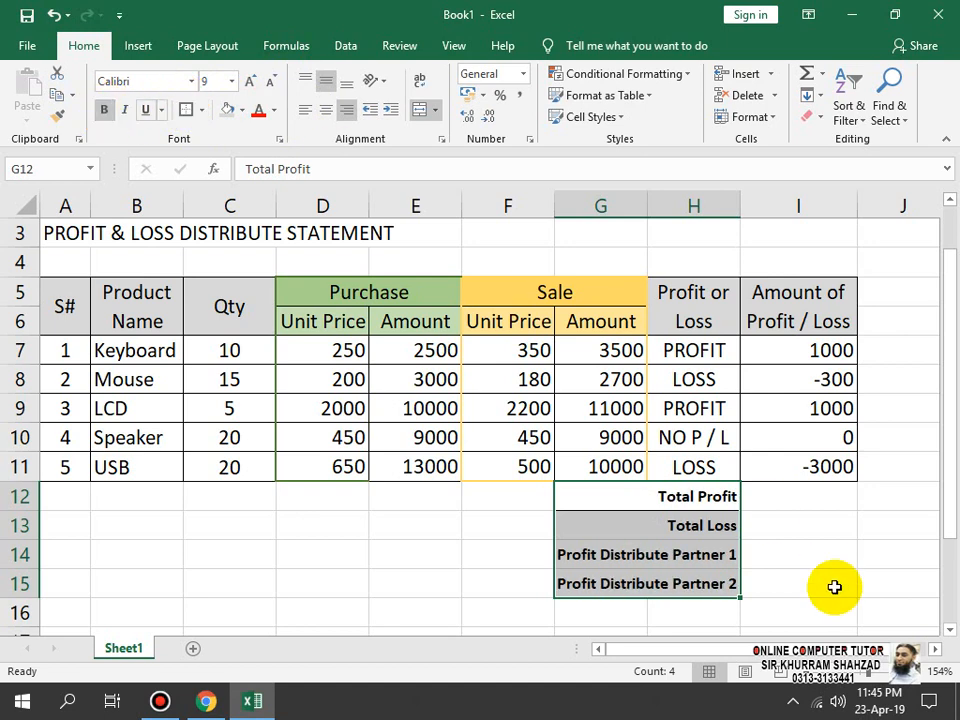
- Apply all borders to the summary block G12:I15 with the current yellow double line
drag(823, 497, 654, 585)
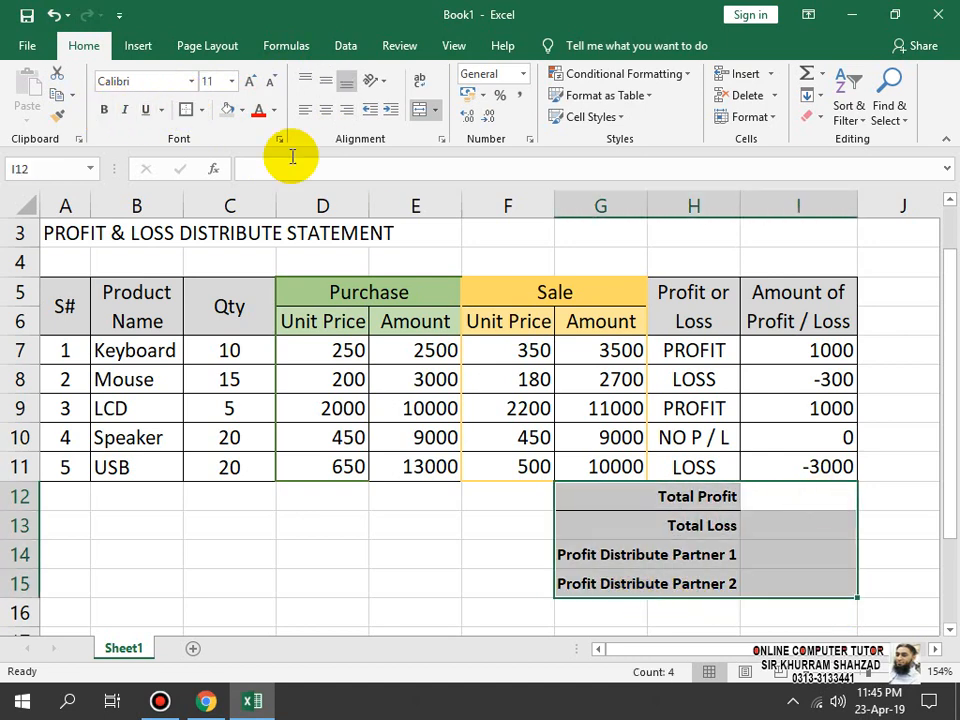
click(202, 110)
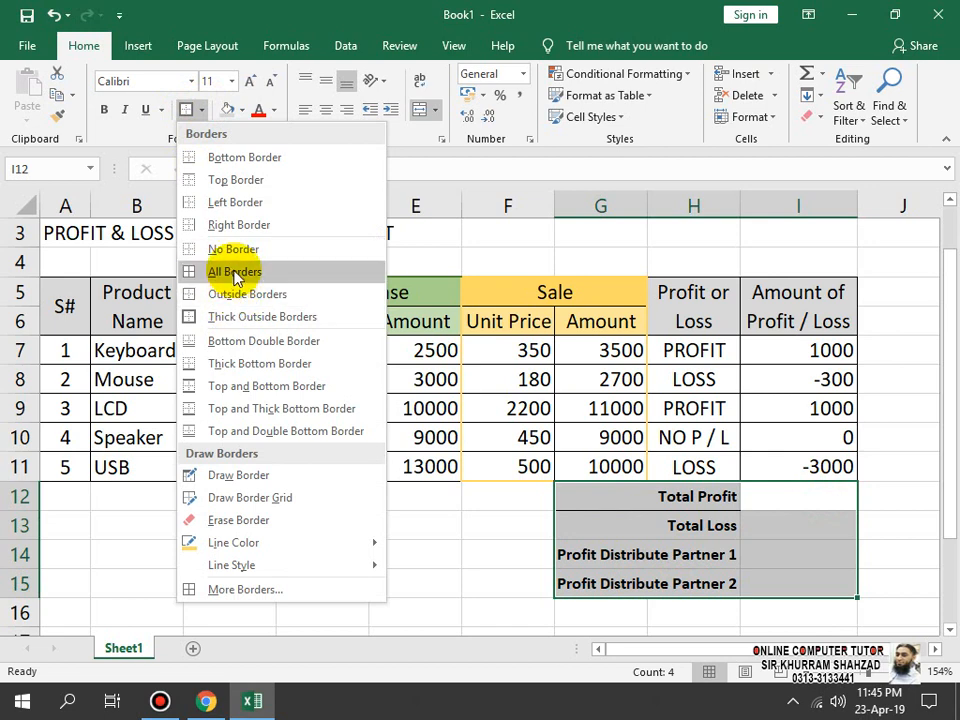
click(235, 272)
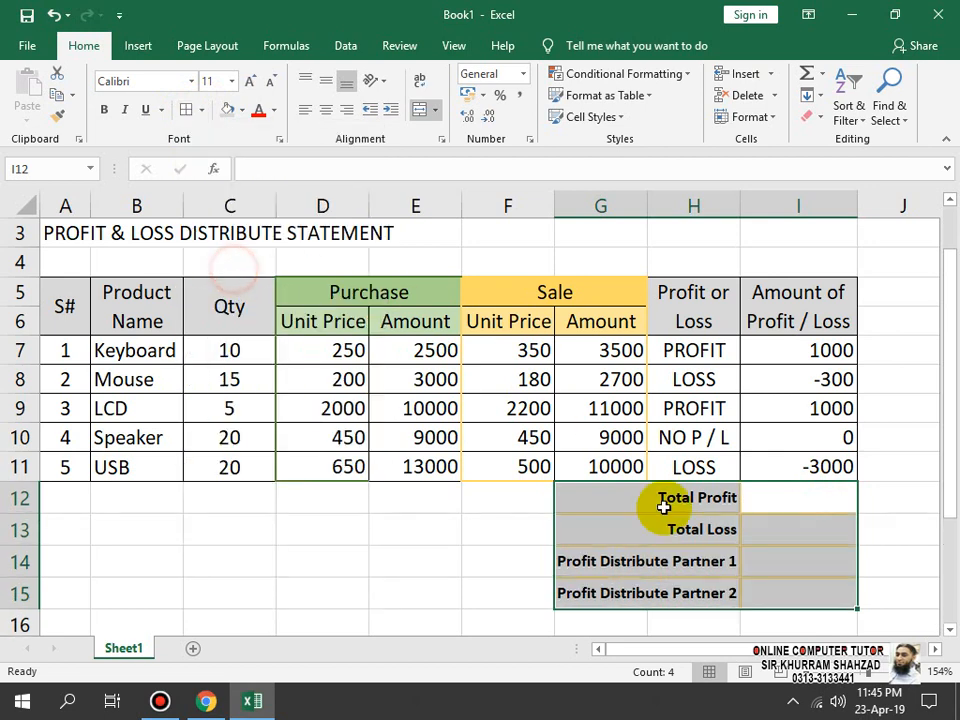
click(765, 580)
- Set the border line to black with the medium solid style and apply all borders to the summary block G12:I15
drag(834, 504, 665, 497)
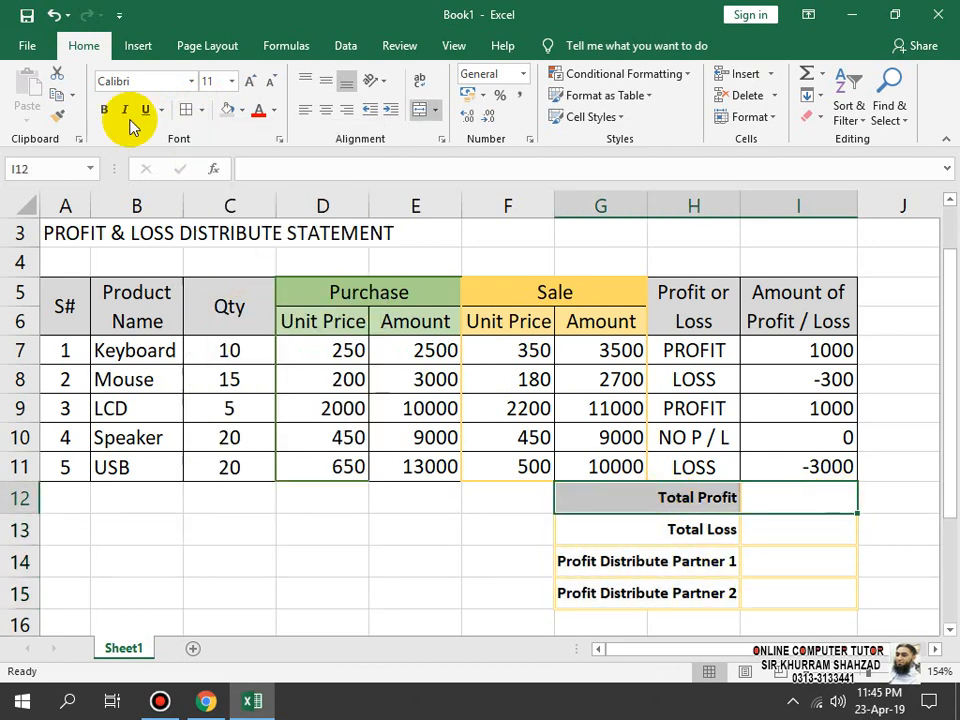
click(202, 111)
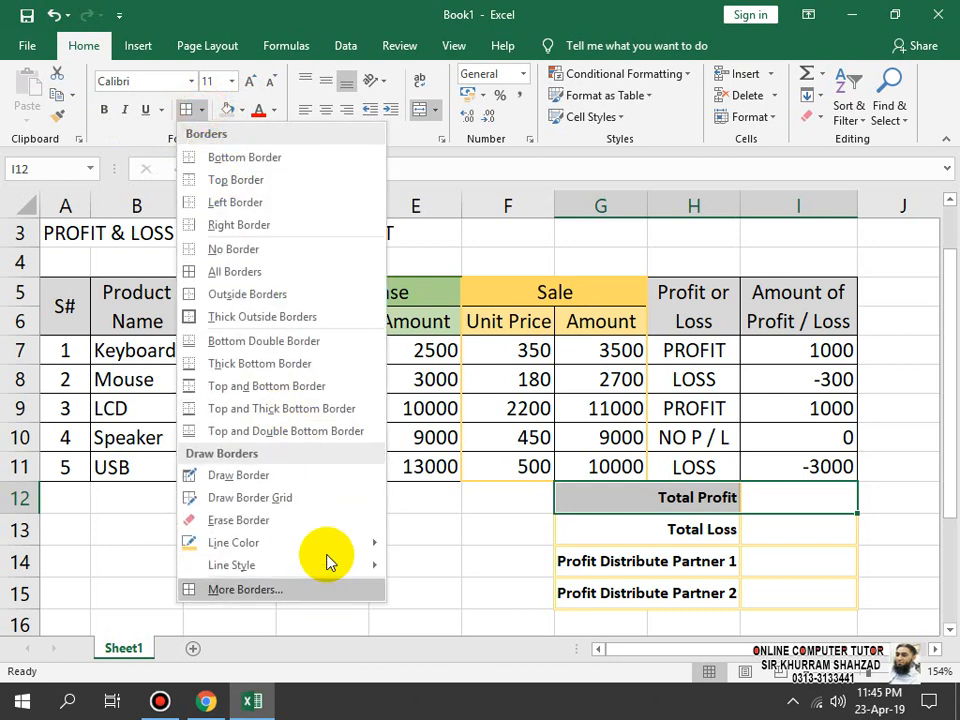
mouse_move(328, 550)
click(397, 499)
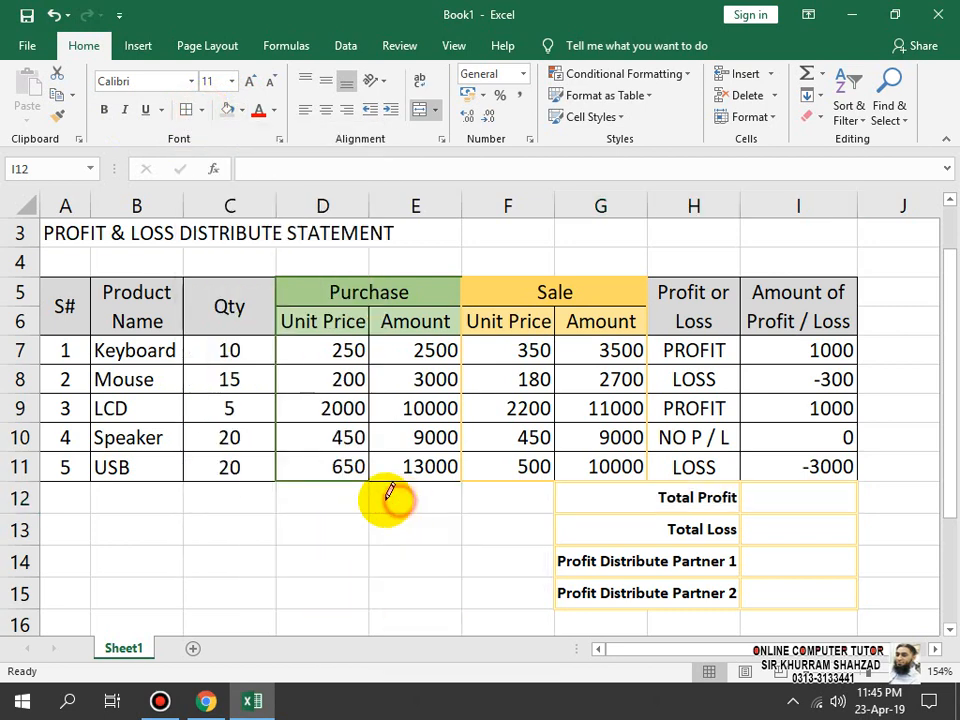
click(205, 110)
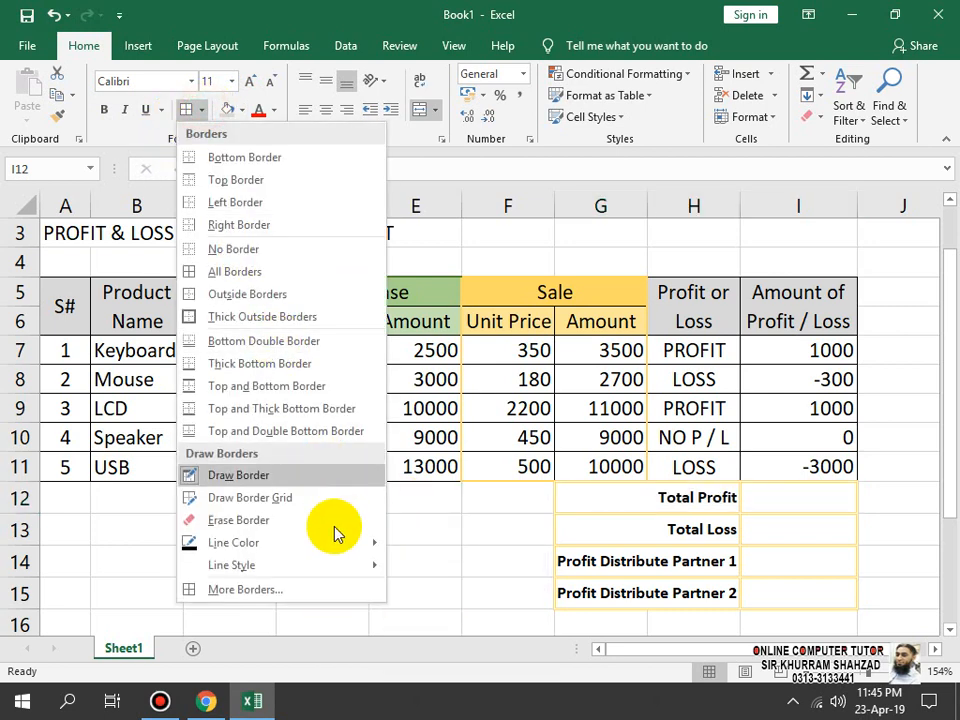
mouse_move(345, 569)
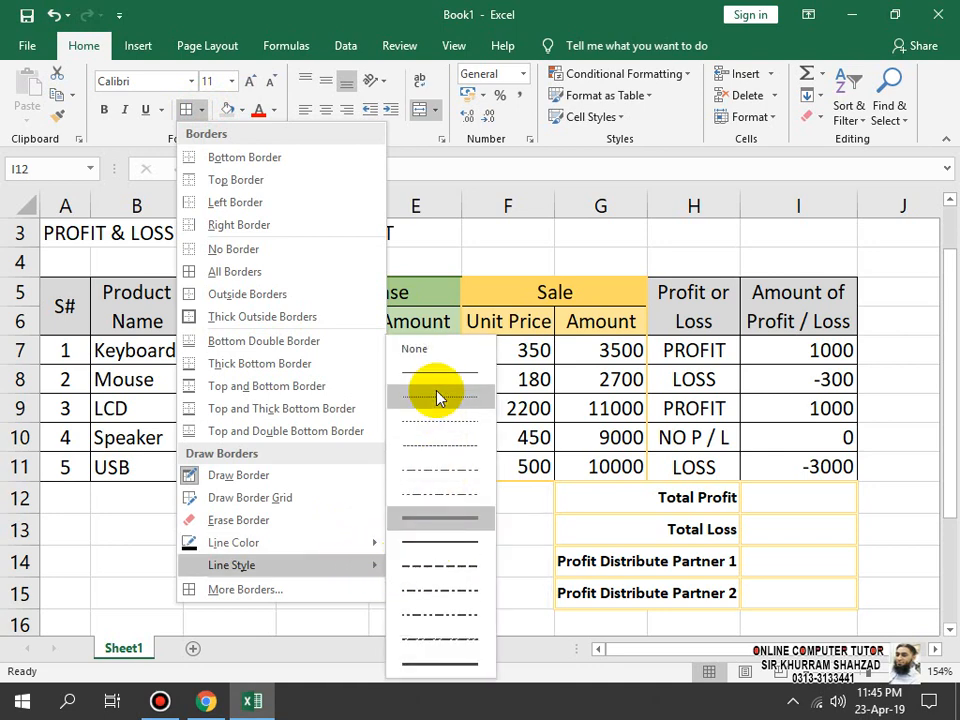
click(448, 545)
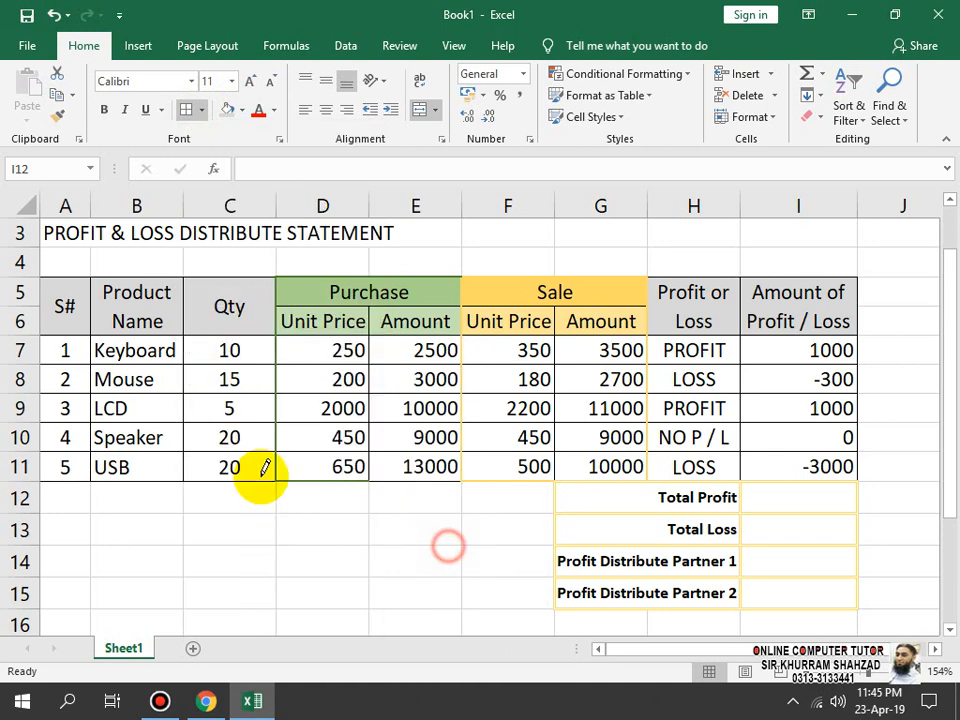
click(187, 109)
drag(821, 491, 666, 596)
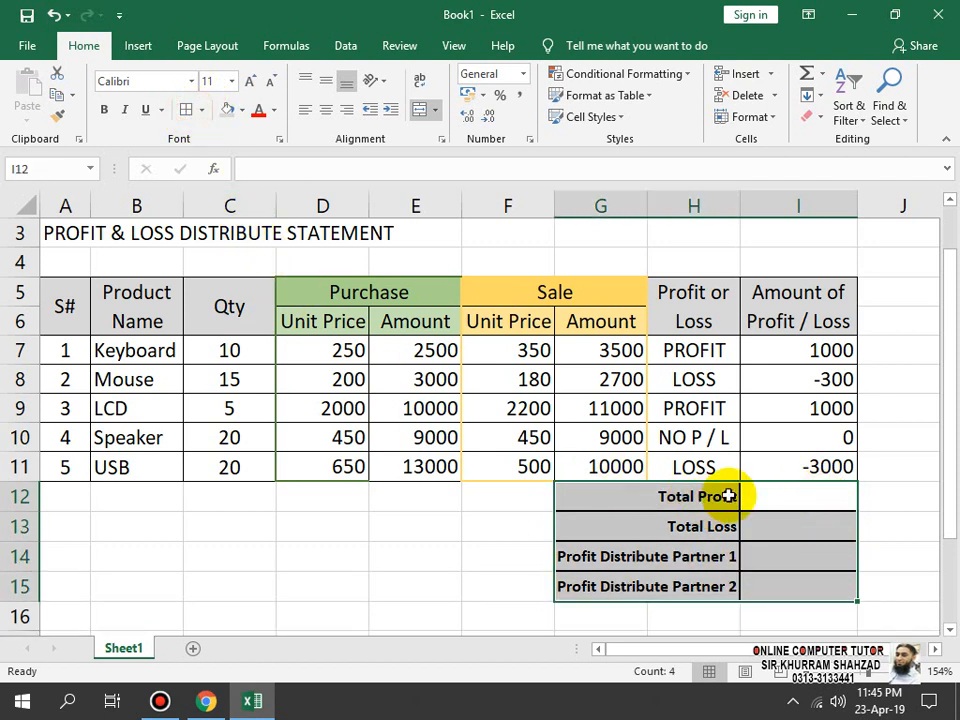
- Fill the Total Profit row G12:I12 with light green and the Total Loss row G13:I13 with red
drag(775, 495, 673, 489)
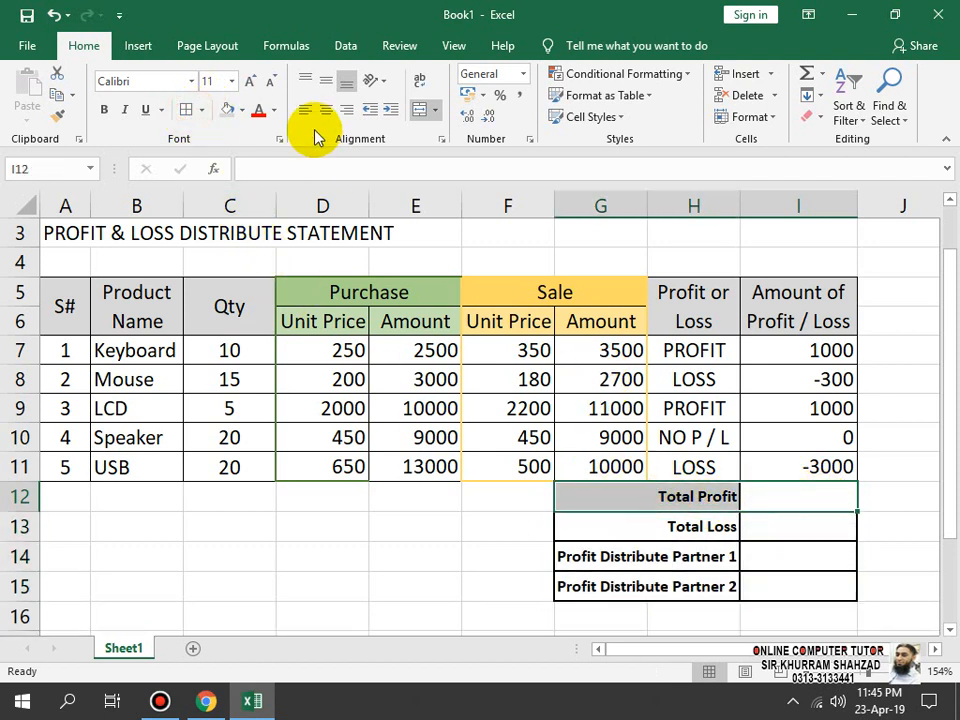
click(242, 110)
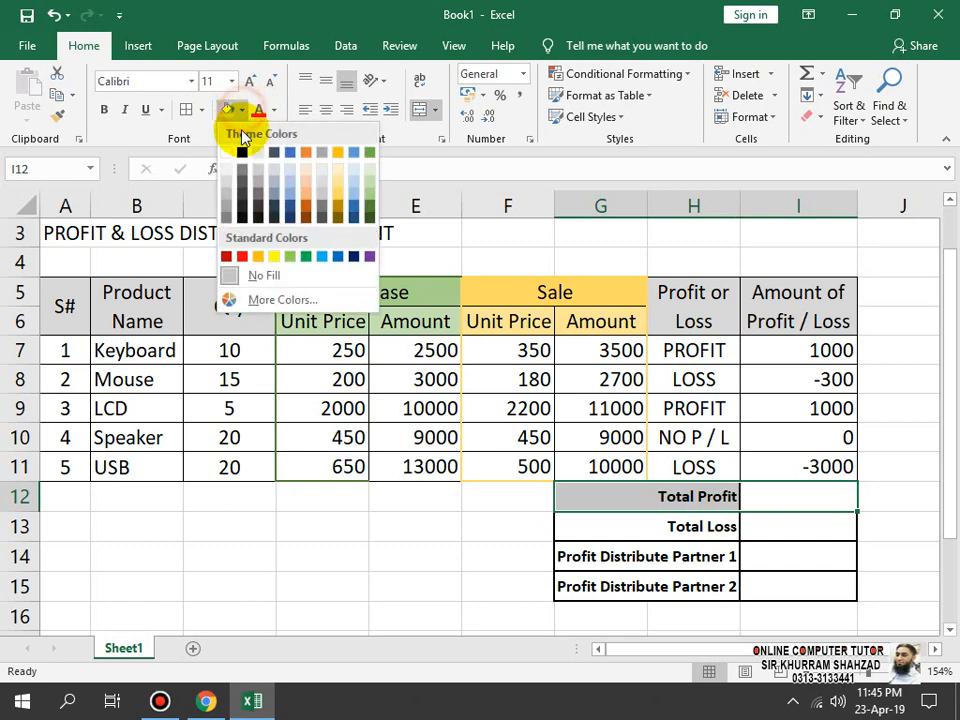
click(365, 193)
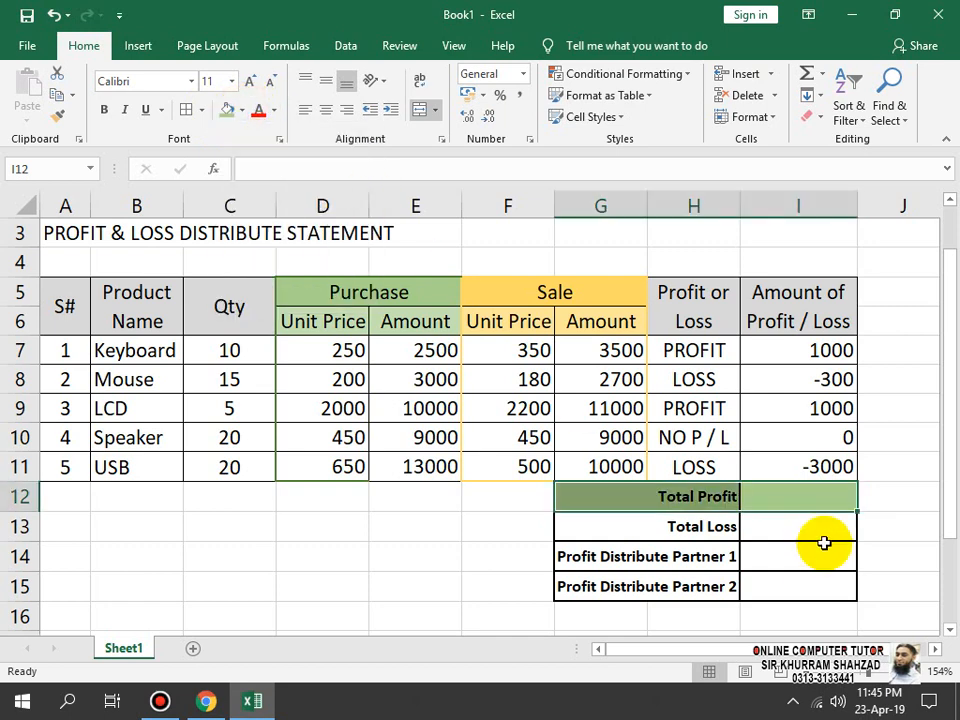
drag(821, 529, 626, 524)
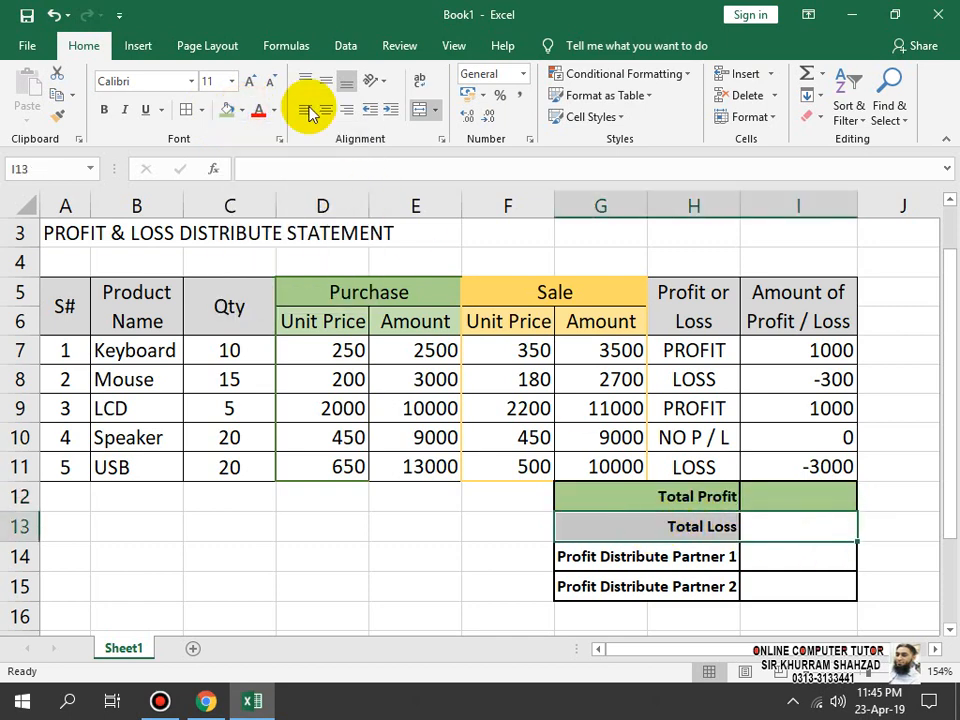
click(242, 110)
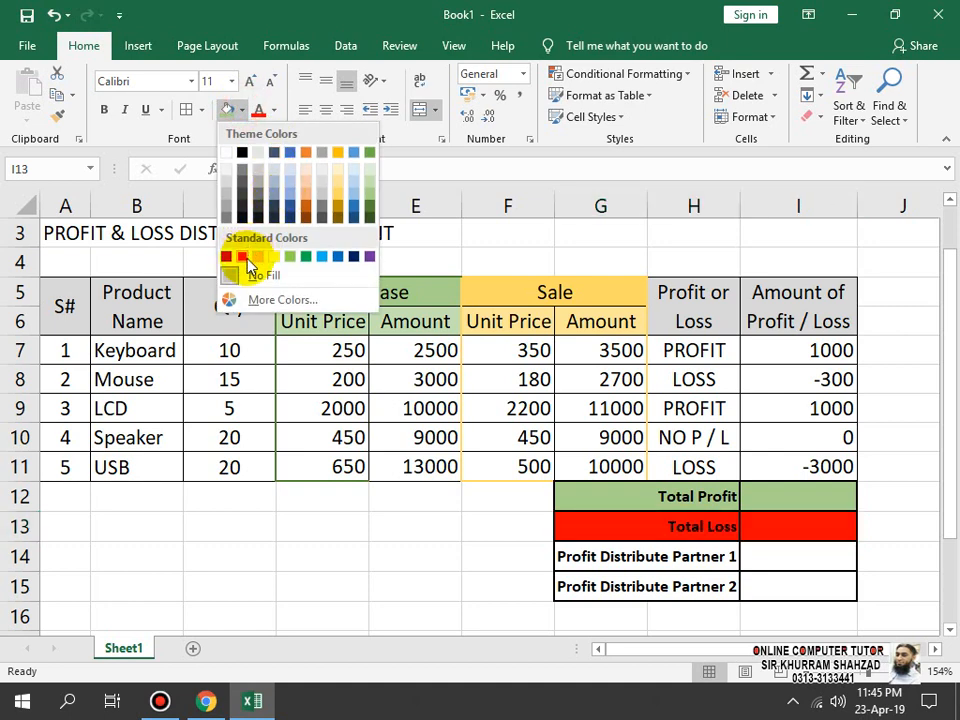
click(244, 257)
- Fill the Profit Distribute Partner 1 row G14:I14 with yellow
drag(786, 561, 659, 553)
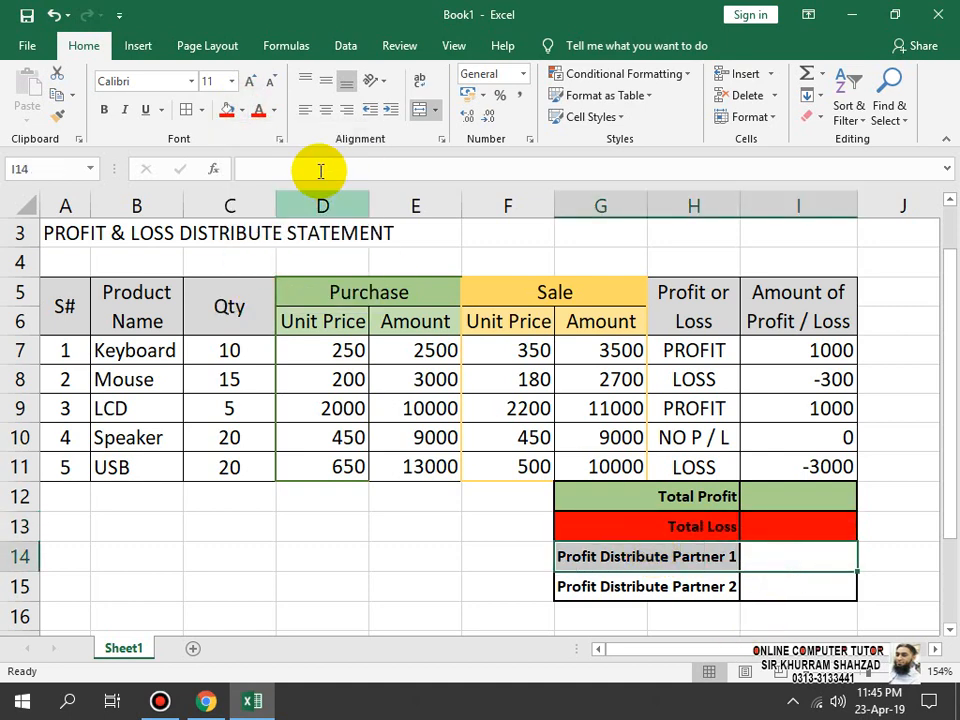
click(242, 110)
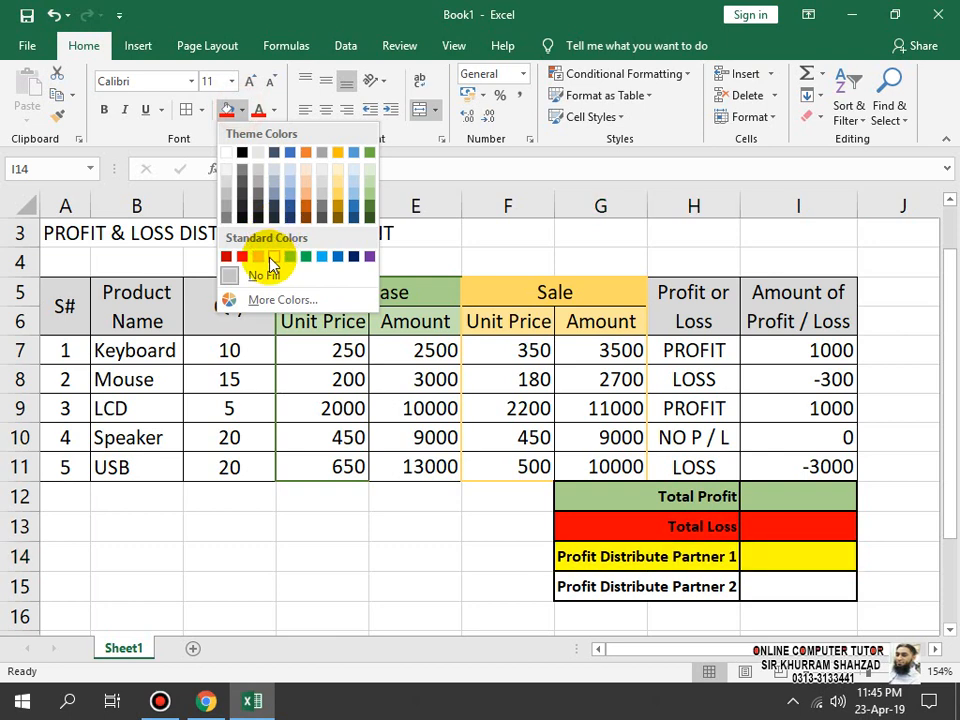
click(274, 257)
- Fill the Profit Distribute Partner 2 row G15:I15 with light gold
drag(810, 585, 600, 588)
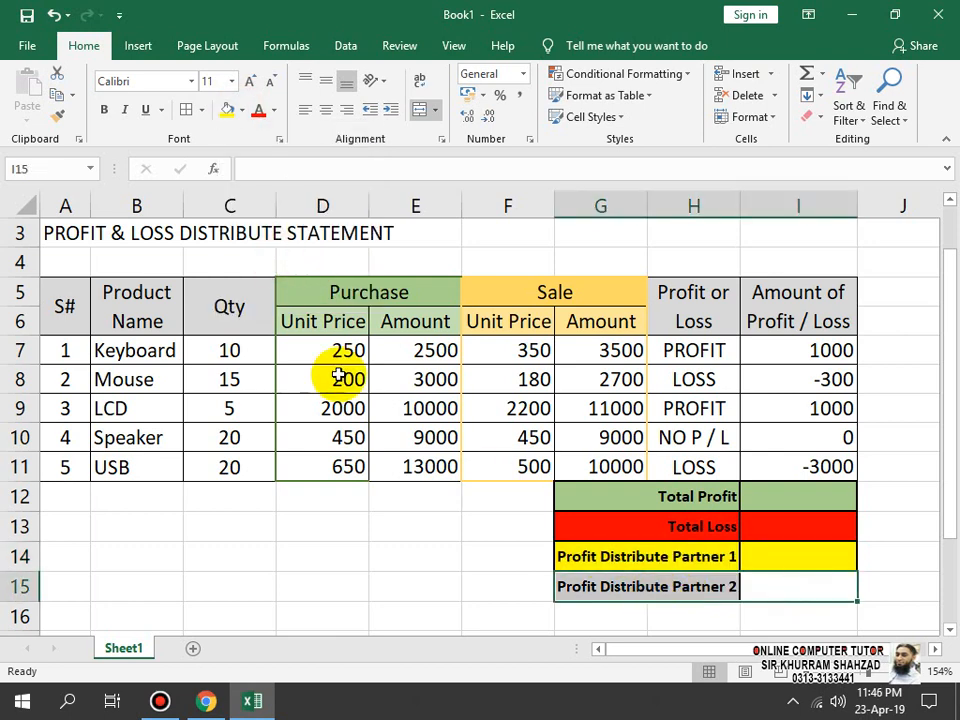
click(242, 110)
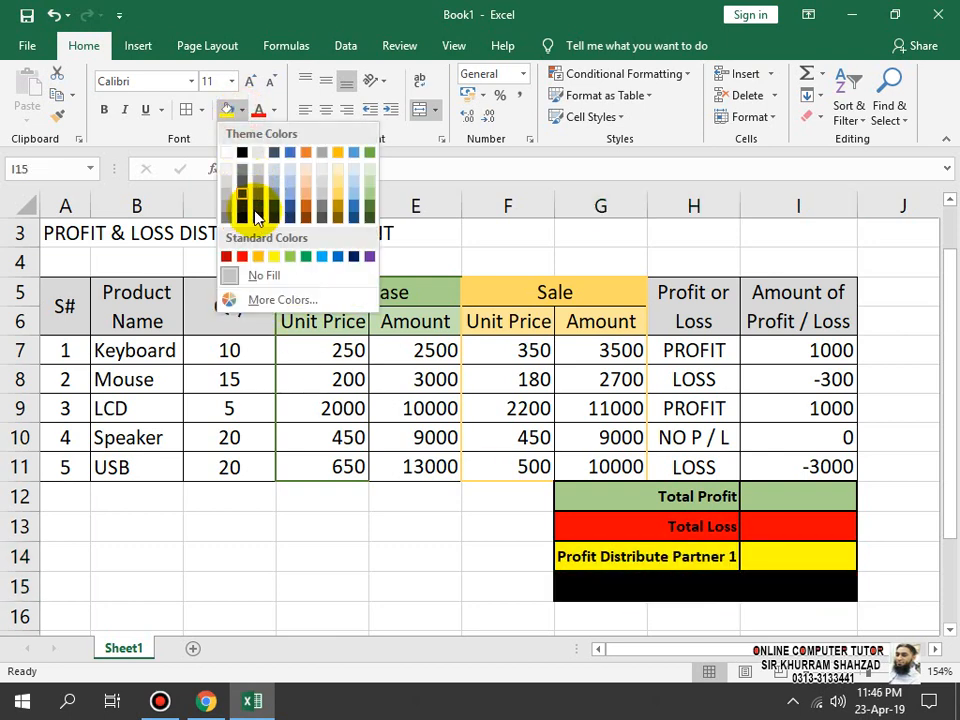
click(345, 188)
click(934, 549)
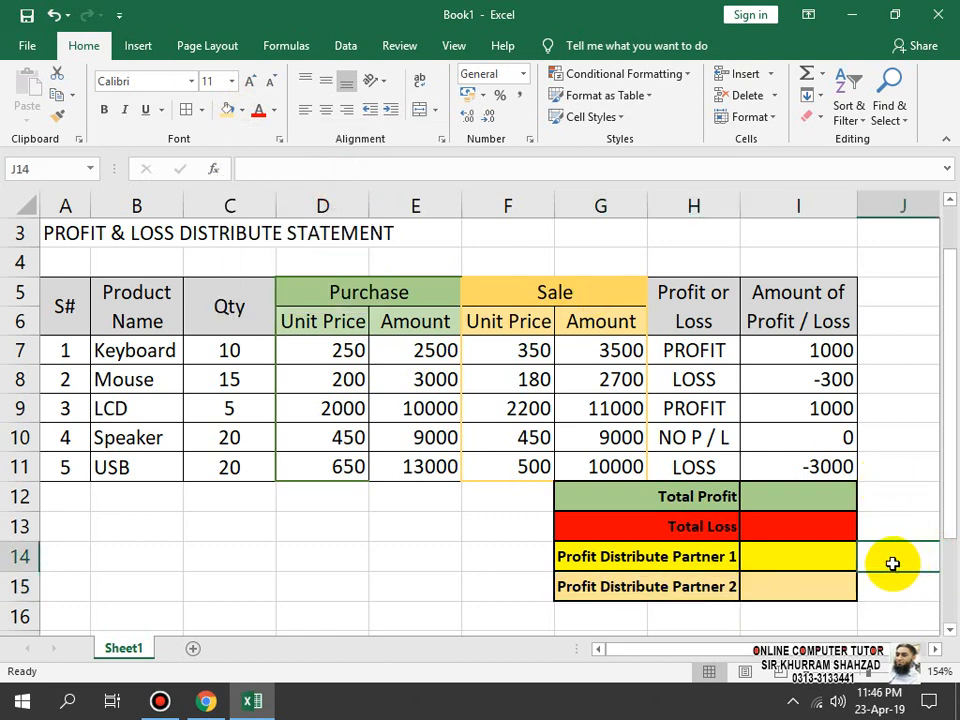
- Enter =SUM(I7:I11) as the Total Profit in cell I12 and check the range it references
click(766, 497)
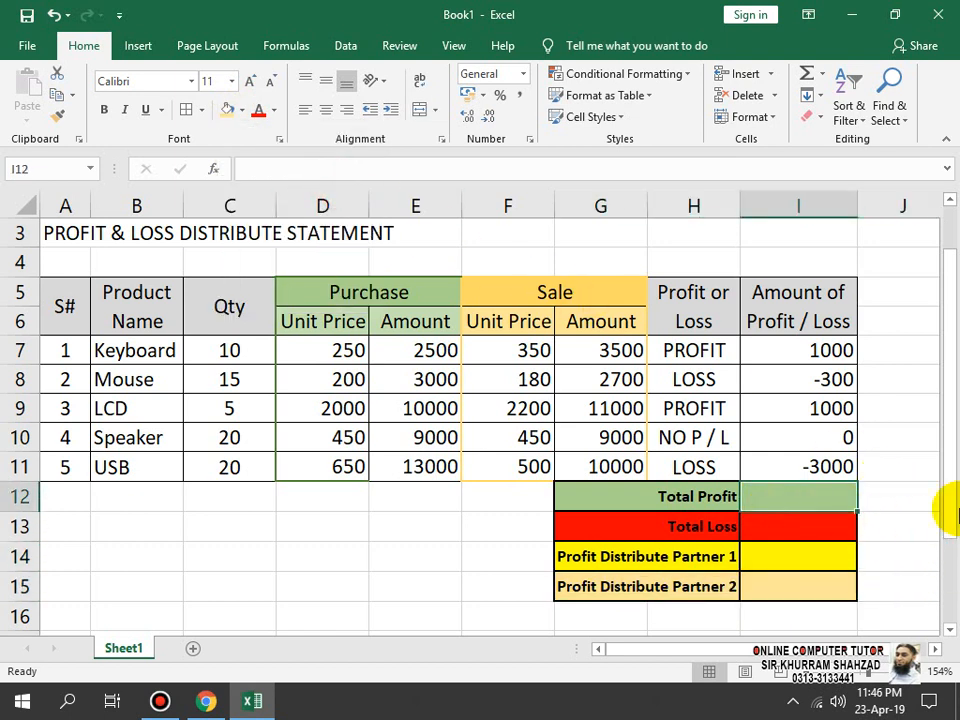
text(=)
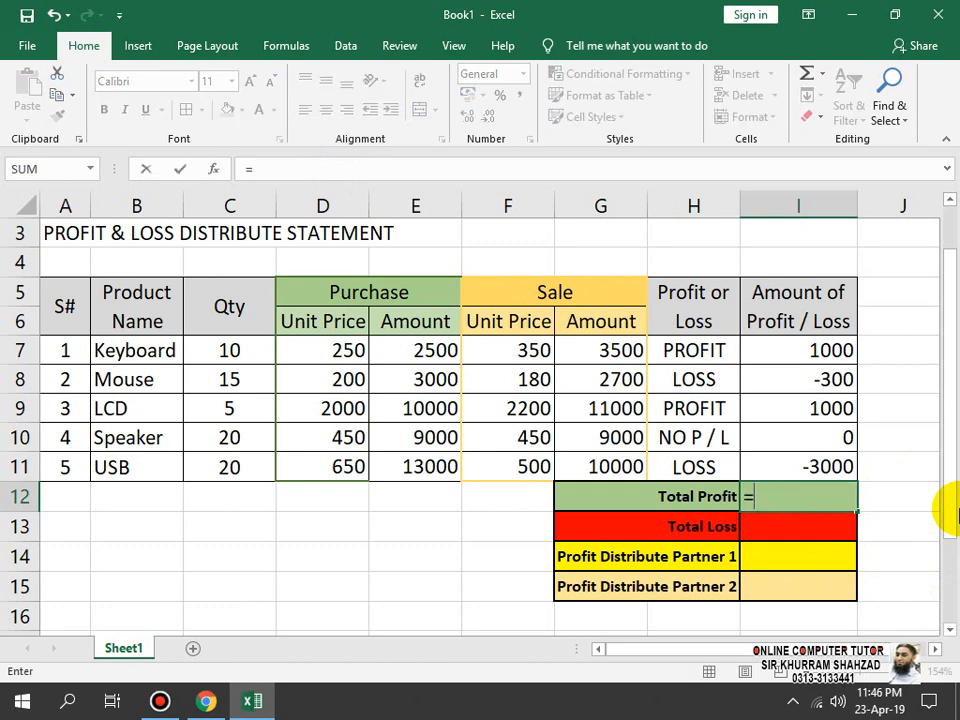
text(sum()
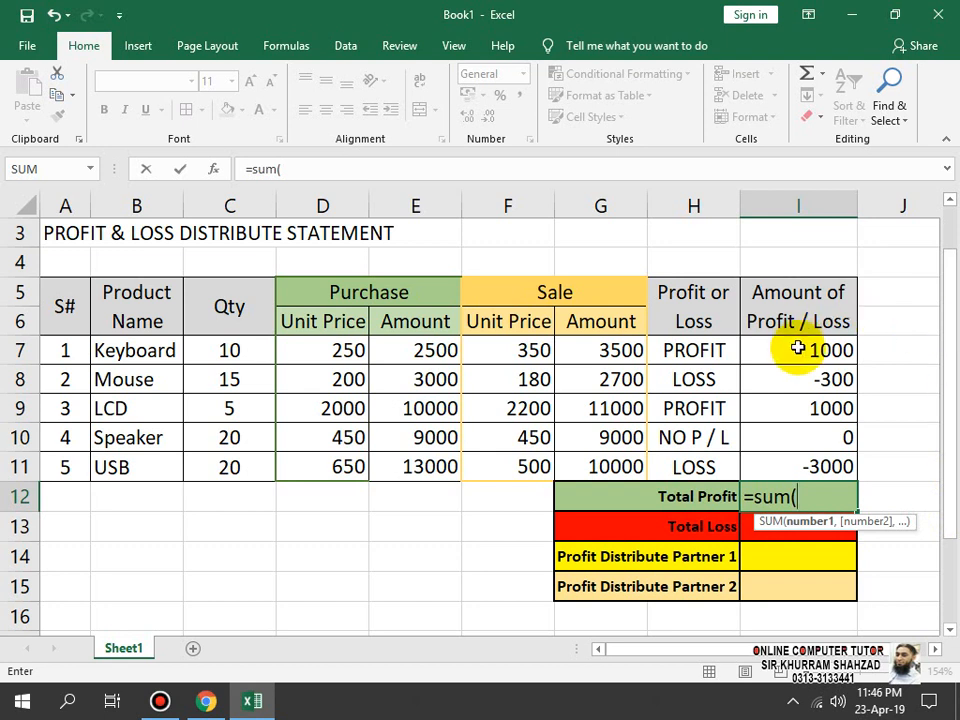
drag(797, 350, 805, 472)
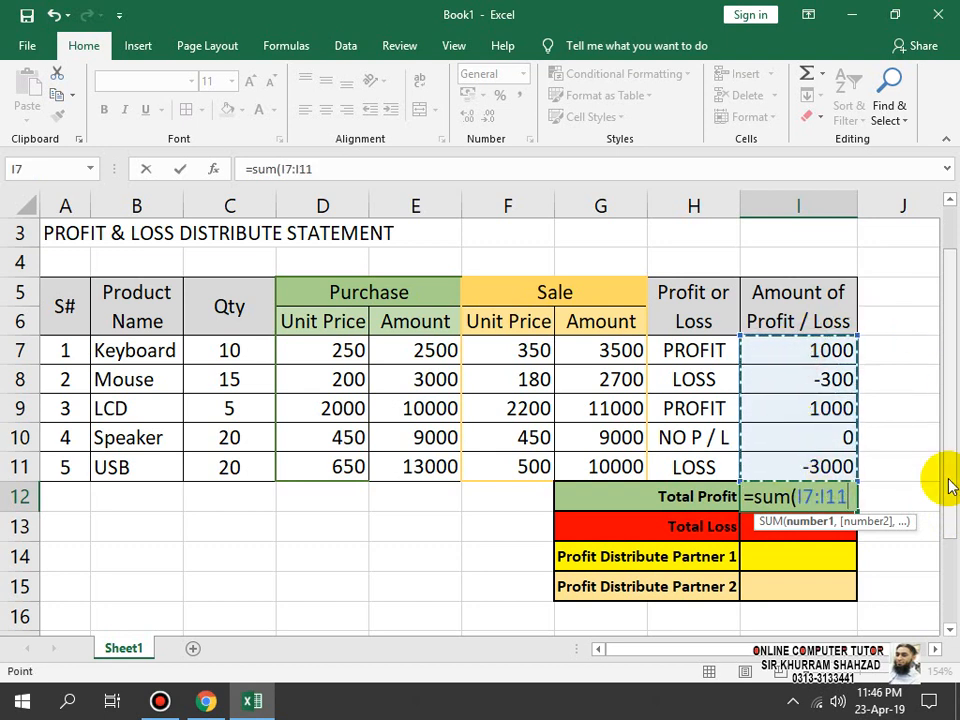
text())
key(Return)
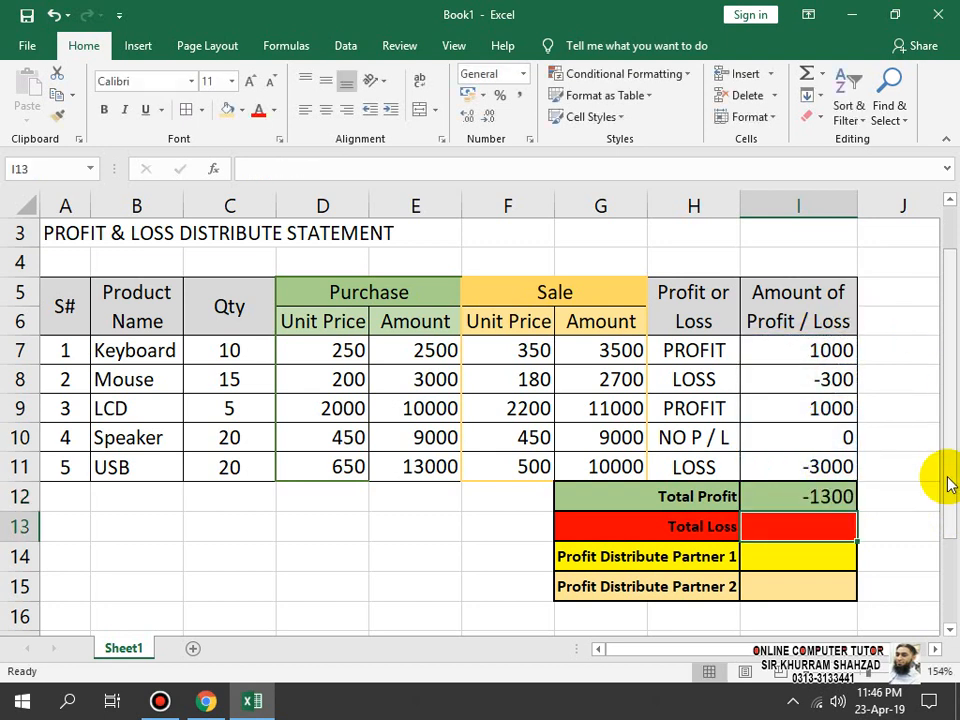
key(Up)
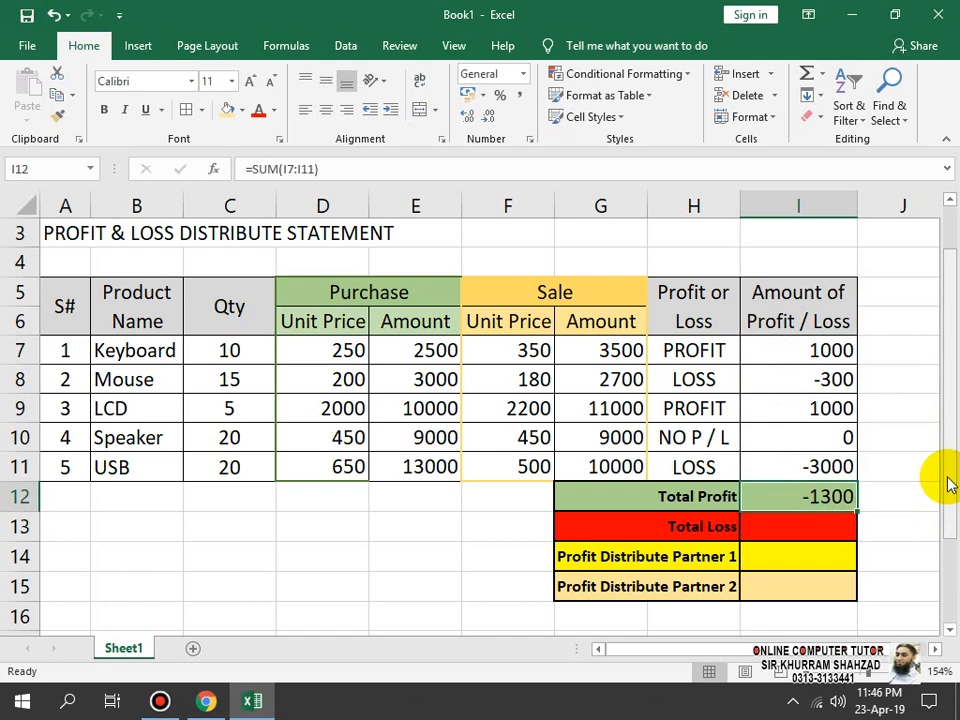
key(F2)
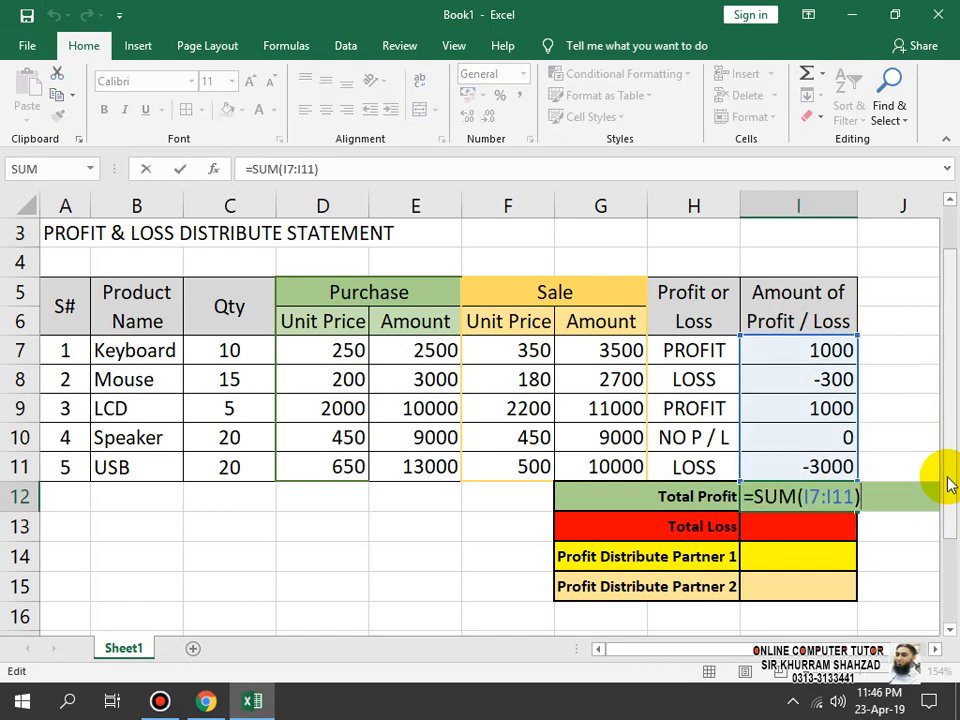
key(Return)
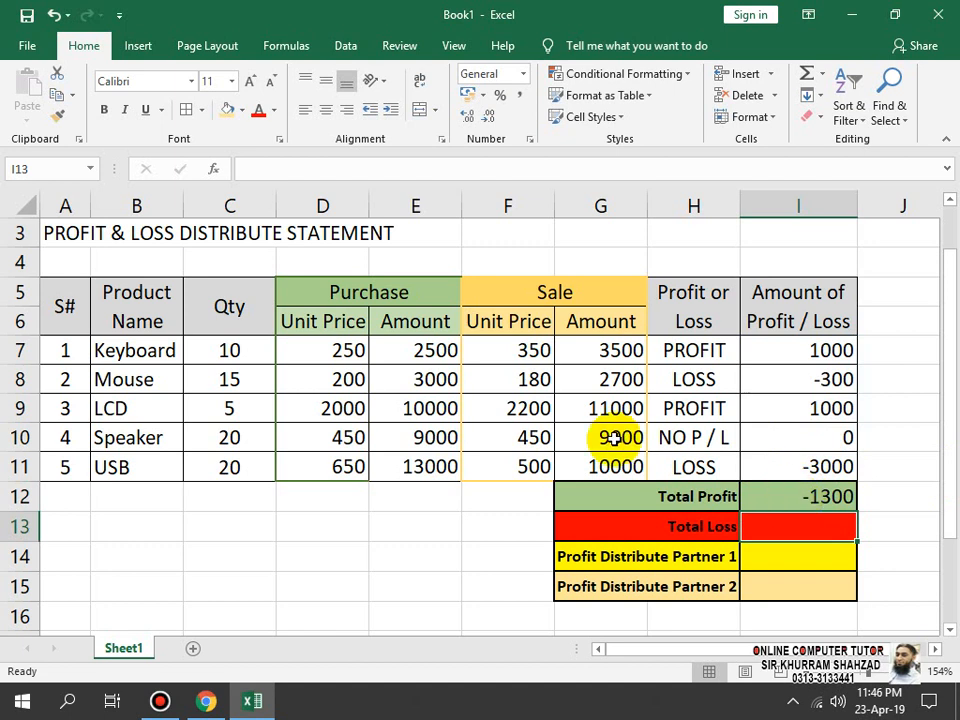
- Set the Keyboard quantity in C7 to 50 and check the recalculated Total Profit
click(216, 352)
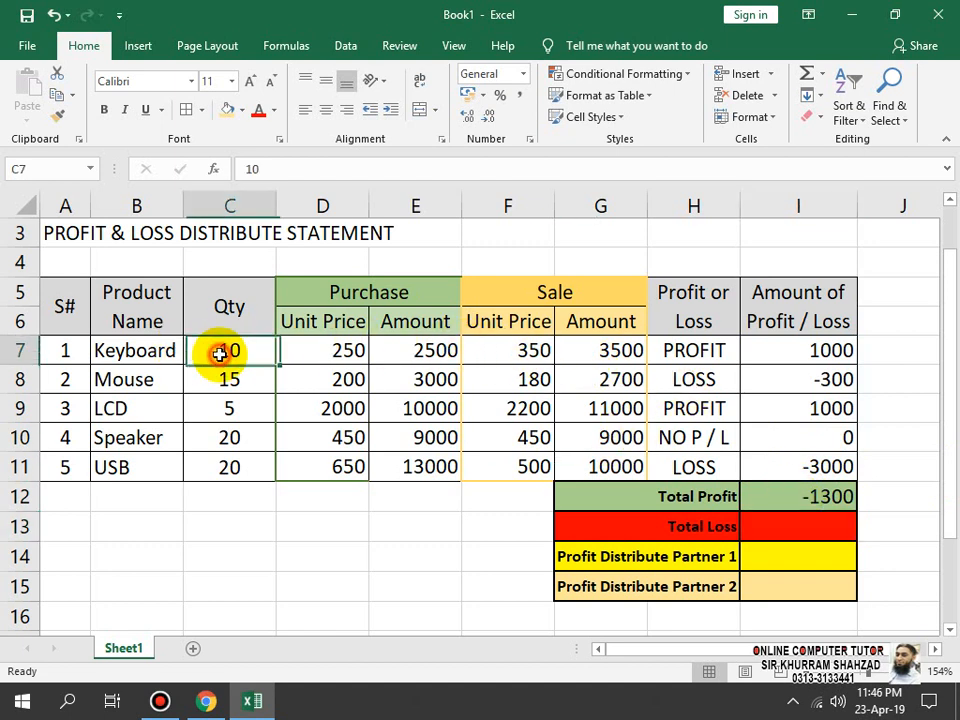
text(50)
key(Return)
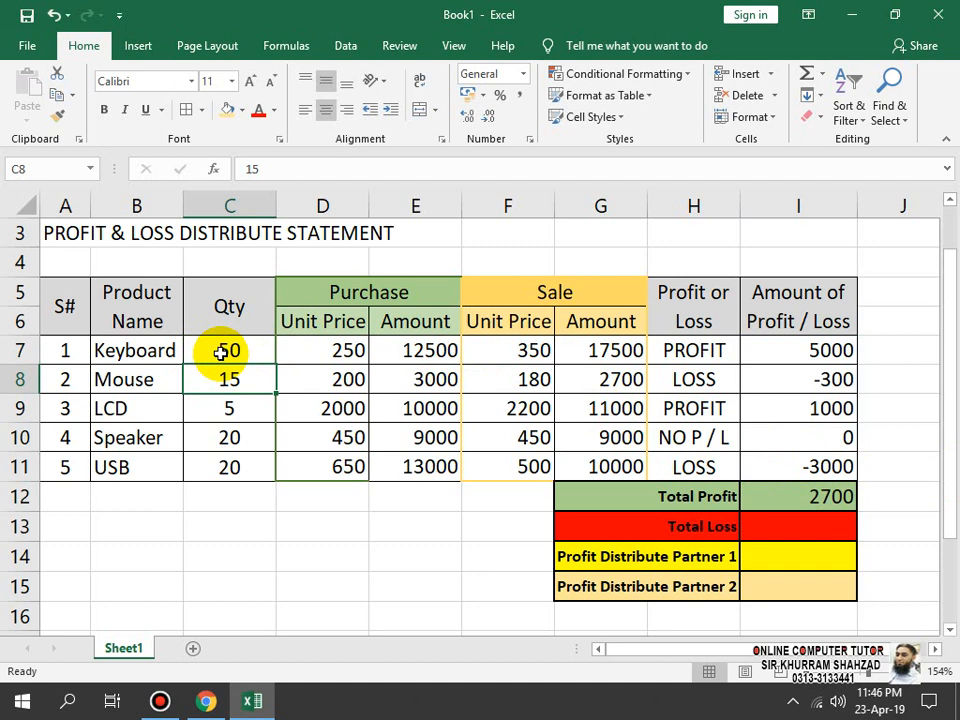
click(803, 497)
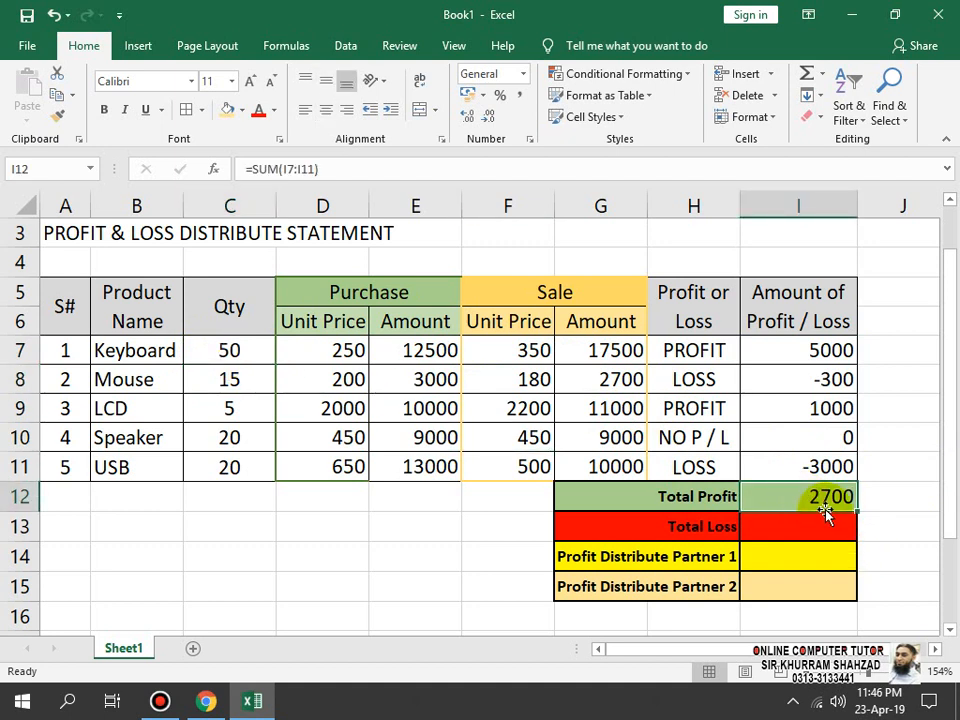
- Examine the Speaker purchase and sale amounts and the negative Mouse and USB amounts that belong in Total Loss
click(825, 520)
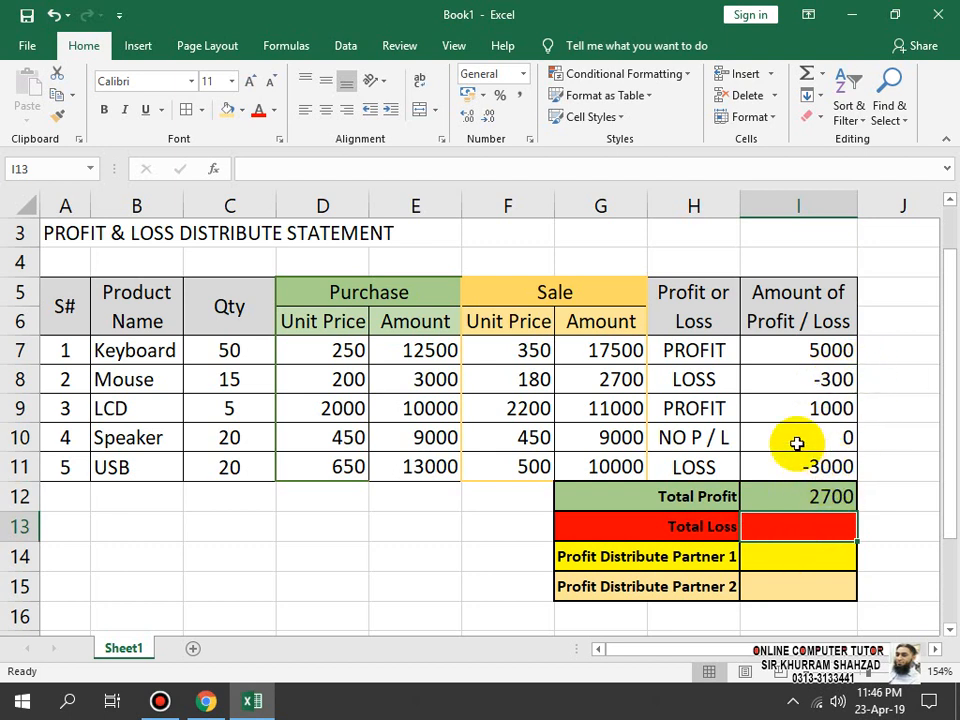
click(615, 438)
click(428, 438)
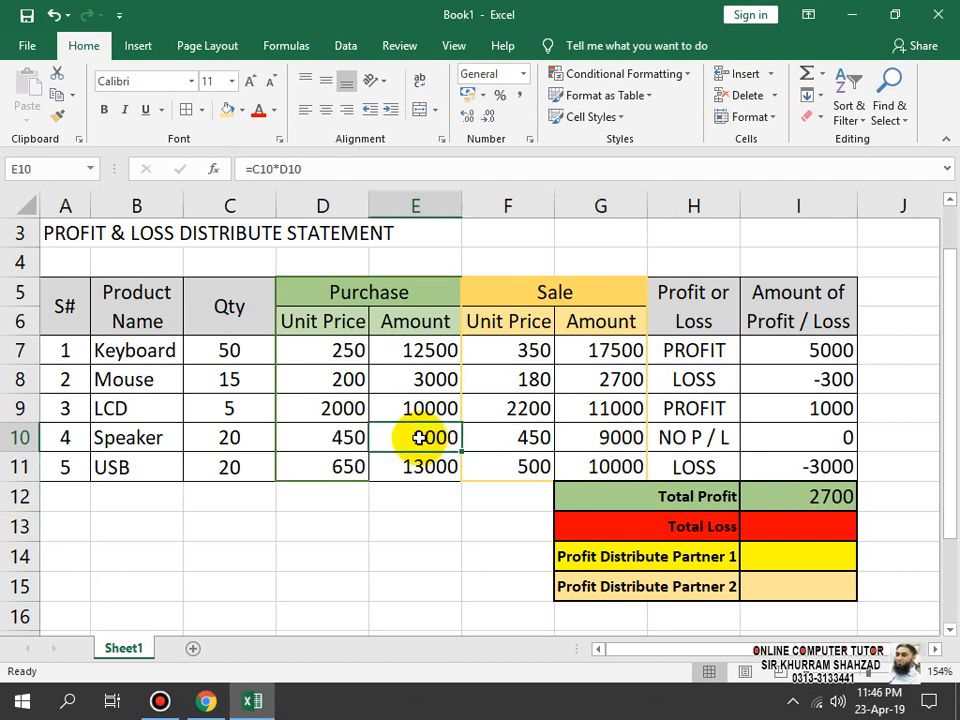
click(820, 380)
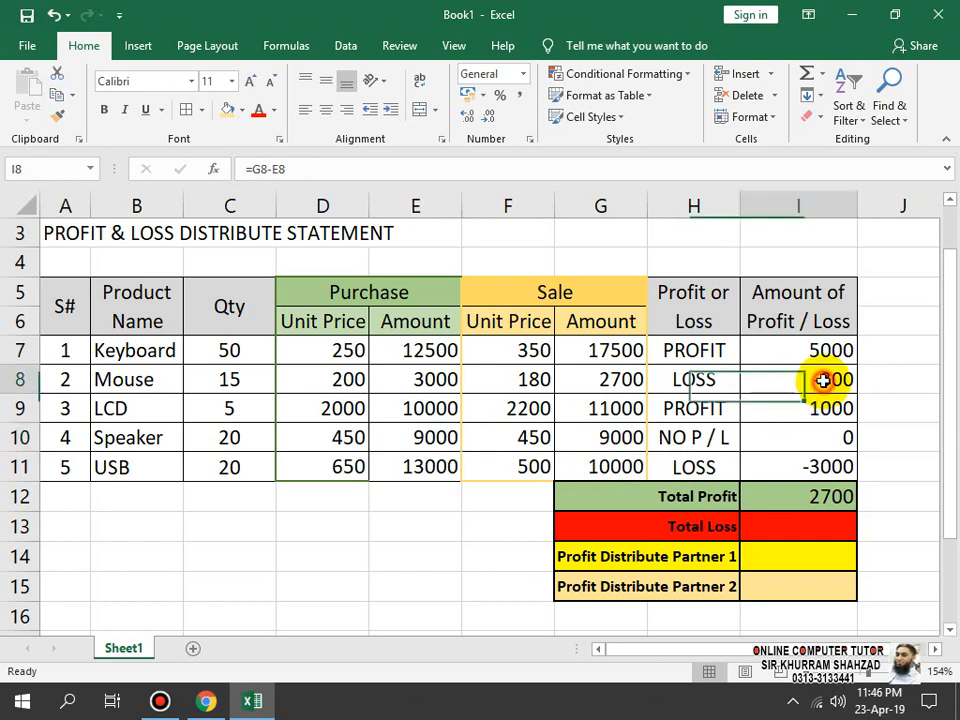
click(805, 527)
click(830, 378)
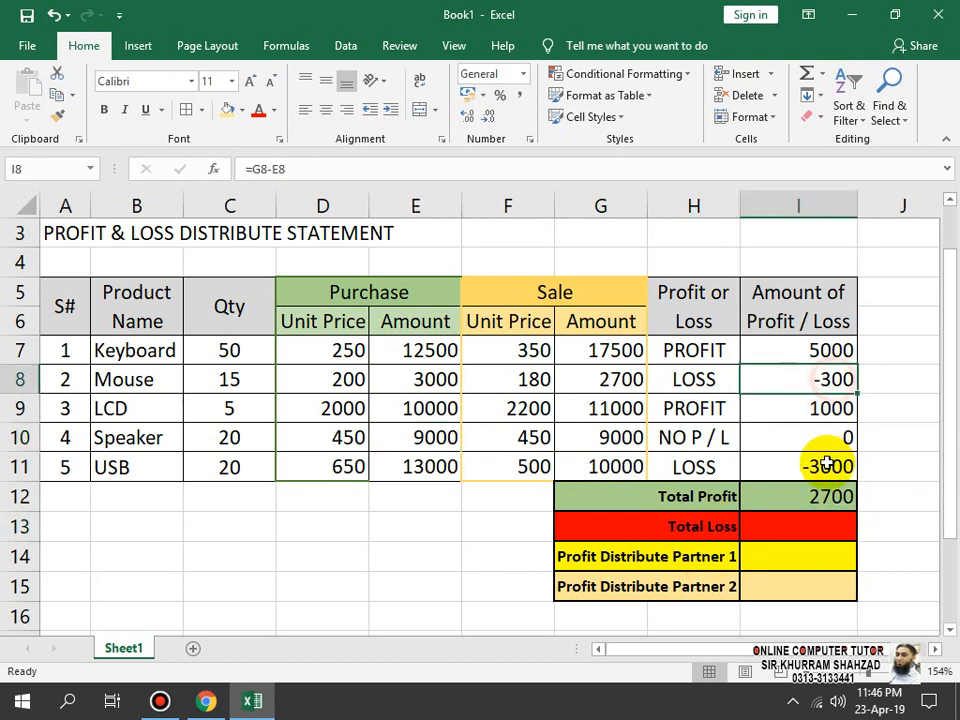
click(825, 466)
click(830, 378)
- Enter =ABS(SUMIF(I7:I11,"<0")) as the Total Loss in cell I13 and check it against the loss amounts
click(838, 525)
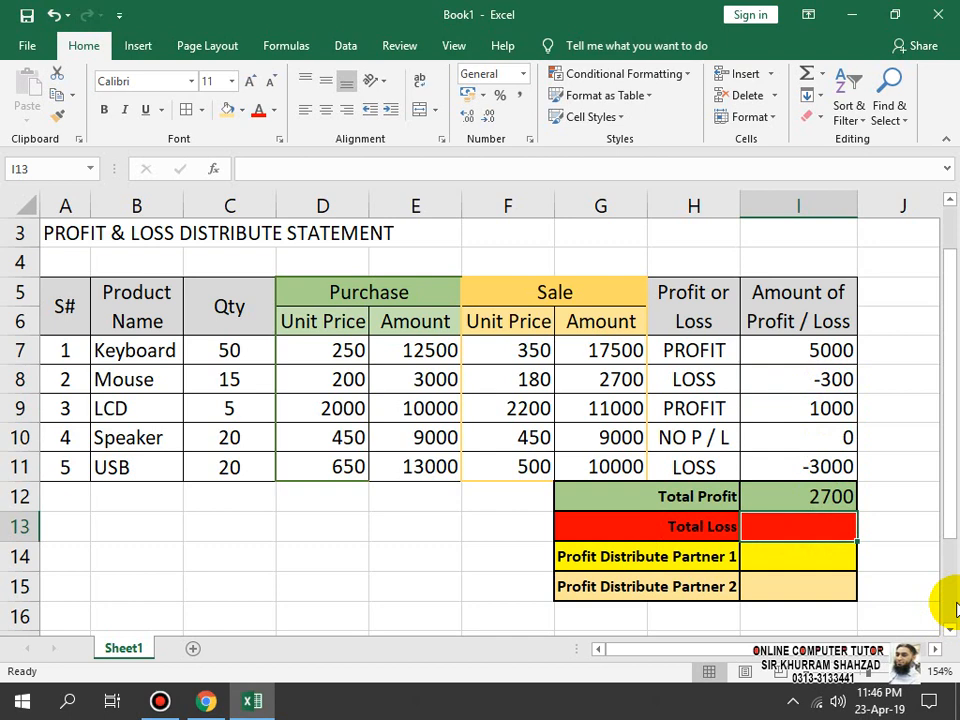
text(=a)
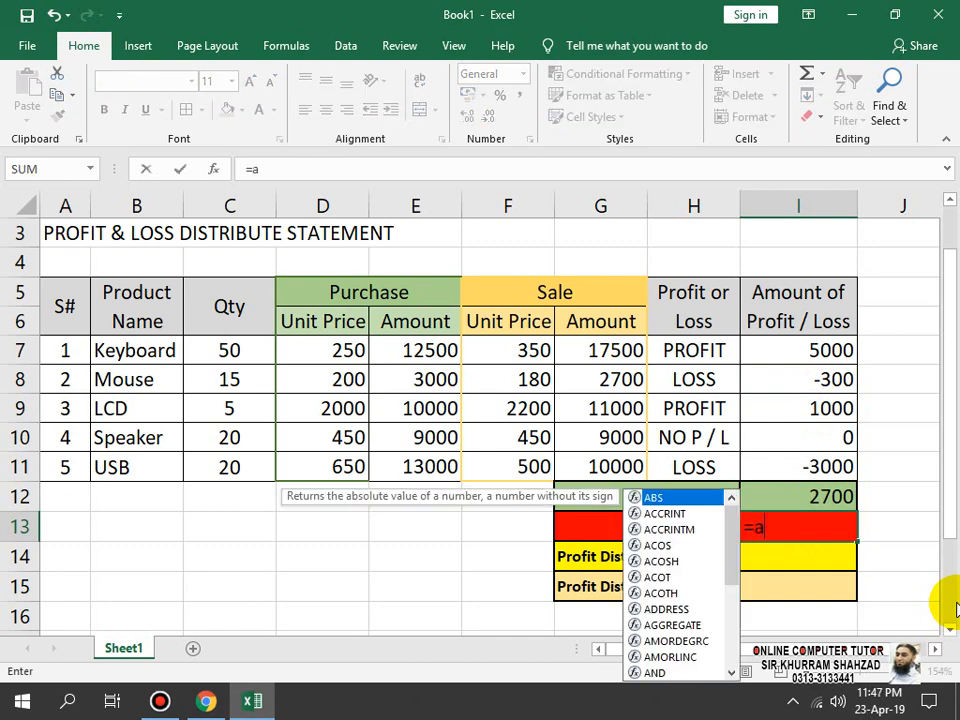
text(bs)
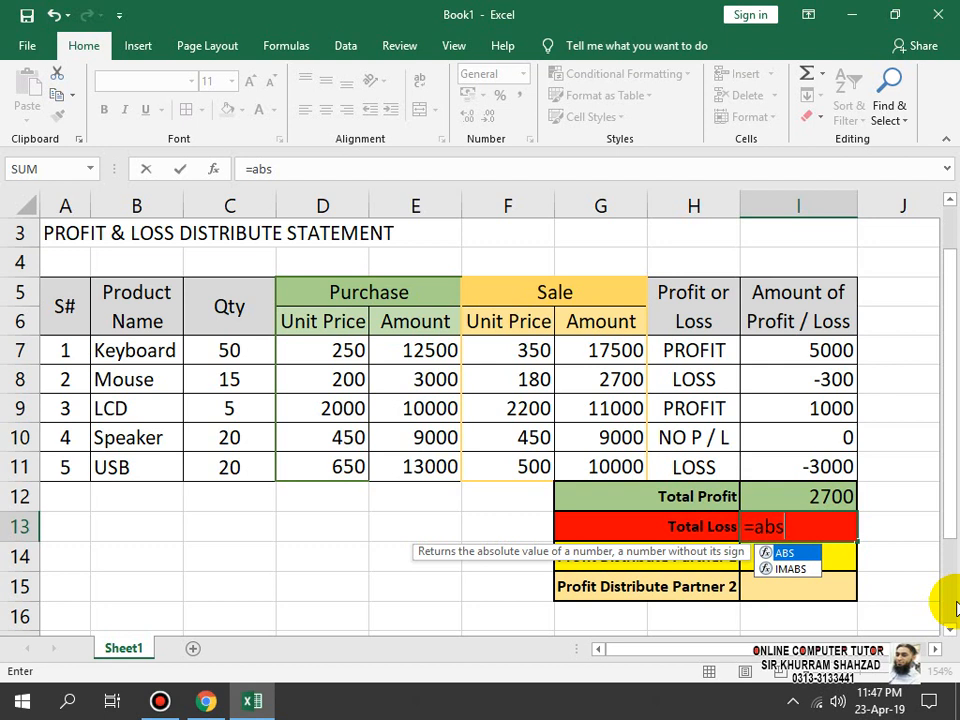
text(()
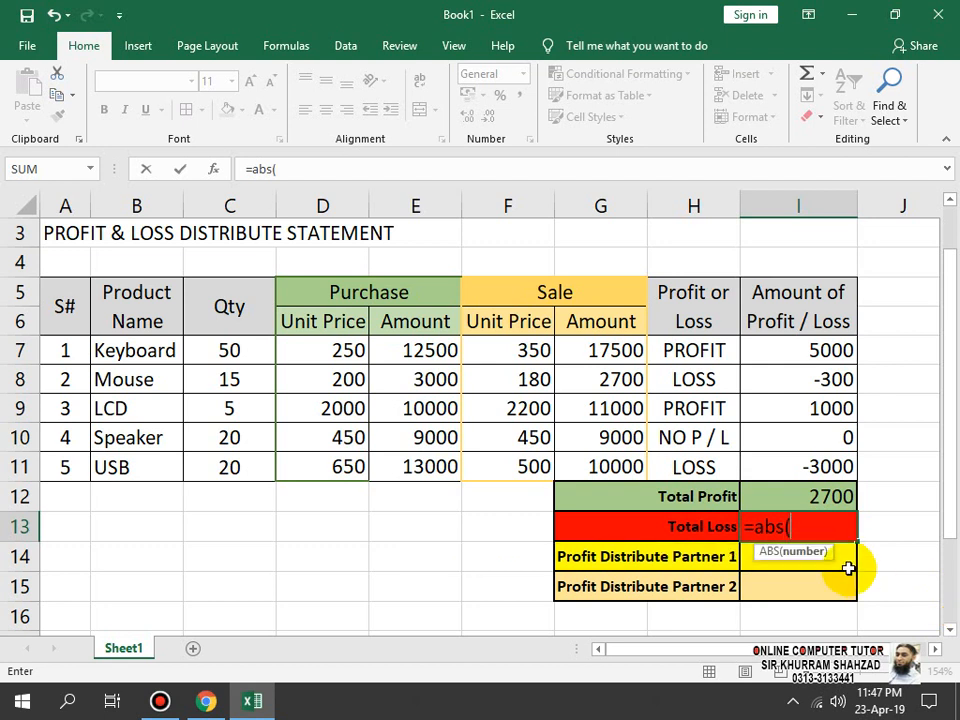
text(s)
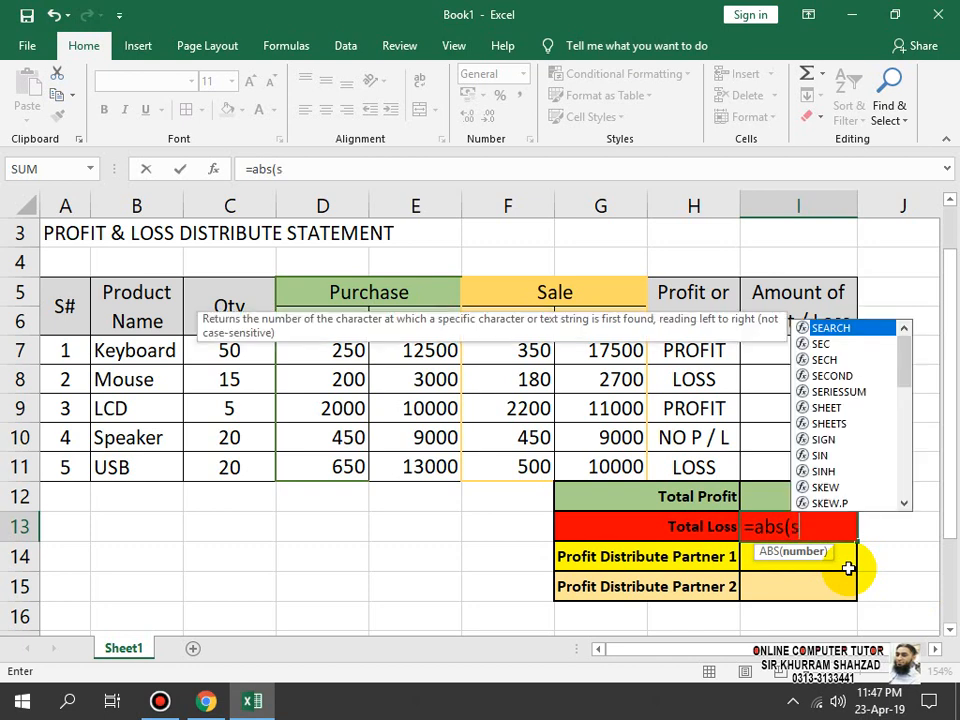
text(umif)
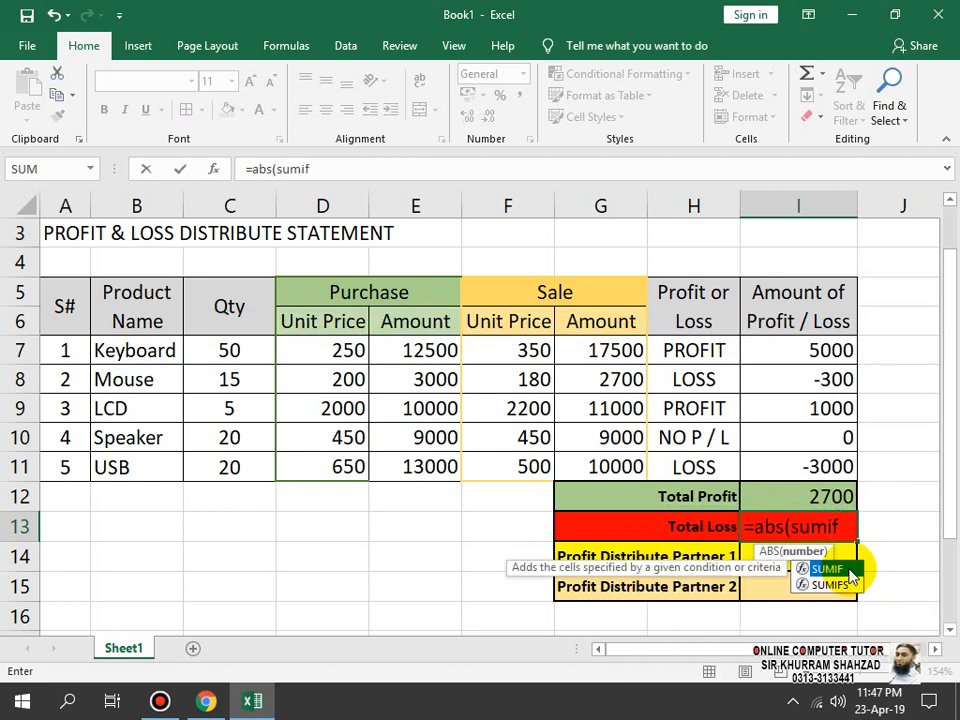
text(()
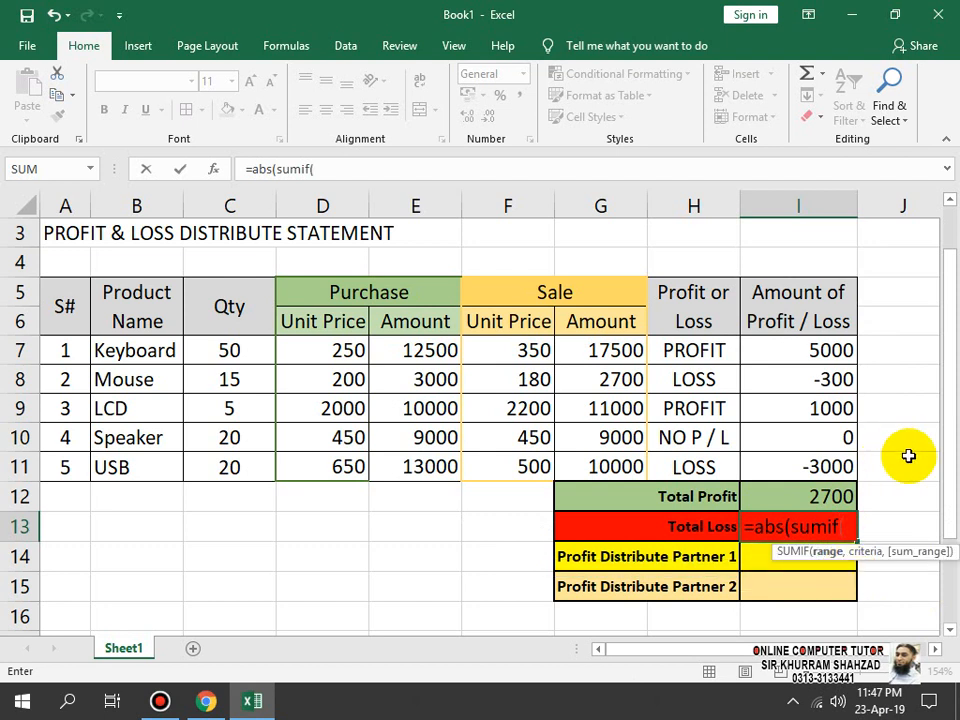
drag(819, 347, 814, 461)
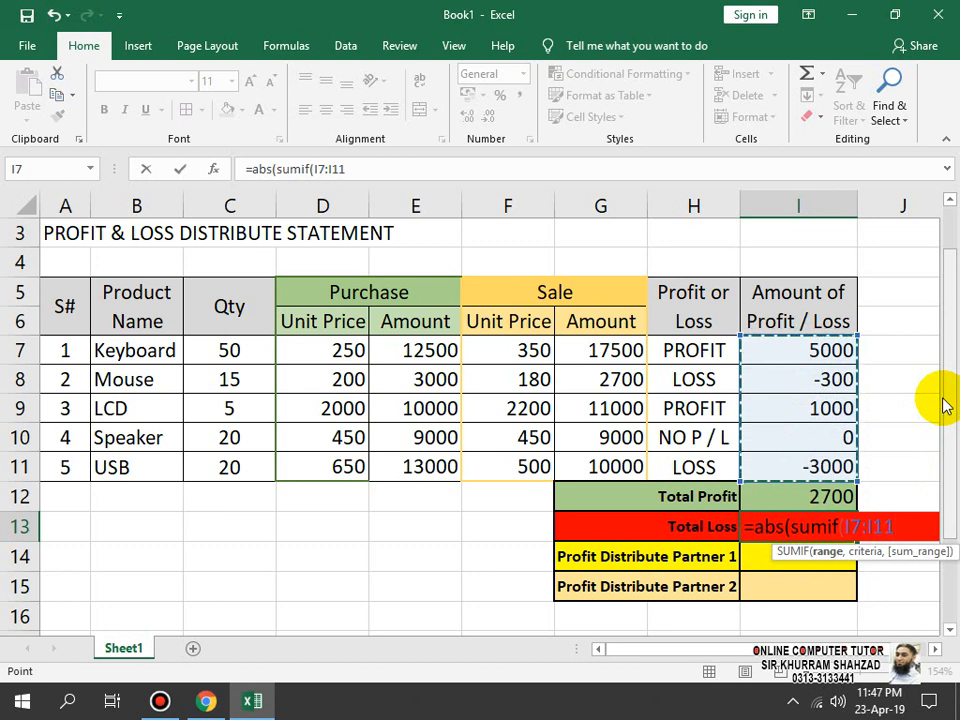
text(,)
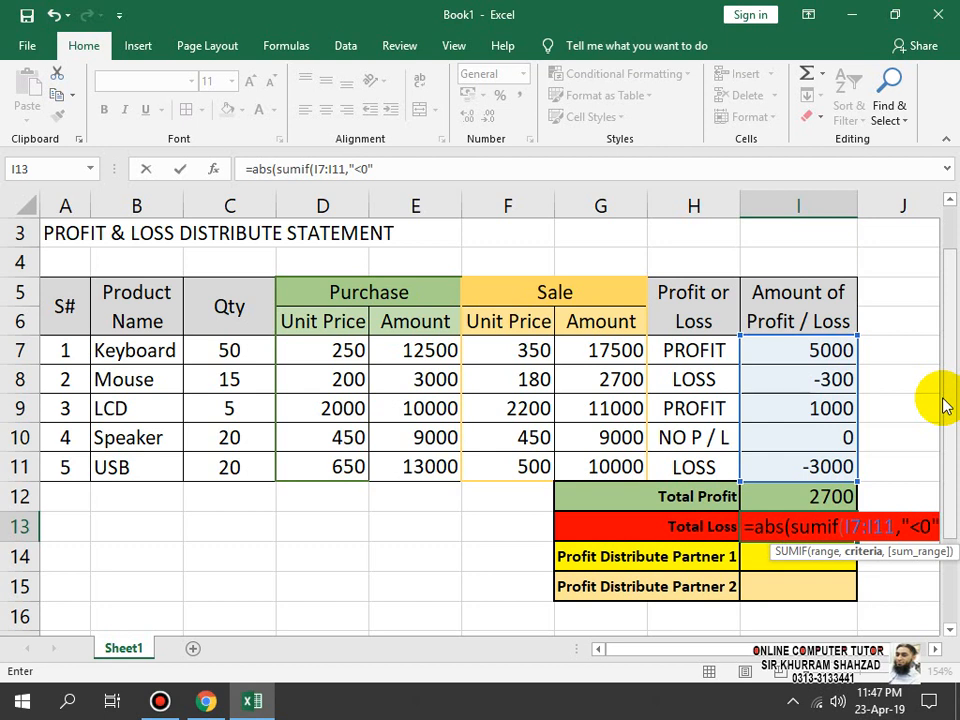
text("<0"))
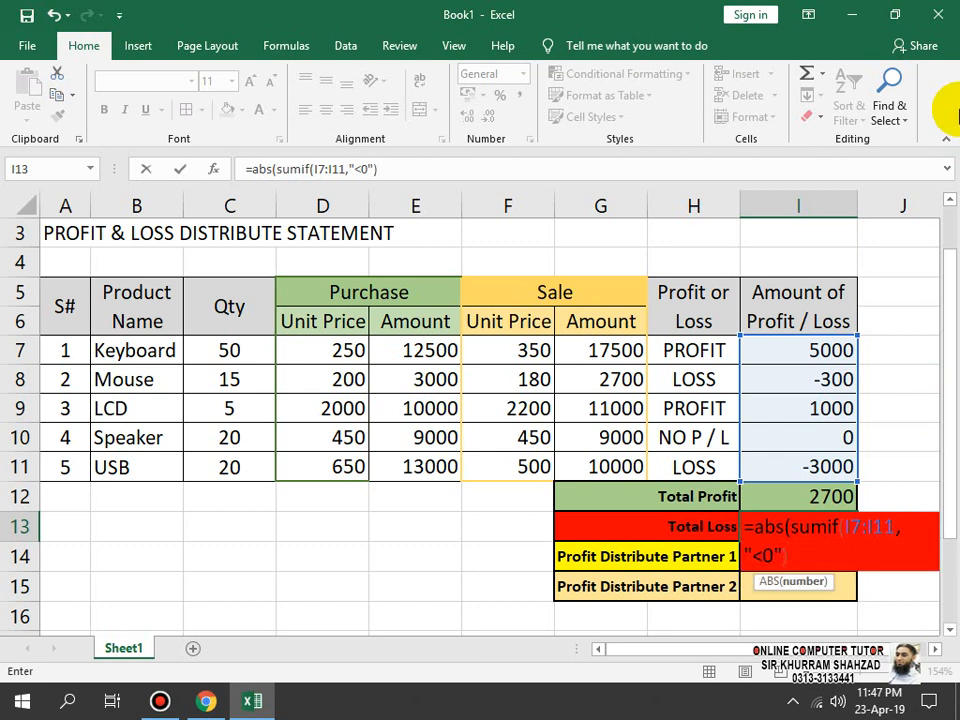
text())
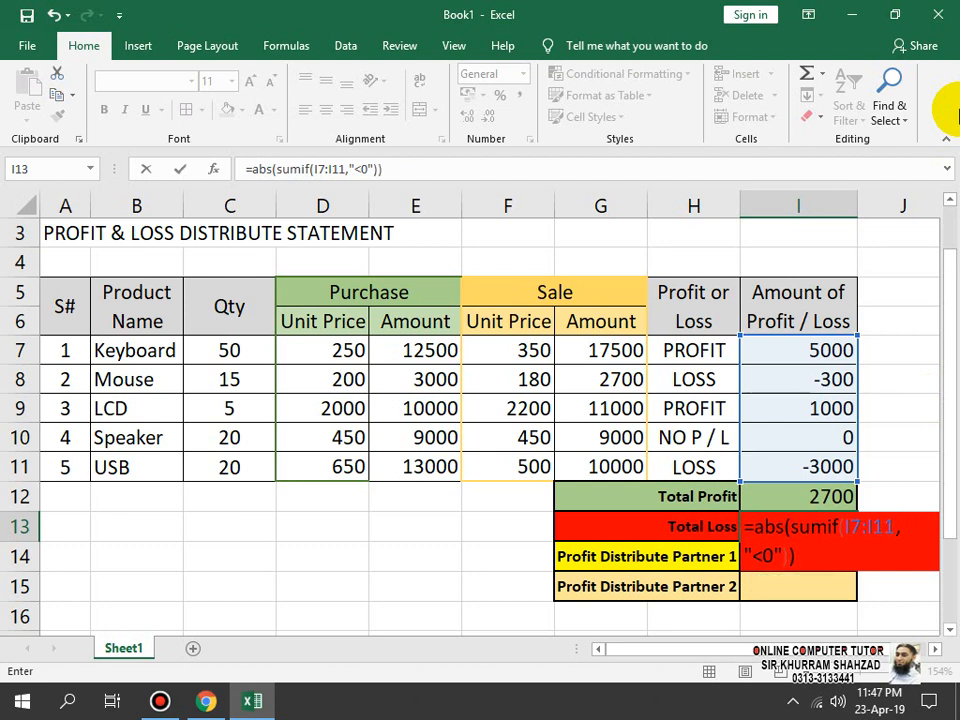
key(Return)
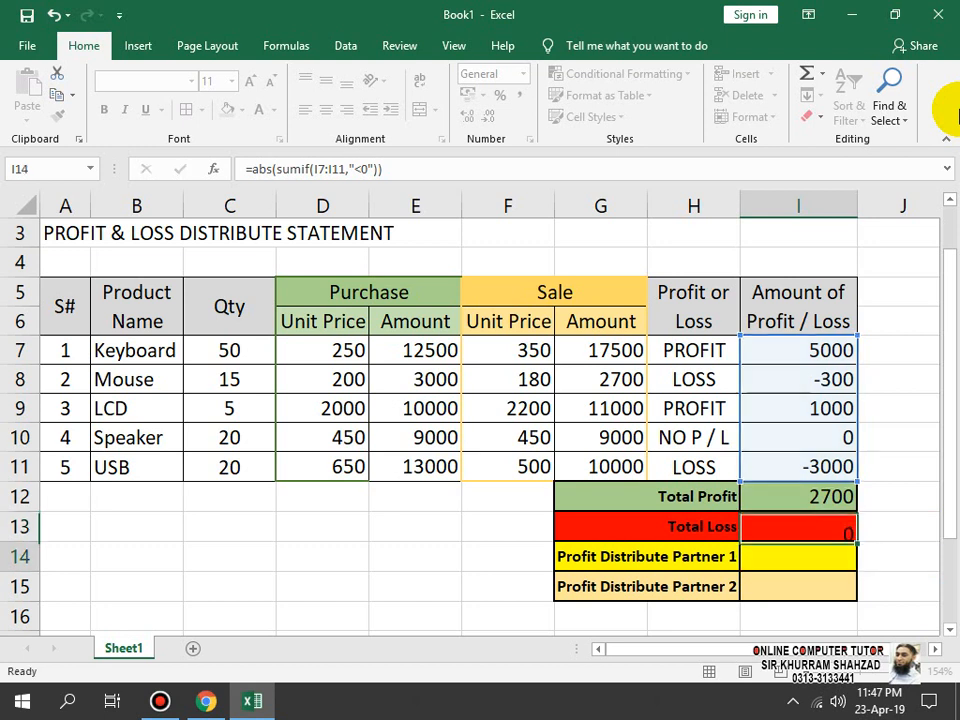
click(801, 530)
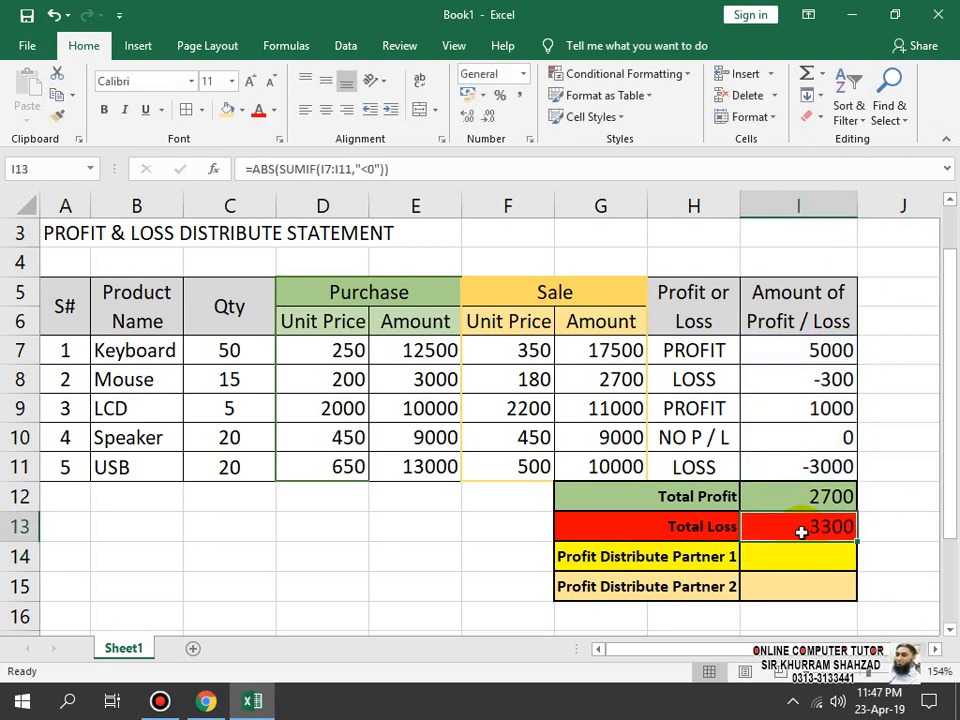
click(836, 378)
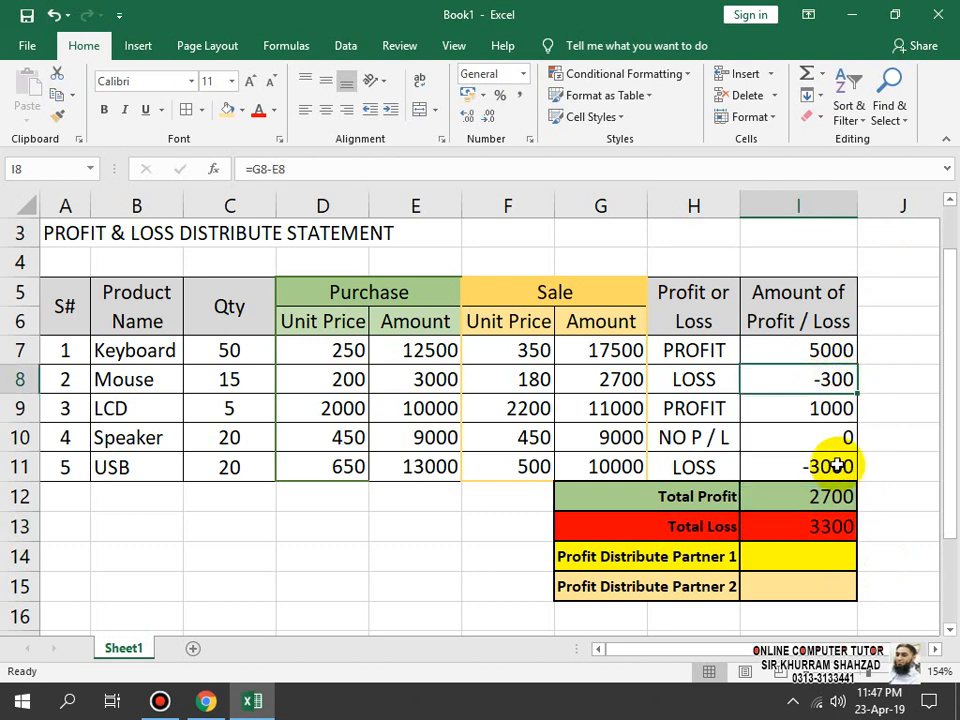
click(828, 527)
- Calculate Partner 1's profit share in cell I14 with the formula =I12/2
click(838, 555)
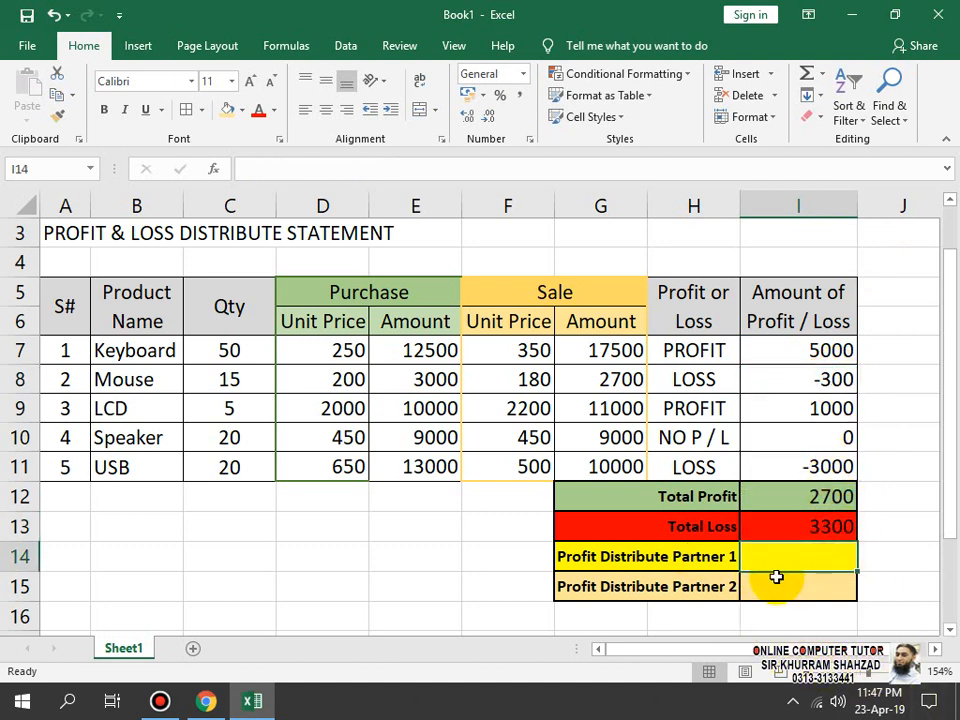
text(=)
click(800, 496)
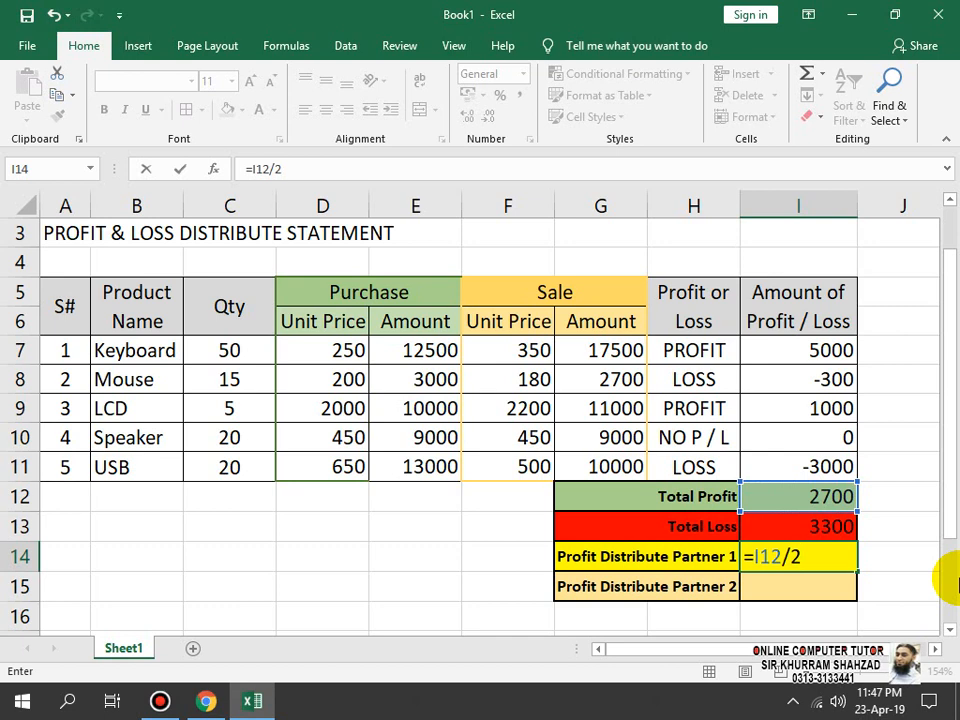
text(/2)
key(Return)
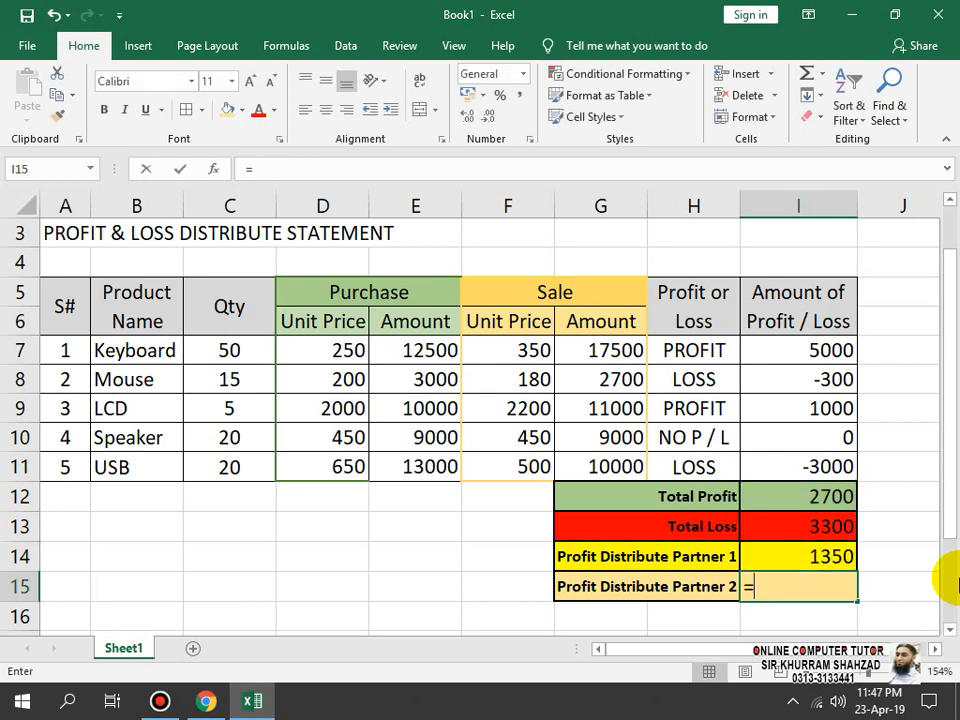
- Set Partner 2's profit share in cell I15 equal to Partner 1's with the formula =I14
text(=)
click(782, 556)
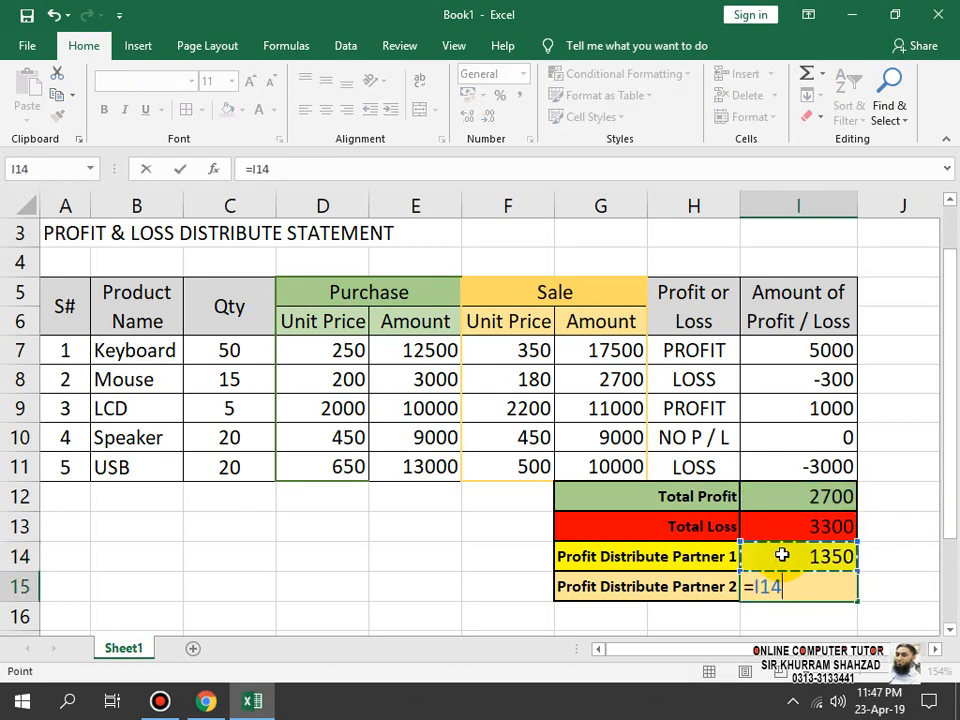
key(Return)
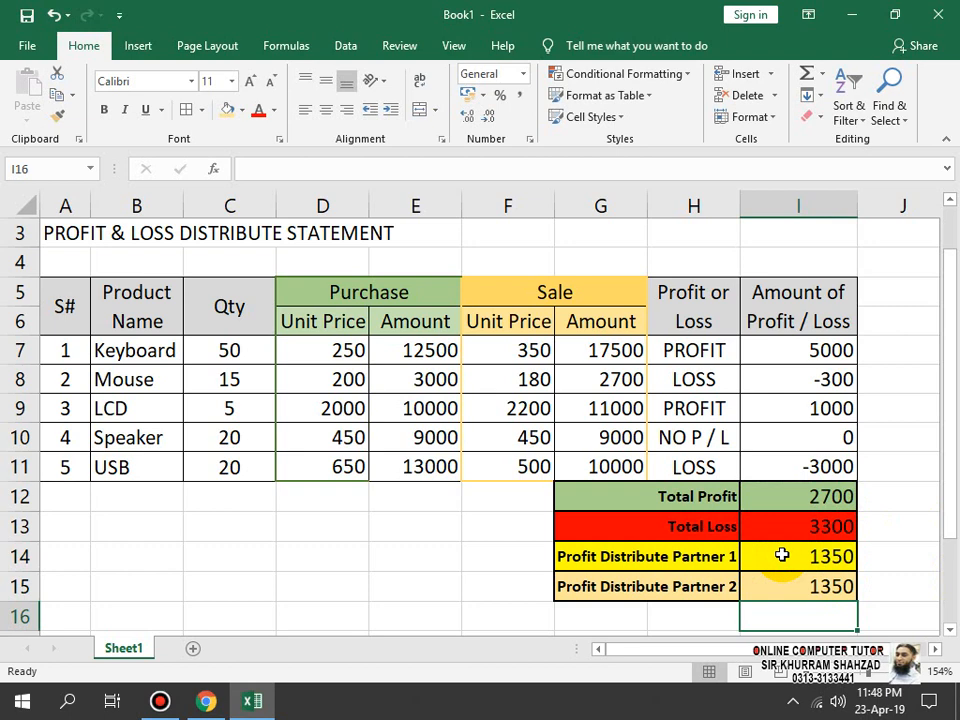
- Merge and centre the company name and the statement title across columns A to I, and delete the empty row between them
scroll(900, 320, up, 1)
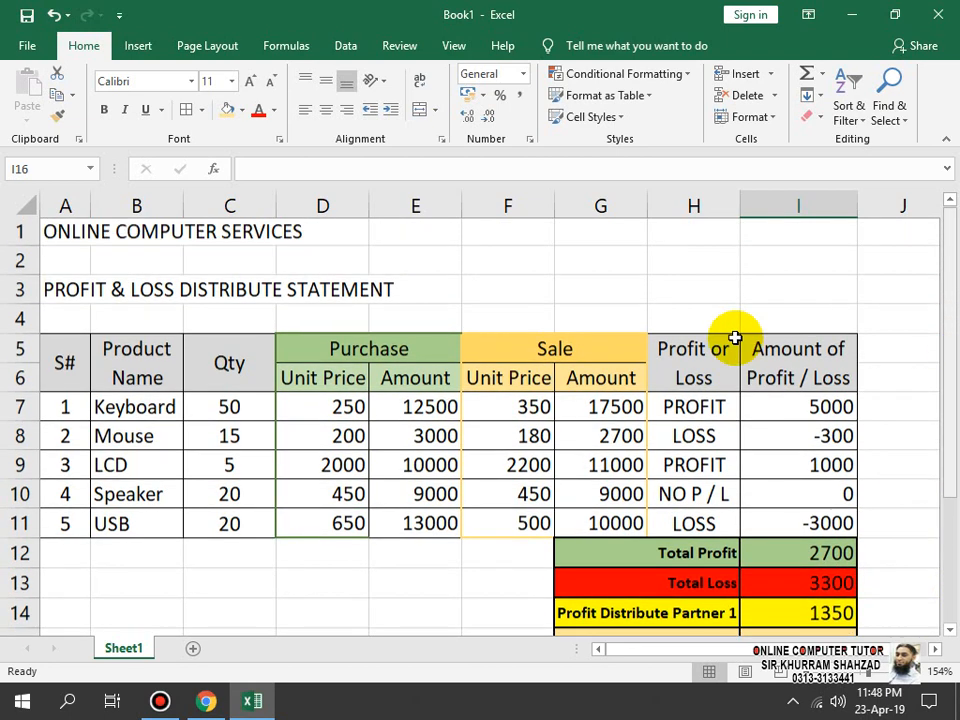
drag(821, 233, 11, 229)
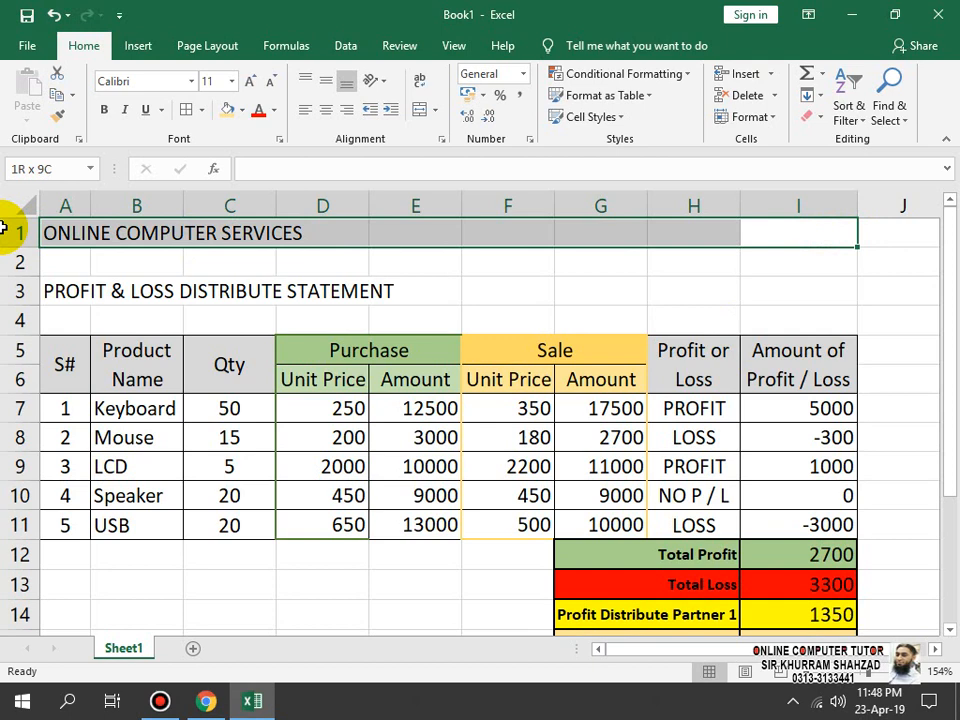
click(420, 109)
drag(836, 296, 55, 292)
click(398, 108)
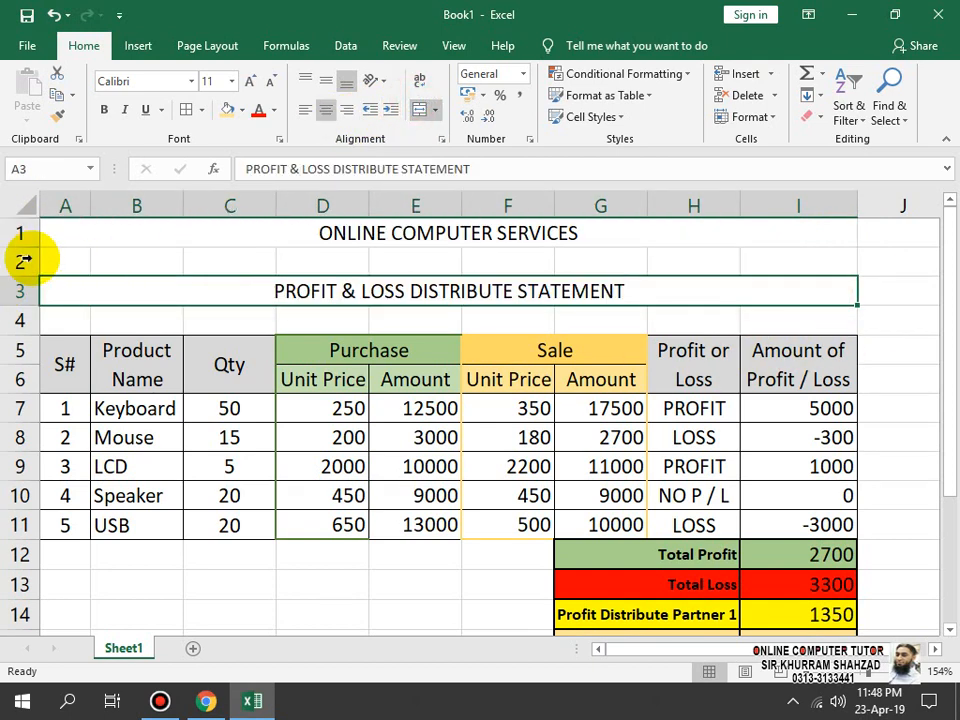
right_click(19, 261)
click(72, 411)
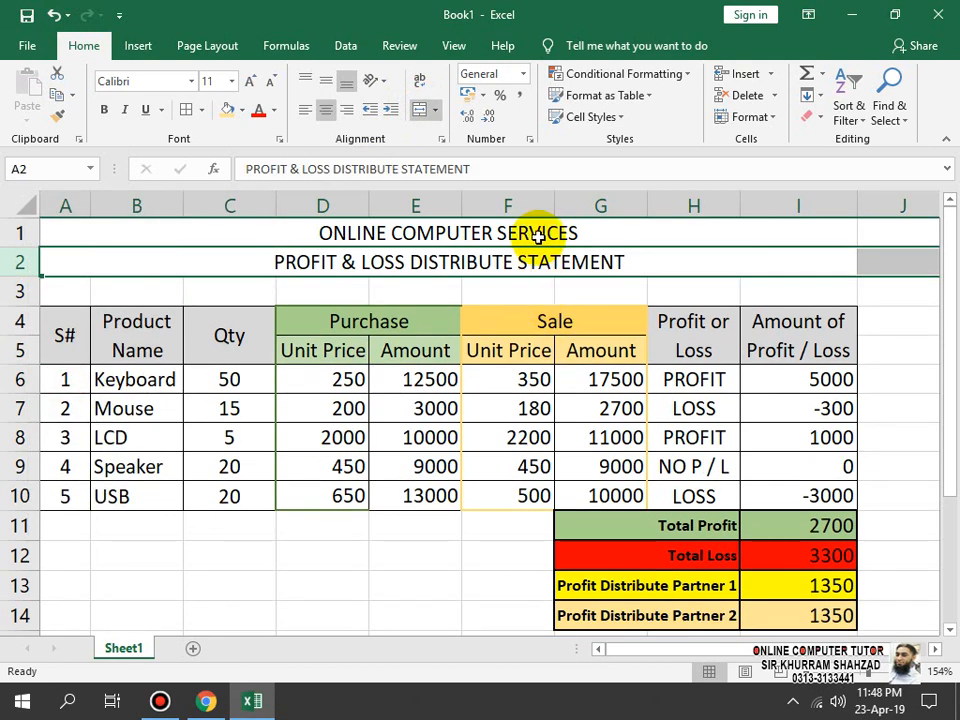
- Format the ONLINE COMPUTER SERVICES heading with red text at font size 18
click(553, 231)
click(260, 112)
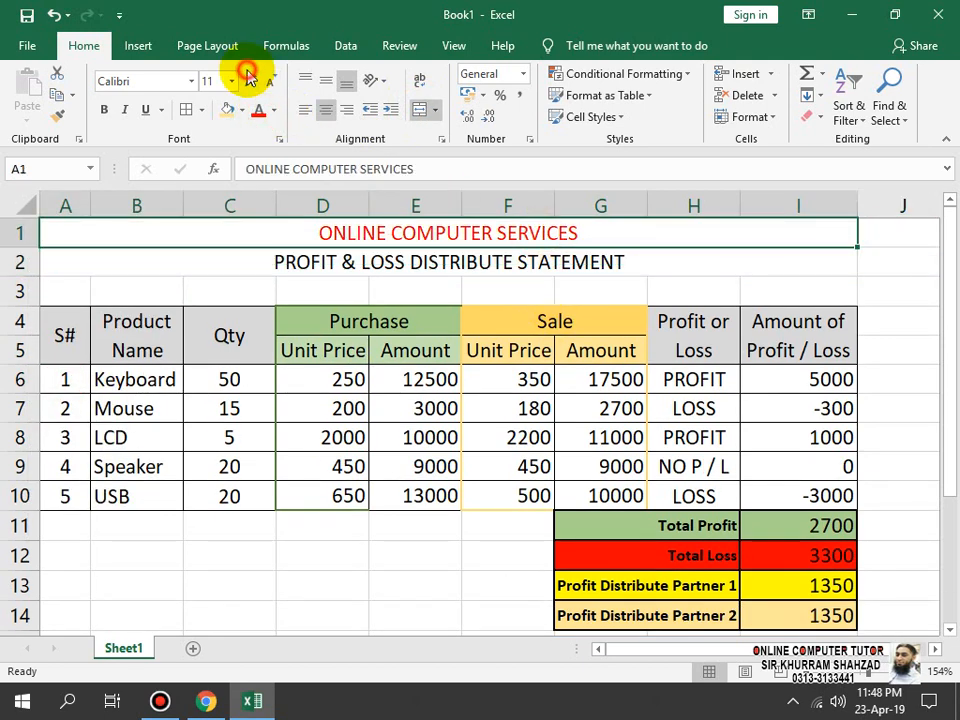
click(249, 80)
click(249, 80)
click(249, 80)
click(249, 80)
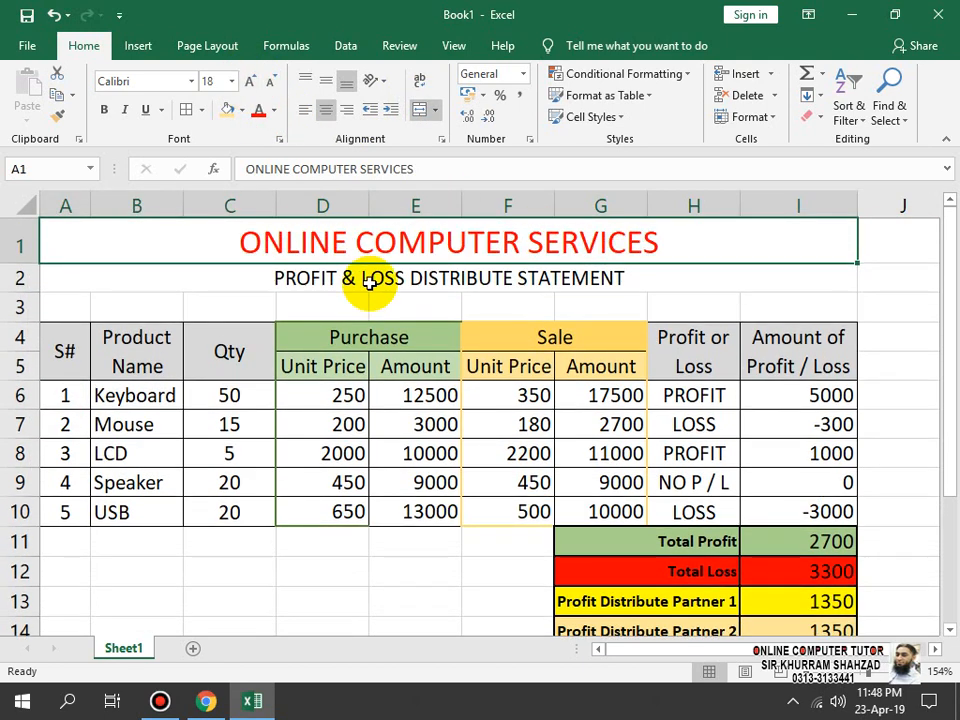
- Format the PROFIT & LOSS DISTRIBUTE STATEMENT title as blue, bold, underlined text slightly larger than the table text
click(370, 283)
click(273, 110)
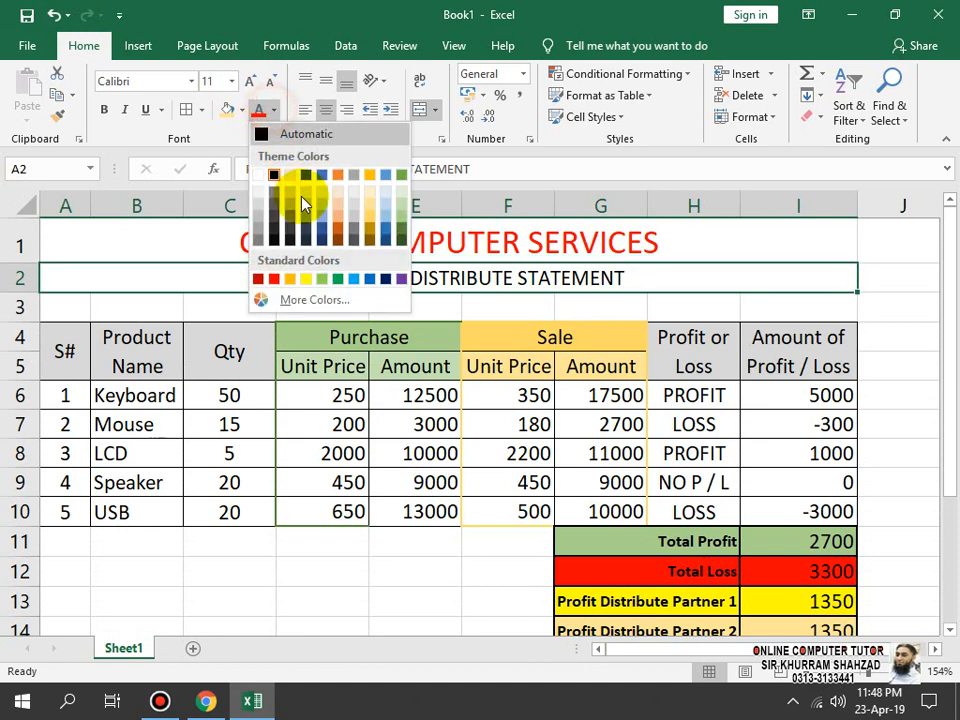
click(321, 177)
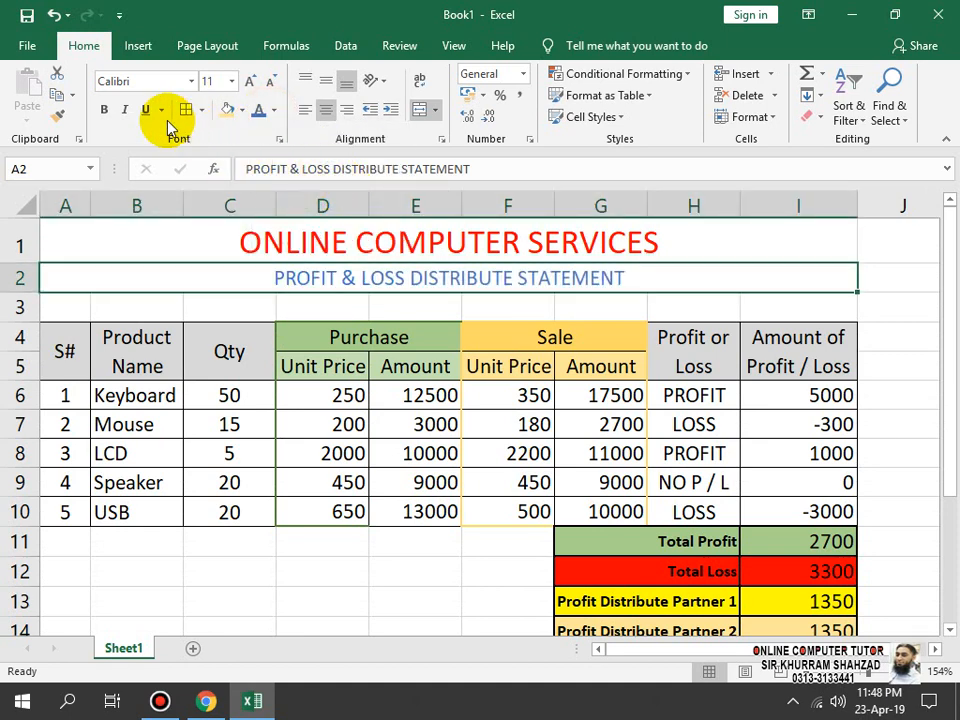
click(104, 110)
click(145, 110)
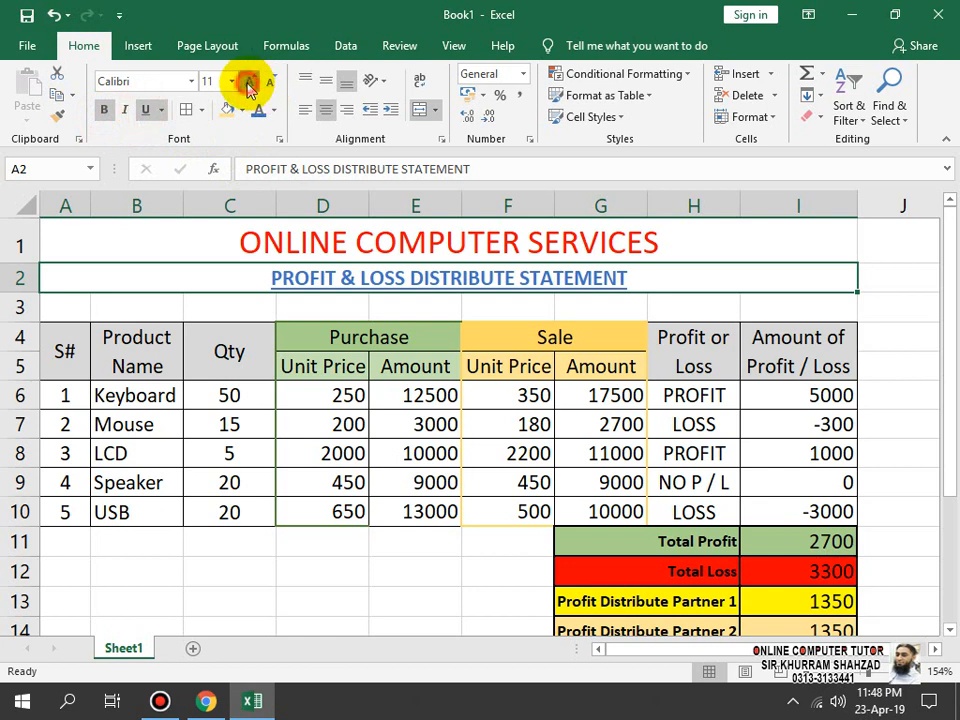
click(249, 88)
click(249, 88)
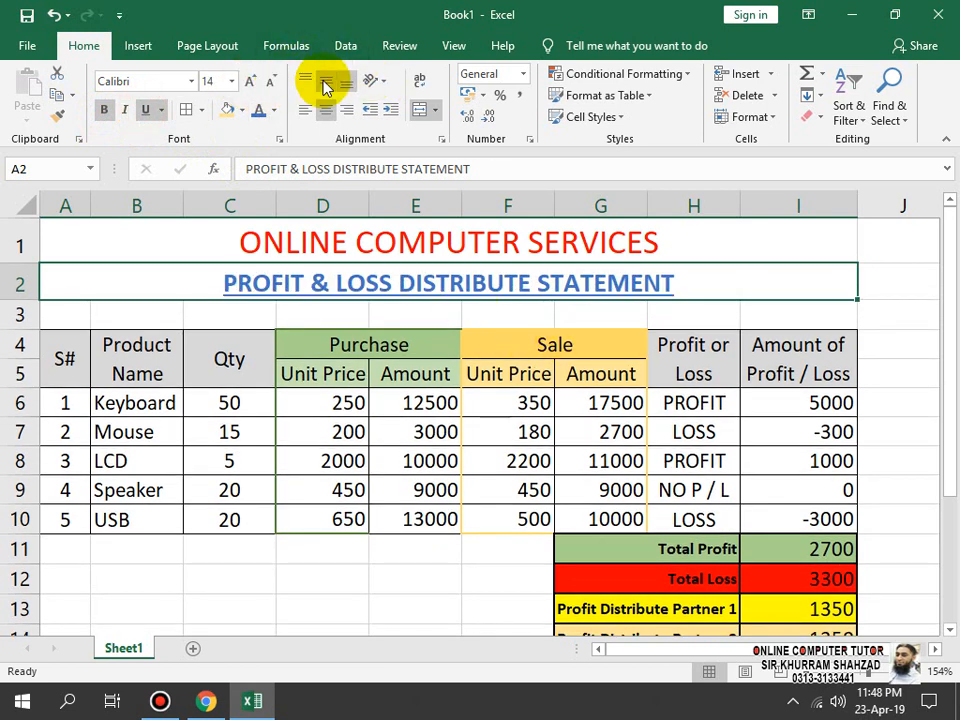
click(268, 82)
click(388, 512)
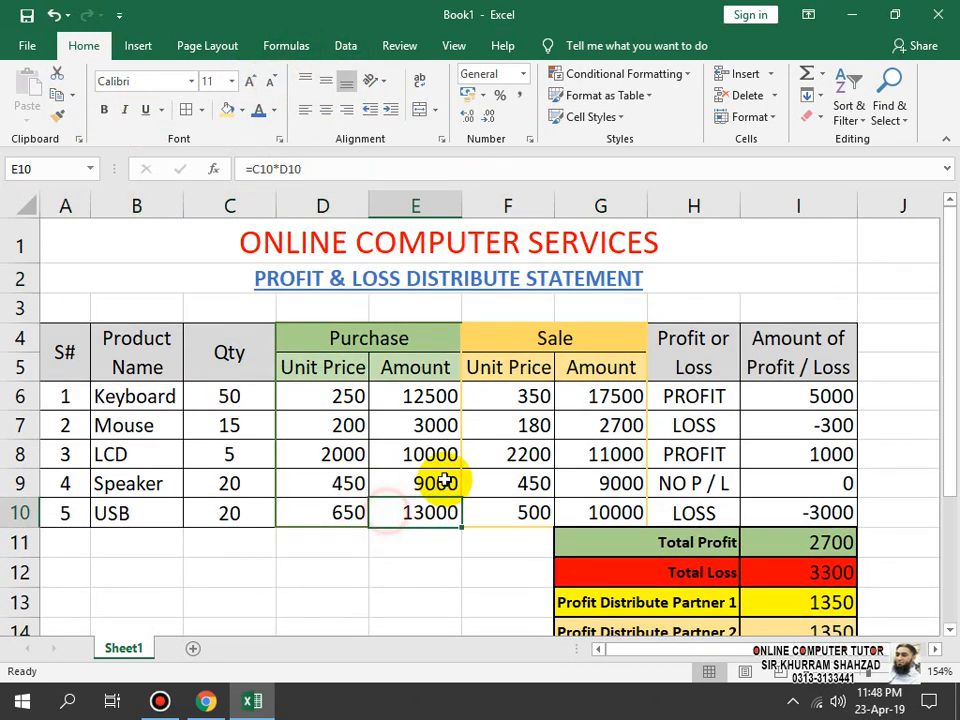
scroll(943, 471, down, 2)
scroll(904, 456, up, 1)
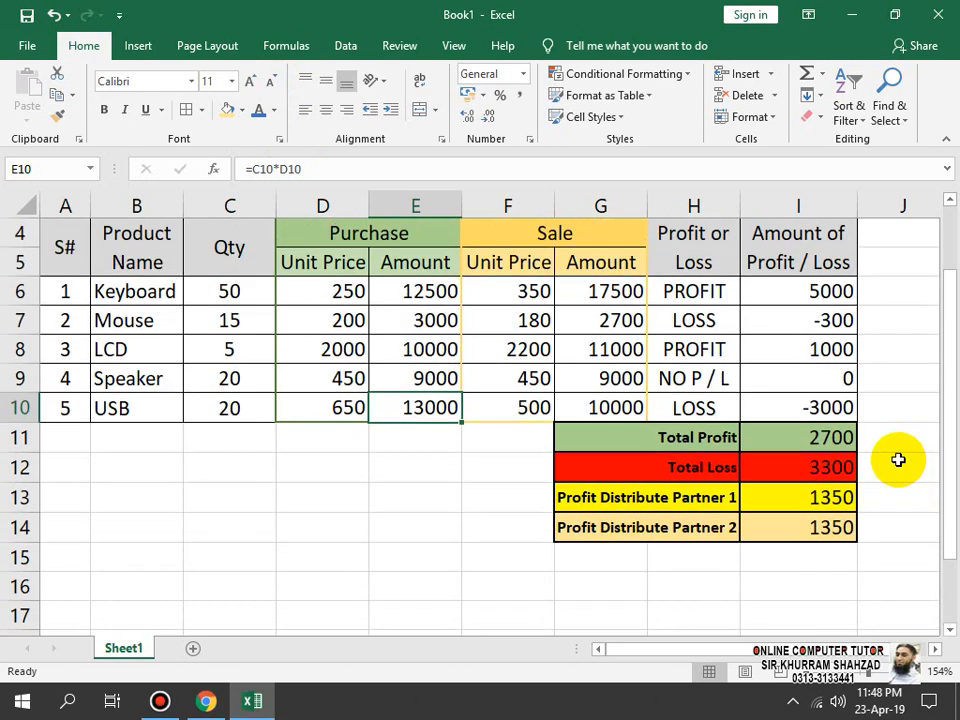
click(809, 444)
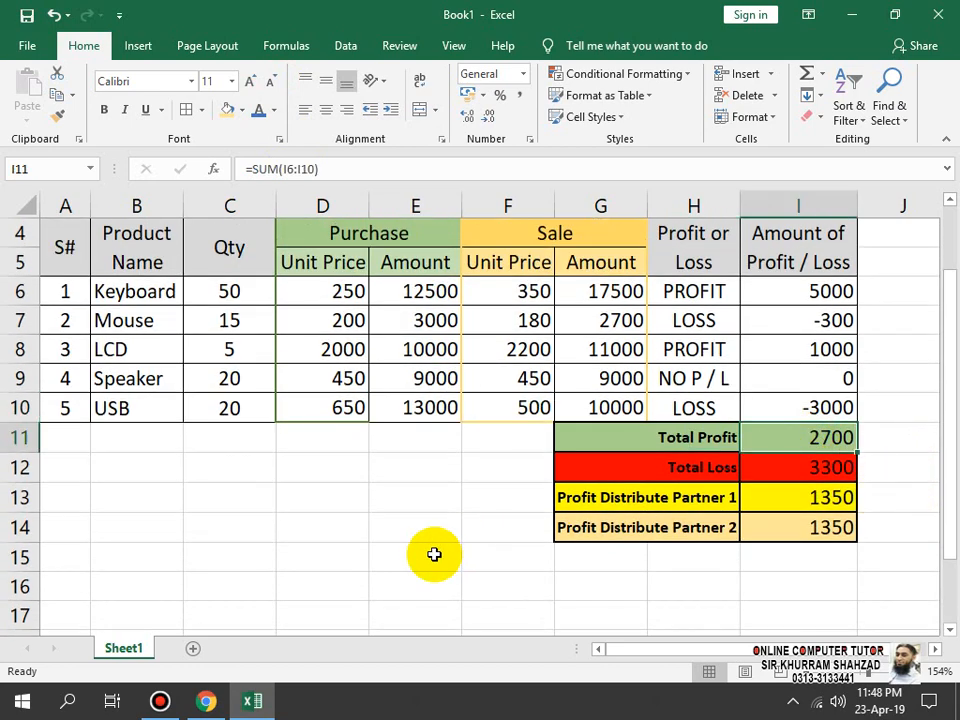
click(324, 535)
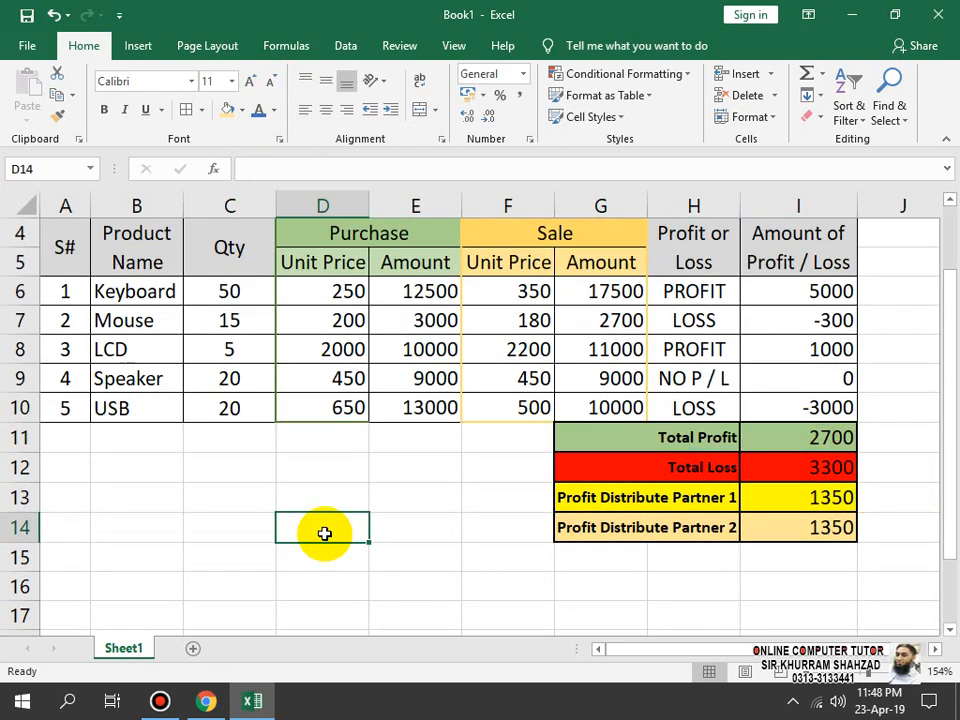
text(=)
key(Escape)
- Enter the label Purchase in cell C14, below the product table
key(Left)
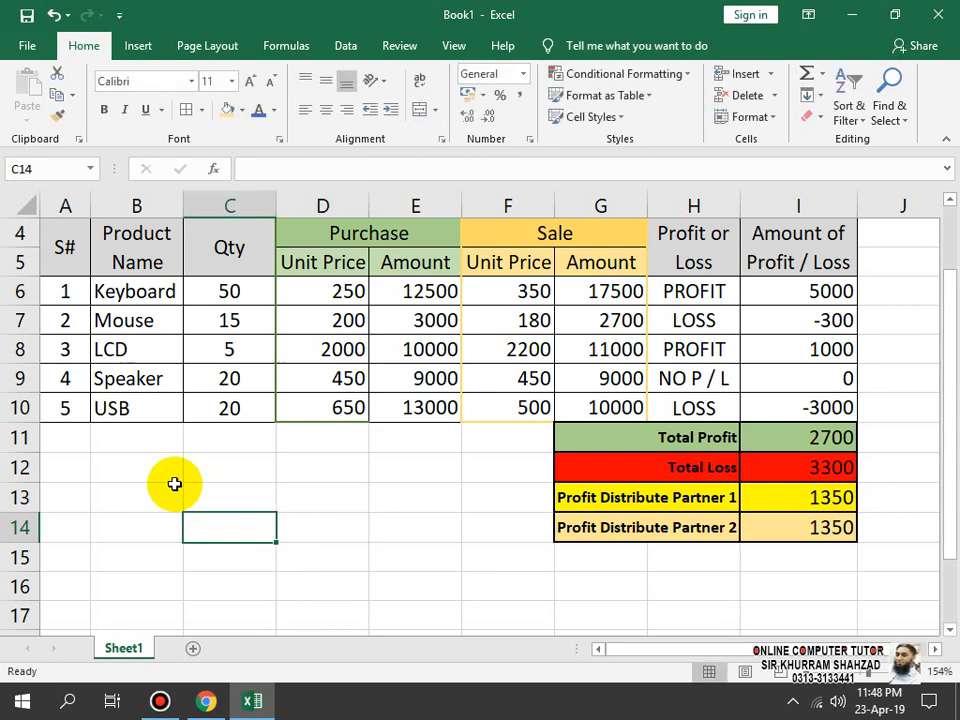
text(Purchase)
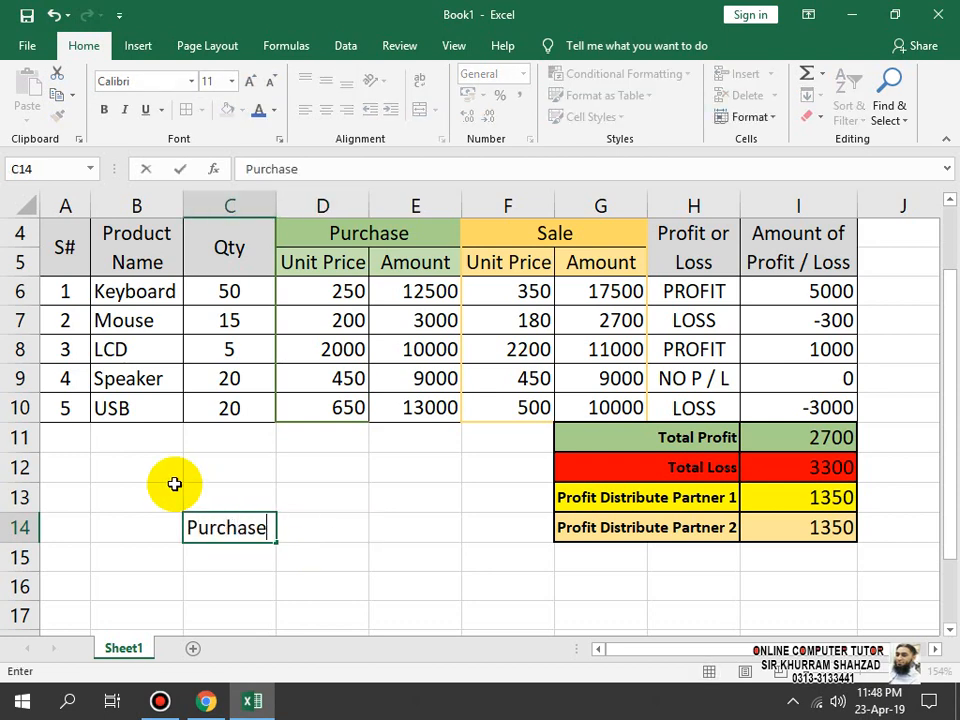
key(Return)
key(Up)
- Total the purchase amounts in cell D14 with a SUM formula over E6:E10
key(Right)
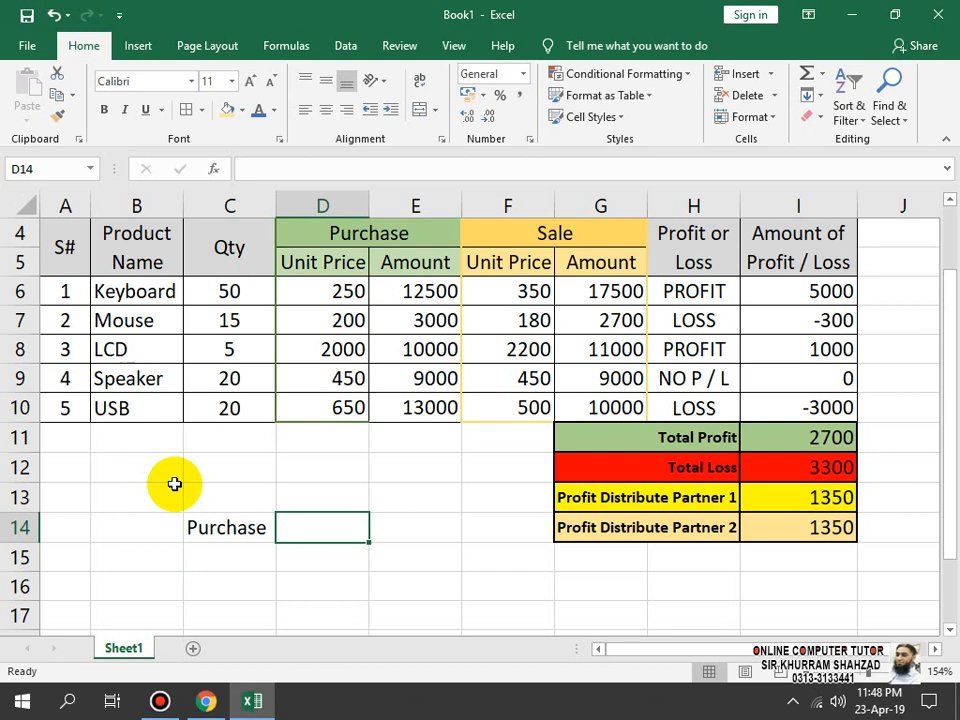
text(=sum)
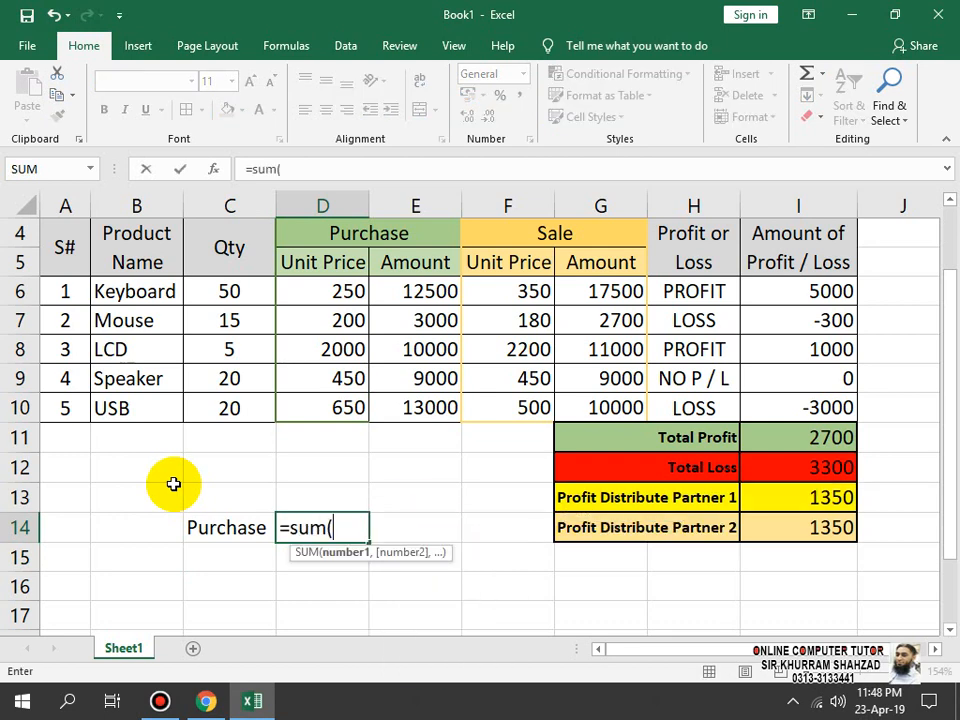
text(()
key(Up)
key(Up)
key(Up)
key(Up)
key(Up)
key(Up)
key(Up)
key(Right)
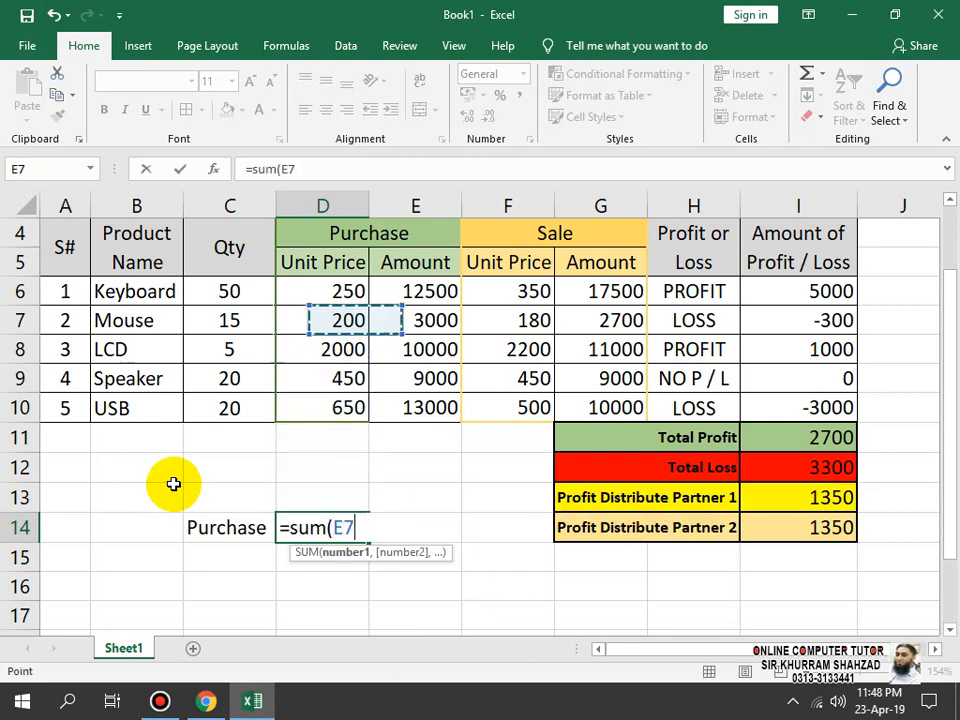
key(Up)
key(shift+Down)
key(shift+Down)
key(shift+Down)
key(shift+Down)
key(shift+Down)
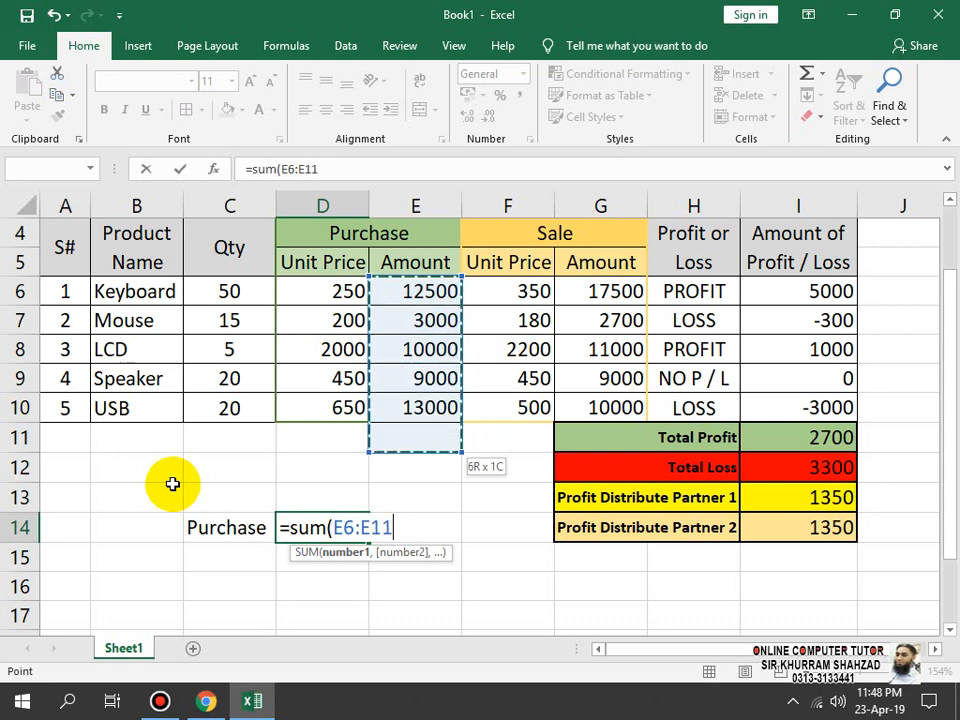
key(shift+Up)
- Enter the label Sale in cell C15, beneath the Purchase label
key(Left)
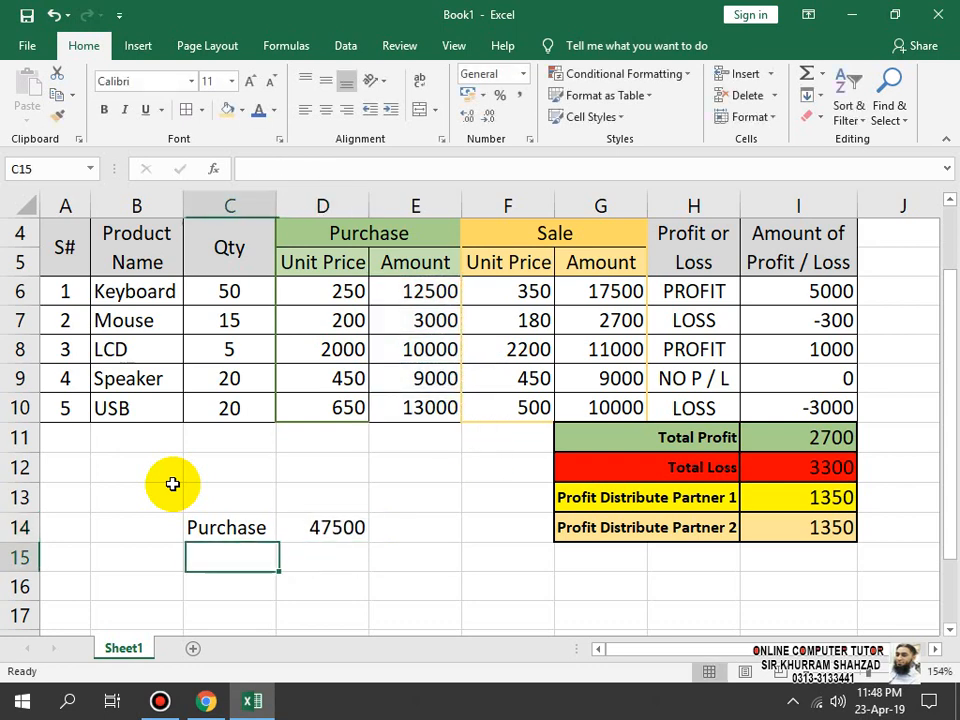
text(Sale)
key(Return)
- Enter a formula in cell D15 beside the Sale label that references the sale amounts G6:G10
key(Right)
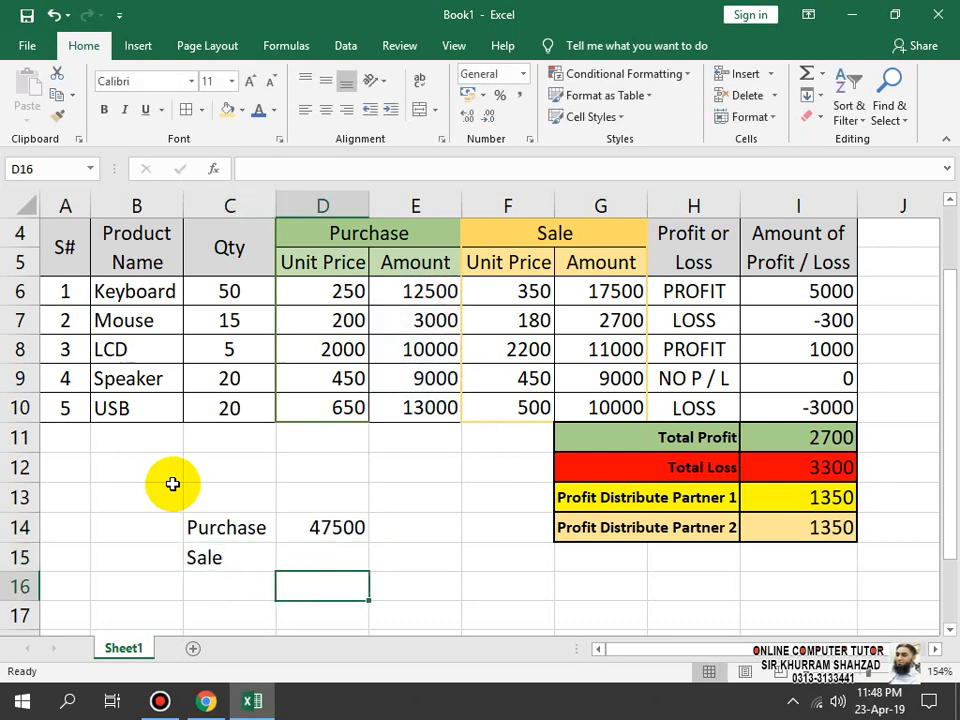
key(Up)
key(Up)
key(Down)
text(=)
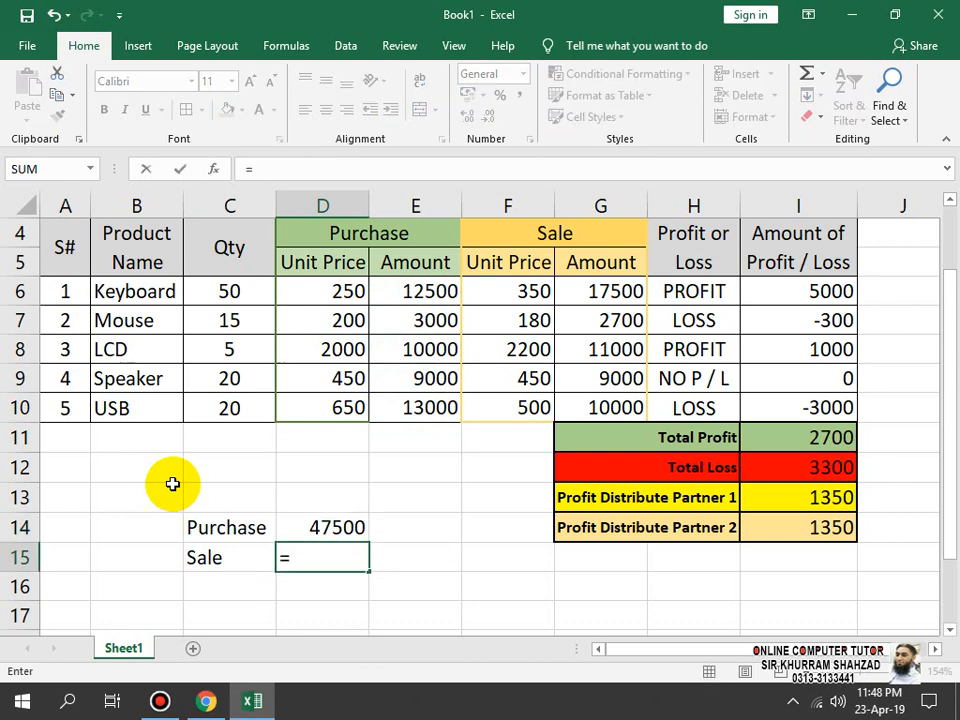
key(Right)
key(Right)
key(Right)
key(Right)
key(Right)
key(Right)
key(Up)
key(Up)
key(Up)
key(Up)
key(Up)
key(Up)
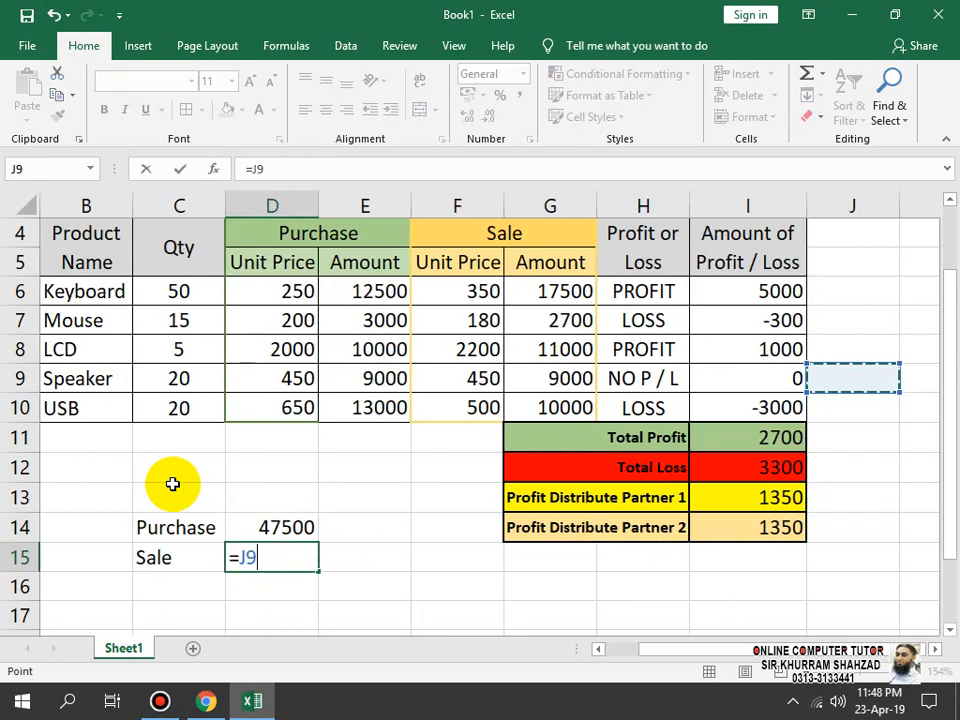
key(Left)
key(Left)
key(Left)
key(Left)
key(Up)
key(Up)
key(Right)
key(Up)
key(shift+Down)
key(shift+Down)
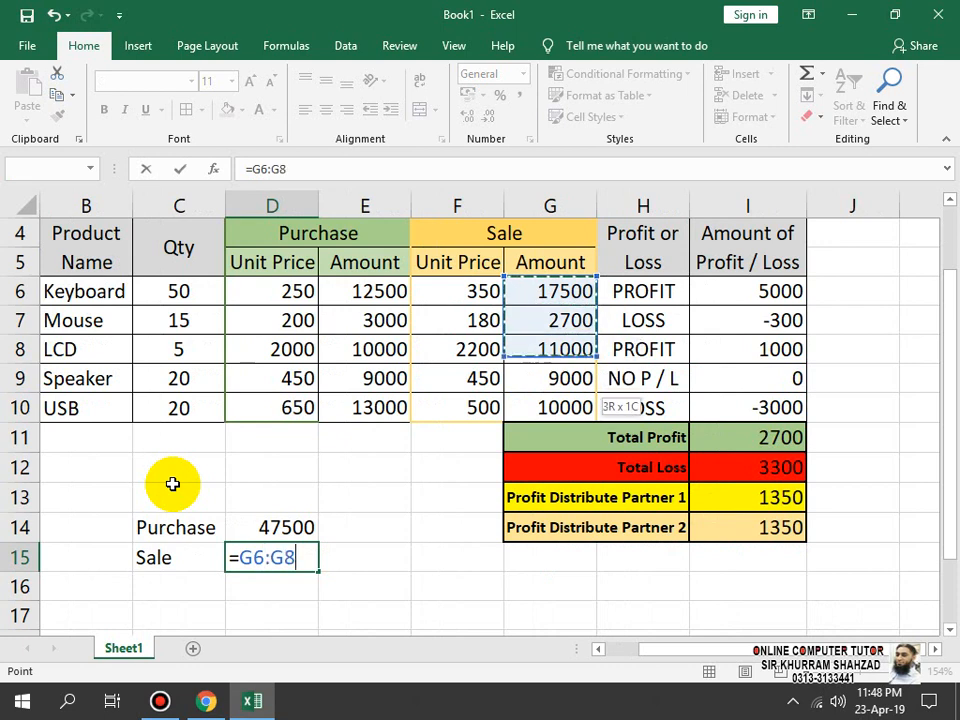
key(shift+Down)
key(shift+Down)
text())
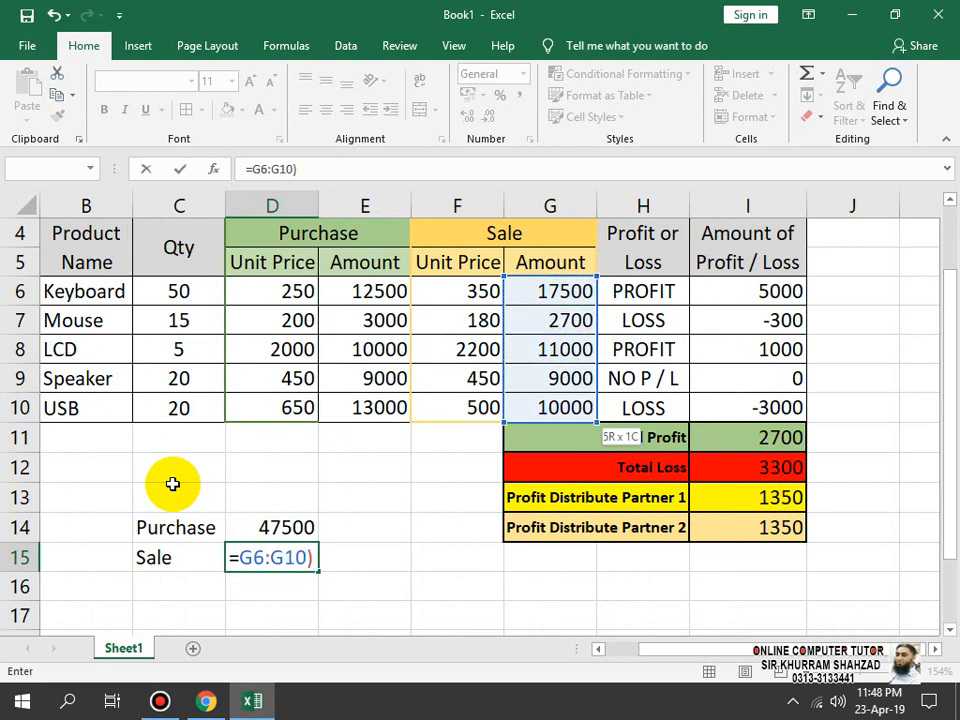
key(Return)
key(Return)
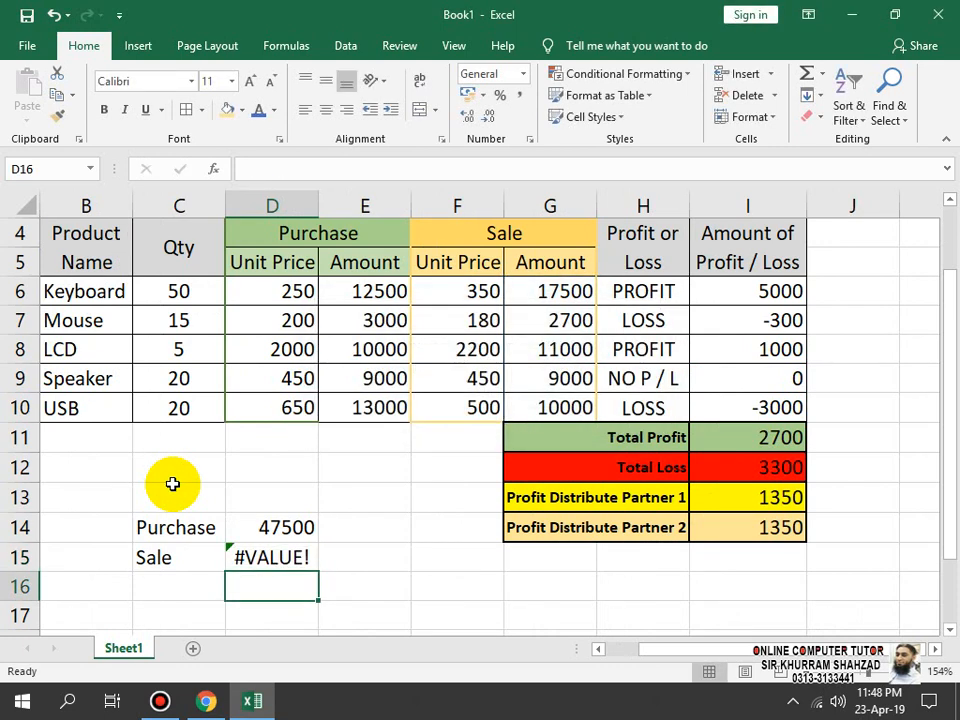
- Correct the formula in D15 beside the Sale label to =SUM(G6:G10) so it totals the sale amounts
key(Up)
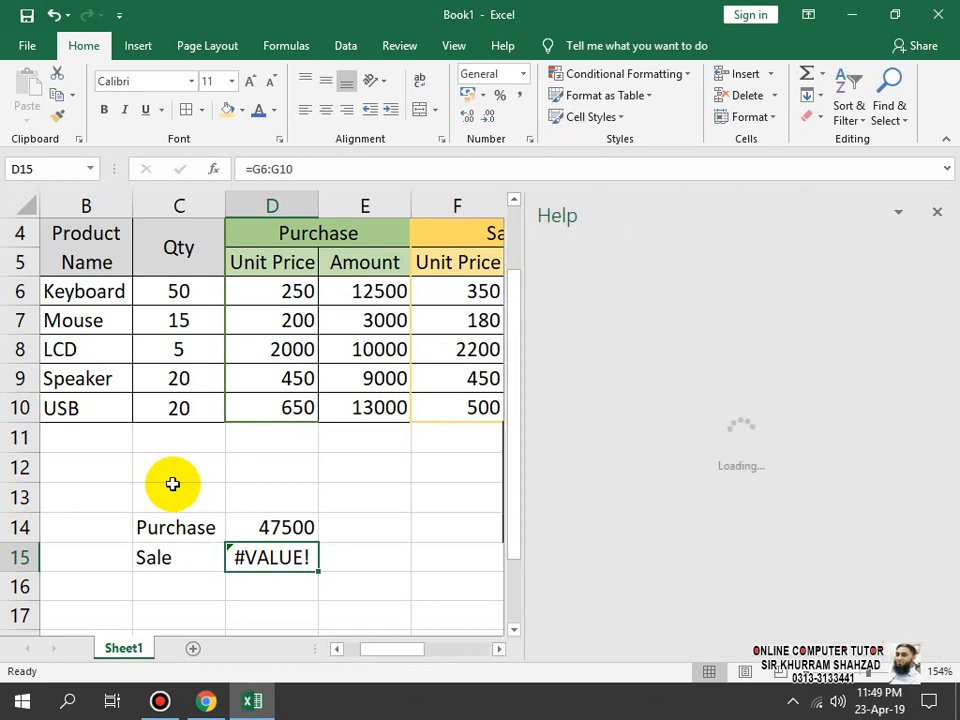
click(937, 212)
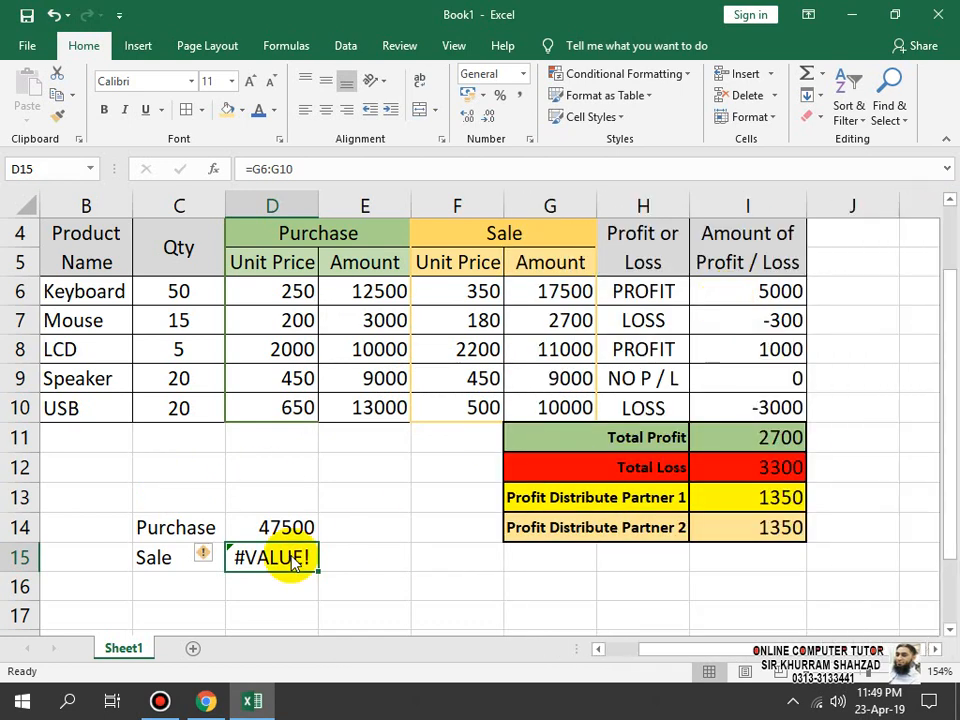
double_click(265, 557)
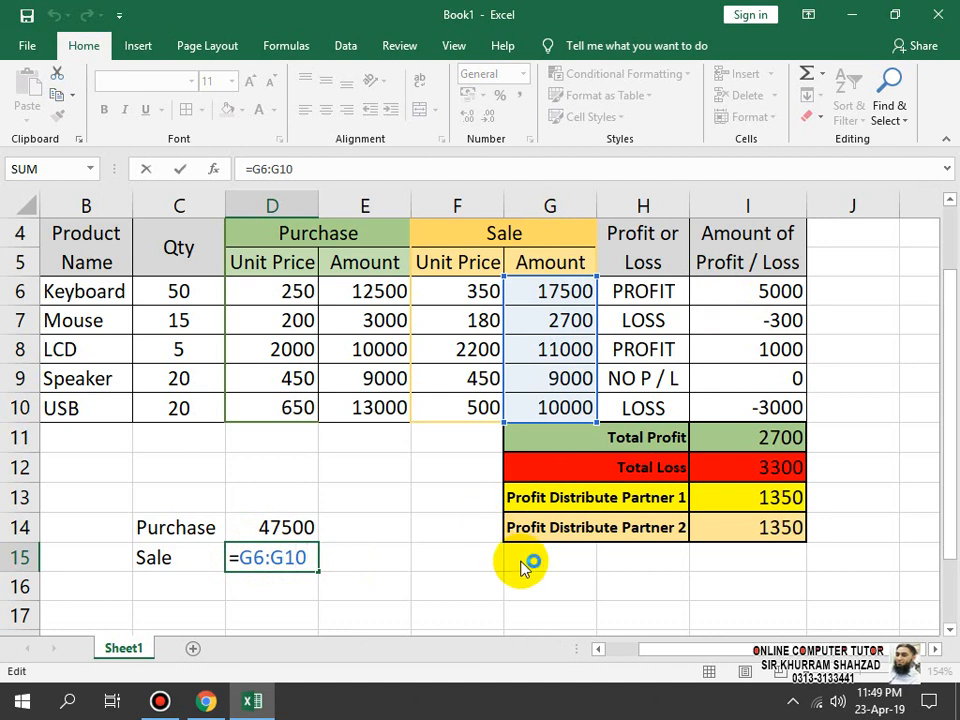
key(Left)
key(Left)
key(Left)
key(Left)
key(Left)
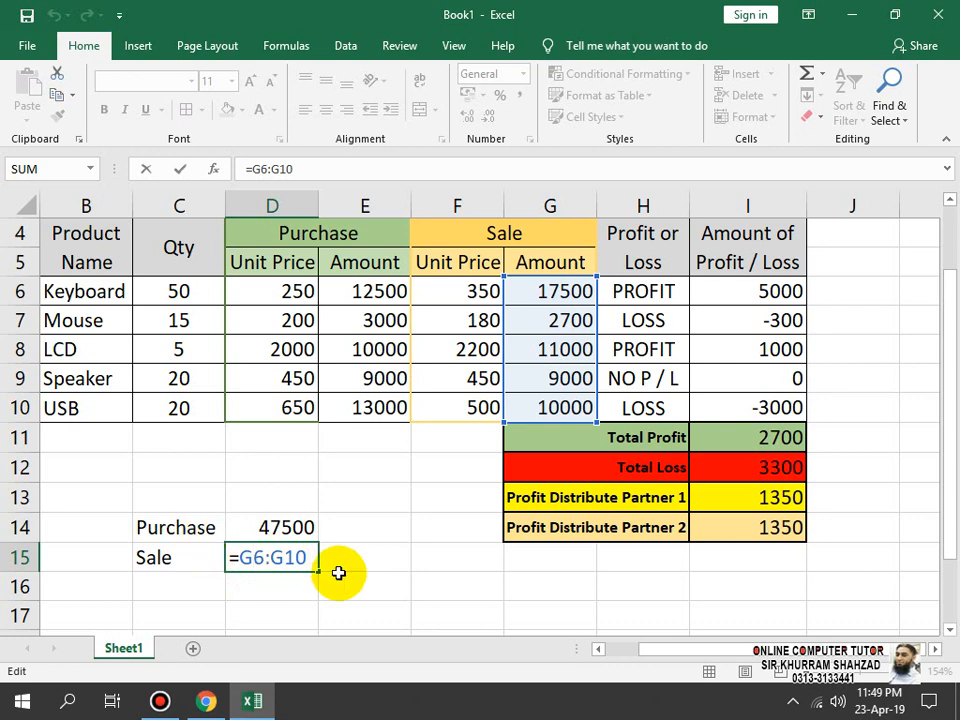
key(Left)
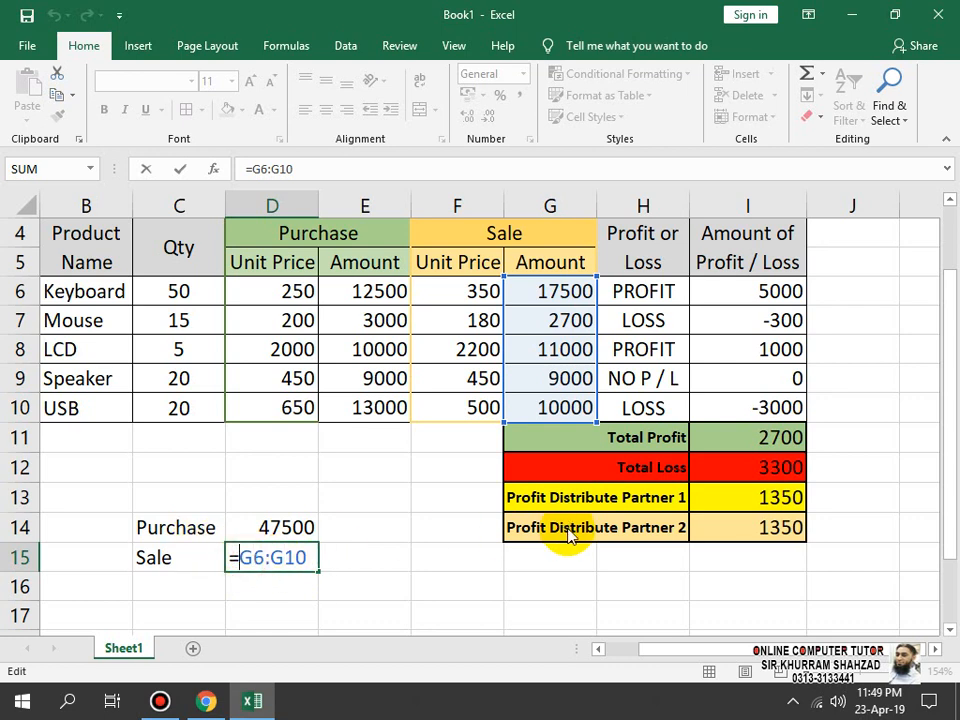
text(sum()
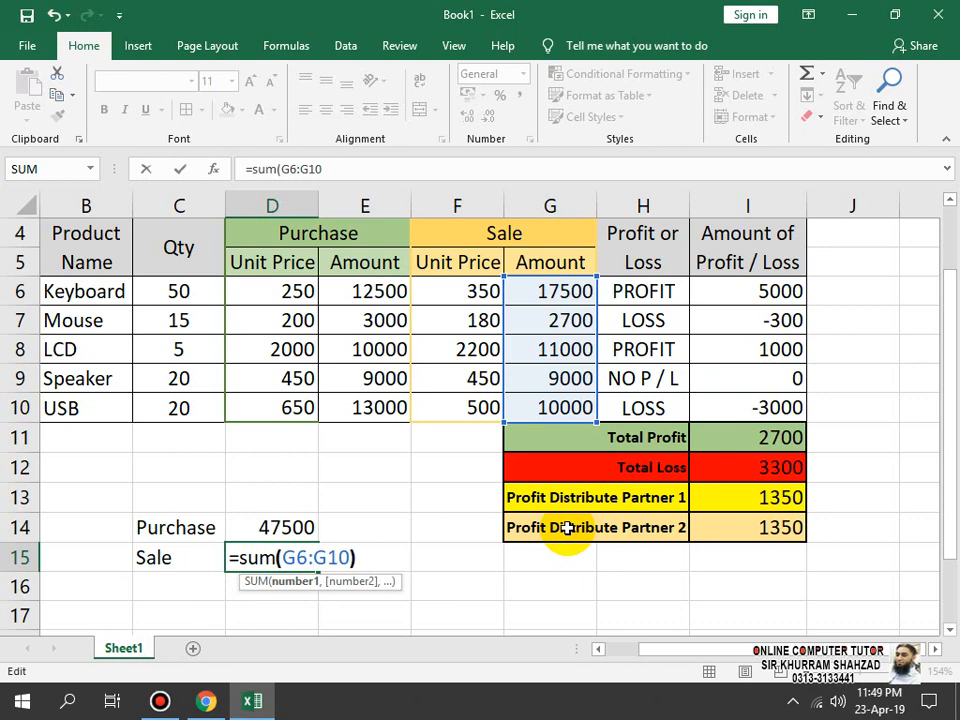
key(Return)
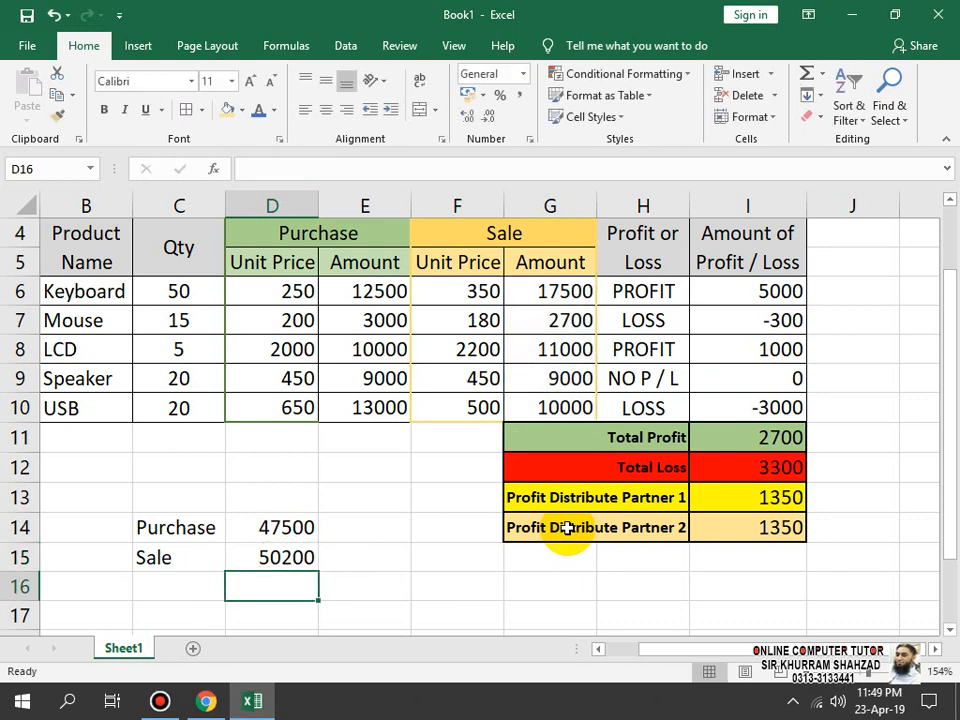
- Subtract the purchase total from the sale total in cell D16 with the formula =D15-D14
text(=)
key(Up)
text(-)
key(Up)
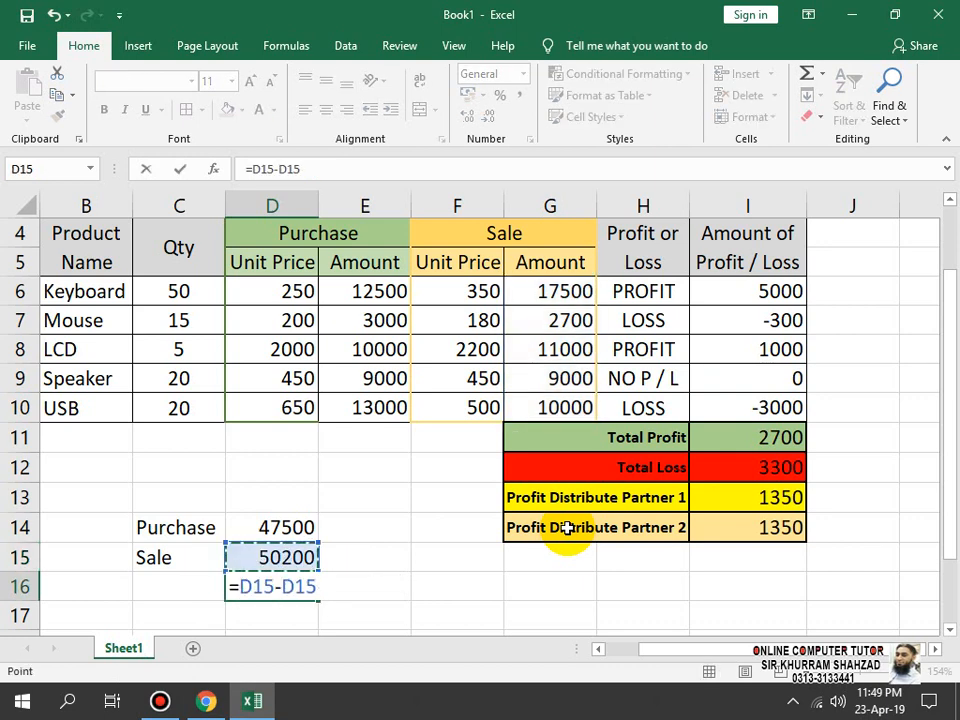
key(Up)
key(Return)
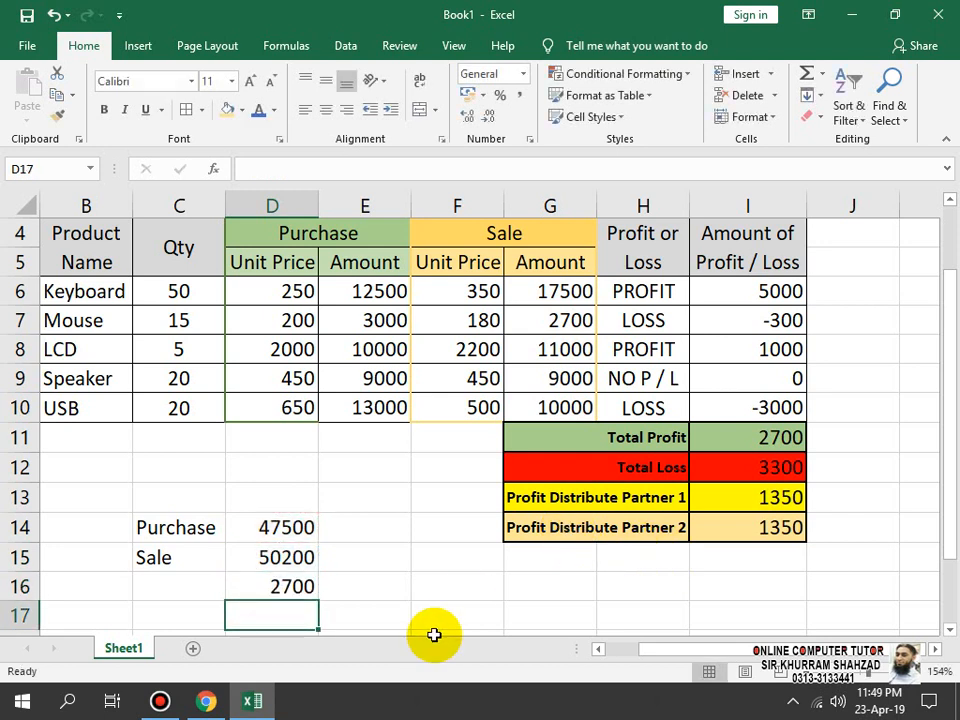
- Compare the difference in D16 with Total Profit in I11, and clear the temporary cross-check cells C14:E17
click(285, 589)
click(748, 431)
click(243, 588)
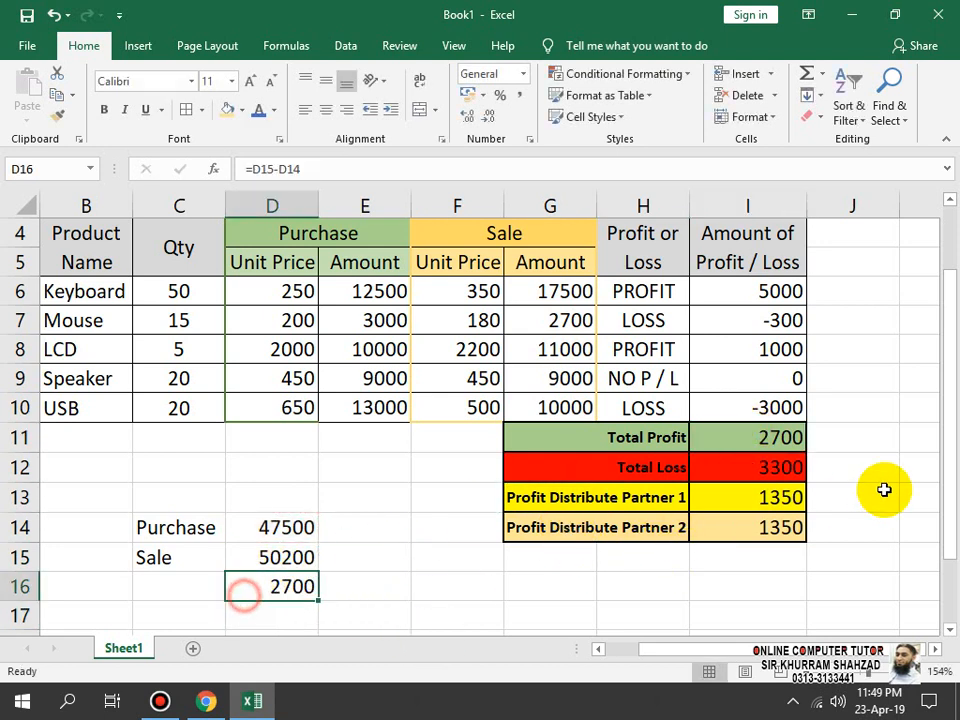
drag(365, 527, 135, 598)
key(Delete)
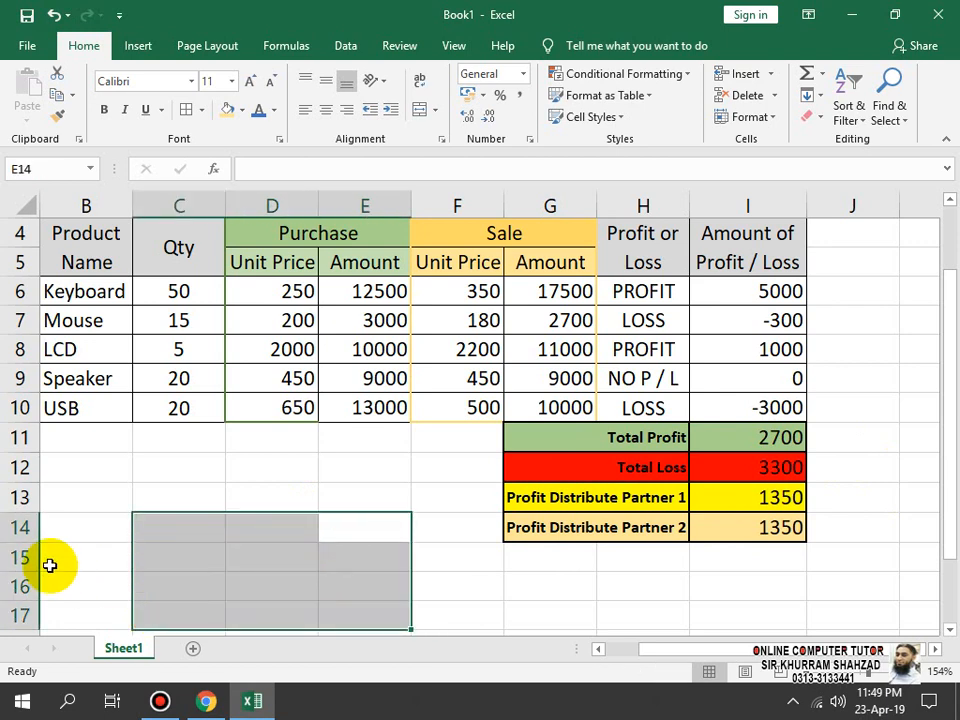
- Review the finished profit and loss statement from its title through the totals and partner shares, ending back at cell A1
key(Up)
key(Up)
key(Up)
key(Up)
key(Up)
key(Up)
key(Up)
key(Up)
key(Up)
key(Up)
key(Up)
key(Up)
key(Up)
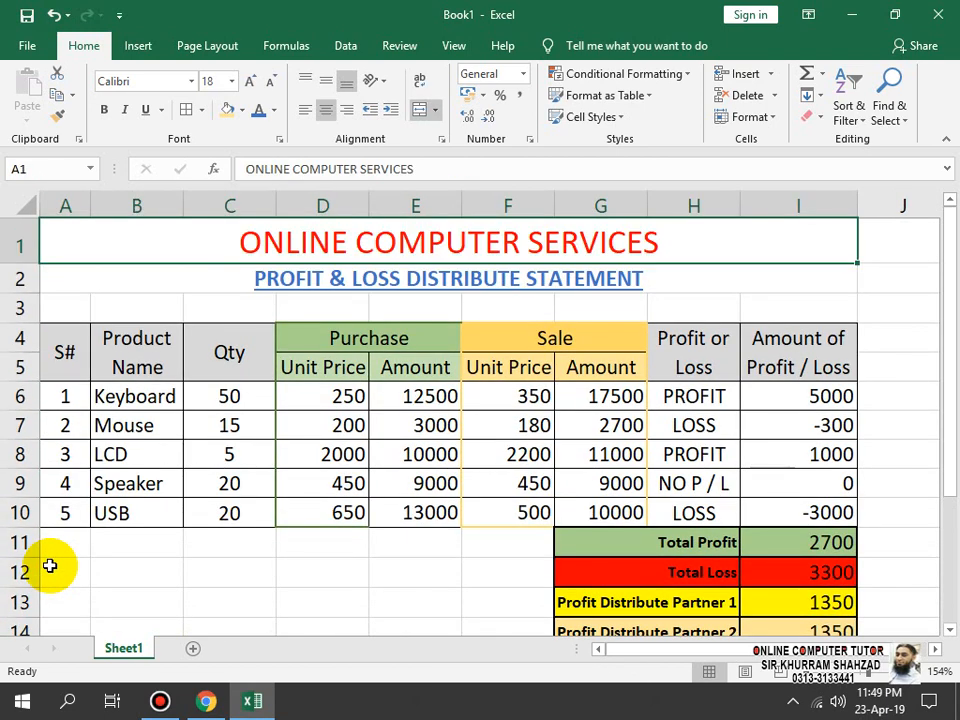
key(Down)
key(Down)
key(Down)
key(Down)
key(Down)
key(Down)
key(Down)
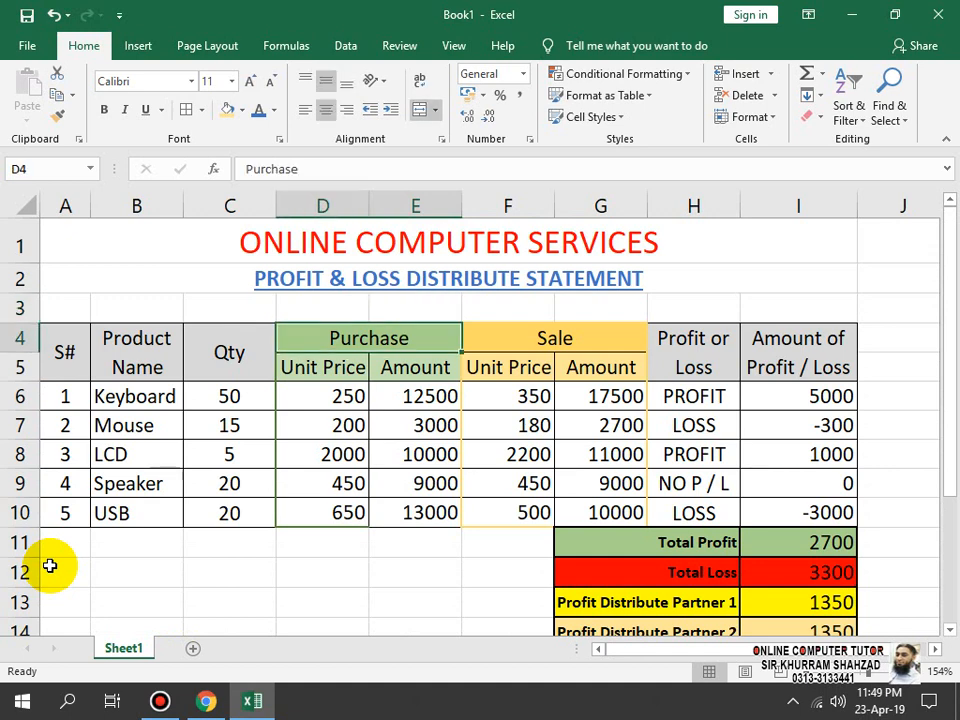
key(Down)
key(Down)
key(Down)
key(Down)
key(Down)
key(Down)
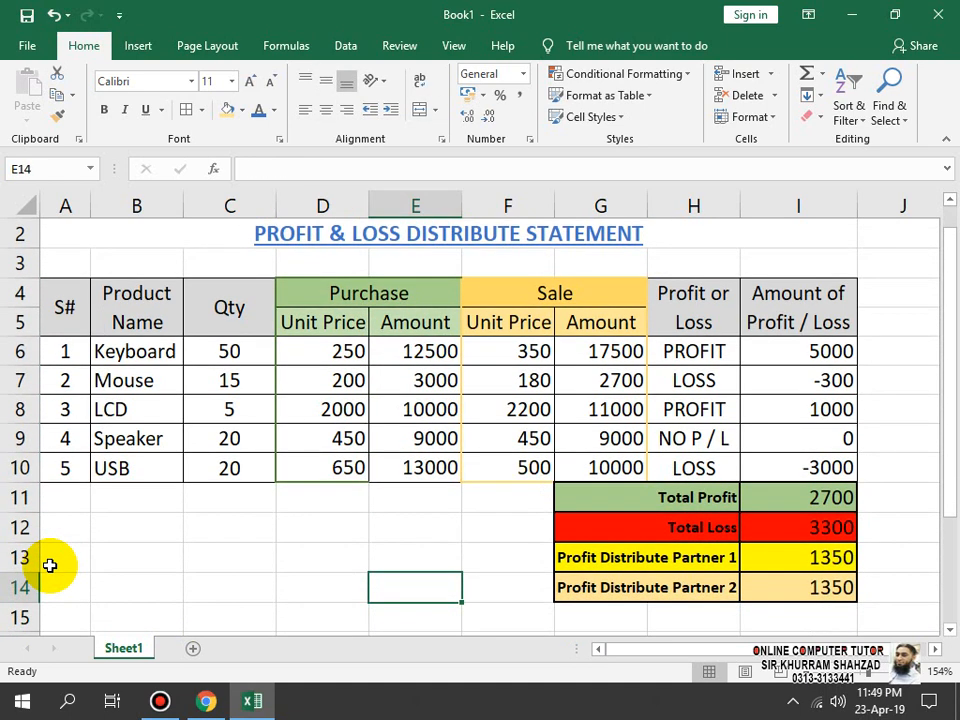
key(Up)
key(Up)
key(Up)
key(Up)
key(Up)
key(Up)
key(Up)
key(Up)
key(Up)
key(Up)
key(Up)
key(Up)
key(Up)
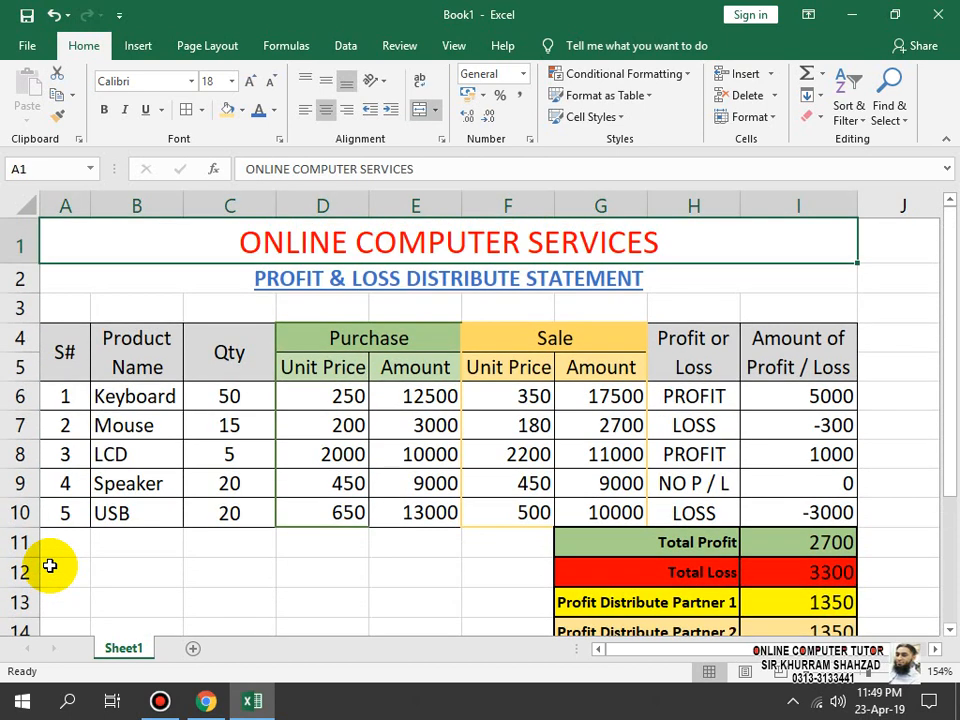